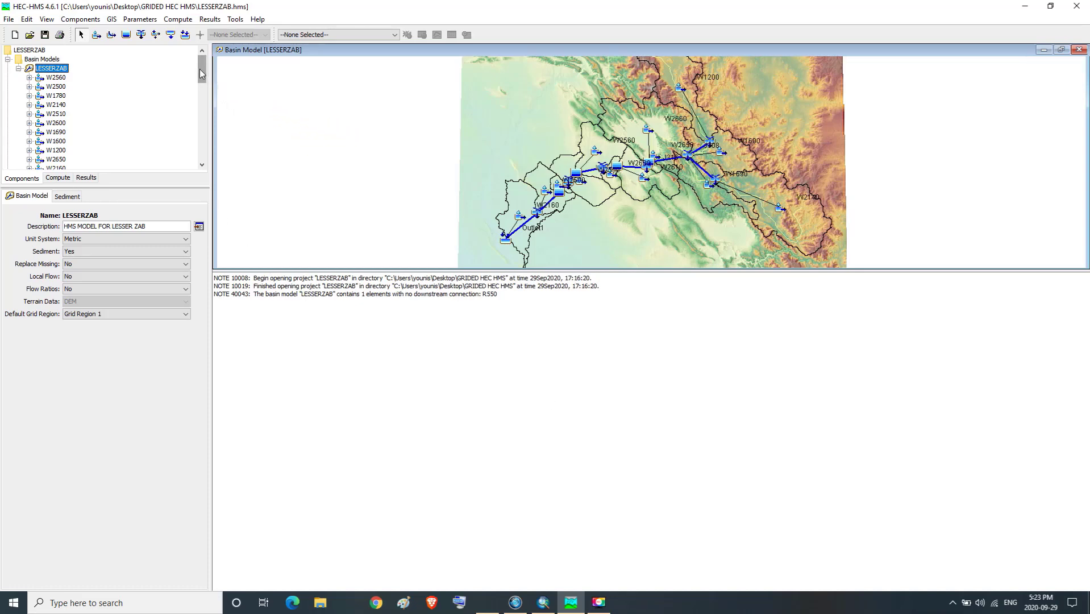
- Set the simulation period of the GRIDED HMS RUN_control specifications from 01Jan2003 to 31dec2004
{"action": "left_click_drag", "start_coordinate": [199, 69], "coordinate": [202, 140]}
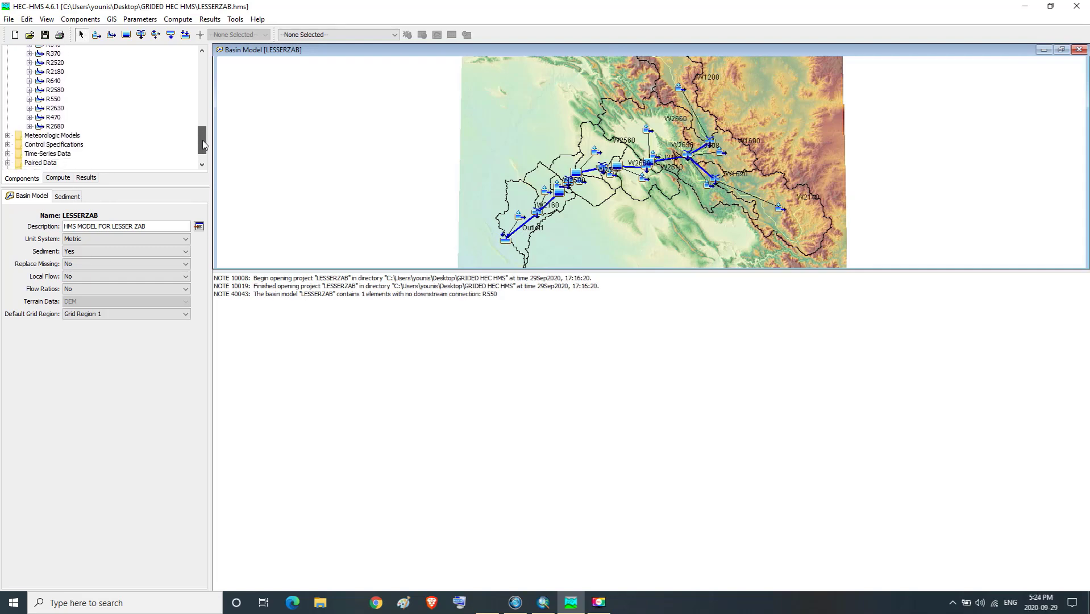
{"action": "left_click", "coordinate": [45, 146]}
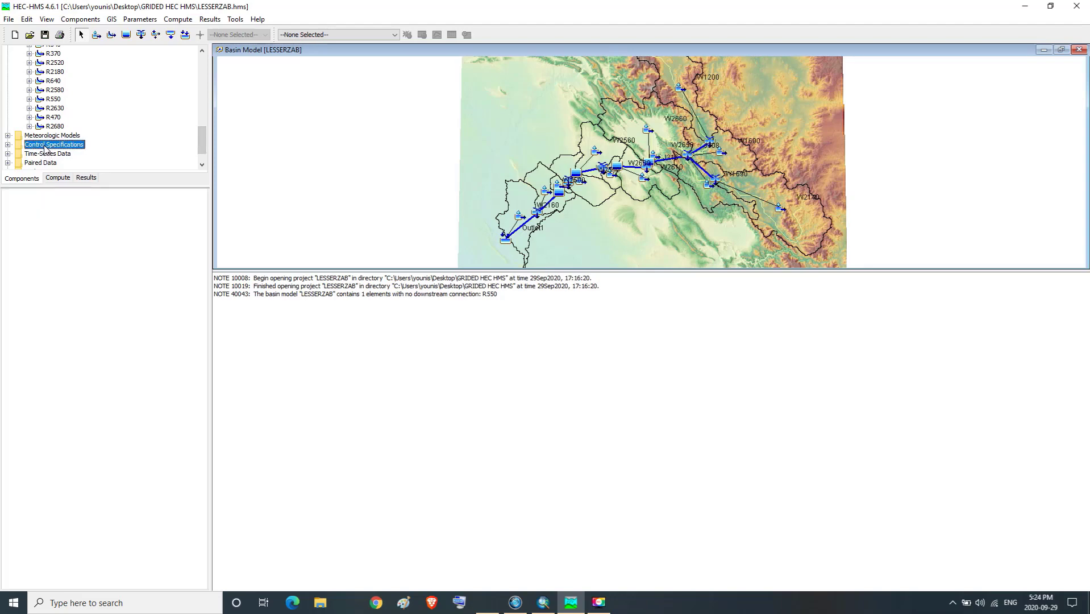
{"action": "left_click", "coordinate": [8, 145]}
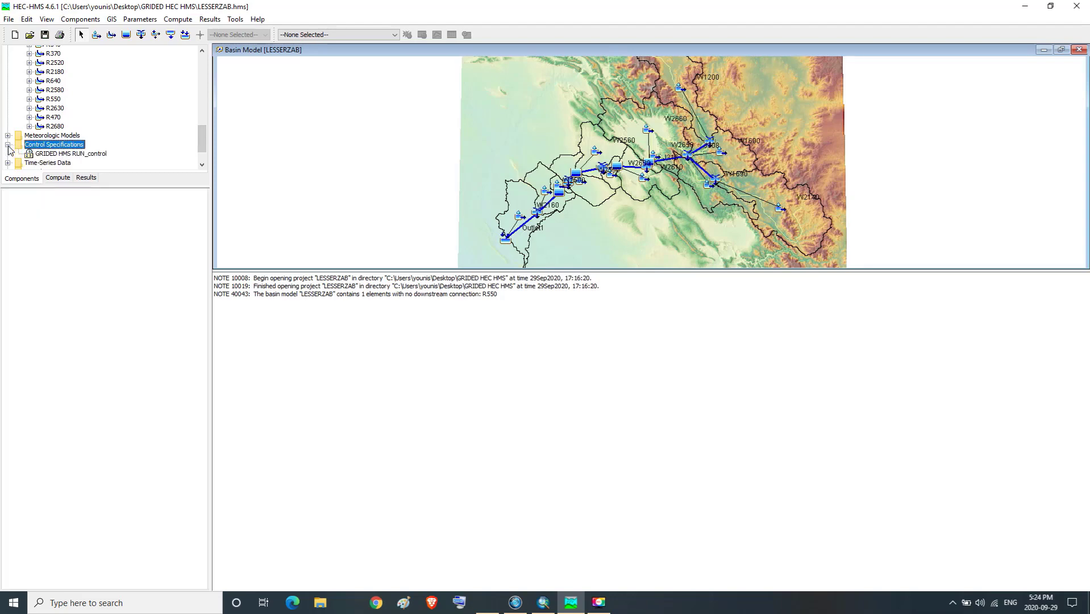
{"action": "left_click", "coordinate": [65, 154]}
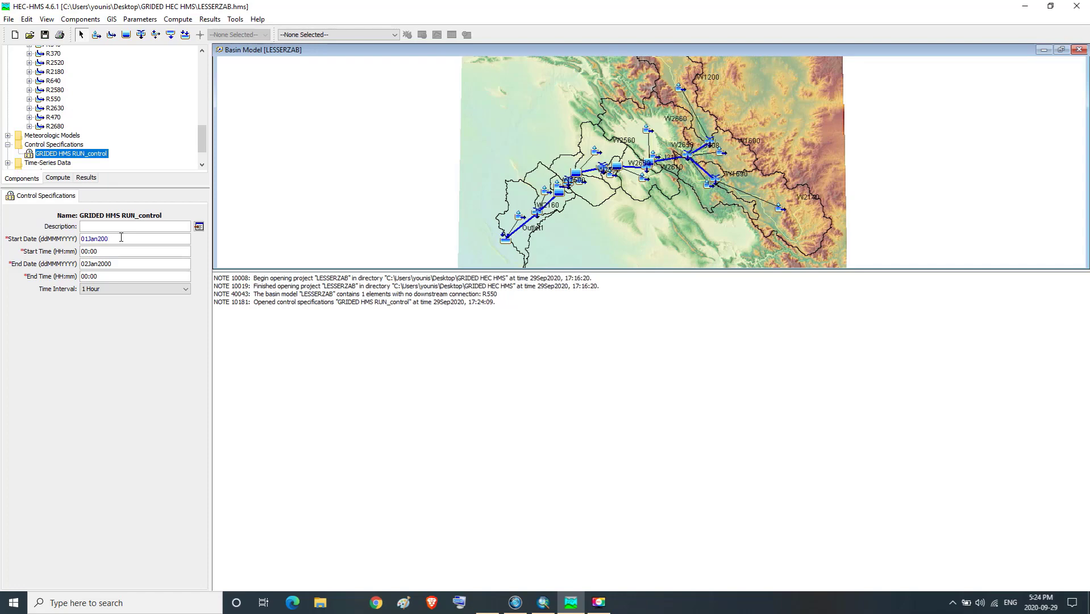
{"action": "type", "text": "3"}
{"action": "double_click", "coordinate": [109, 264]}
{"action": "type", "text": "31"}
{"action": "type", "text": "dec"}
{"action": "type", "text": "2003"}
- Set the control specifications' time interval to 1 Day and make GRIDED HMS RUN the current run
{"action": "left_click", "coordinate": [183, 292]}
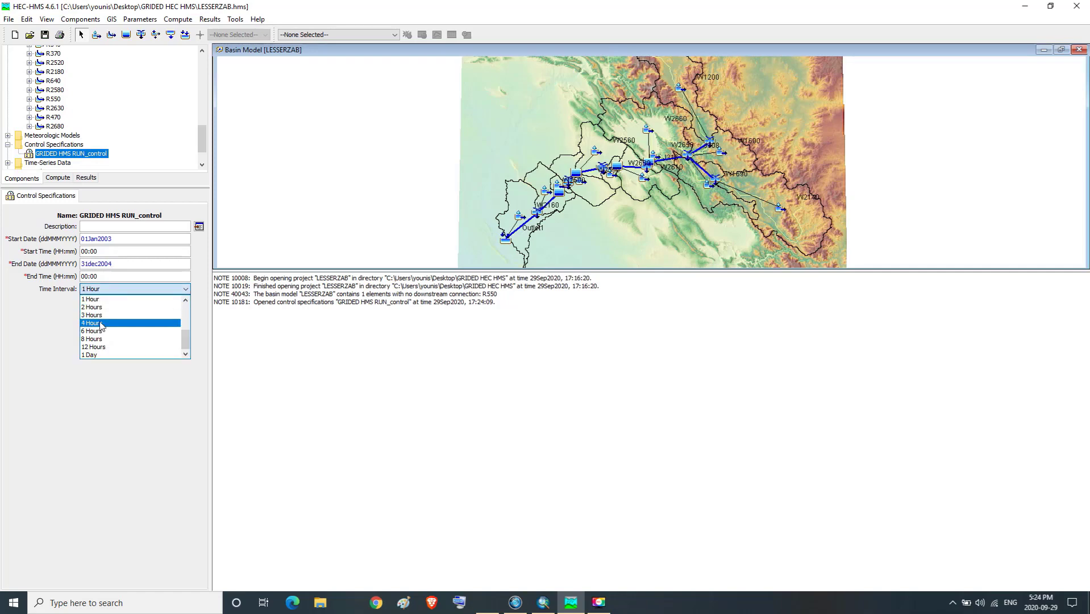
{"action": "left_click", "coordinate": [104, 355]}
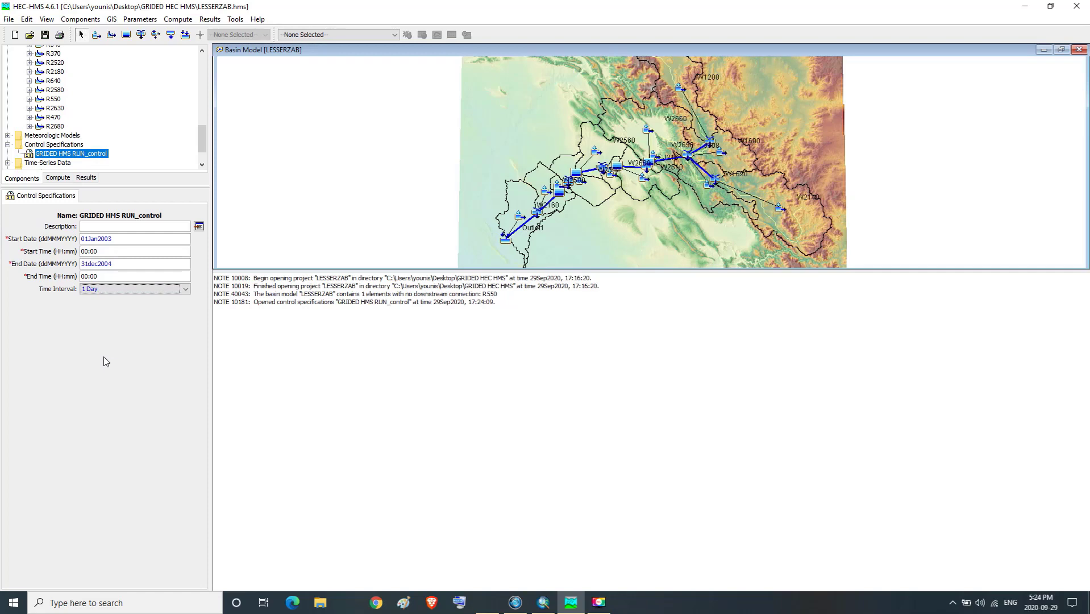
{"action": "left_click", "coordinate": [392, 35]}
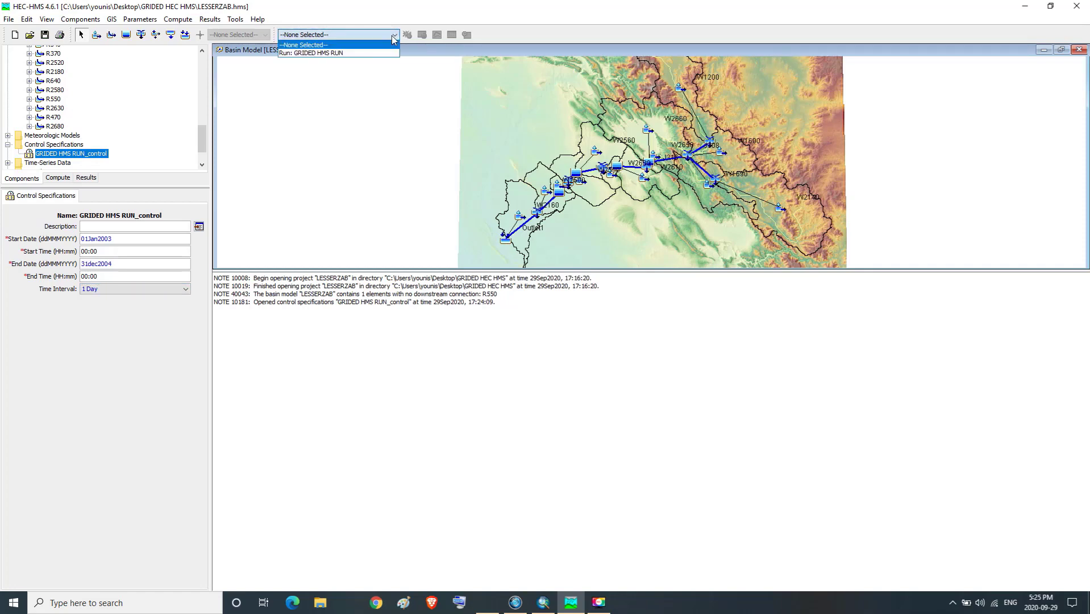
{"action": "left_click", "coordinate": [322, 55]}
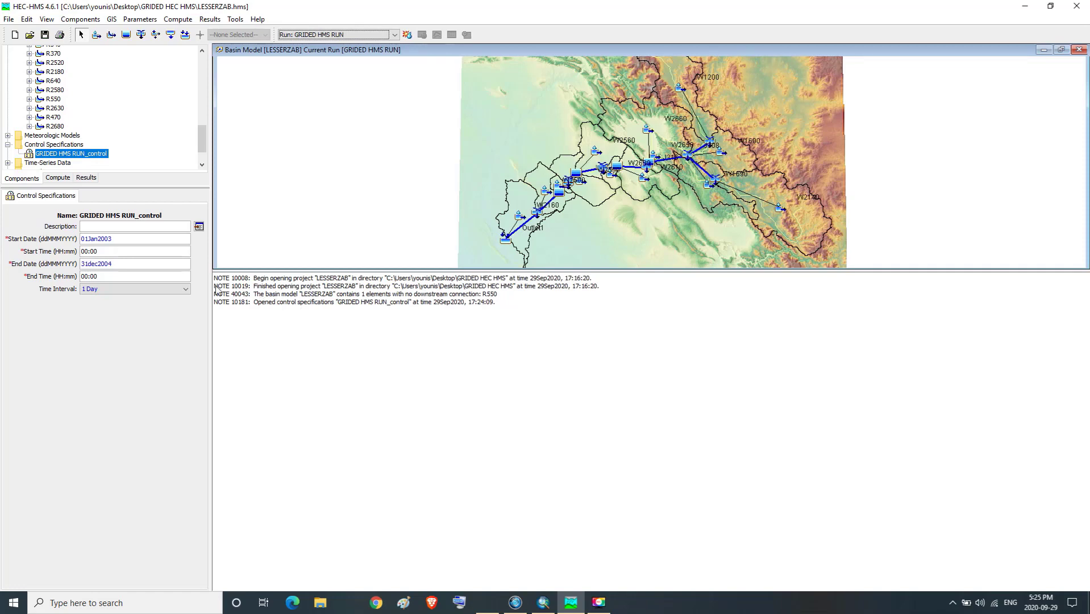
- Read the log notes on opening the project and on the basin model's missing downstream connection
{"action": "left_click_drag", "start_coordinate": [217, 278], "coordinate": [595, 282]}
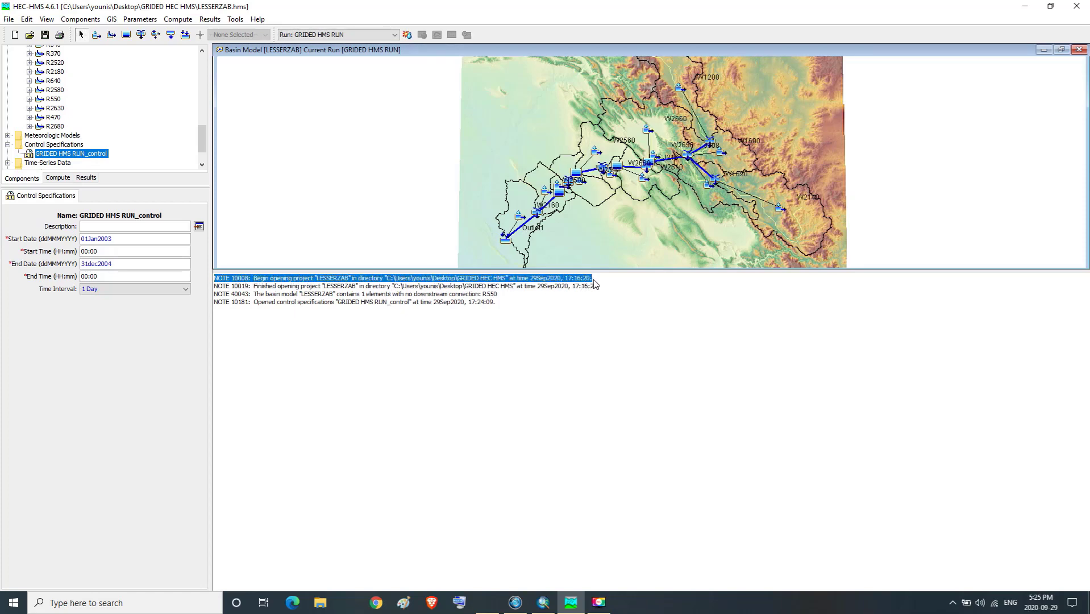
{"action": "left_click", "coordinate": [593, 282]}
{"action": "left_click_drag", "start_coordinate": [217, 285], "coordinate": [500, 300]}
{"action": "left_click", "coordinate": [600, 283]}
{"action": "left_click", "coordinate": [218, 295]}
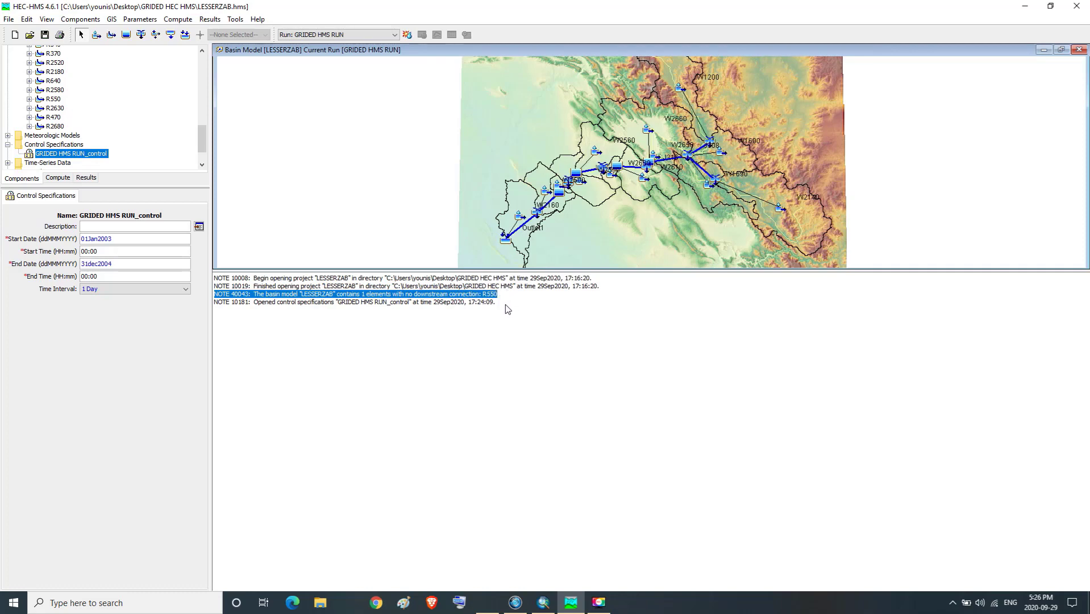
{"action": "left_click", "coordinate": [467, 294]}
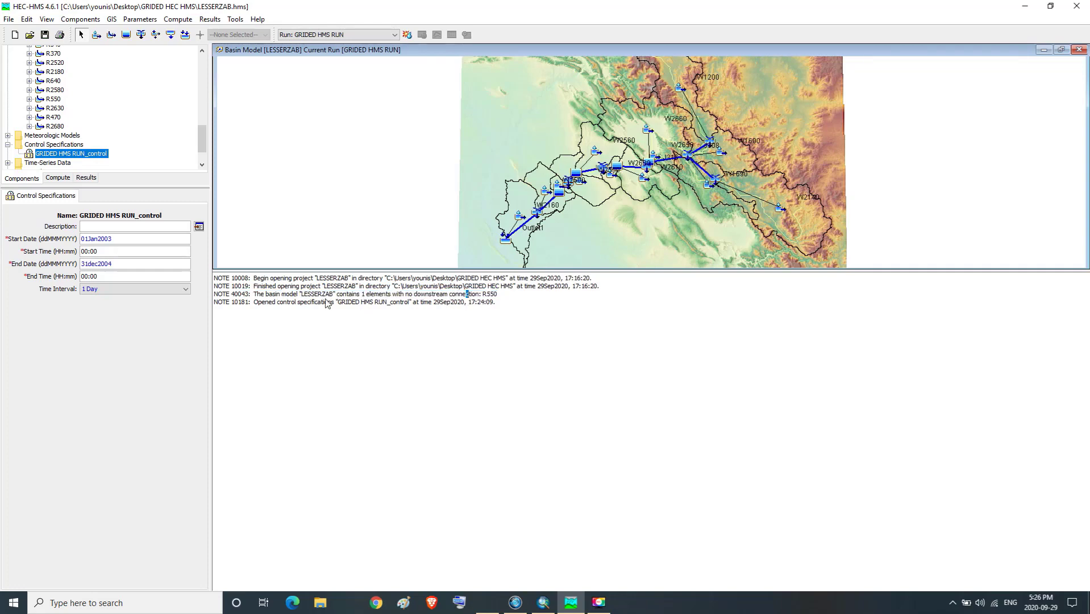
{"action": "left_click_drag", "start_coordinate": [214, 295], "coordinate": [509, 301]}
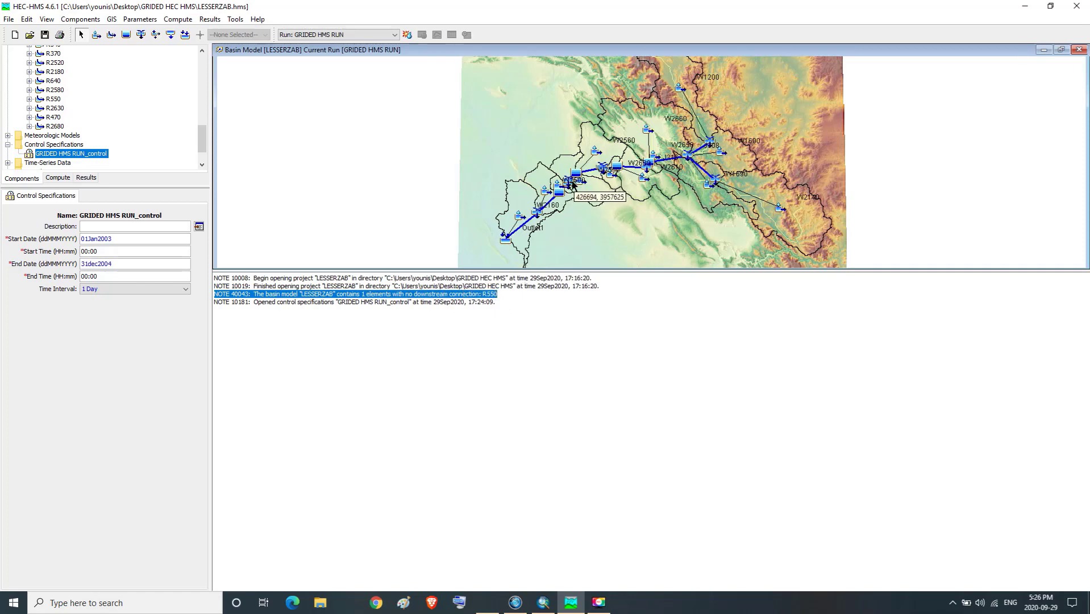
- Locate reach R550 on the basin map and compare it with the log note about the missing downstream connection
{"action": "scroll", "coordinate": [573, 184], "scroll_direction": "up", "scroll_amount": 2}
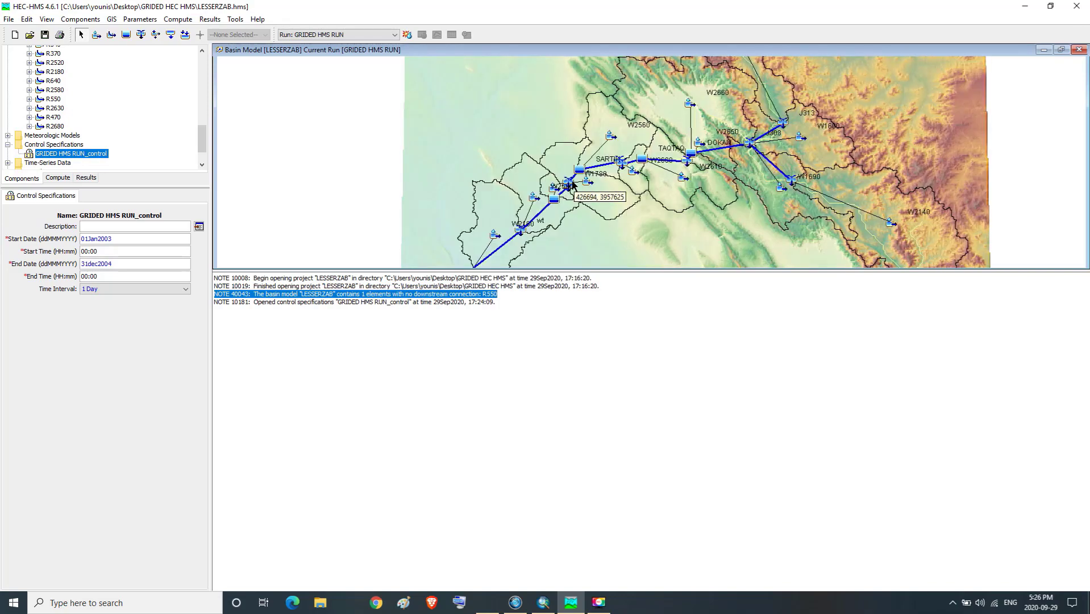
{"action": "scroll", "coordinate": [573, 183], "scroll_direction": "up", "scroll_amount": 2}
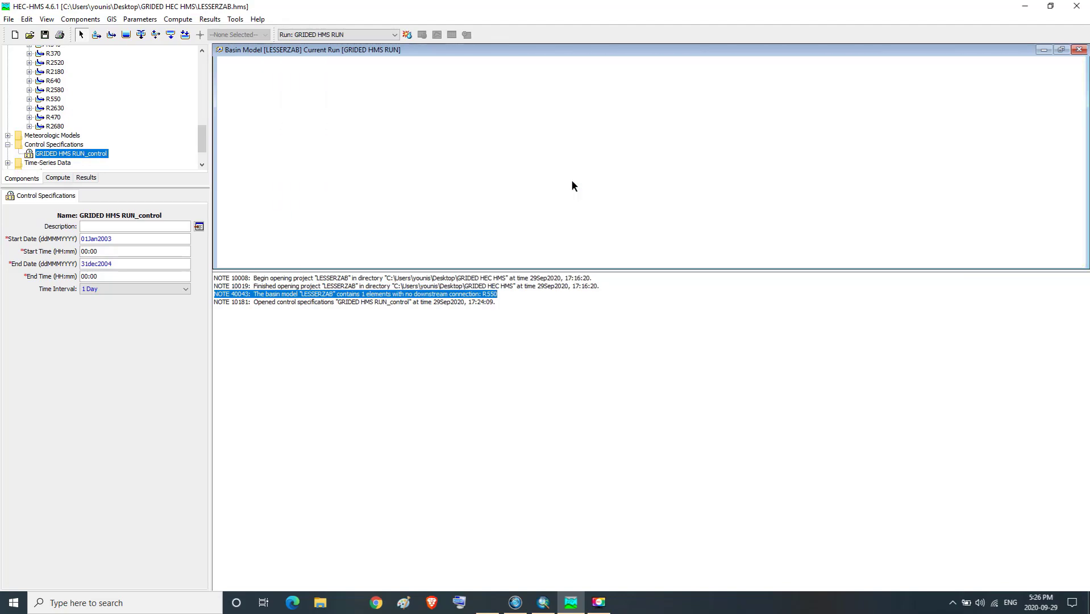
{"action": "scroll", "coordinate": [573, 184], "scroll_direction": "up", "scroll_amount": 1}
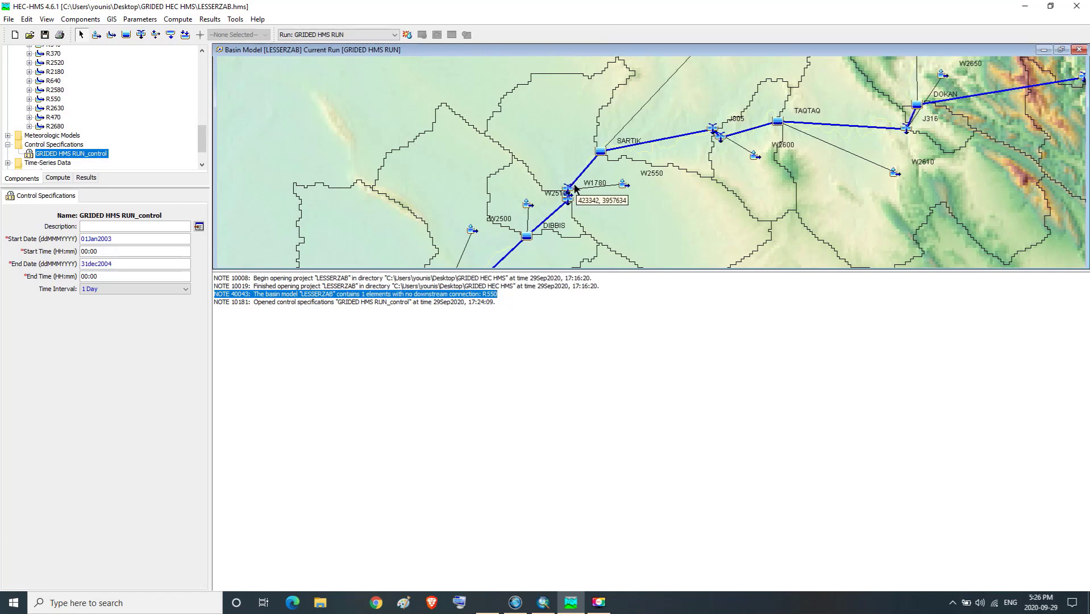
{"action": "scroll", "coordinate": [572, 185], "scroll_direction": "up", "scroll_amount": 1}
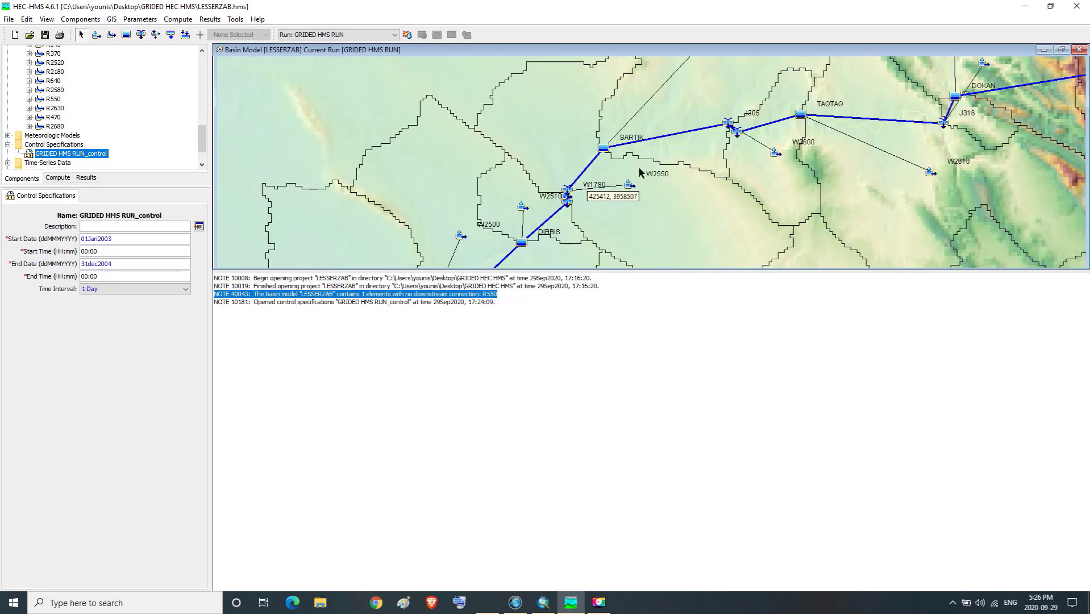
{"action": "left_click", "coordinate": [860, 120]}
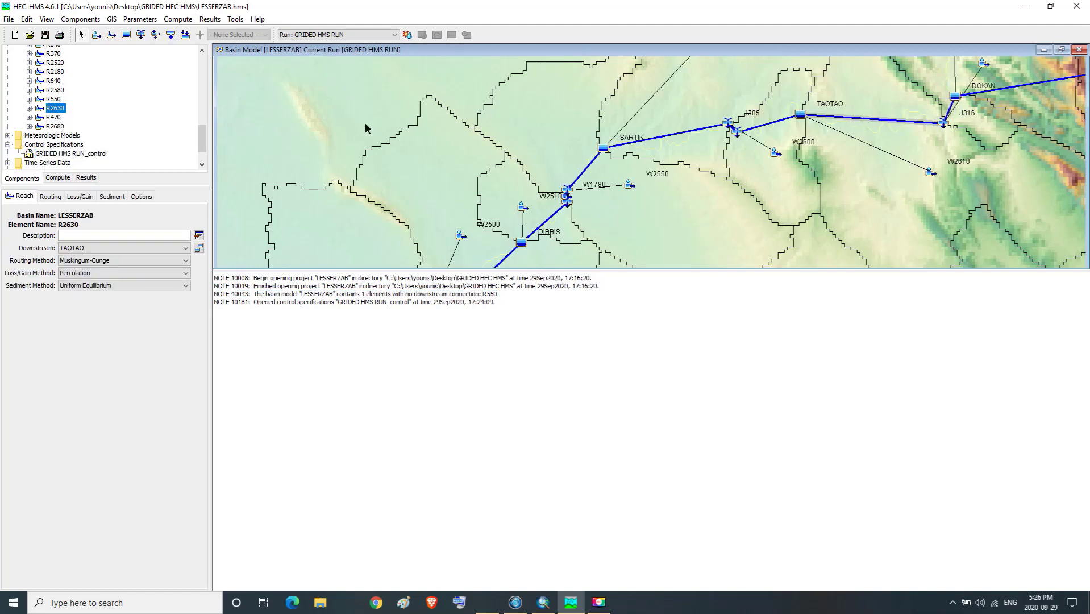
{"action": "left_click", "coordinate": [764, 125]}
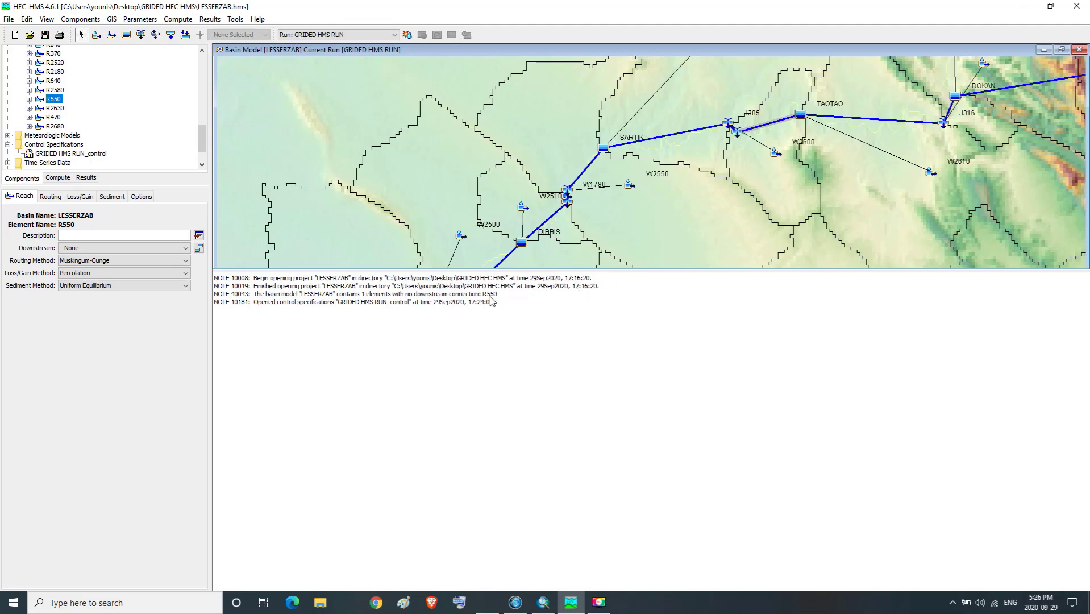
{"action": "left_click_drag", "start_coordinate": [482, 294], "coordinate": [500, 294]}
{"action": "left_click_drag", "start_coordinate": [335, 294], "coordinate": [476, 296]}
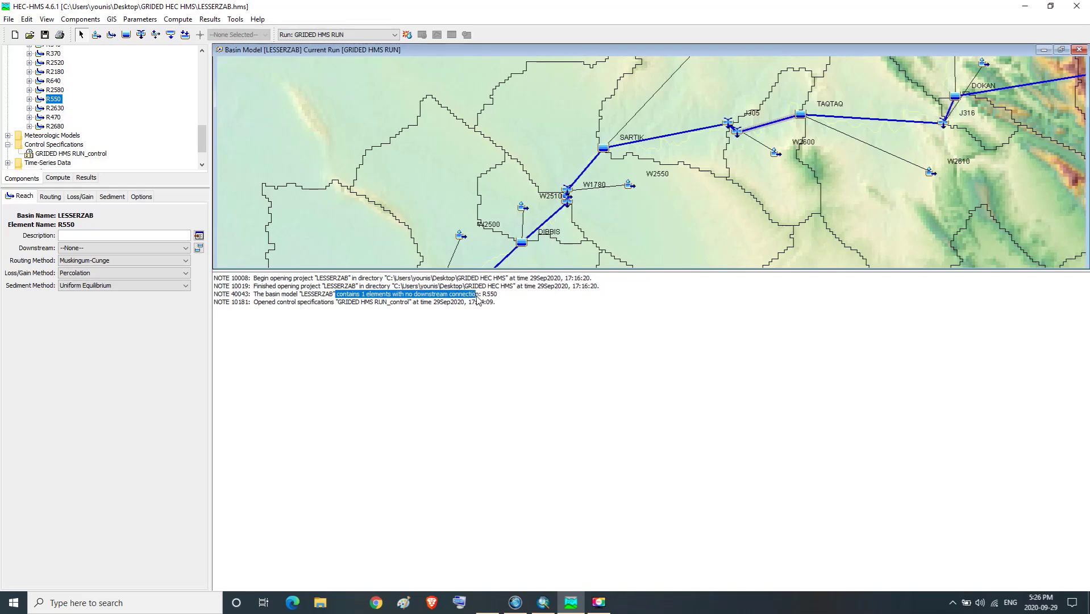
{"action": "left_click", "coordinate": [477, 297]}
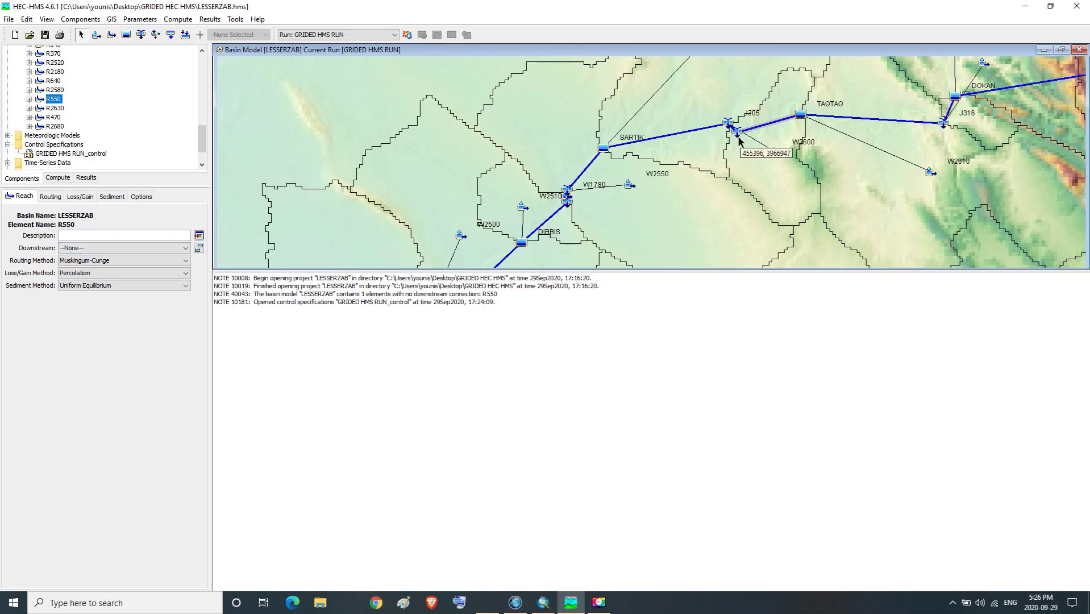
- Identify the junction at the lower end of reach R550 and set the reach's downstream element to J327
{"action": "scroll", "coordinate": [739, 138], "scroll_direction": "up", "scroll_amount": 2}
{"action": "scroll", "coordinate": [739, 138], "scroll_direction": "up", "scroll_amount": 4}
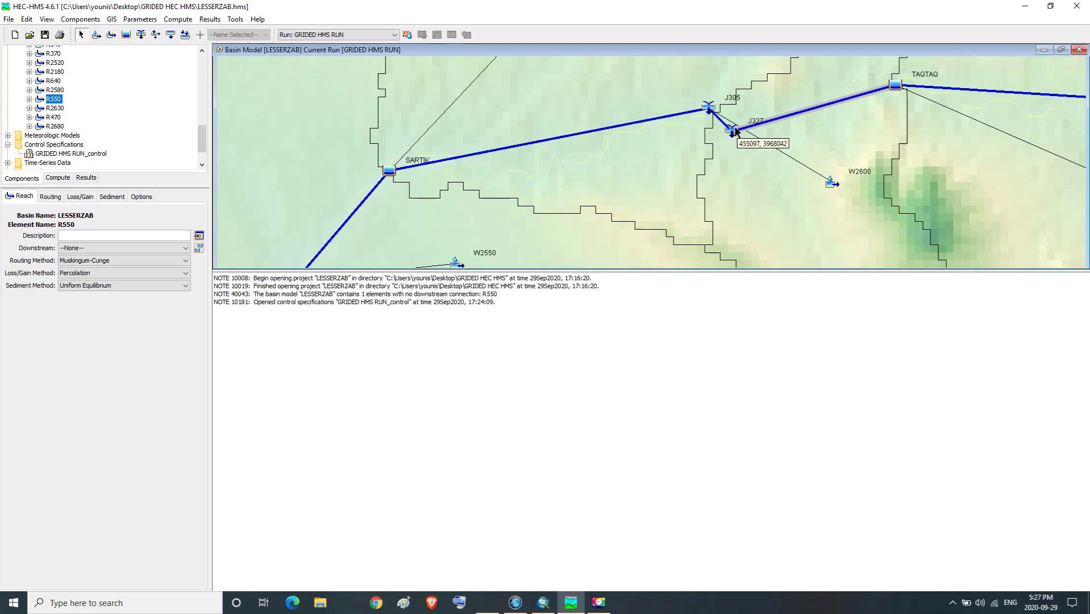
{"action": "left_click", "coordinate": [735, 131]}
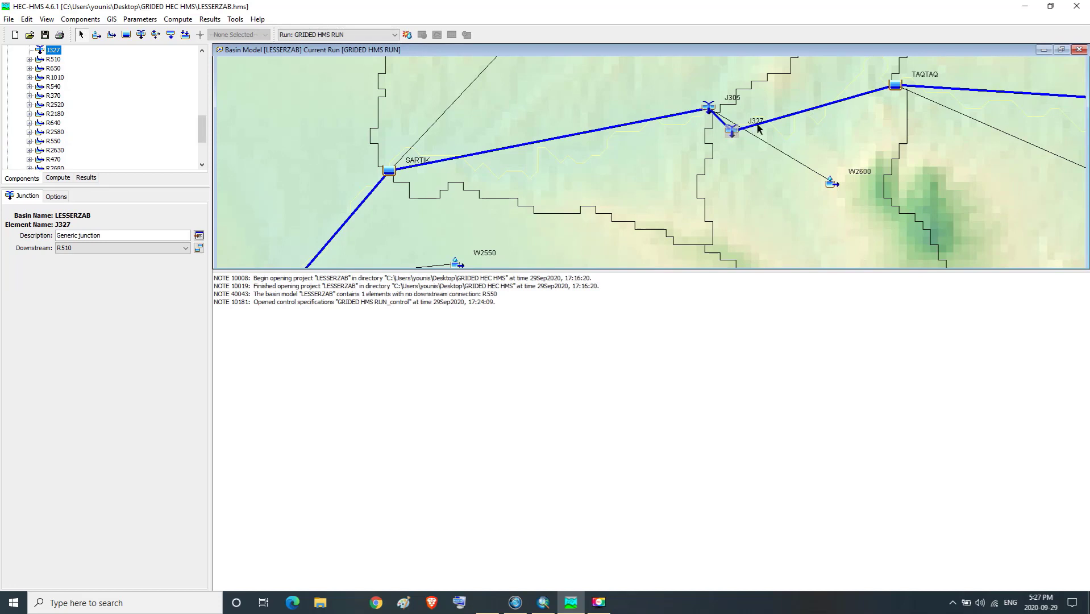
{"action": "left_click", "coordinate": [797, 119]}
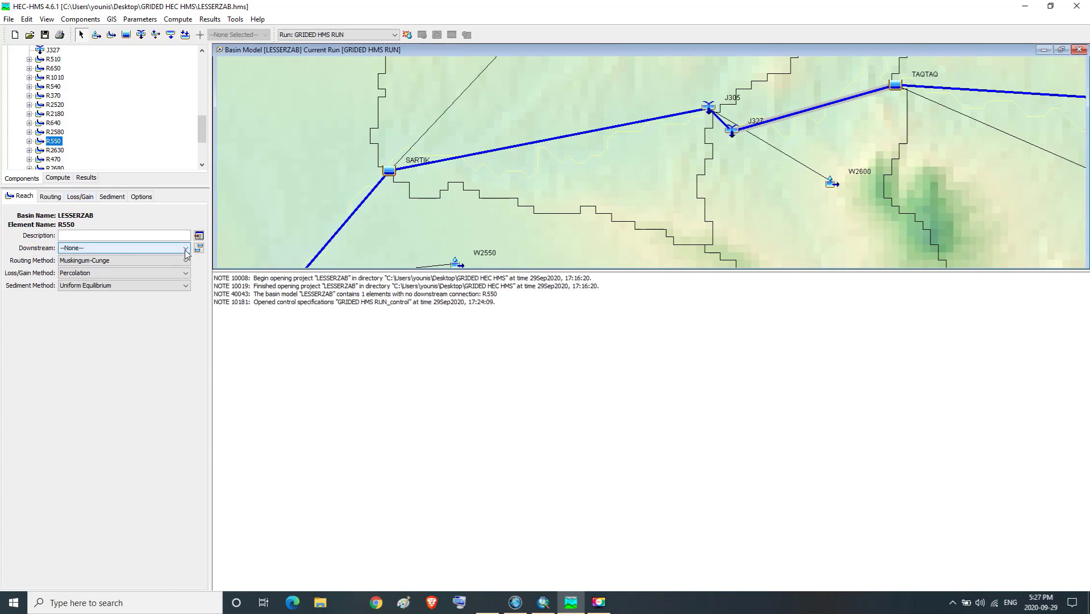
{"action": "left_click", "coordinate": [187, 248]}
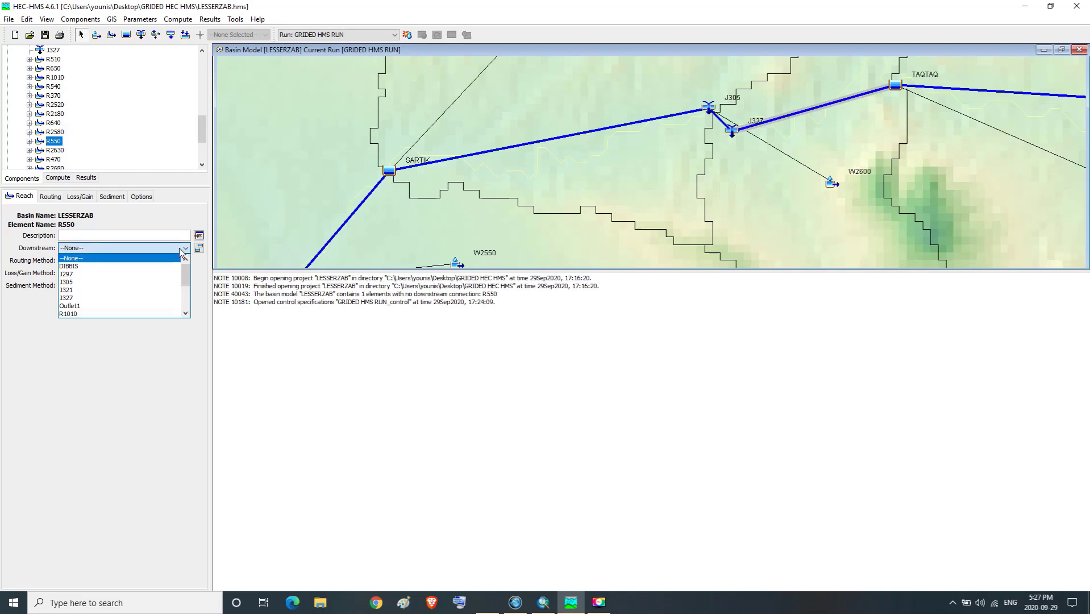
{"action": "left_click", "coordinate": [67, 299]}
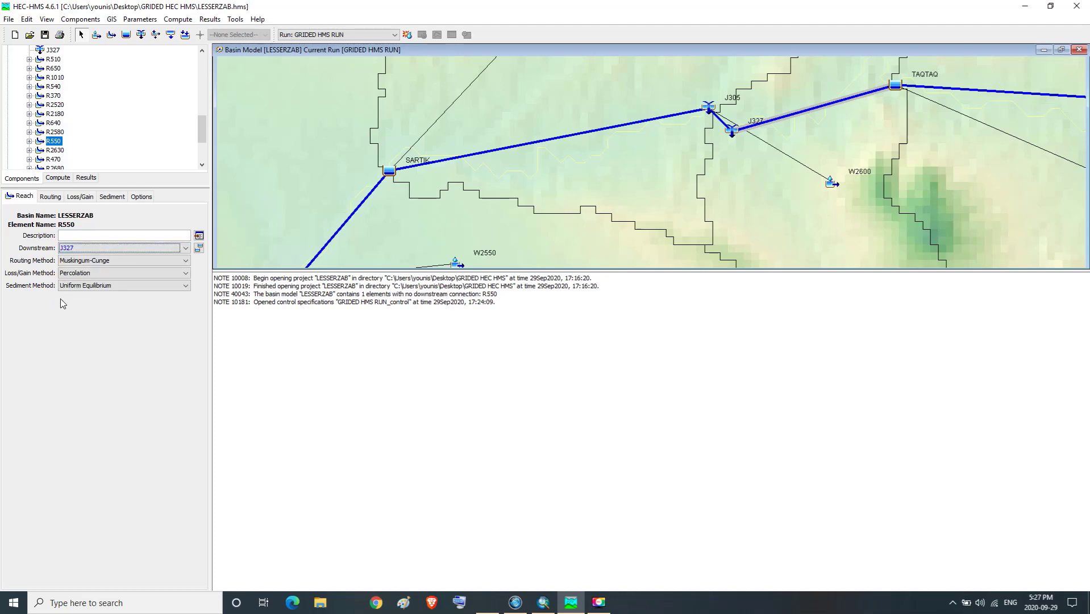
- Review the routing and loss/gain parameters of reach R550, and return to the start of the basin element list
{"action": "left_click", "coordinate": [51, 198]}
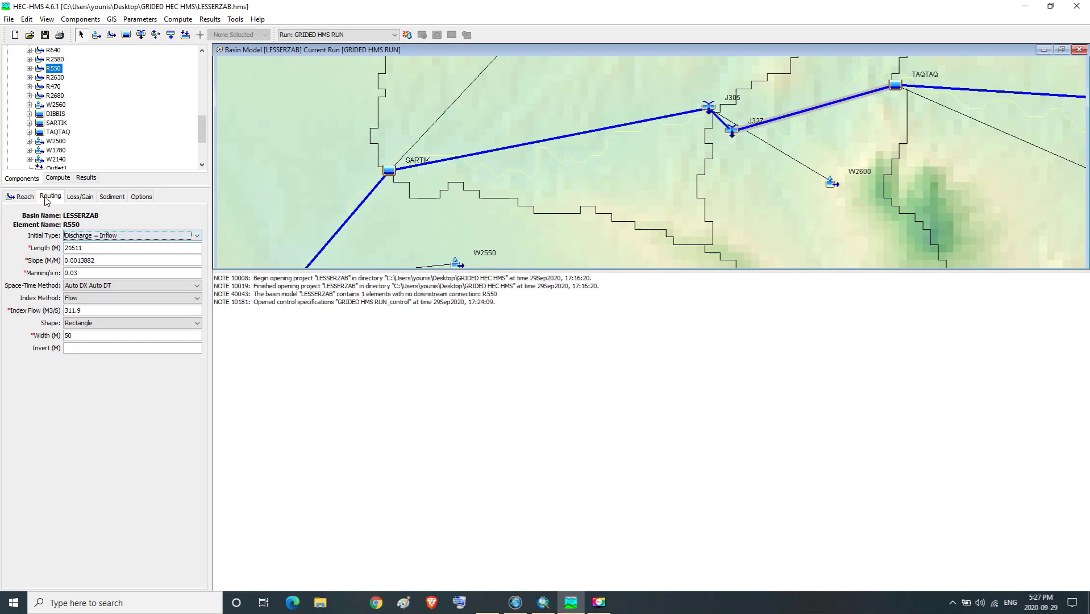
{"action": "left_click", "coordinate": [74, 199]}
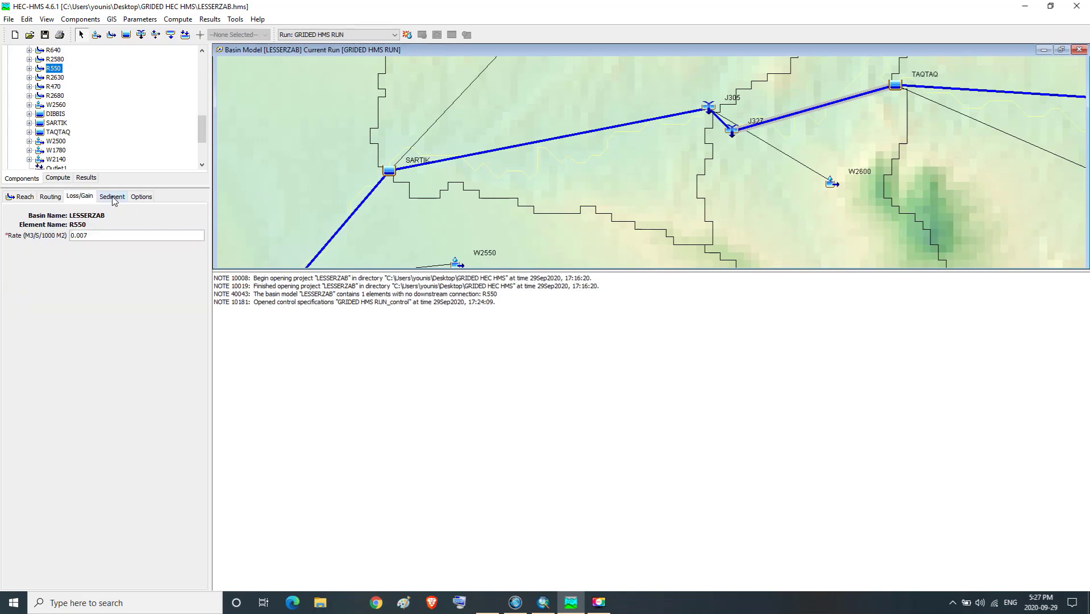
{"action": "left_click", "coordinate": [28, 199]}
{"action": "left_click_drag", "start_coordinate": [202, 136], "coordinate": [203, 66]}
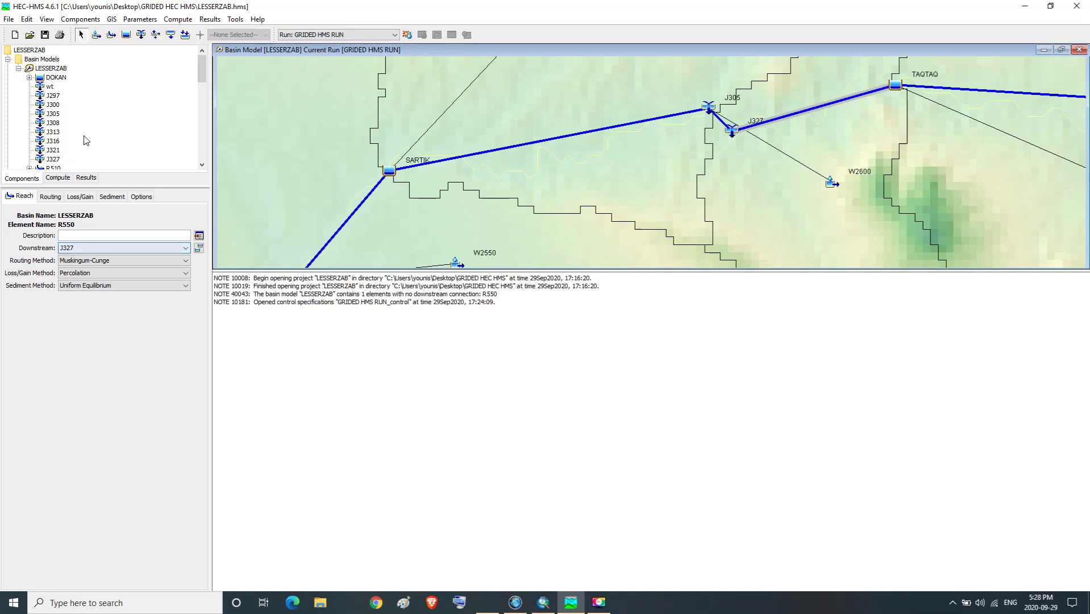
- Save the project, close HEC-HMS and start the program again from the desktop
{"action": "left_click", "coordinate": [47, 37]}
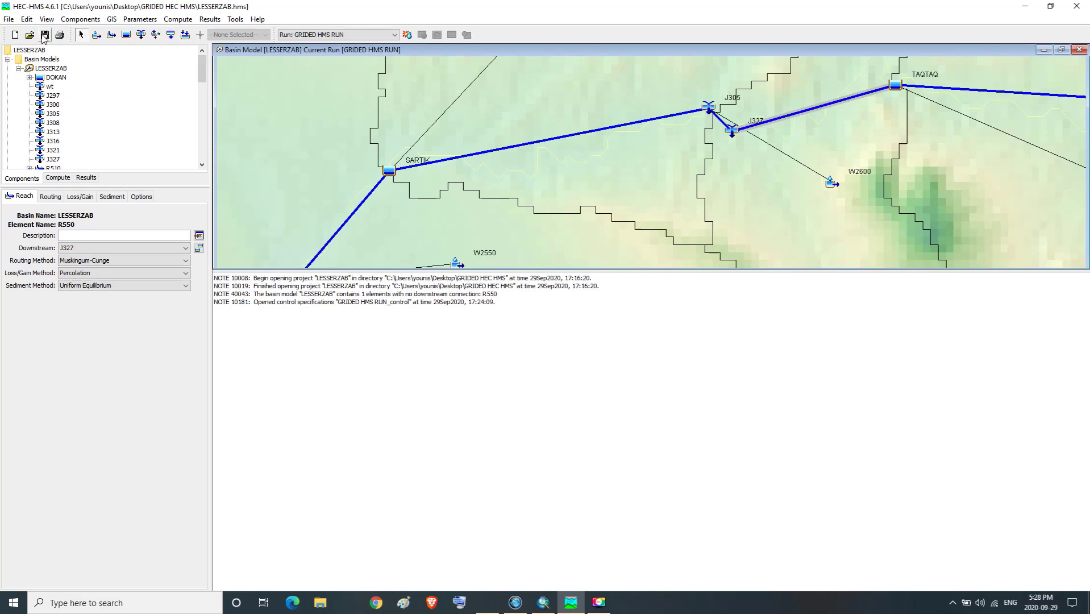
{"action": "left_click", "coordinate": [1076, 7]}
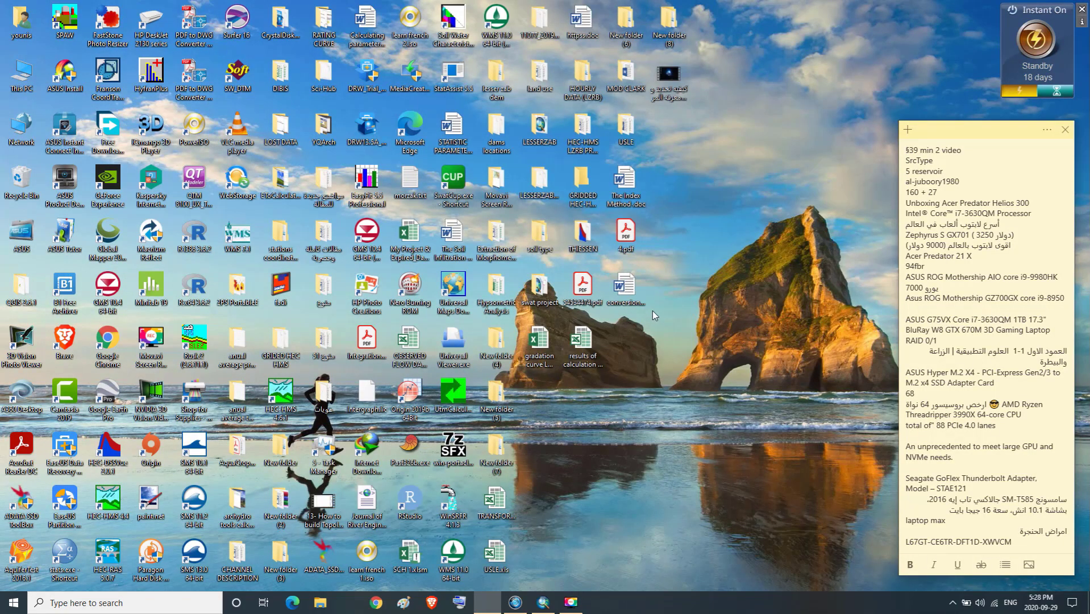
{"action": "double_click", "coordinate": [282, 394]}
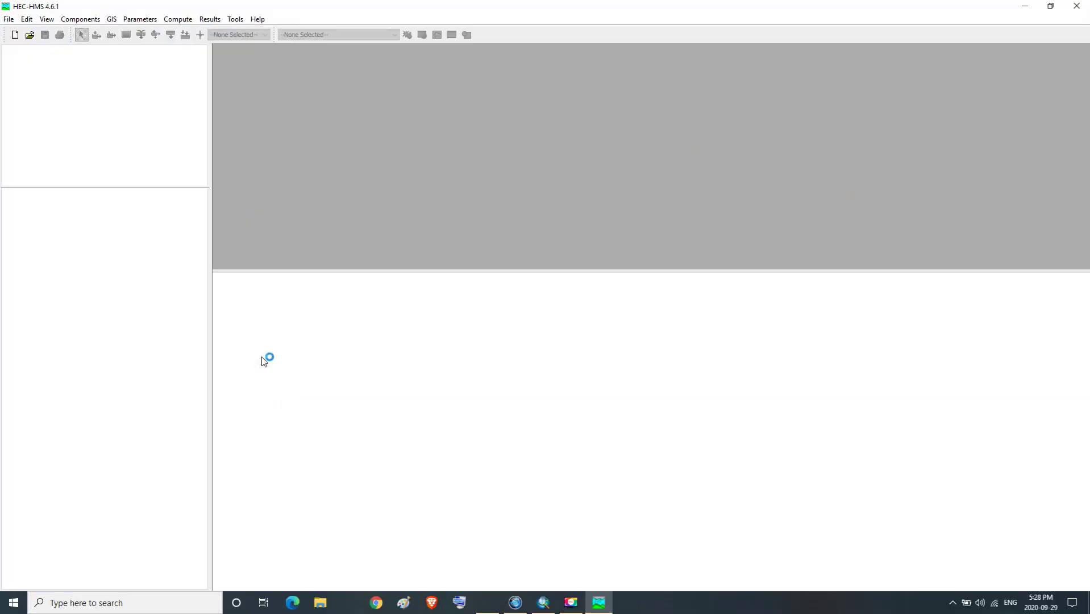
- Open the existing project file LESSERZAB.hms from the GRIDED HEC HMS folder on the Desktop
{"action": "left_click", "coordinate": [31, 34]}
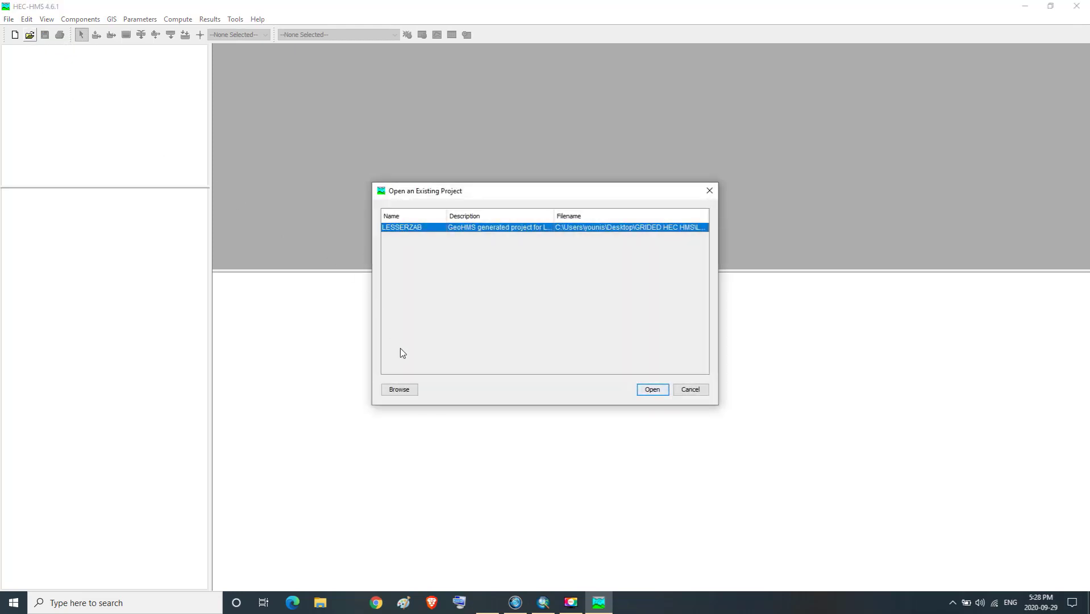
{"action": "left_click", "coordinate": [404, 390]}
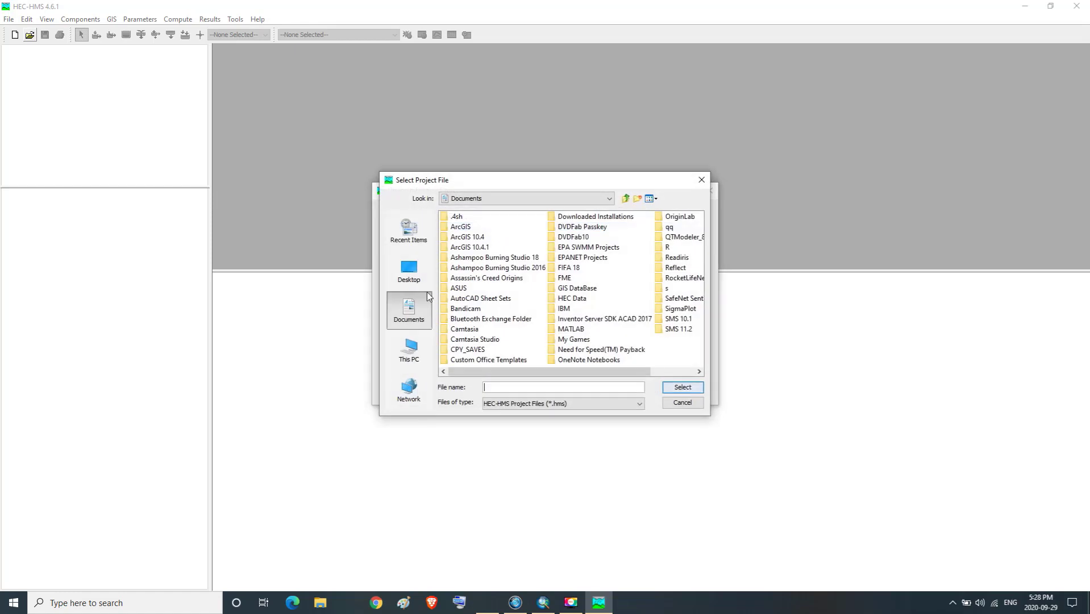
{"action": "left_click", "coordinate": [412, 273]}
{"action": "left_click", "coordinate": [694, 371]}
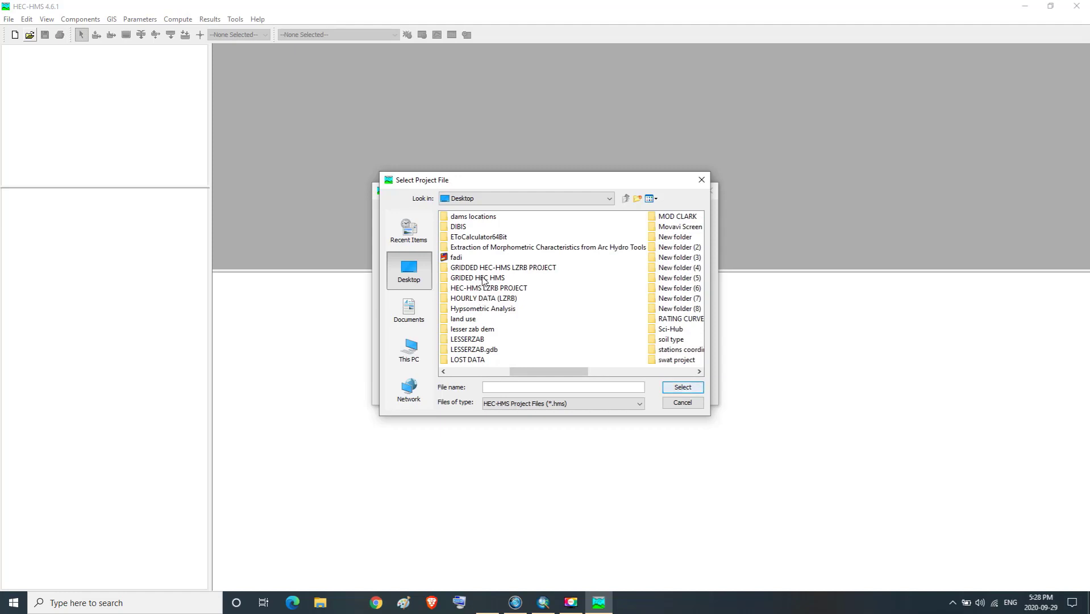
{"action": "left_click", "coordinate": [465, 278]}
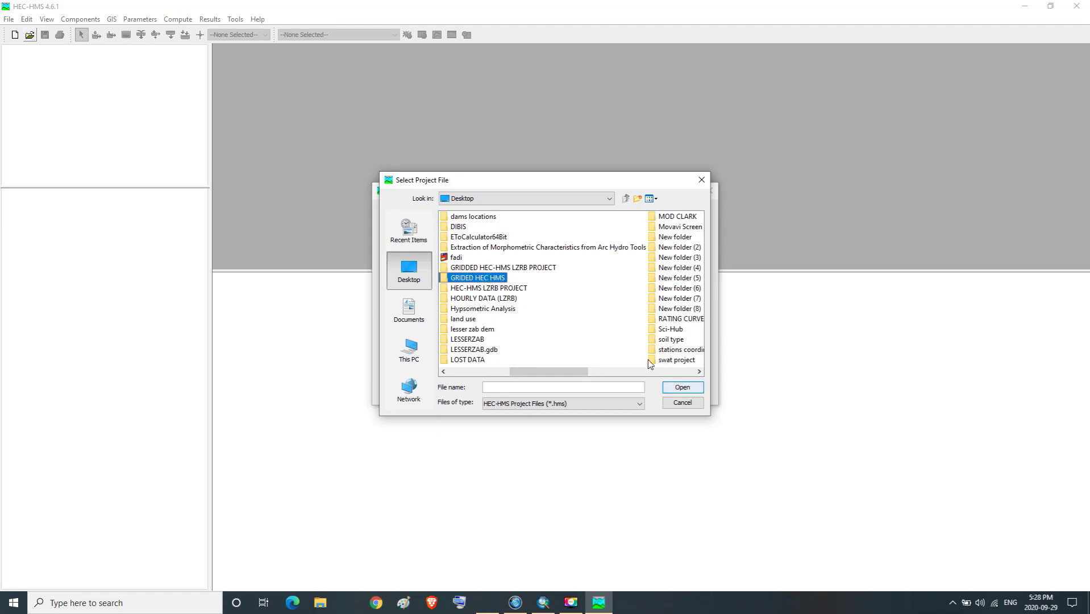
{"action": "left_click", "coordinate": [672, 390]}
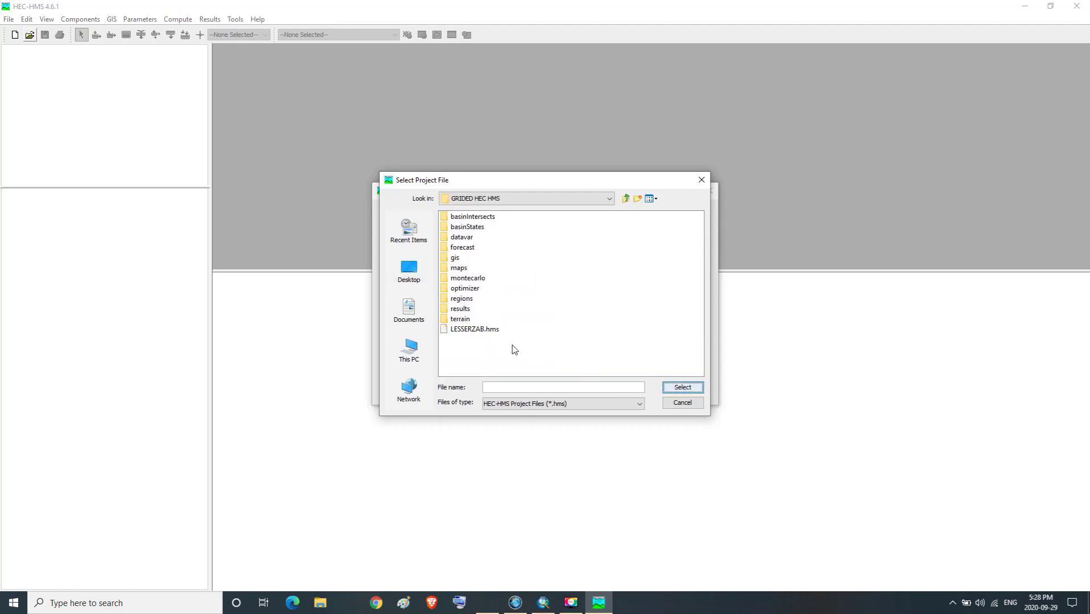
{"action": "left_click", "coordinate": [476, 329]}
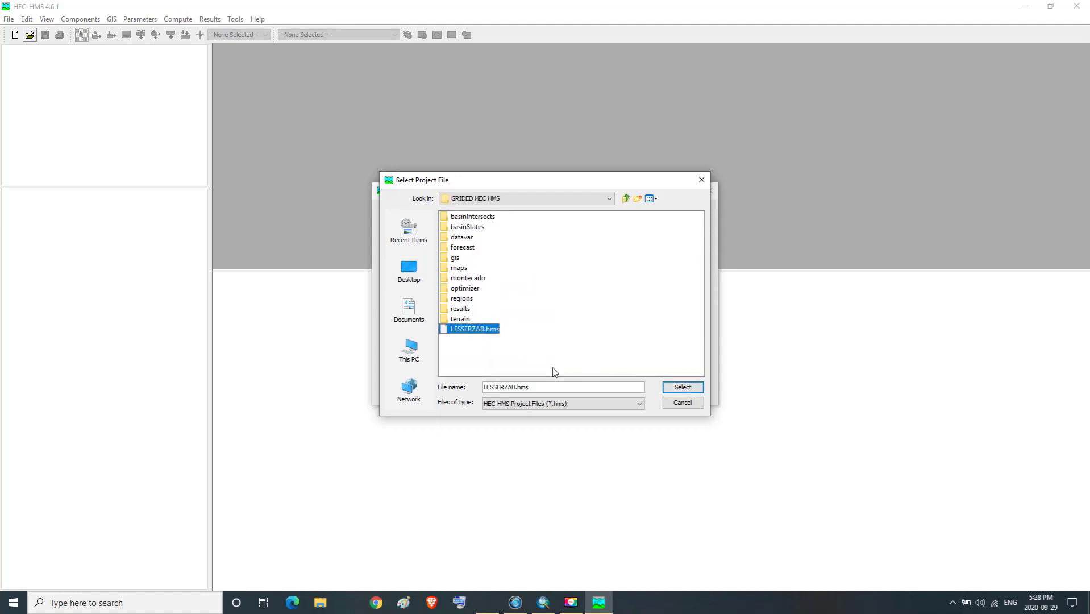
{"action": "left_click", "coordinate": [672, 387]}
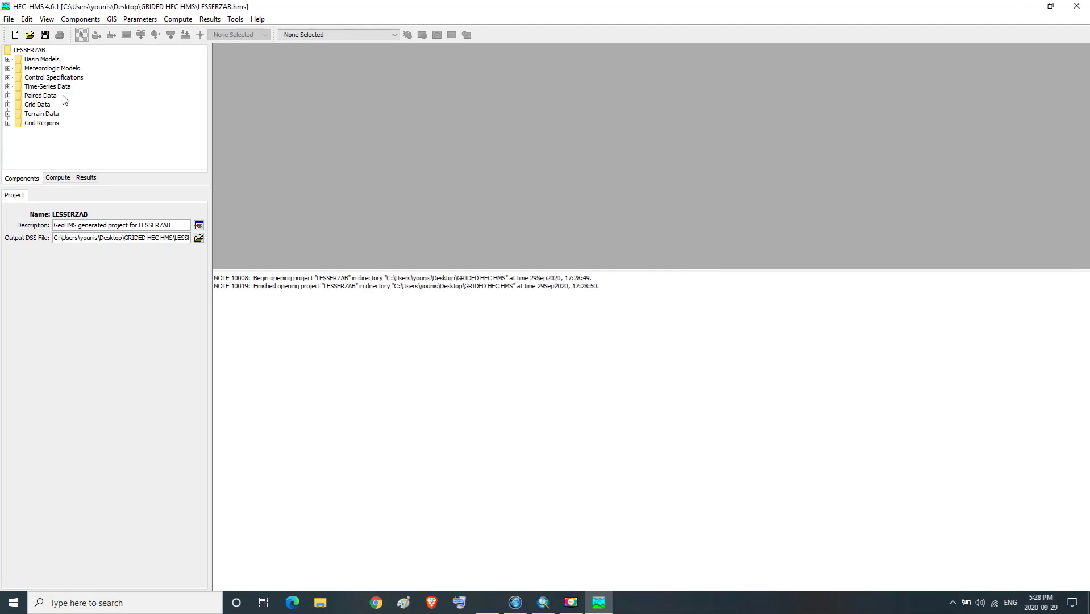
- Expand the project's basin models and open the LESSERZAB basin model with its map
{"action": "left_click", "coordinate": [38, 60]}
{"action": "left_click", "coordinate": [7, 60]}
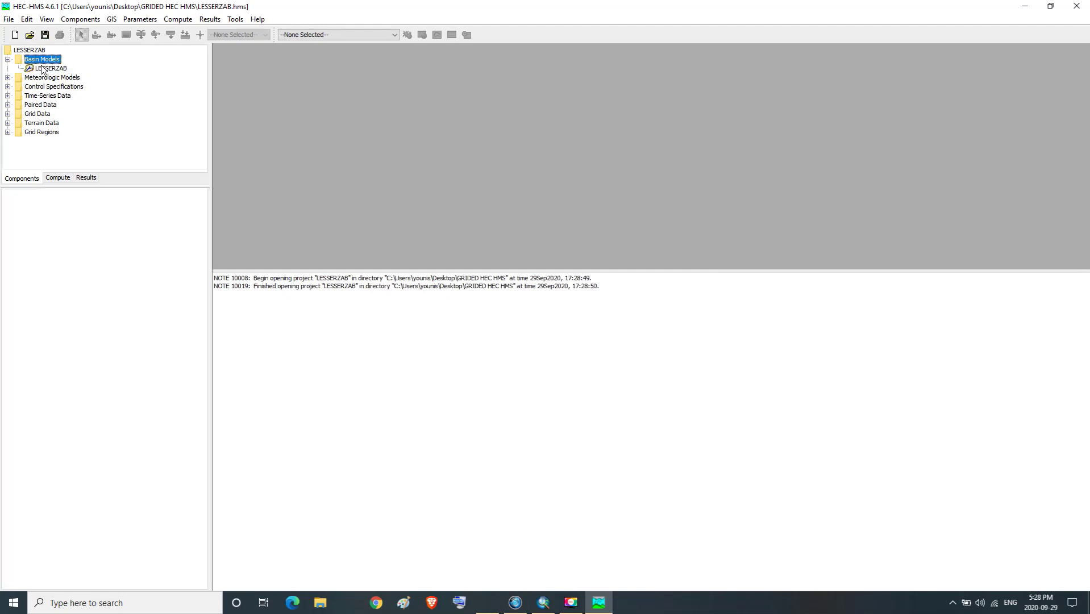
{"action": "left_click", "coordinate": [43, 69]}
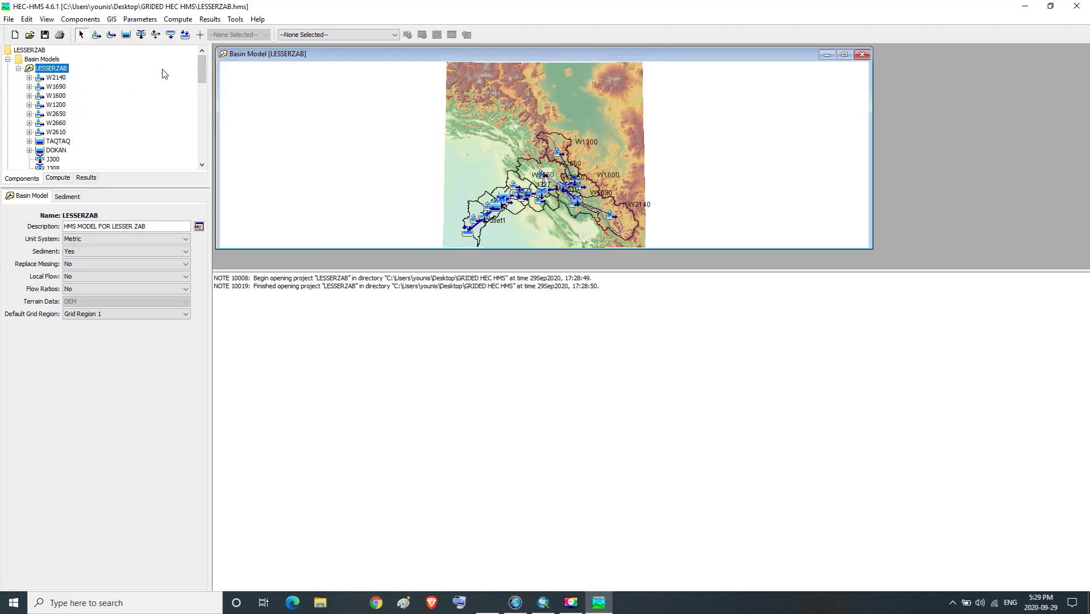
- Check the downstream connection of reach R550, and return to the LESSERZAB basin model's properties
{"action": "left_click_drag", "start_coordinate": [201, 64], "coordinate": [206, 91]}
{"action": "left_click", "coordinate": [55, 86]}
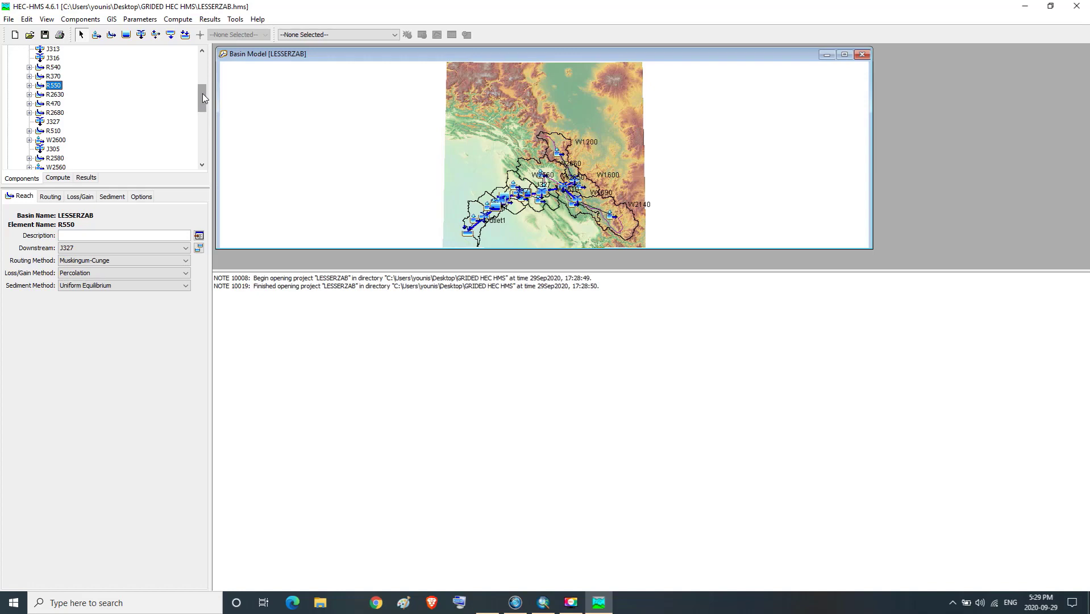
{"action": "left_click_drag", "start_coordinate": [202, 94], "coordinate": [201, 65]}
{"action": "left_click", "coordinate": [52, 68]}
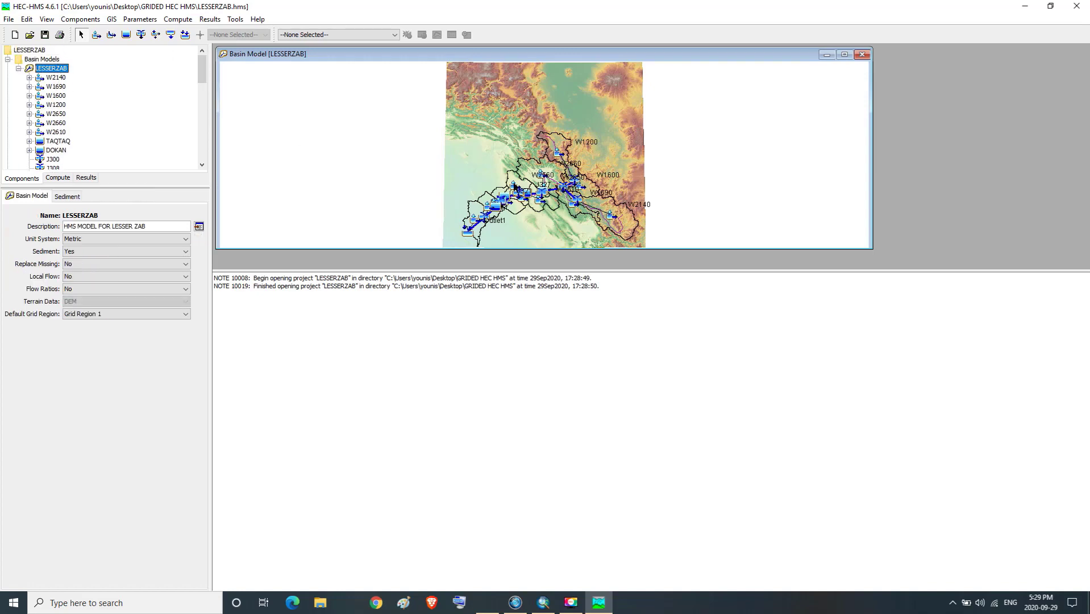
- Maximize the basin map and enlarge it so the stream network down to Outlet1 fills the view
{"action": "left_click", "coordinate": [844, 54]}
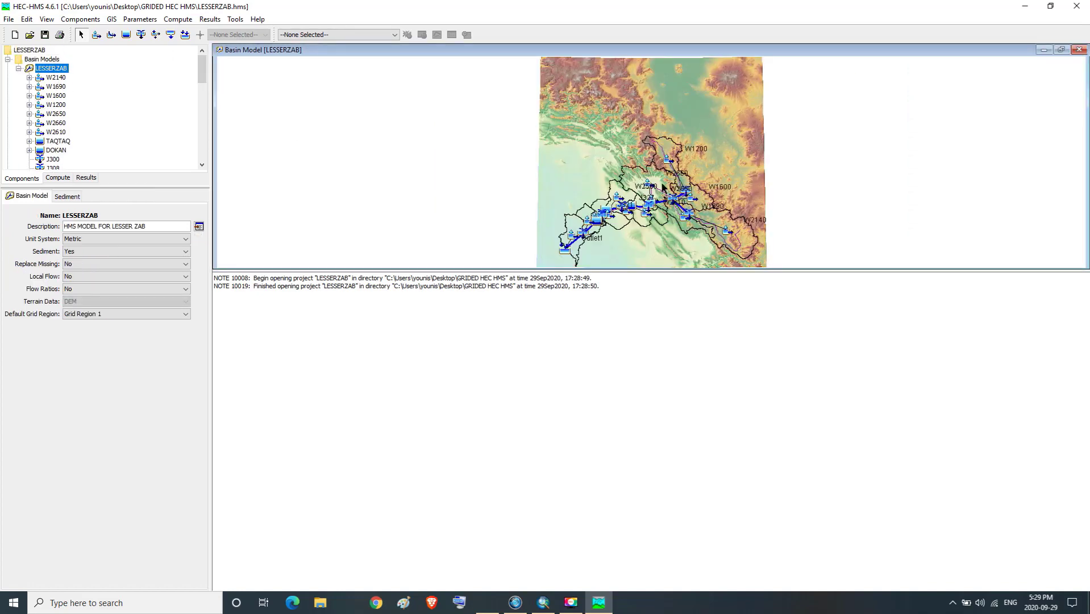
{"action": "scroll", "coordinate": [660, 186], "scroll_direction": "up", "scroll_amount": 1}
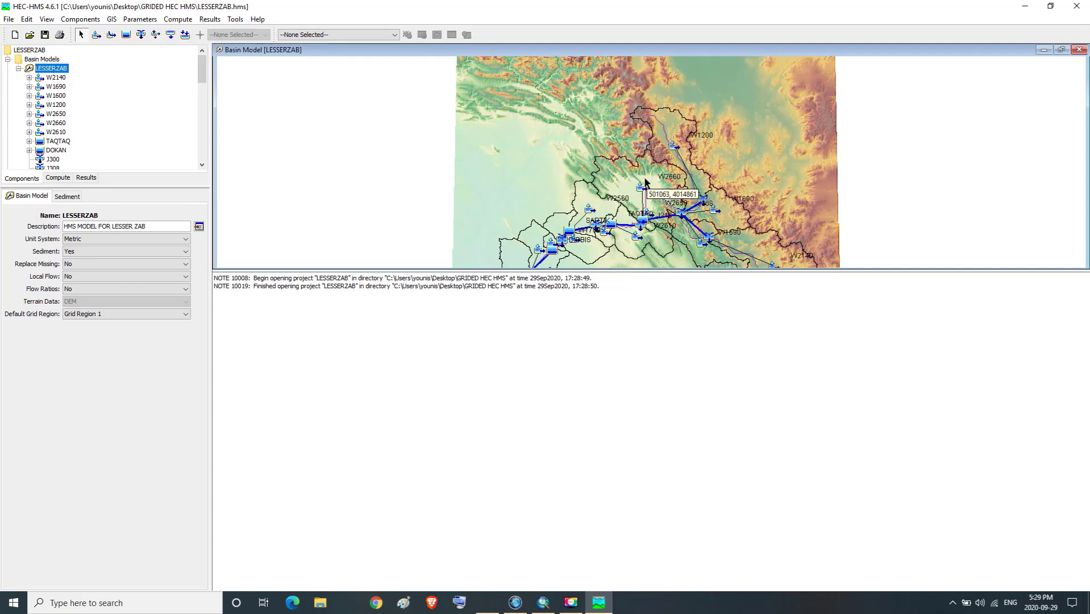
{"action": "left_click_drag", "start_coordinate": [645, 182], "coordinate": [645, 126]}
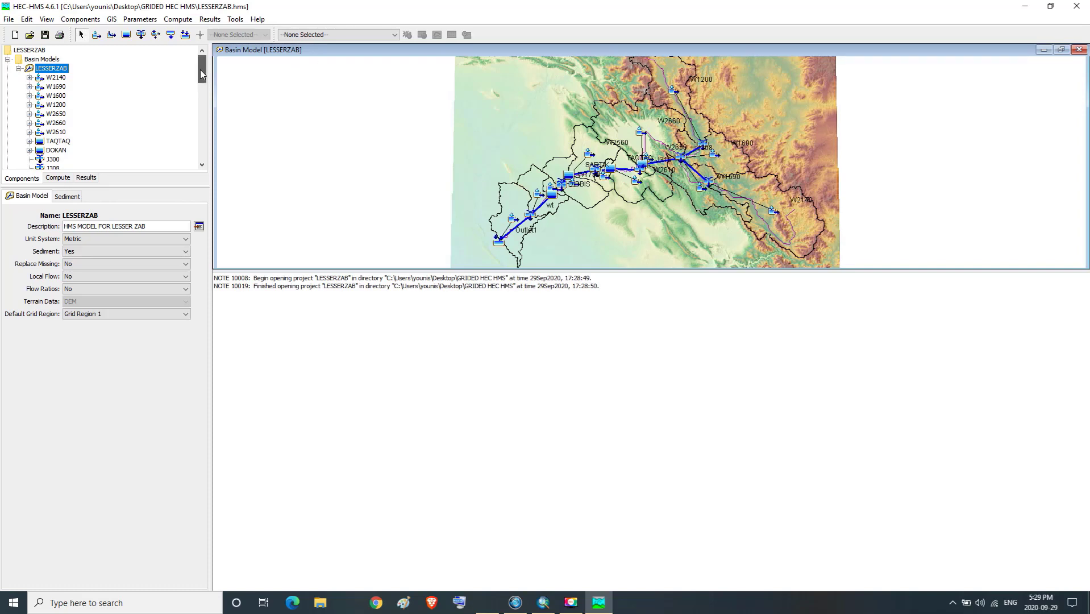
- Review the start date, end date and time interval of the GRIDED HMS RUN_control control specifications
{"action": "left_click_drag", "start_coordinate": [200, 69], "coordinate": [201, 138]}
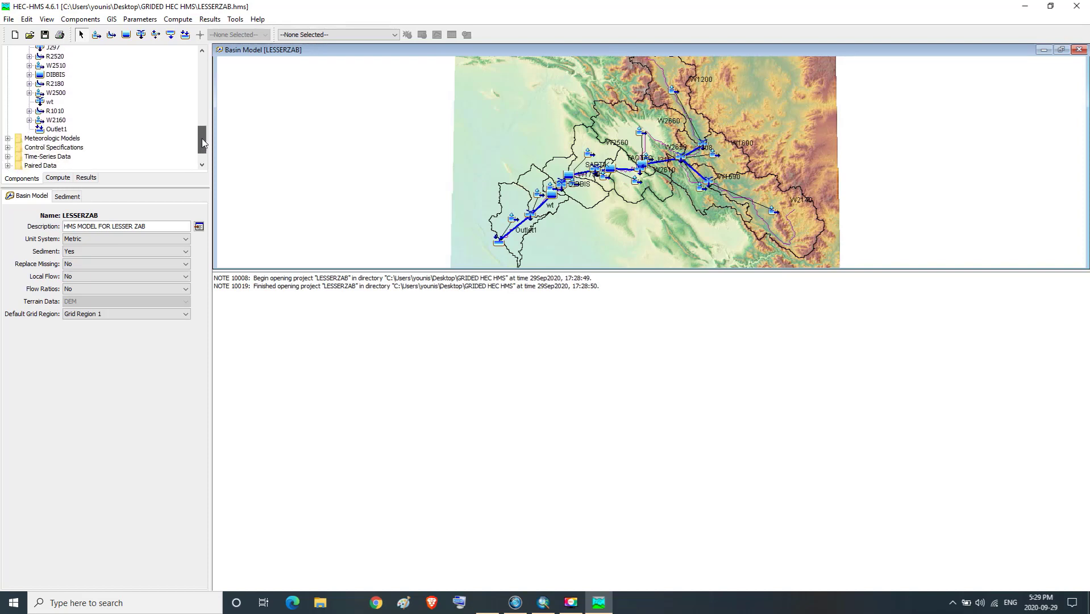
{"action": "left_click", "coordinate": [63, 148]}
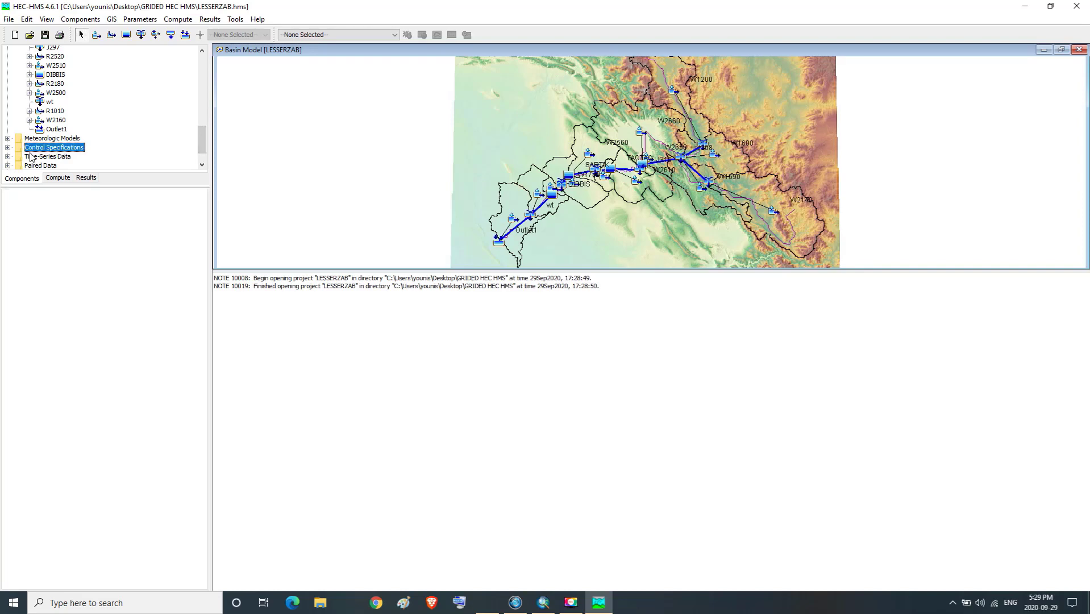
{"action": "left_click", "coordinate": [7, 148]}
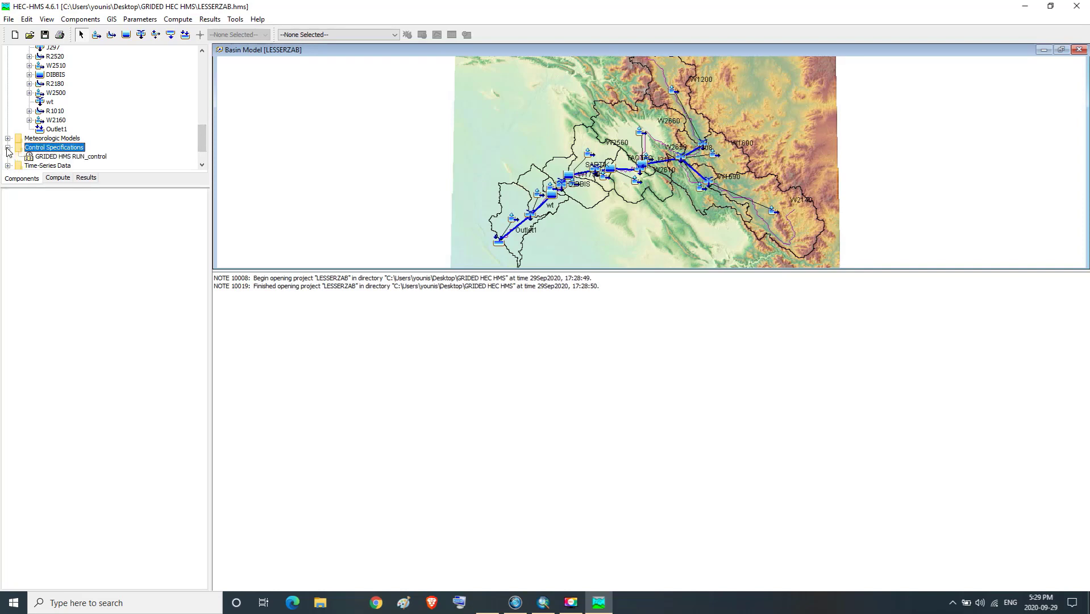
{"action": "left_click", "coordinate": [47, 157]}
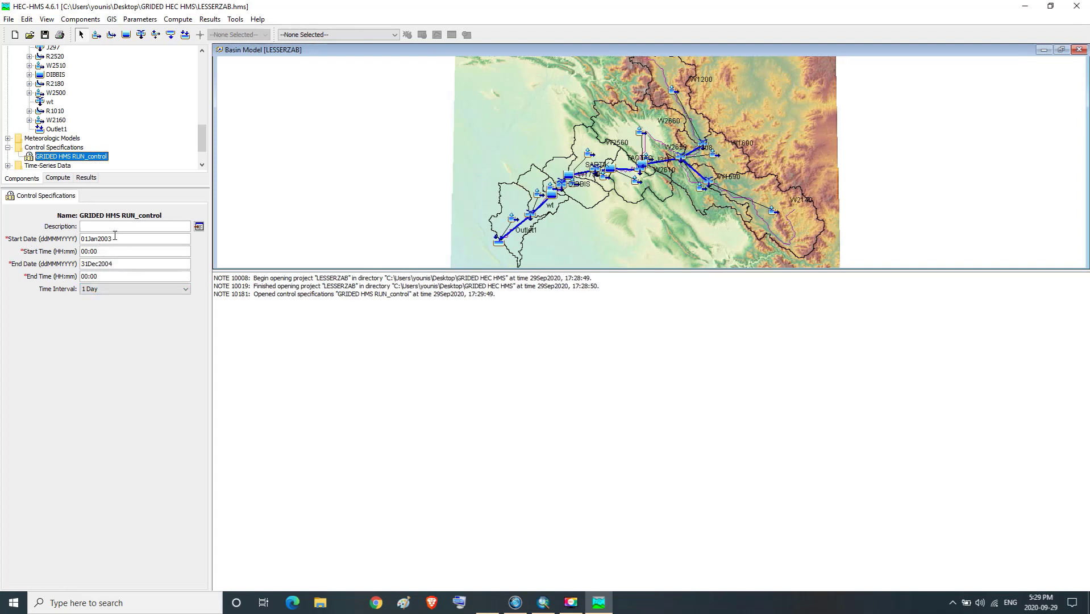
{"action": "left_click_drag", "start_coordinate": [100, 235], "coordinate": [87, 232]}
{"action": "left_click_drag", "start_coordinate": [111, 263], "coordinate": [84, 258]}
{"action": "left_click", "coordinate": [130, 266]}
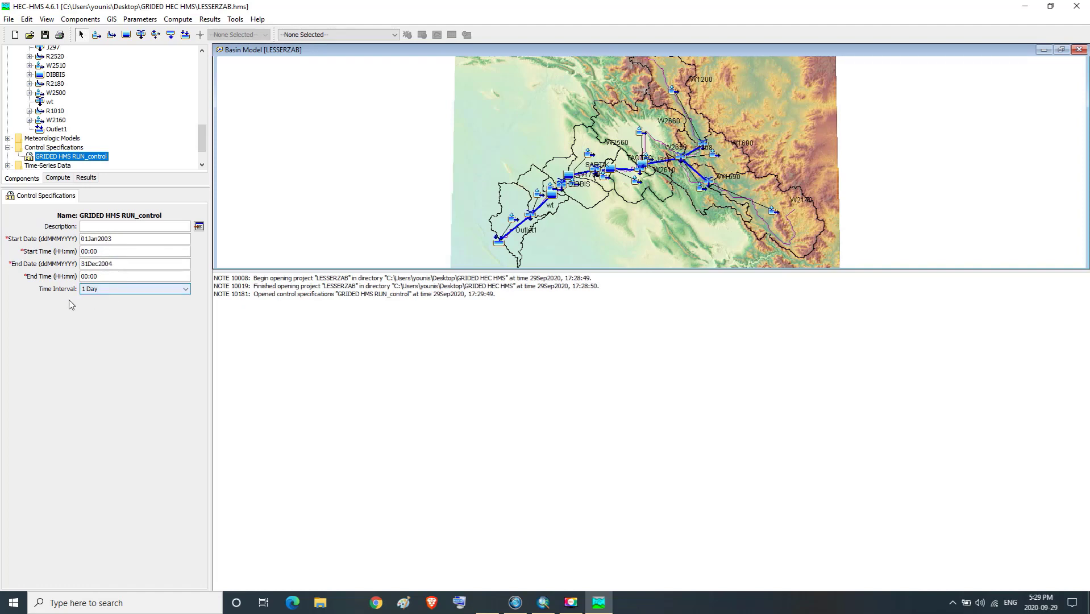
{"action": "left_click", "coordinate": [185, 289]}
{"action": "left_click", "coordinate": [185, 290]}
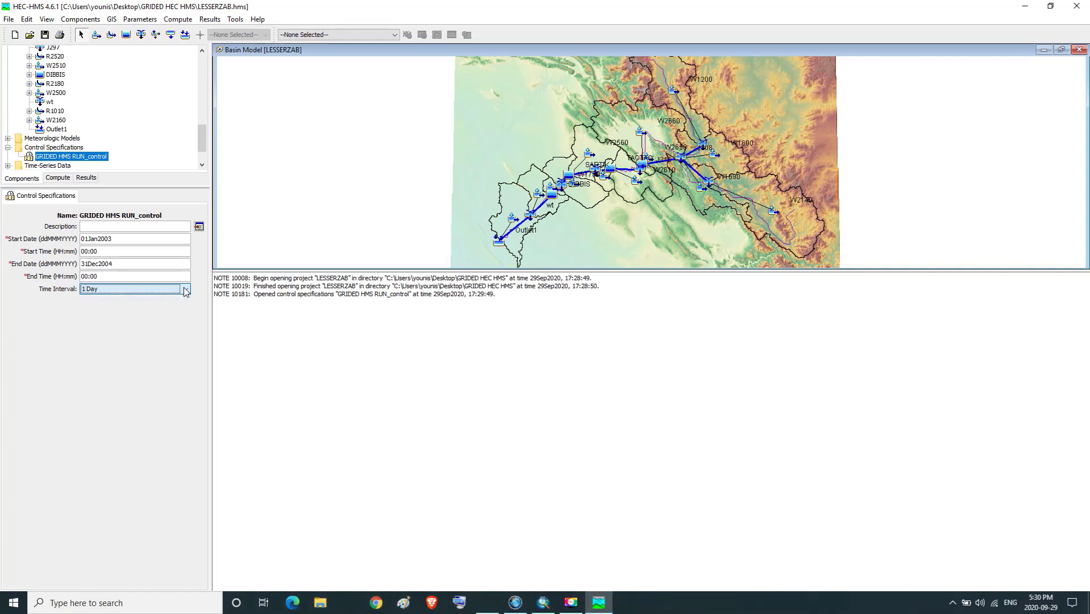
- Select GRIDED HMS RUN as the current run, look over the message log and compute the run
{"action": "left_click", "coordinate": [396, 36]}
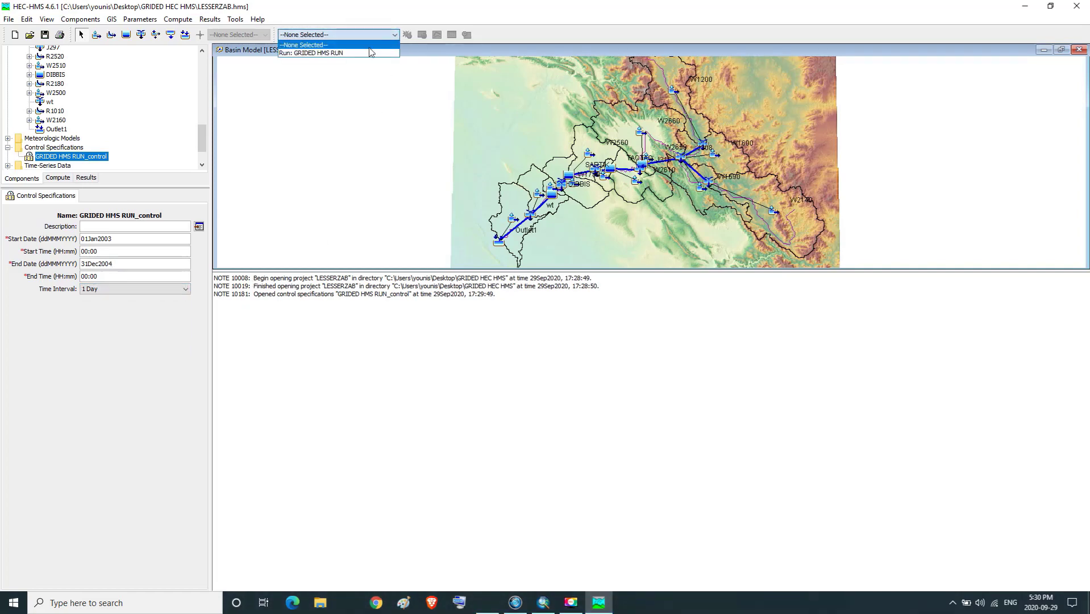
{"action": "left_click", "coordinate": [352, 51]}
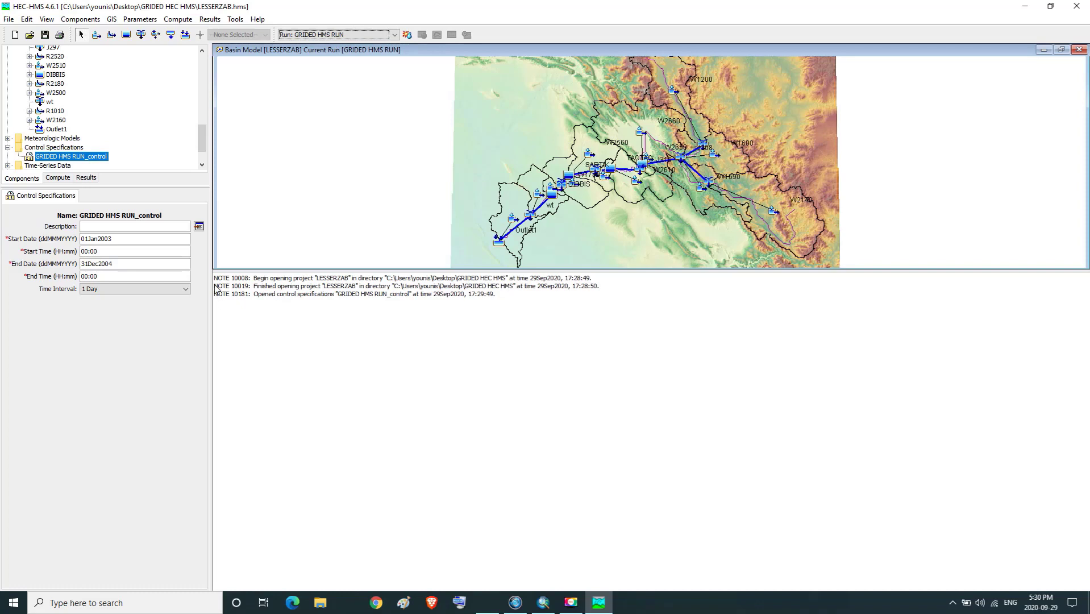
{"action": "left_click_drag", "start_coordinate": [214, 285], "coordinate": [306, 323]}
{"action": "left_click", "coordinate": [298, 322]}
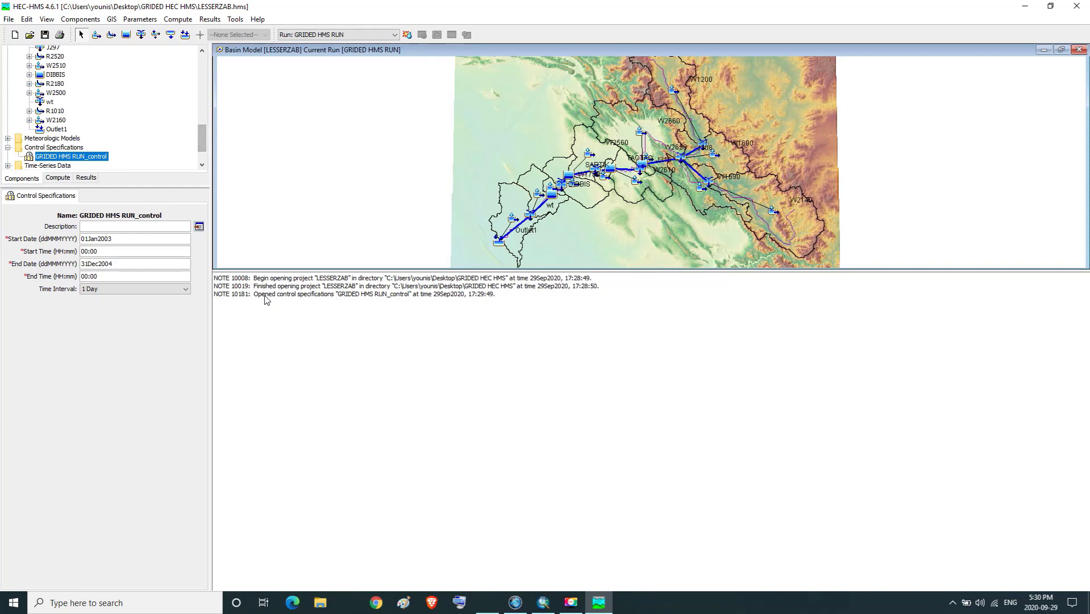
{"action": "left_click_drag", "start_coordinate": [218, 286], "coordinate": [367, 313]}
{"action": "left_click", "coordinate": [346, 313]}
{"action": "left_click_drag", "start_coordinate": [216, 283], "coordinate": [331, 314]}
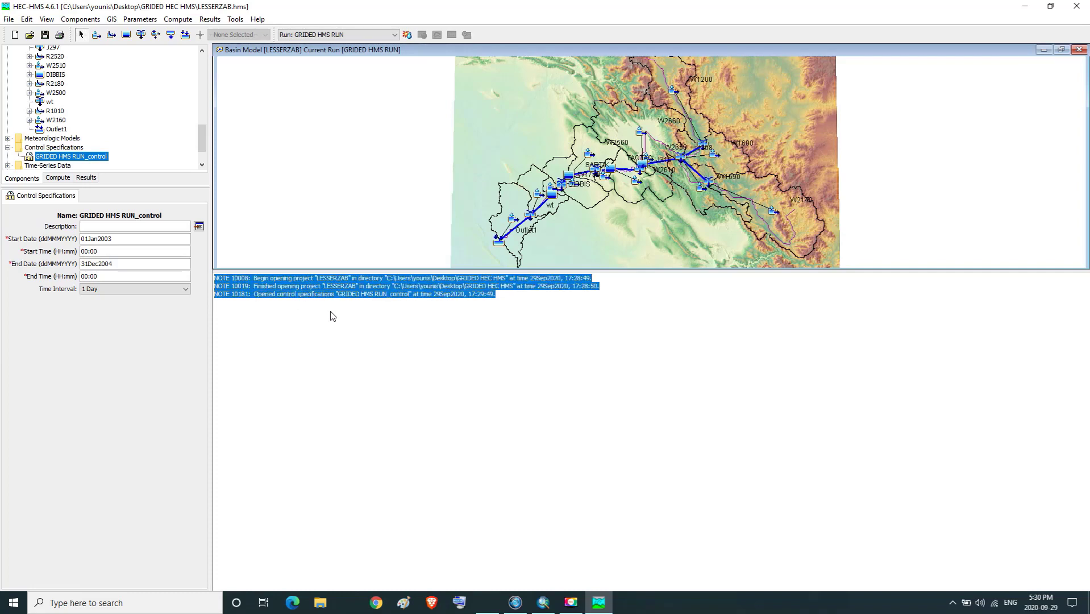
{"action": "left_click", "coordinate": [396, 314]}
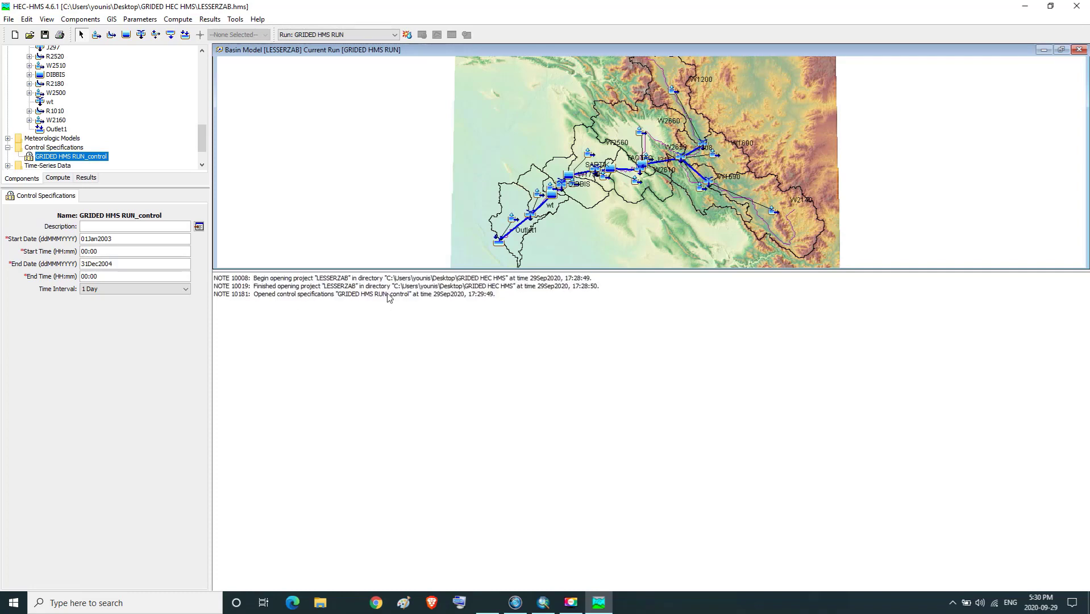
{"action": "left_click", "coordinate": [408, 36]}
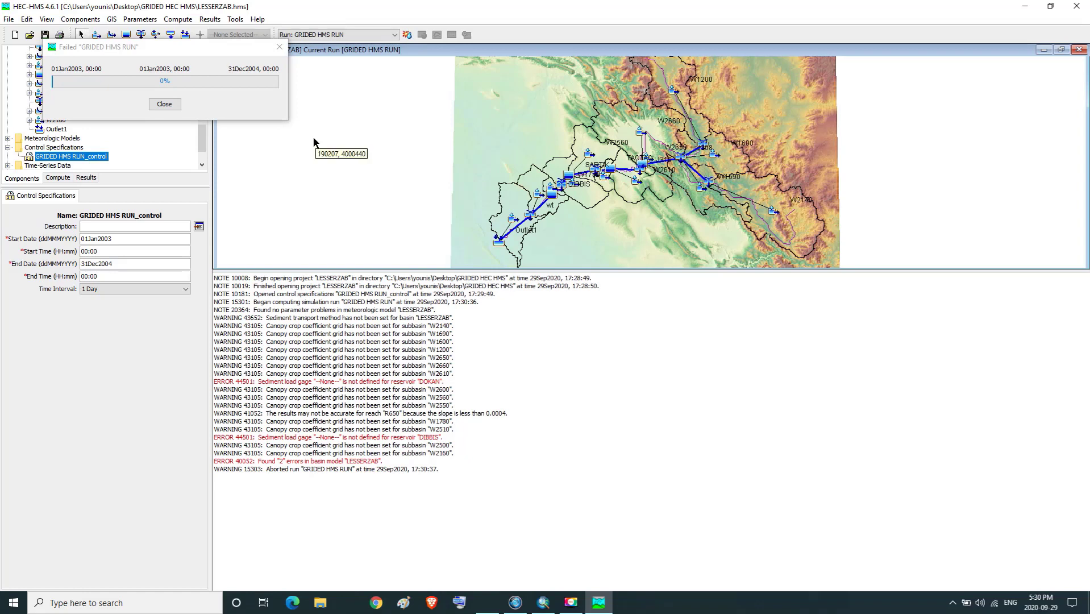
{"action": "left_click", "coordinate": [279, 49]}
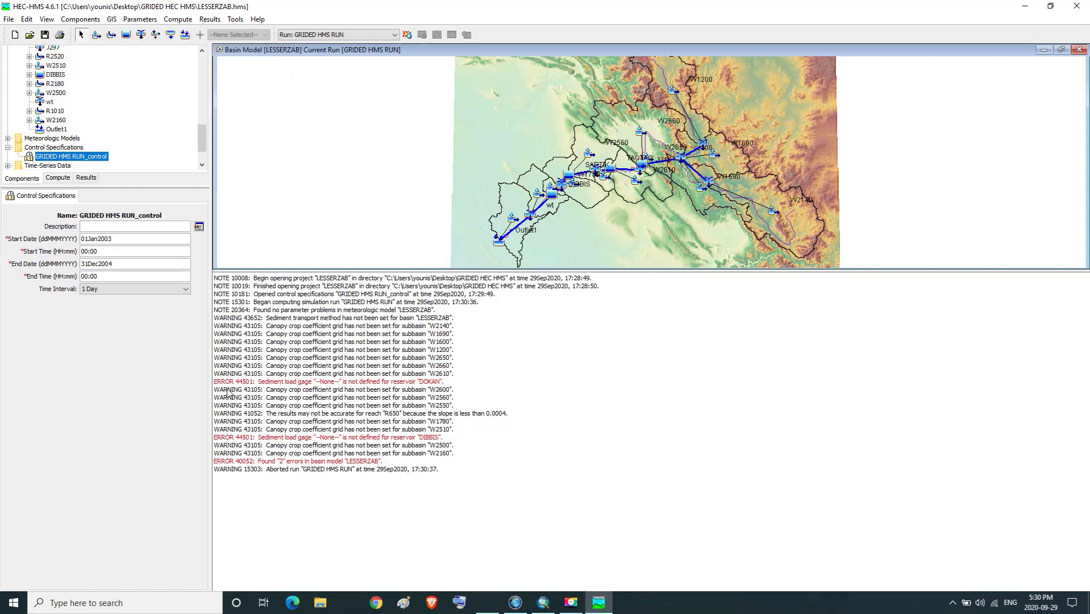
- Examine the error messages in the log for the reservoirs and the LESSERZAB basin model
{"action": "left_click_drag", "start_coordinate": [218, 384], "coordinate": [446, 385]}
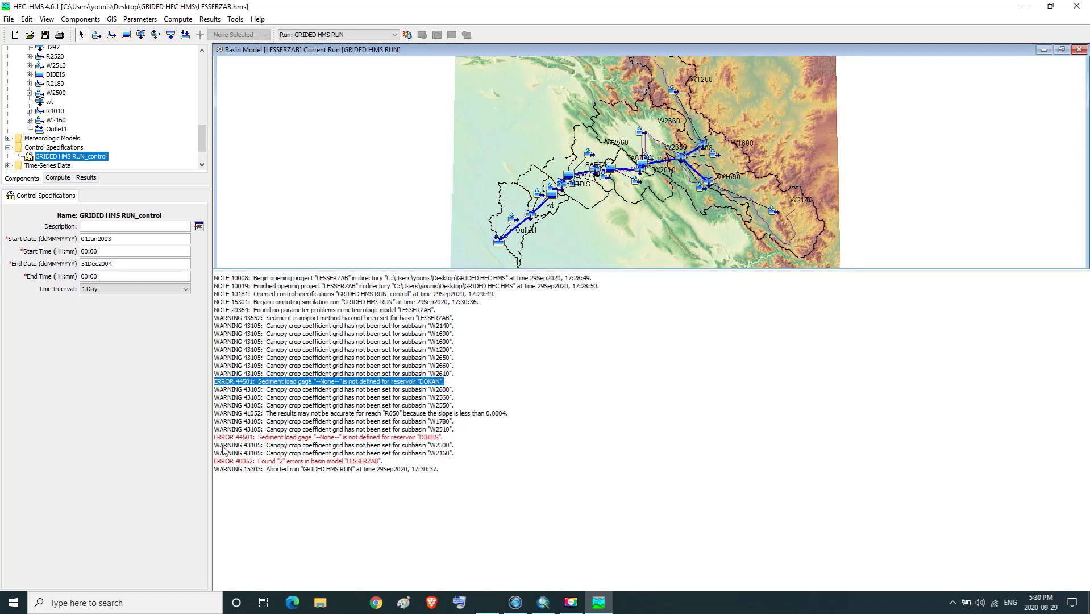
{"action": "left_click_drag", "start_coordinate": [218, 437], "coordinate": [447, 442]}
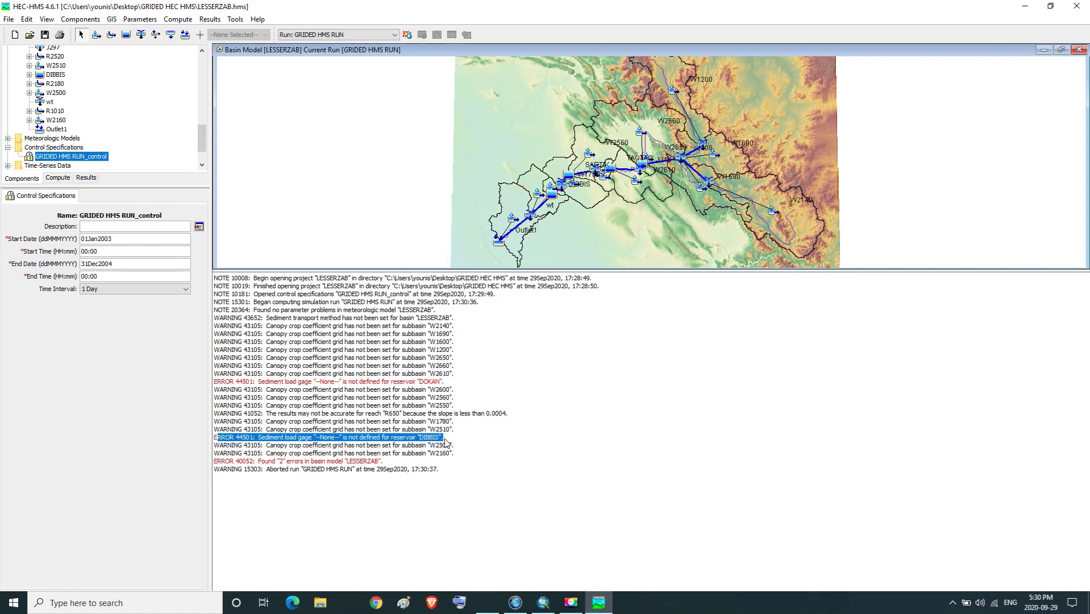
{"action": "left_click_drag", "start_coordinate": [218, 461], "coordinate": [393, 462]}
{"action": "left_click", "coordinate": [277, 461]}
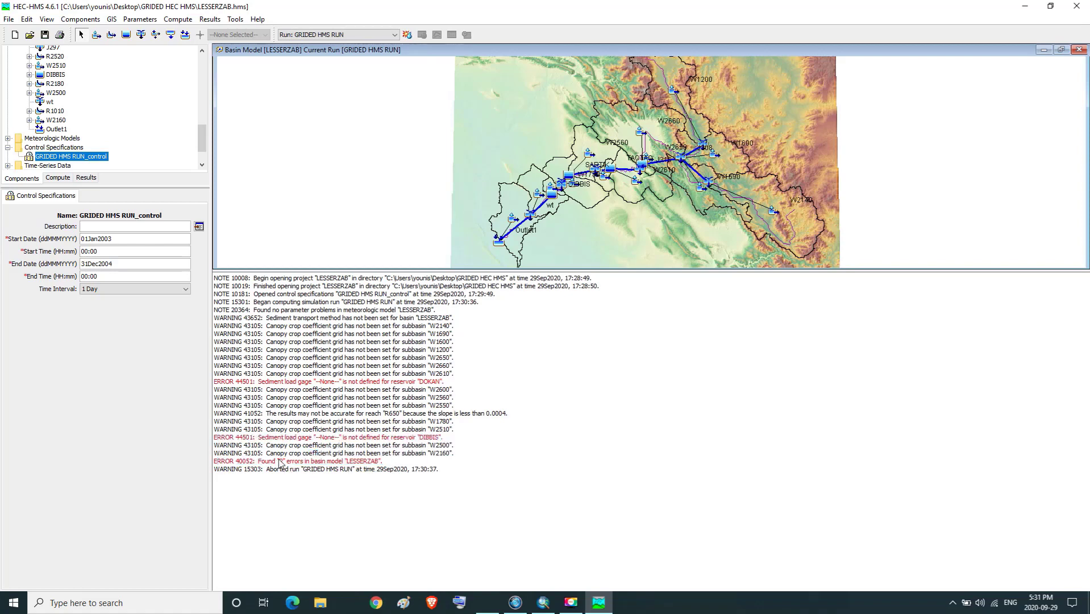
{"action": "double_click", "coordinate": [280, 461]}
{"action": "left_click", "coordinate": [287, 468]}
- Change the DOKAN reservoir's sediment method to Complete Sediment Trap, accepting the loss of its current sediment data
{"action": "left_click_drag", "start_coordinate": [204, 145], "coordinate": [215, 79]}
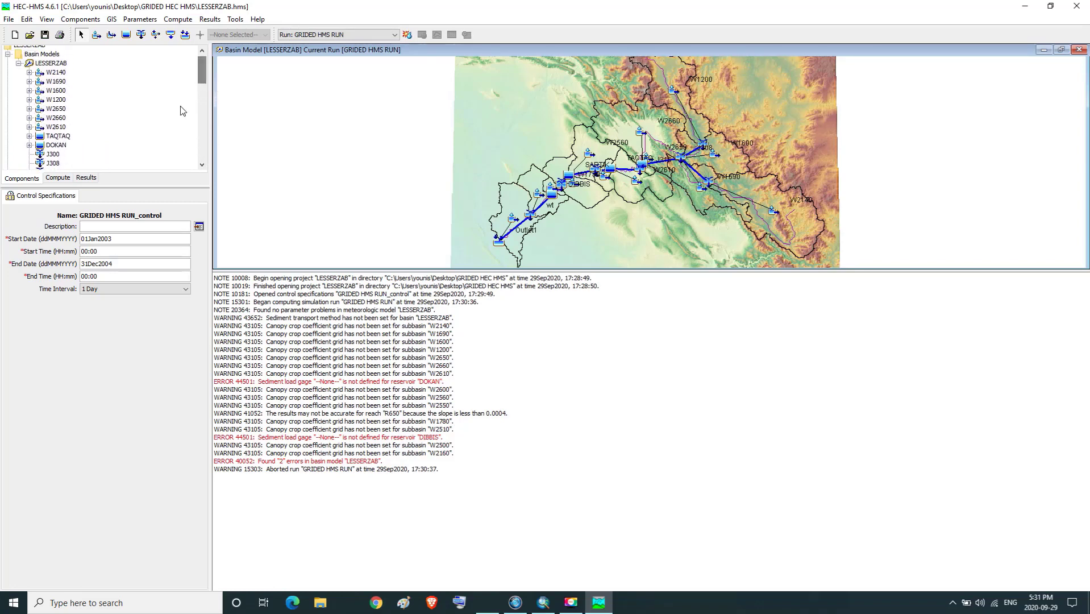
{"action": "left_click", "coordinate": [52, 146]}
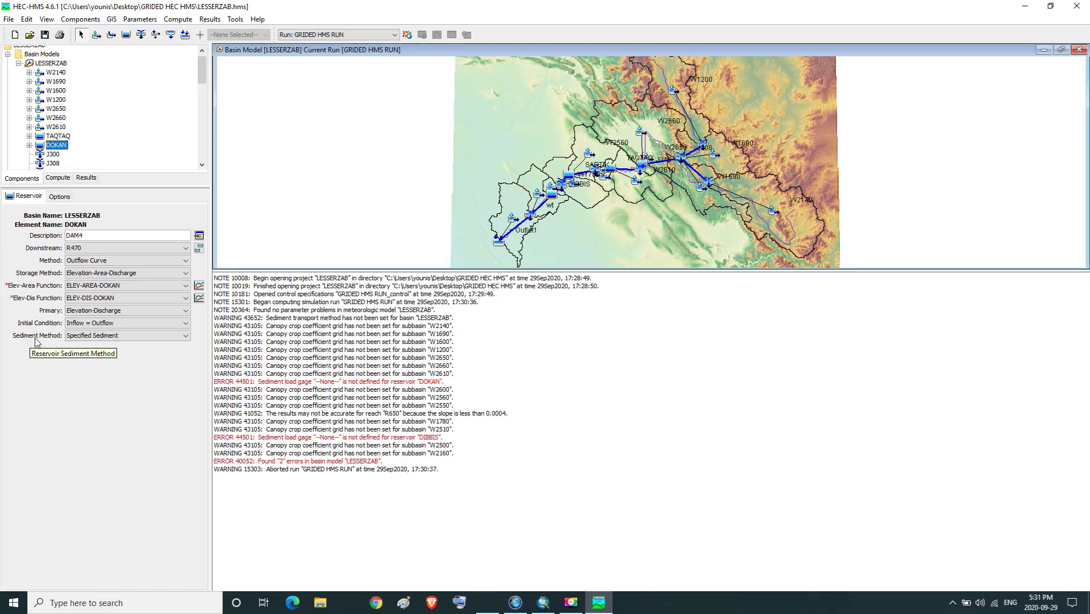
{"action": "left_click", "coordinate": [30, 145]}
{"action": "left_click", "coordinate": [62, 155]}
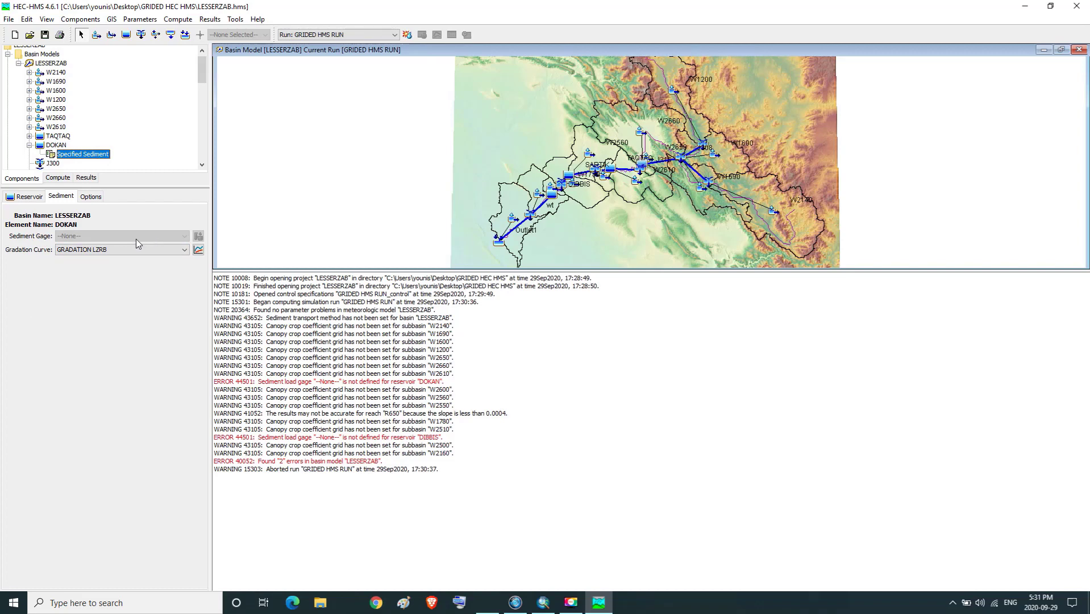
{"action": "left_click", "coordinate": [57, 146]}
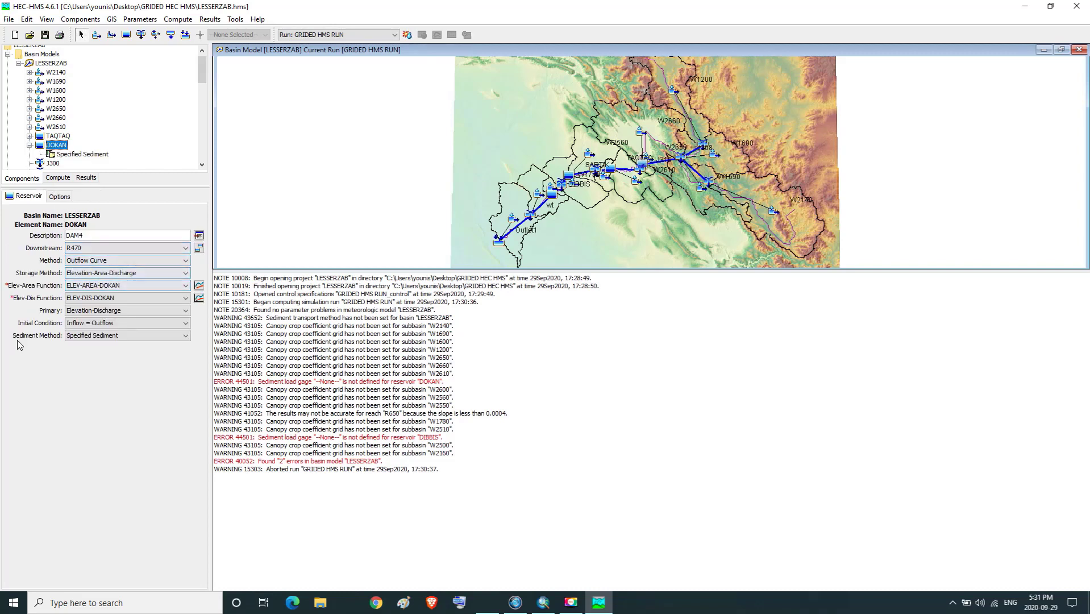
{"action": "left_click", "coordinate": [185, 337]}
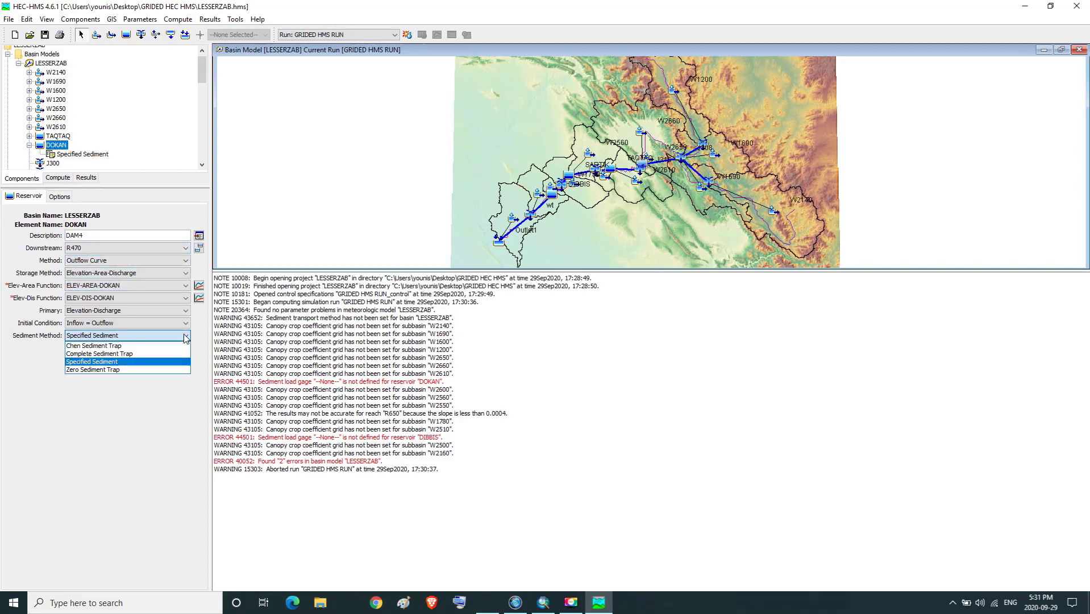
{"action": "left_click", "coordinate": [100, 354]}
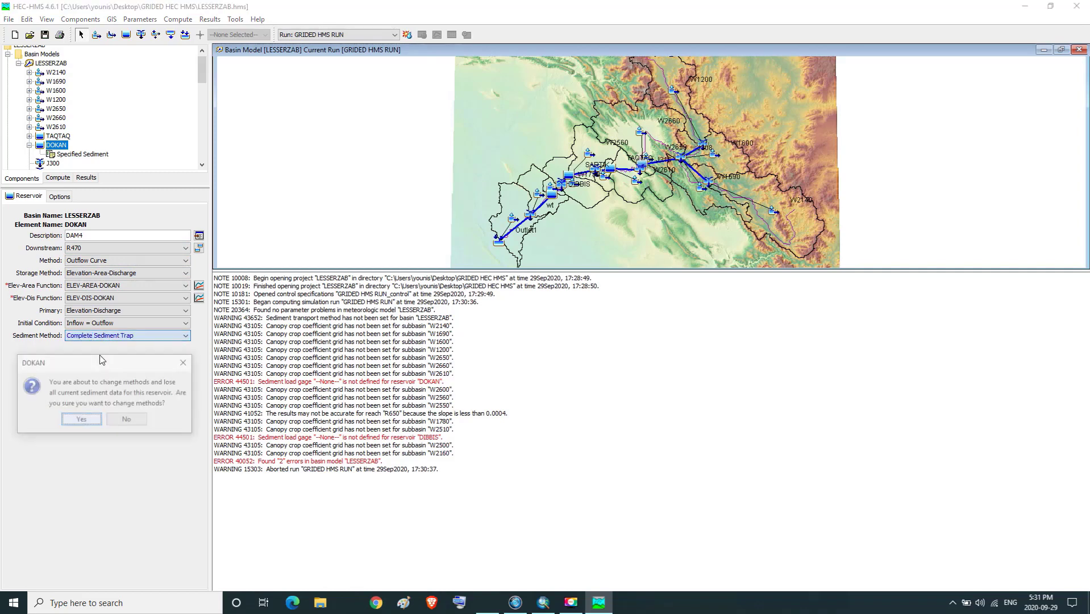
{"action": "left_click", "coordinate": [79, 420]}
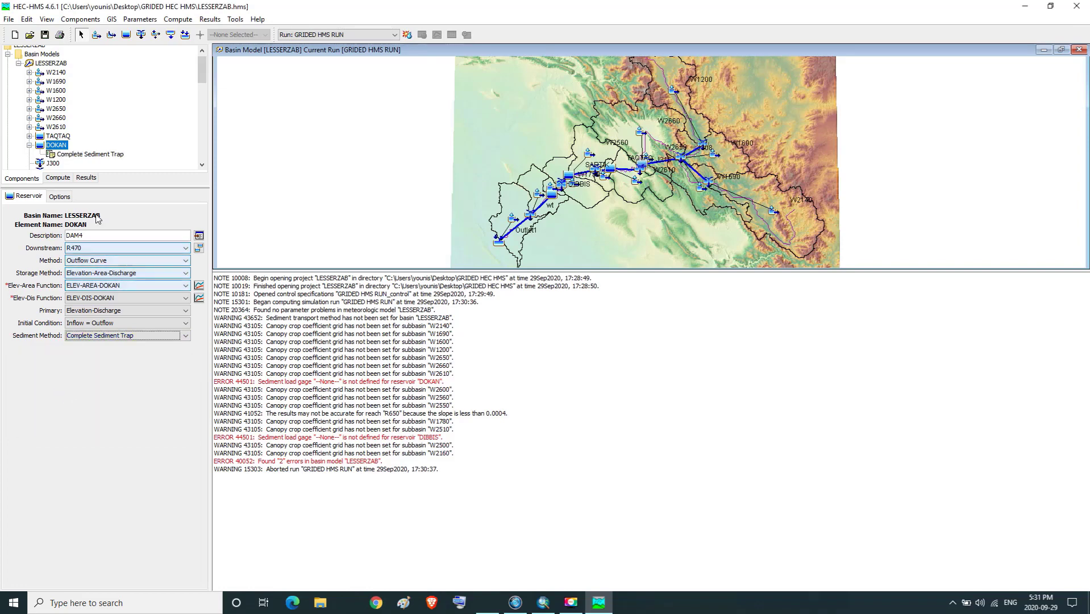
- Check the DIBBIS reservoir's specified sediment settings and change its sediment method to Complete Sediment Trap, accepting the data loss
{"action": "left_click", "coordinate": [202, 165]}
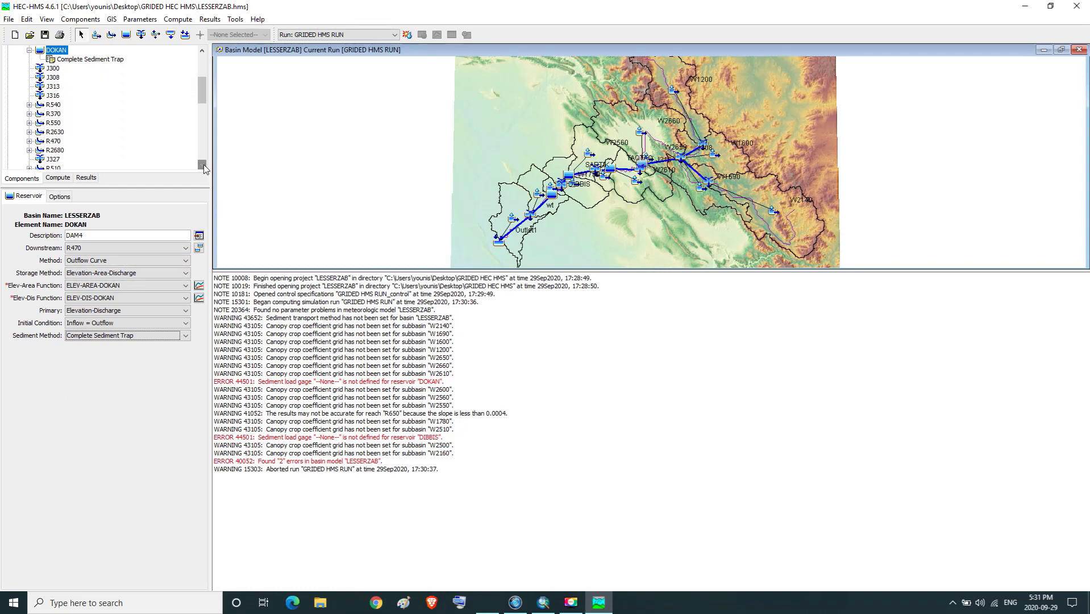
{"action": "left_click", "coordinate": [201, 165]}
{"action": "left_click", "coordinate": [203, 166]}
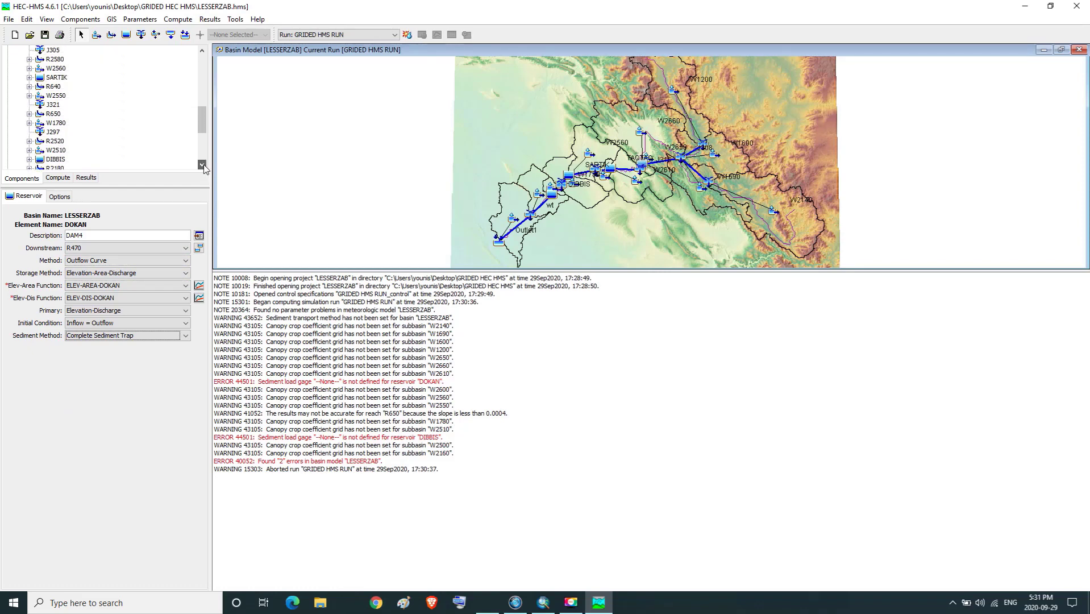
{"action": "left_click", "coordinate": [201, 165]}
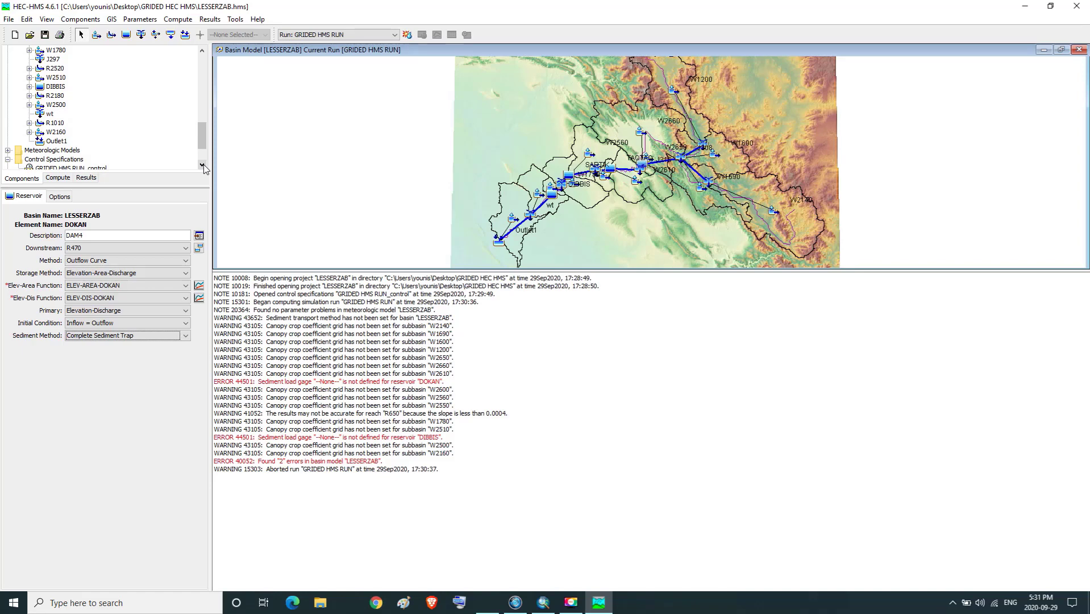
{"action": "left_click", "coordinate": [56, 87]}
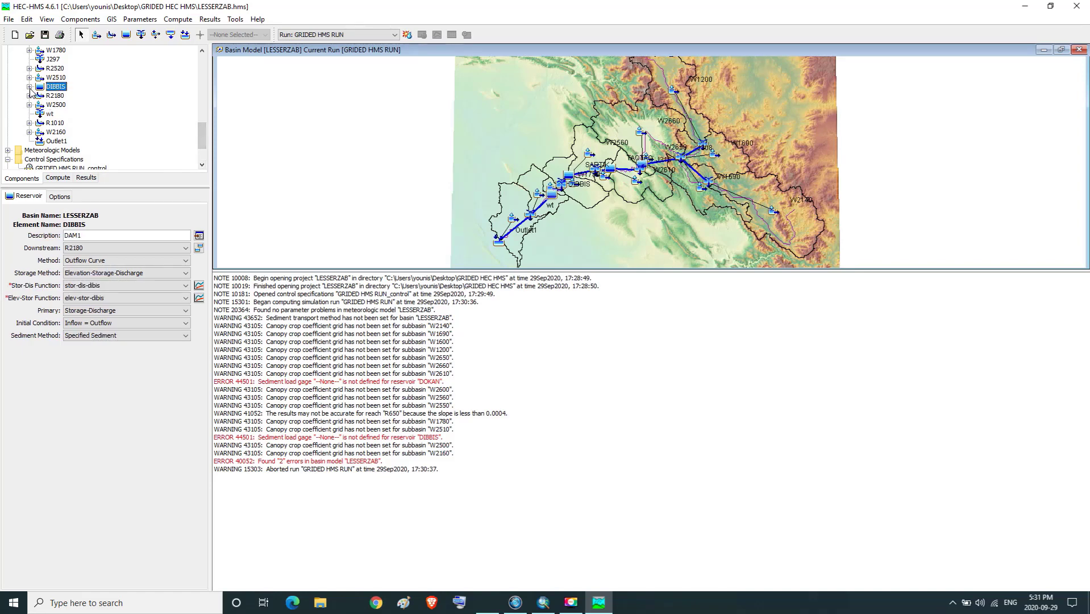
{"action": "left_click", "coordinate": [29, 87]}
{"action": "left_click", "coordinate": [57, 96]}
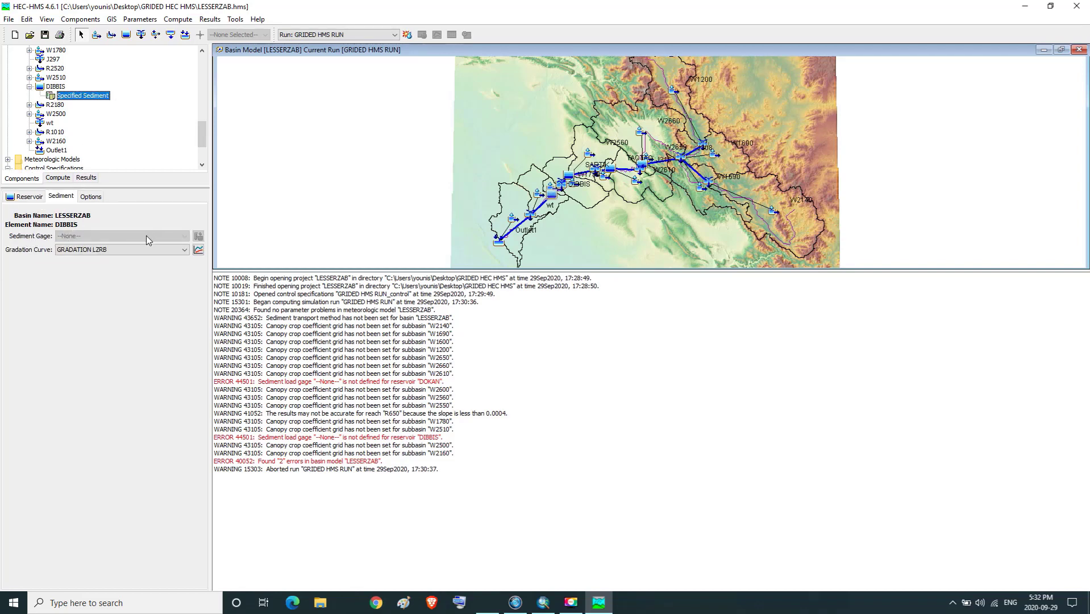
{"action": "left_click", "coordinate": [55, 88]}
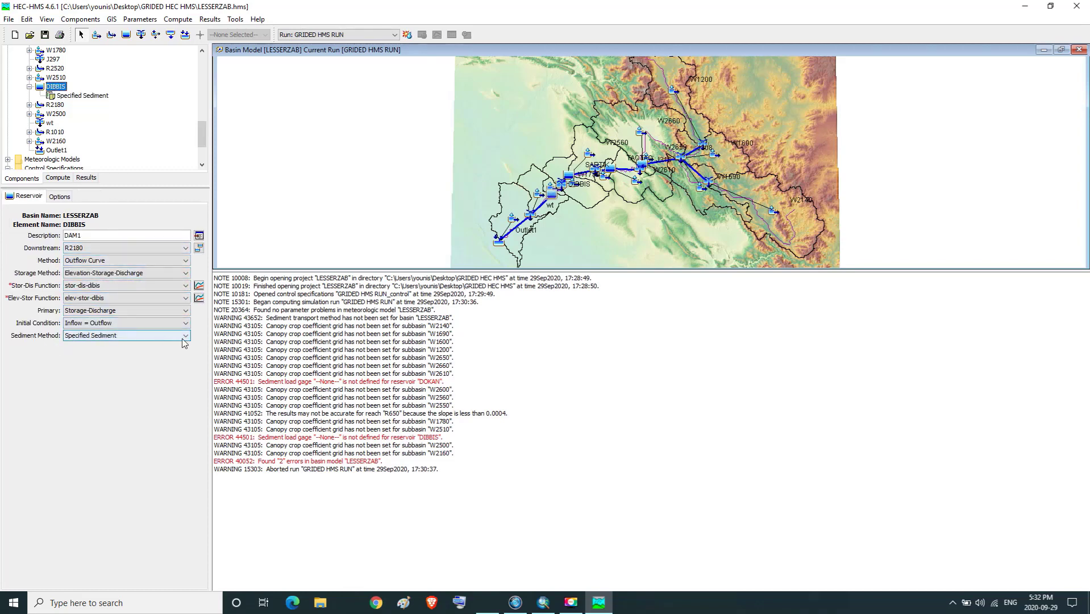
{"action": "left_click", "coordinate": [184, 336]}
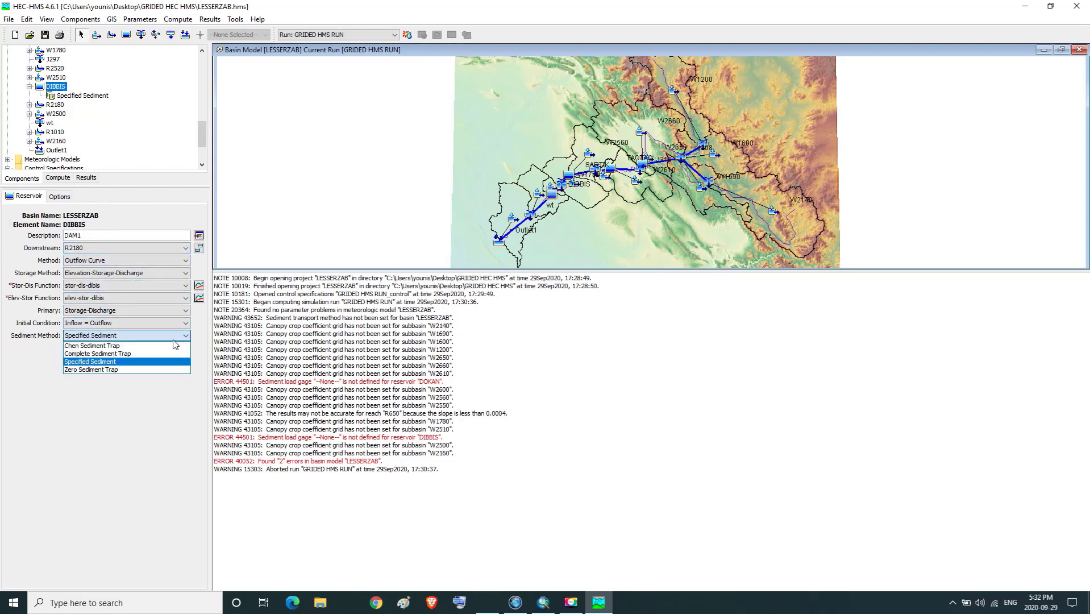
{"action": "left_click", "coordinate": [100, 356]}
{"action": "left_click", "coordinate": [83, 421]}
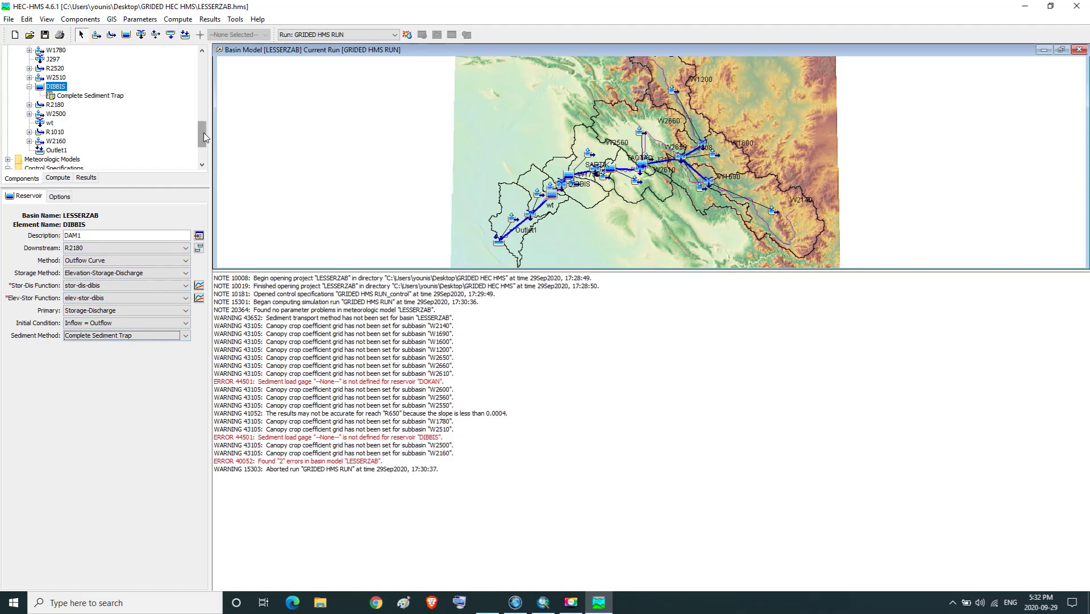
- Recompute GRIDED HMS RUN and examine the error for subbasin W2140 in the message log
{"action": "scroll", "coordinate": [204, 132], "scroll_direction": "down", "scroll_amount": 2}
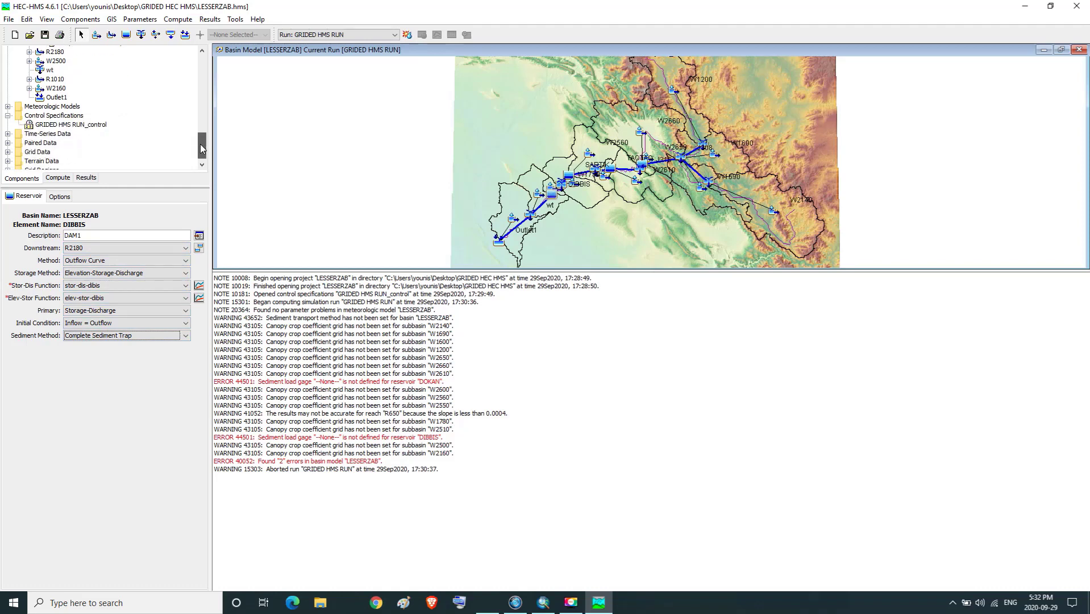
{"action": "left_click", "coordinate": [77, 126]}
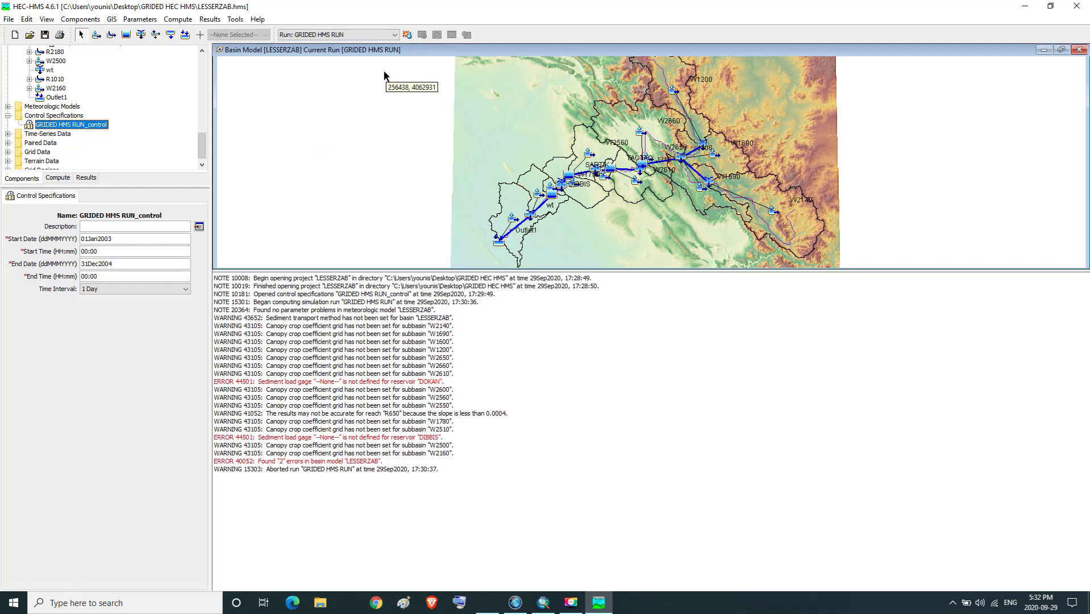
{"action": "left_click", "coordinate": [406, 35]}
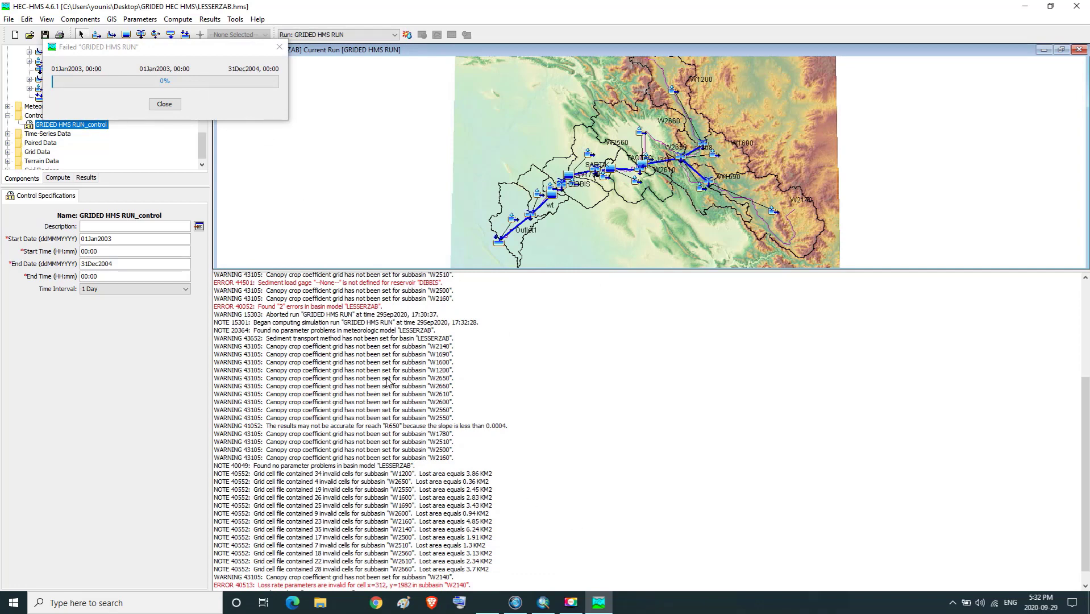
{"action": "left_click", "coordinate": [279, 50]}
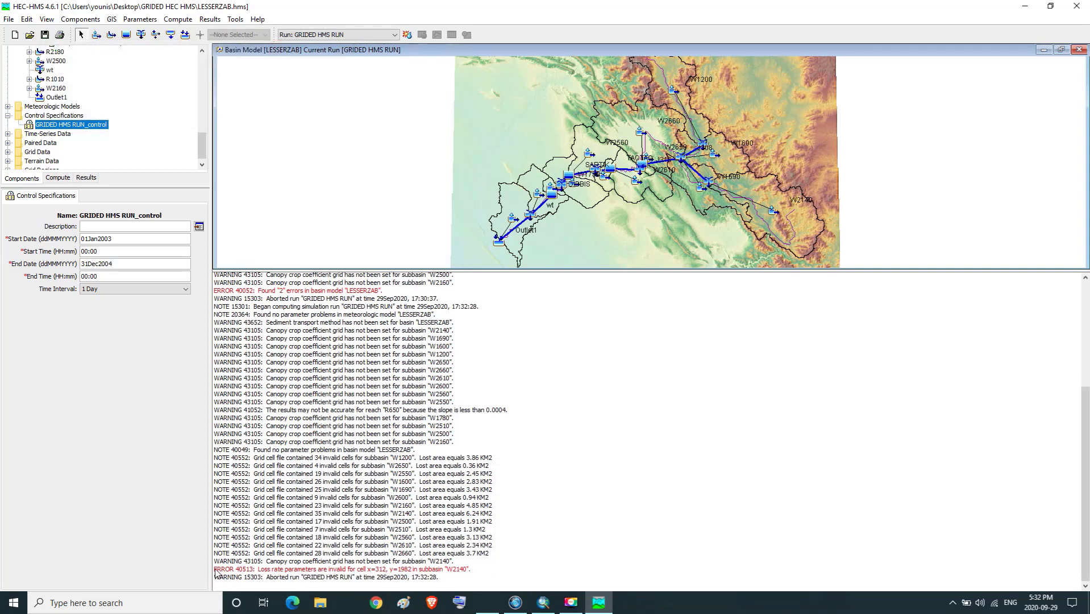
{"action": "left_click_drag", "start_coordinate": [216, 571], "coordinate": [470, 571]}
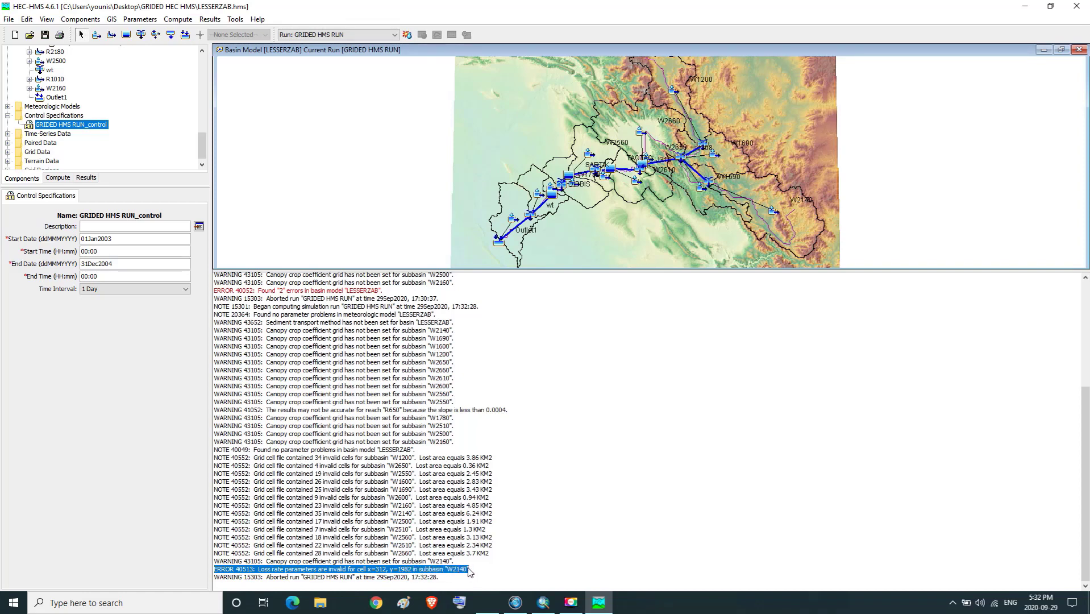
{"action": "left_click", "coordinate": [469, 571]}
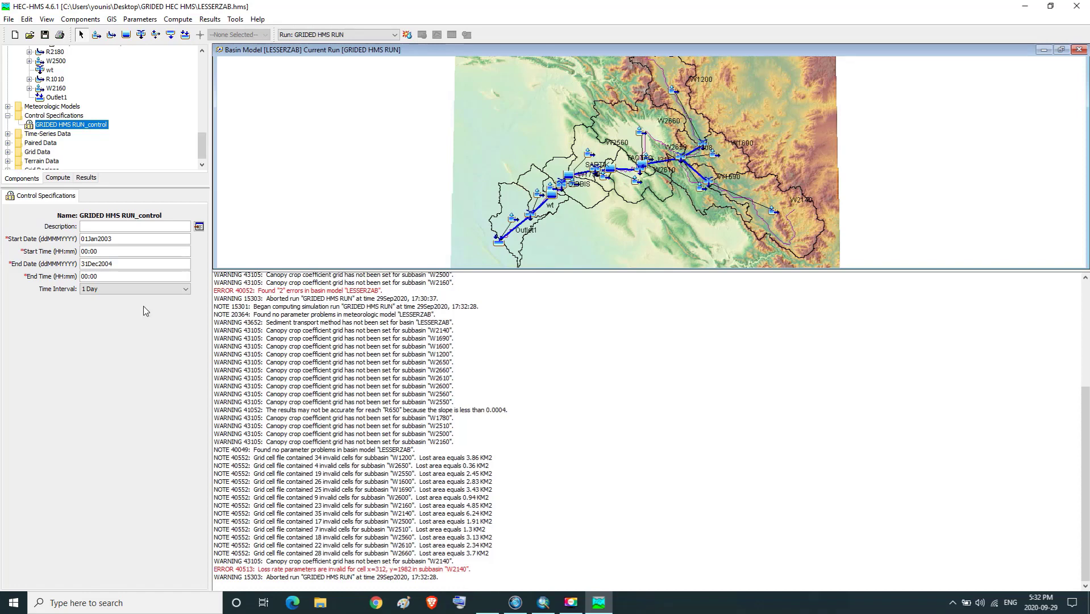
- Change the loss method of subbasin W2140 to SCS Curve Number, accepting the loss of its current loss data
{"action": "left_click_drag", "start_coordinate": [205, 150], "coordinate": [224, 65]}
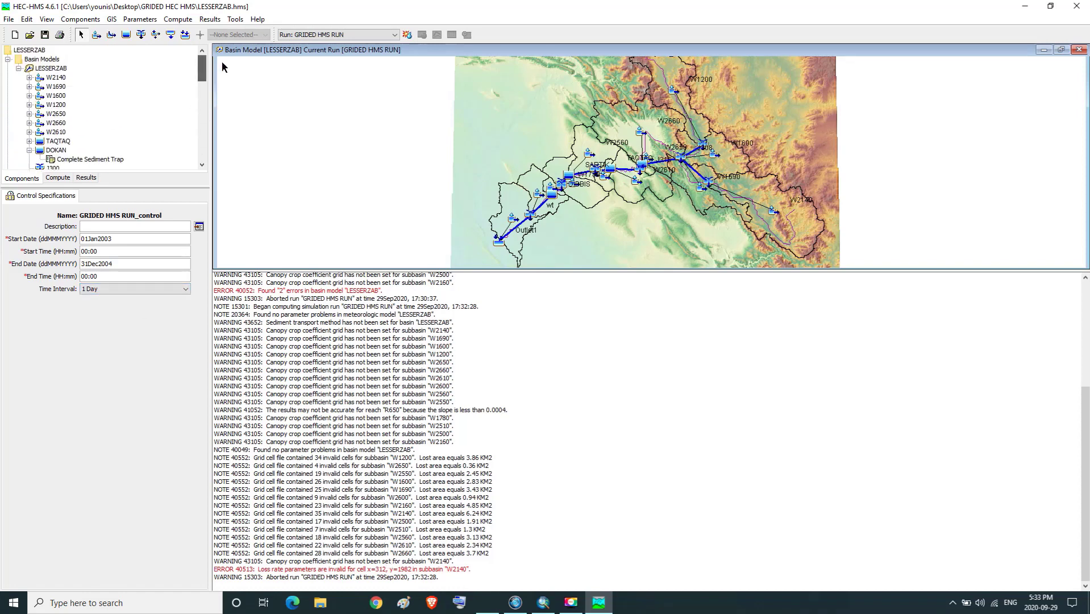
{"action": "left_click", "coordinate": [62, 79]}
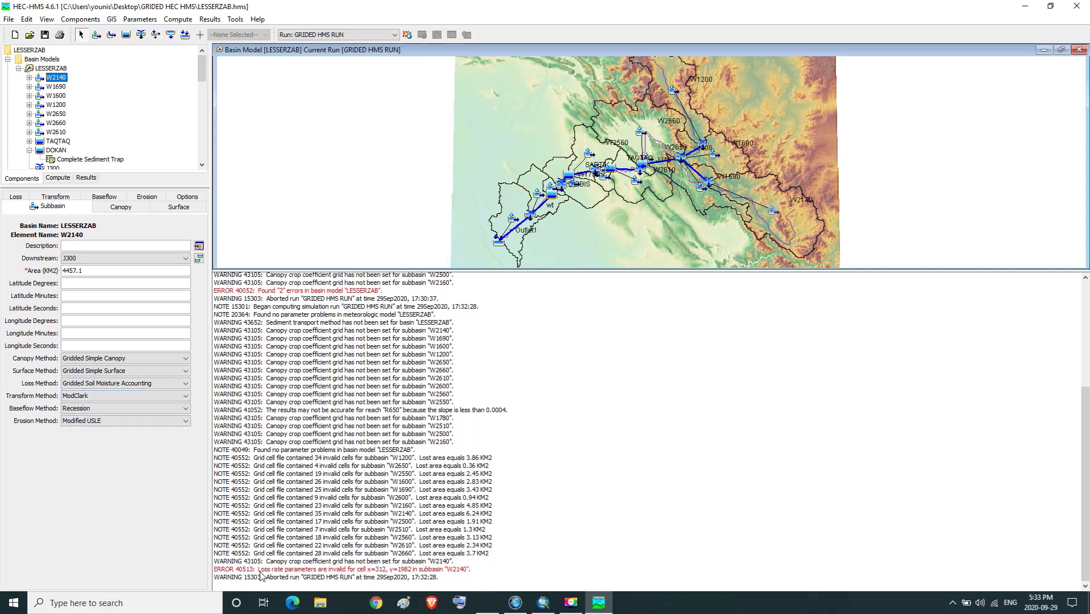
{"action": "left_click_drag", "start_coordinate": [258, 571], "coordinate": [285, 574]}
{"action": "left_click", "coordinate": [286, 575]}
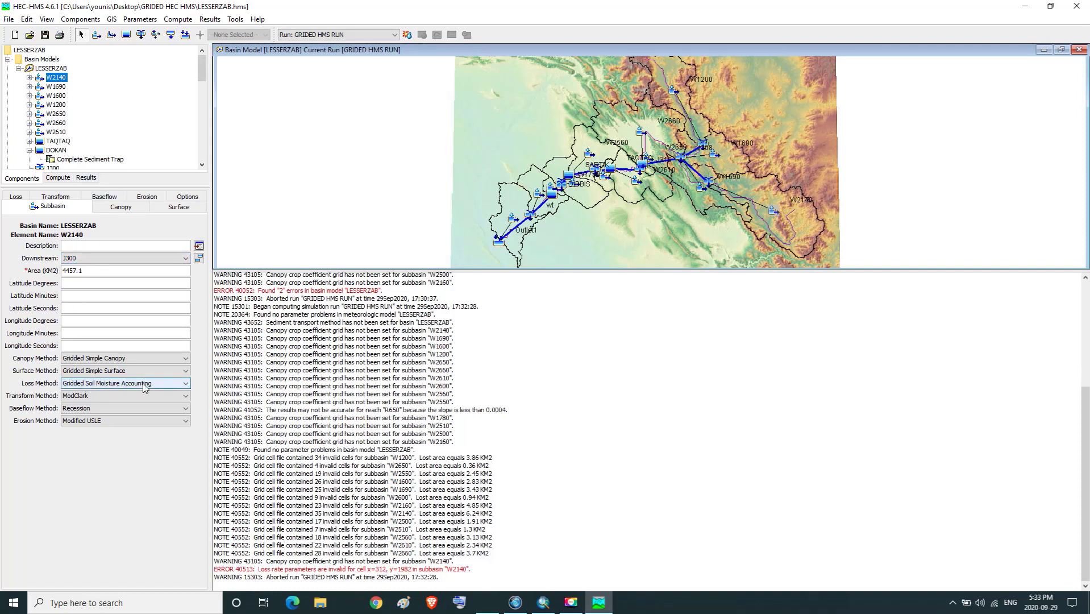
{"action": "left_click", "coordinate": [185, 384]}
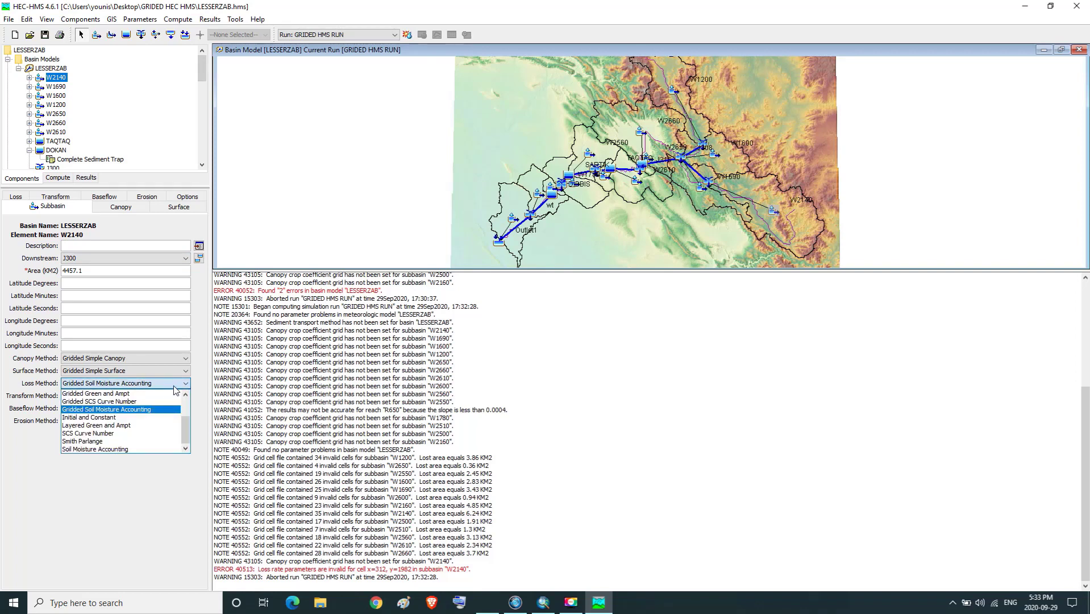
{"action": "left_click", "coordinate": [81, 435]}
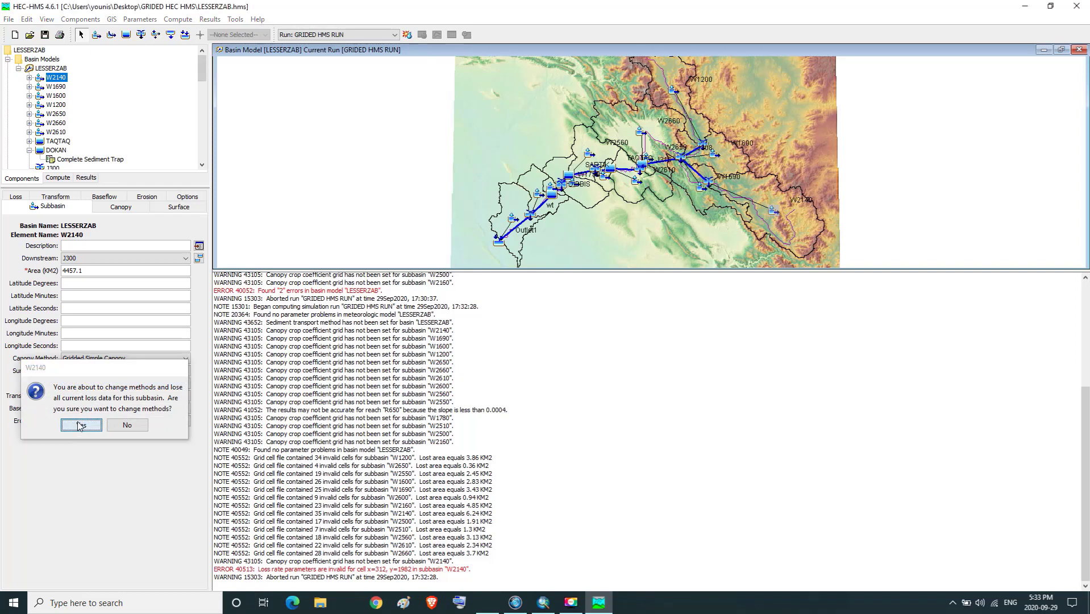
{"action": "left_click", "coordinate": [80, 425]}
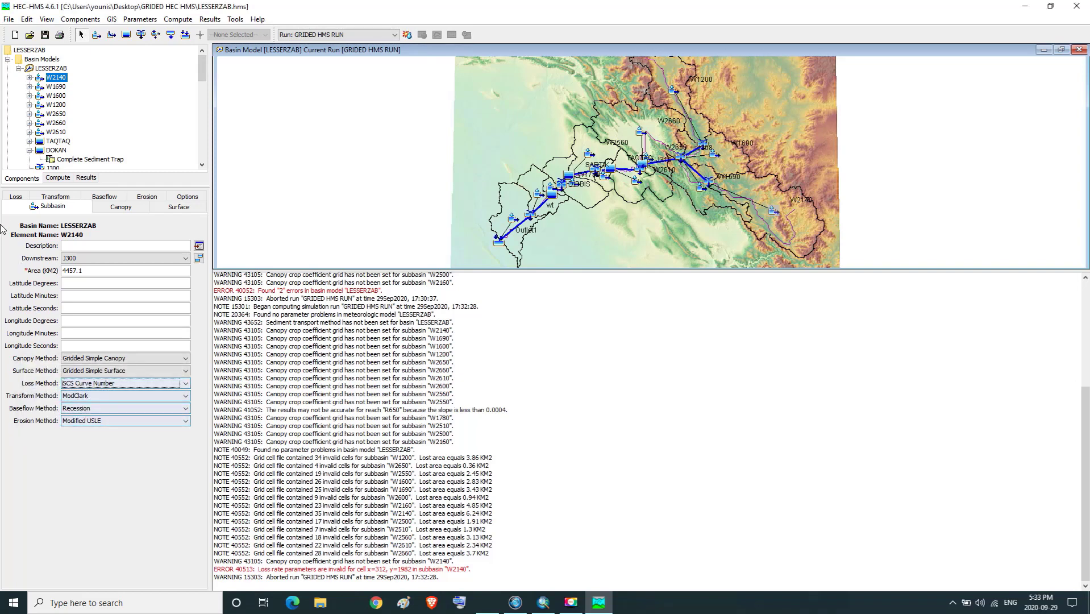
- Review the loss, transform, baseflow and erosion parameters of subbasin W2140
{"action": "left_click", "coordinate": [14, 198]}
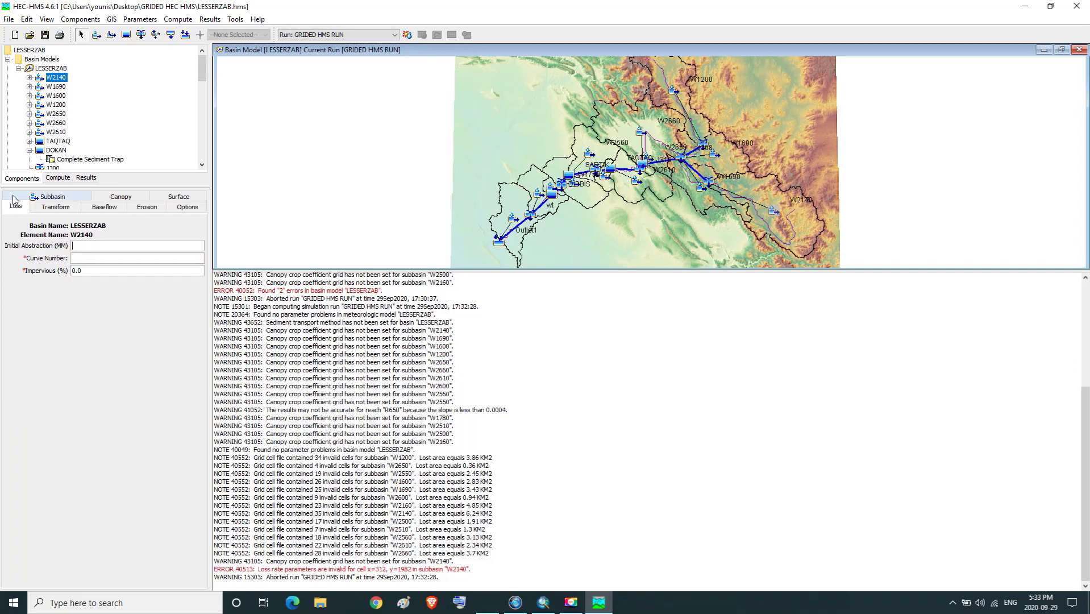
{"action": "left_click", "coordinate": [55, 207]}
{"action": "left_click", "coordinate": [97, 208]}
{"action": "left_click", "coordinate": [143, 207]}
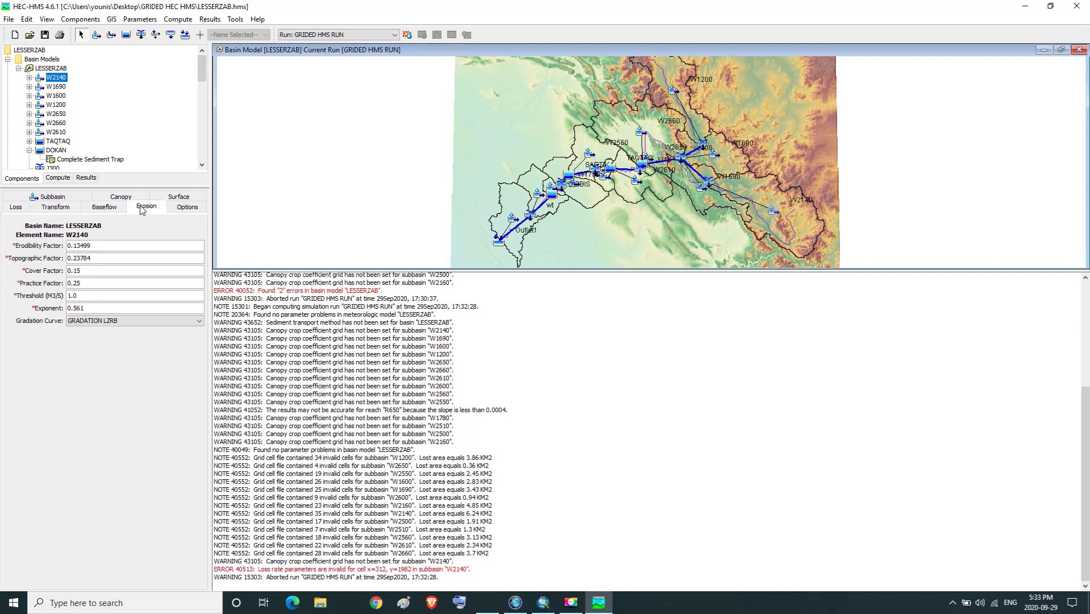
{"action": "left_click", "coordinate": [16, 207]}
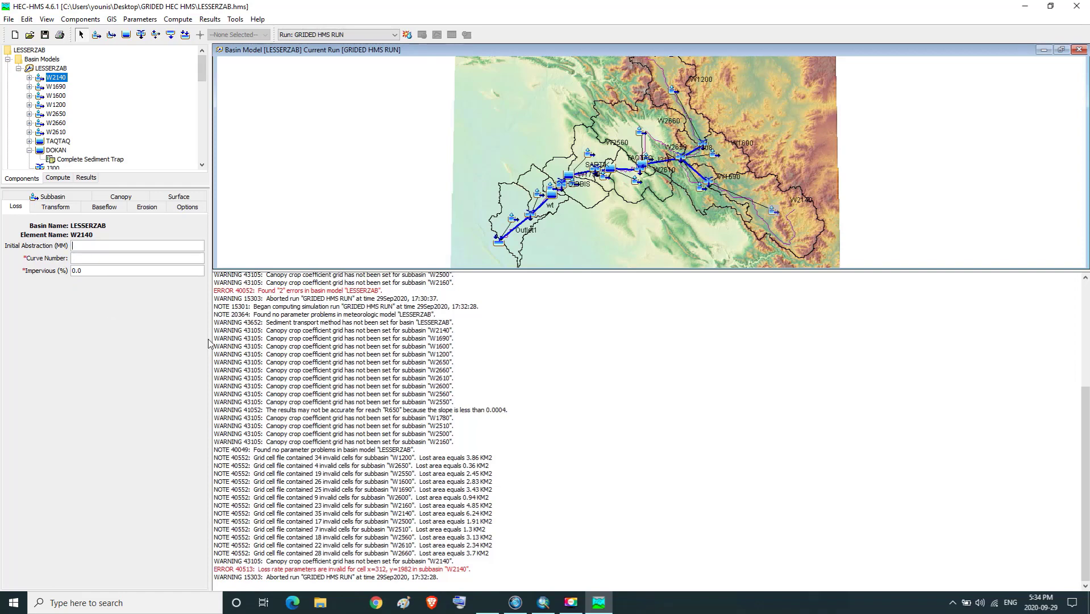
- Switch to the LESSERZAB map in ArcMap and open the attribute table of the Subbasin1 layer
{"action": "left_click", "coordinate": [542, 605]}
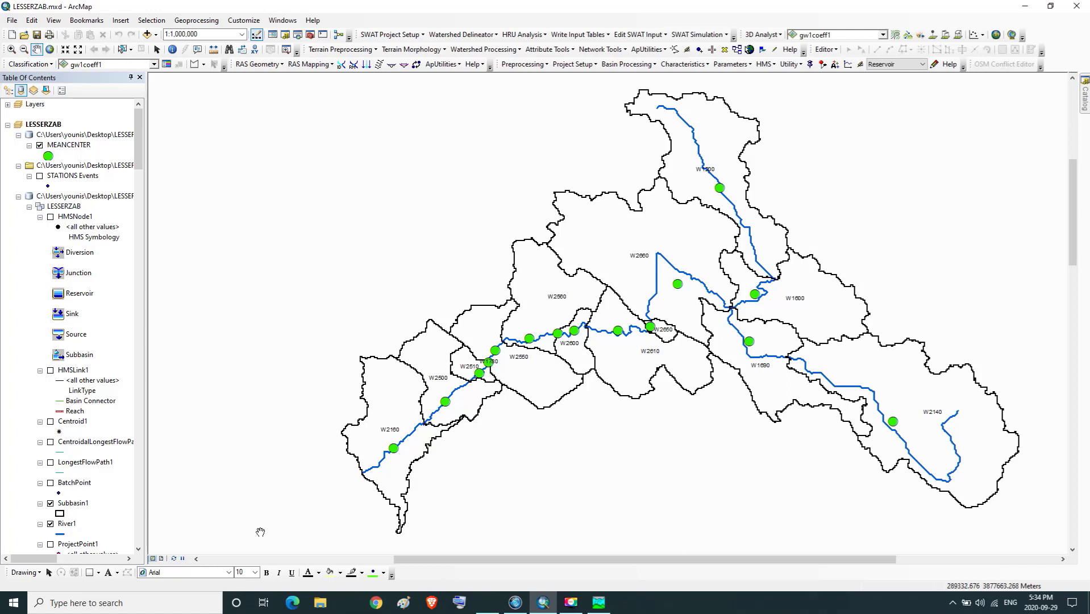
{"action": "left_click", "coordinate": [600, 604]}
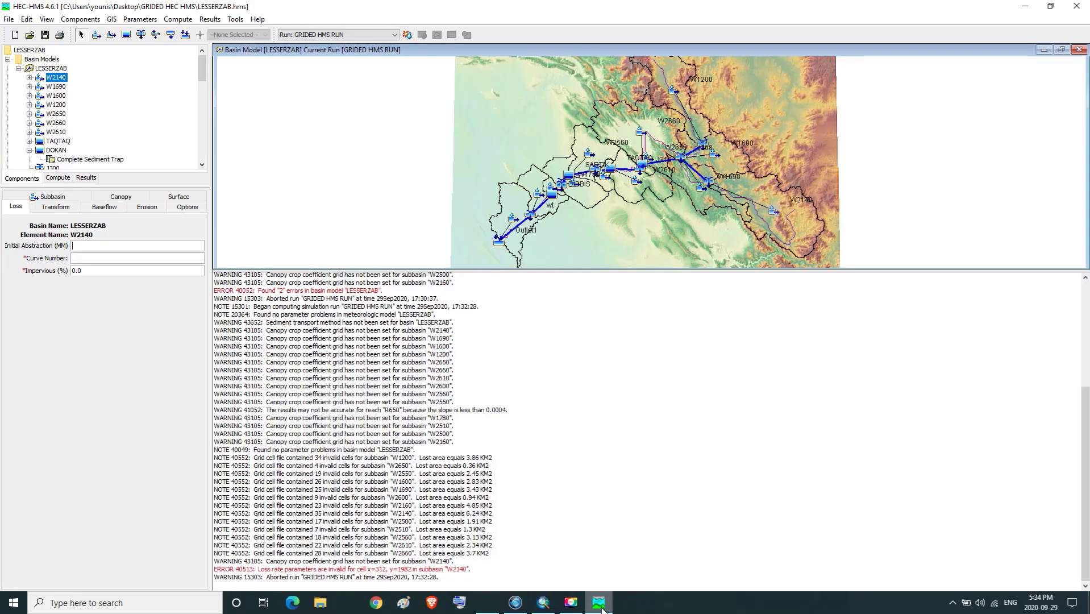
{"action": "left_click", "coordinate": [600, 605]}
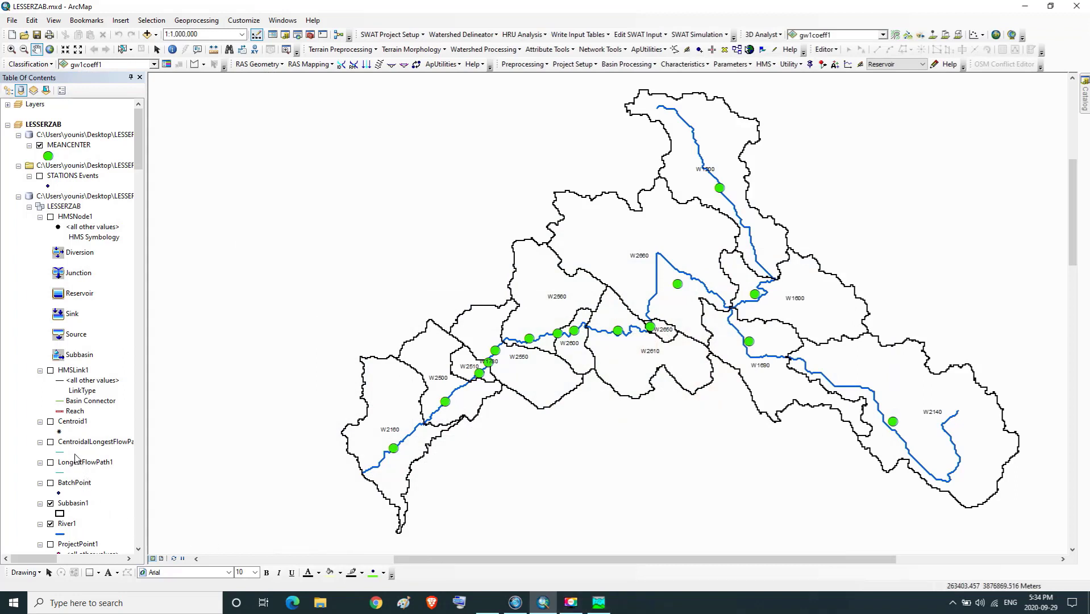
{"action": "left_click", "coordinate": [73, 503]}
{"action": "right_click", "coordinate": [74, 504]}
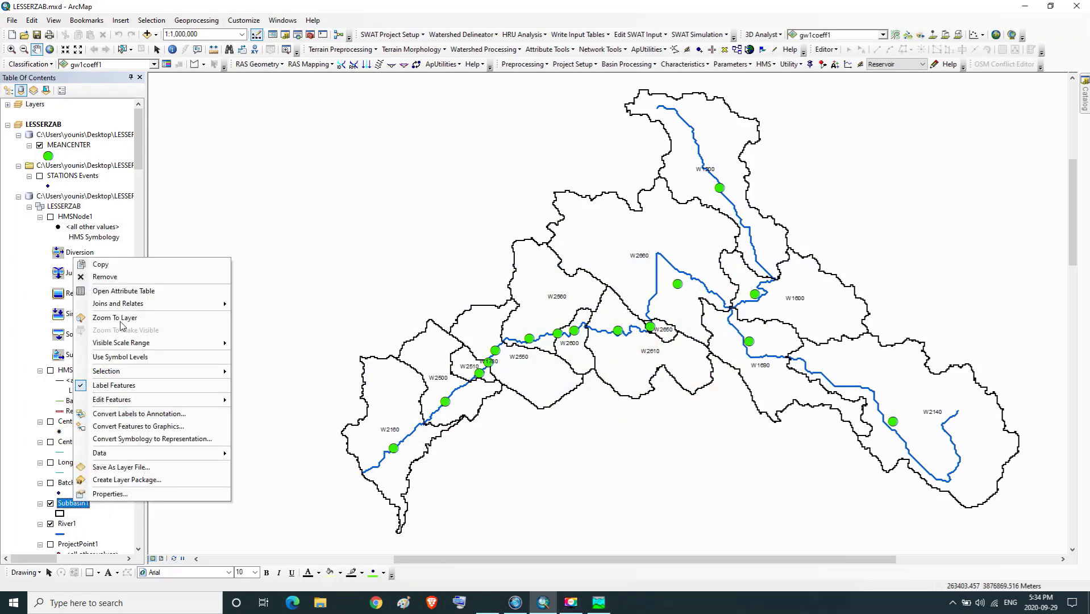
{"action": "left_click", "coordinate": [127, 295]}
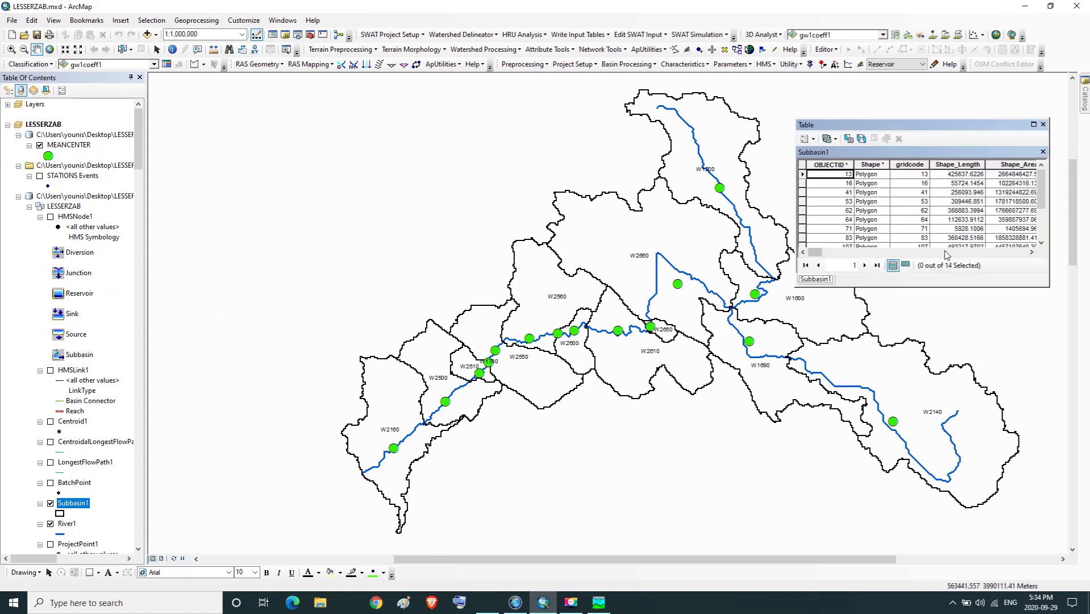
- Locate and highlight the BasinCN column in the Subbasin1 attribute table
{"action": "left_click", "coordinate": [1032, 252]}
{"action": "left_click", "coordinate": [1032, 253]}
{"action": "left_click", "coordinate": [1032, 252]}
{"action": "left_click", "coordinate": [1032, 252]}
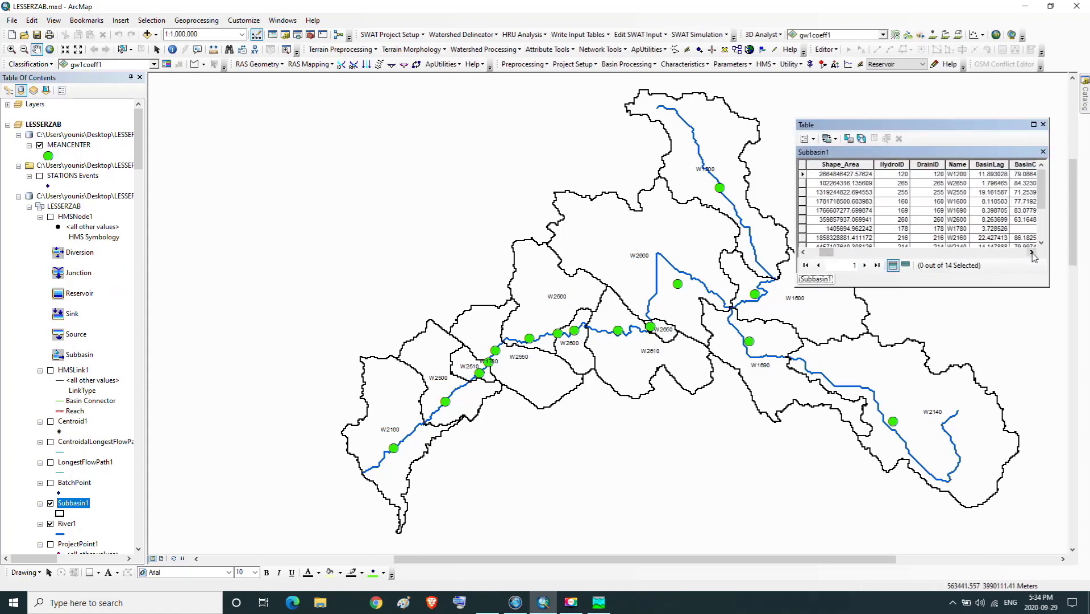
{"action": "left_click", "coordinate": [1032, 252]}
{"action": "left_click", "coordinate": [1032, 252]}
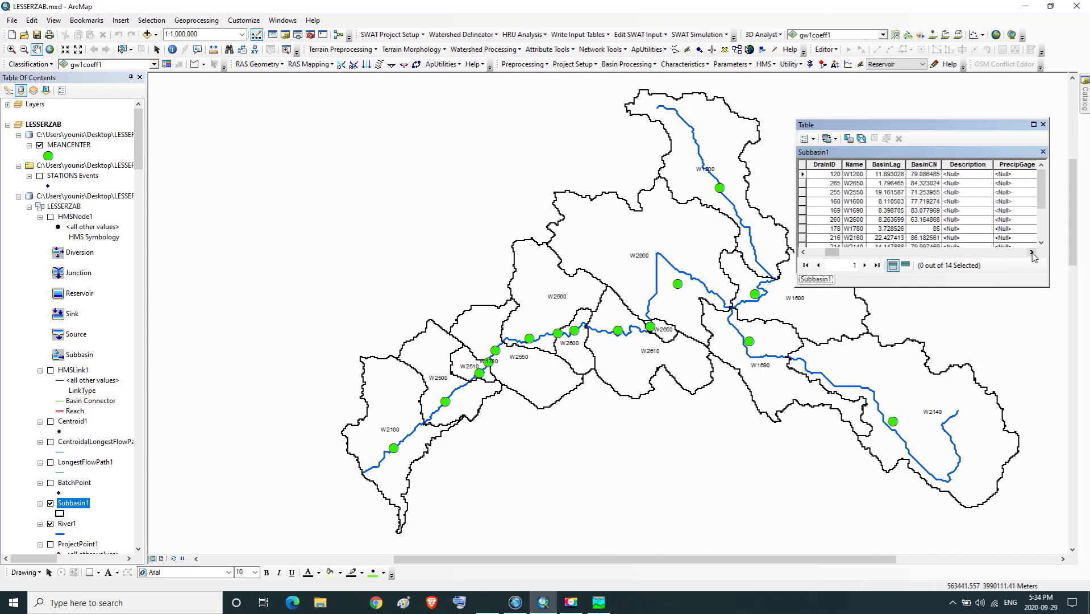
{"action": "left_click", "coordinate": [924, 164]}
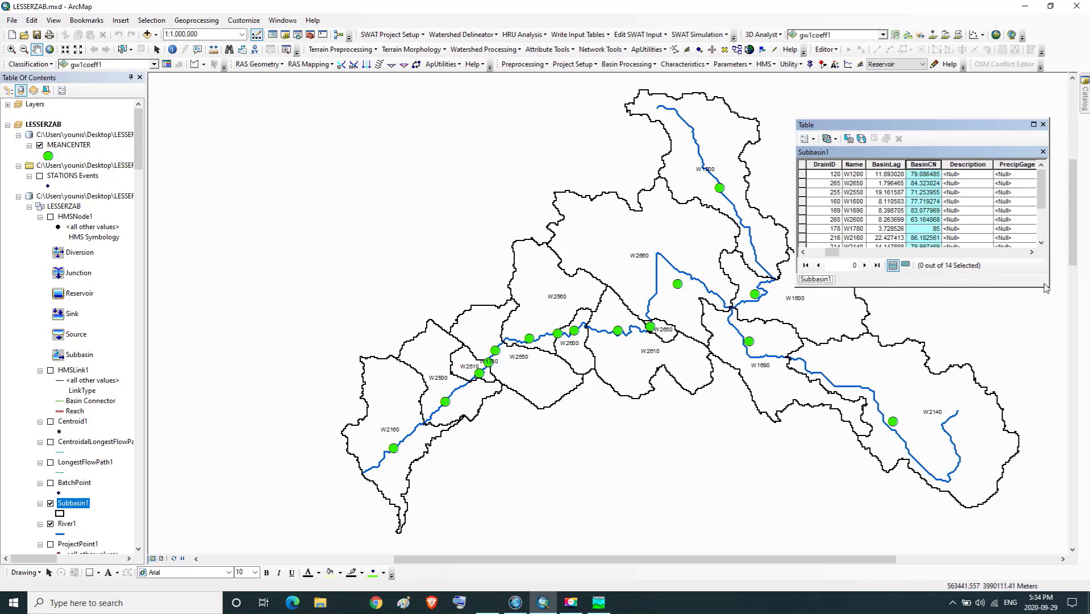
- Locate the PctImp and InitAbst columns in the Subbasin1 attribute table, highlighting each one
{"action": "left_click", "coordinate": [1032, 253]}
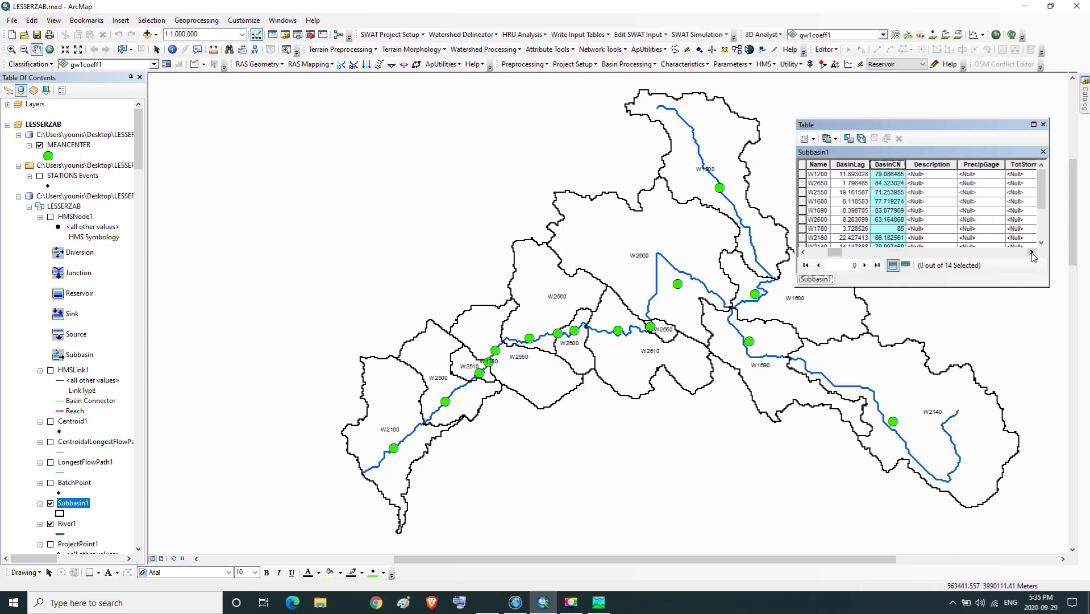
{"action": "left_click", "coordinate": [1032, 253]}
{"action": "left_click", "coordinate": [1032, 253]}
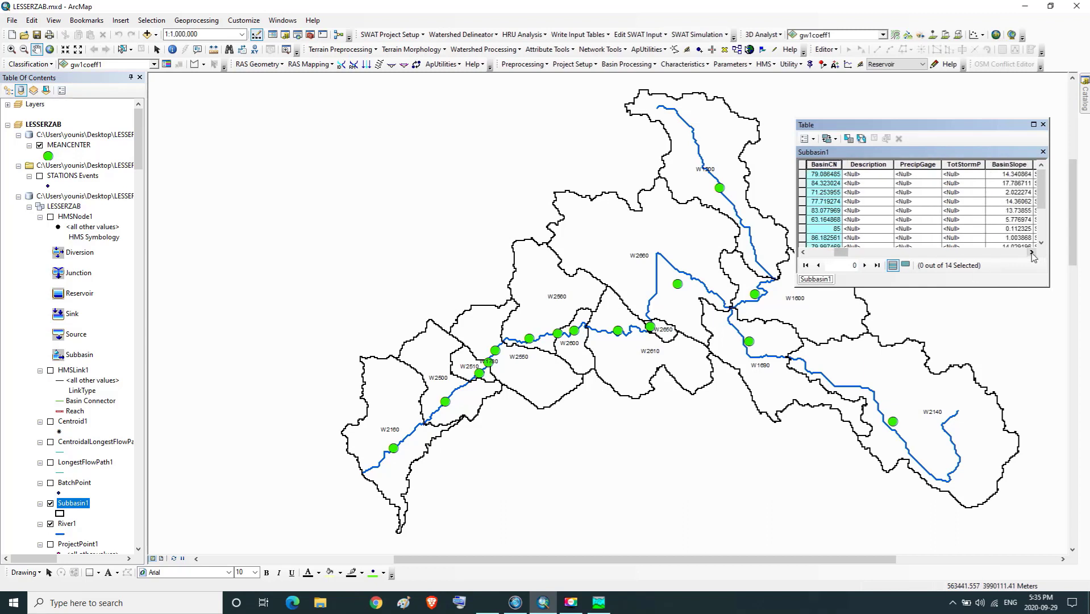
{"action": "left_click", "coordinate": [1032, 252]}
{"action": "left_click", "coordinate": [1032, 253]}
{"action": "left_click", "coordinate": [1032, 253]}
{"action": "left_click", "coordinate": [1032, 253]}
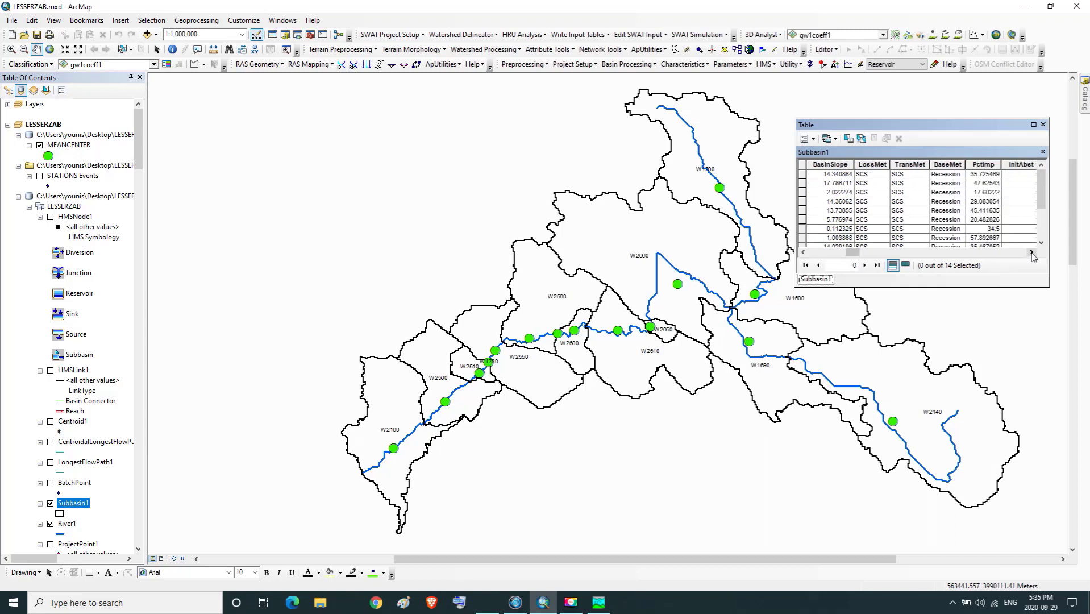
{"action": "left_click", "coordinate": [986, 163]}
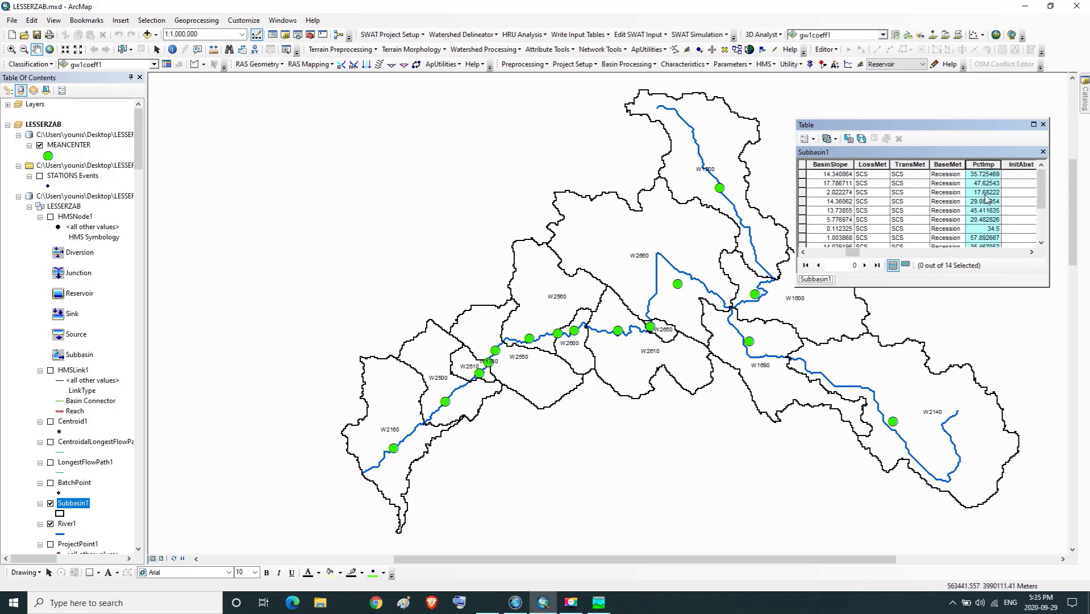
{"action": "left_click", "coordinate": [1032, 253]}
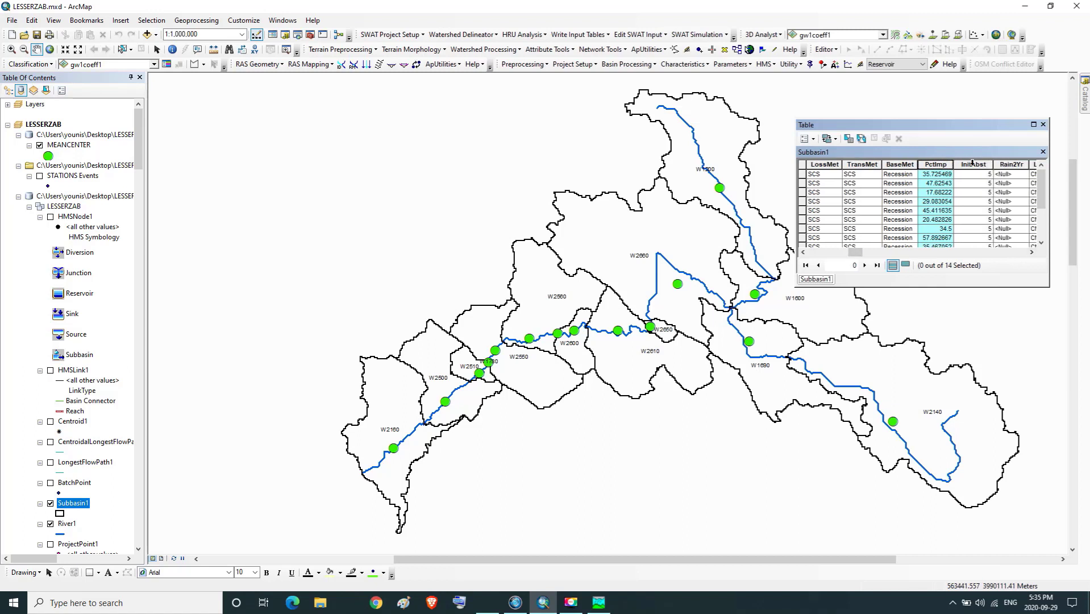
{"action": "left_click", "coordinate": [974, 164]}
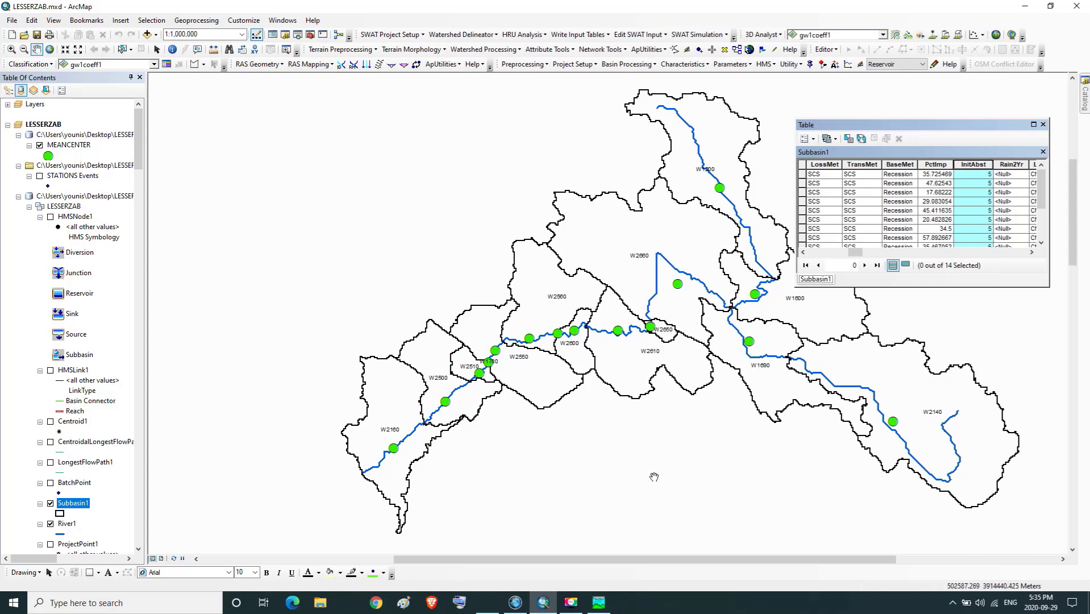
- Check W2140's required loss fields in HEC-HMS, and find its name and BasinCN value in ArcMap's Subbasin1 table
{"action": "left_click", "coordinate": [553, 545]}
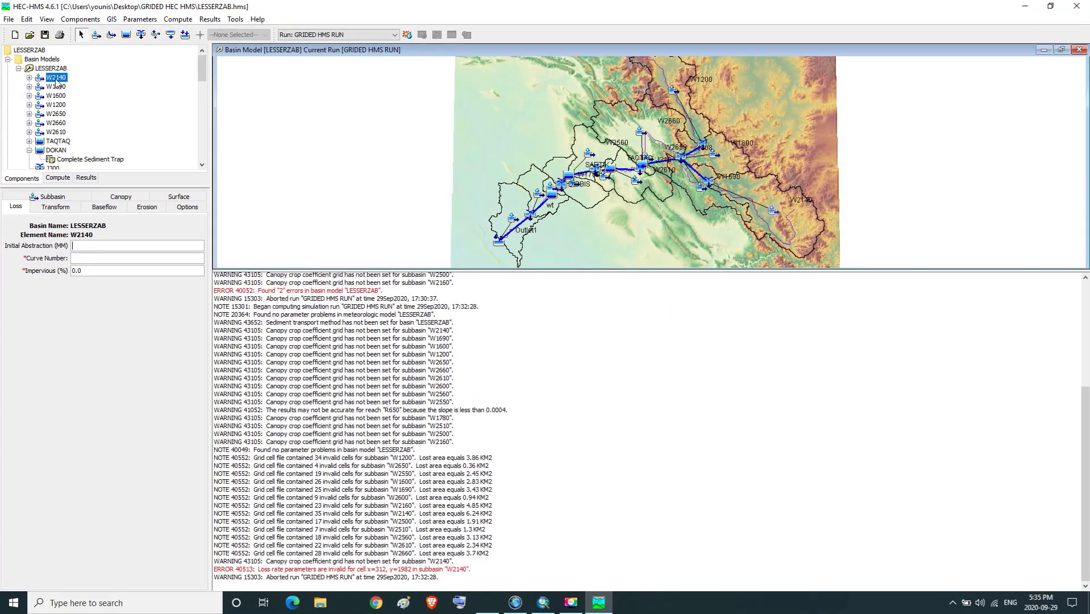
{"action": "left_click", "coordinate": [600, 603]}
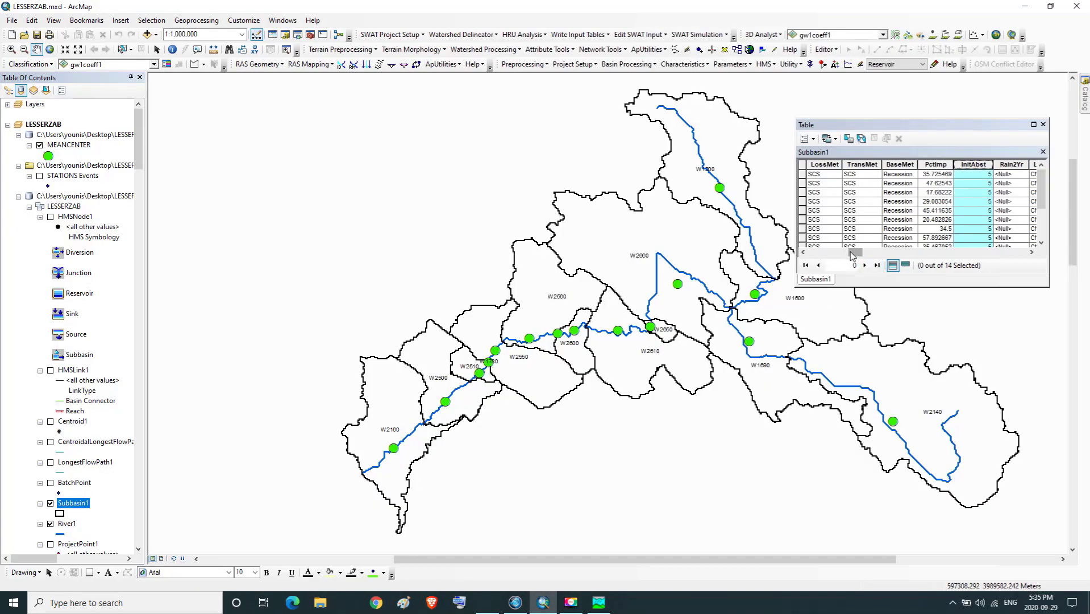
{"action": "left_click", "coordinate": [804, 251]}
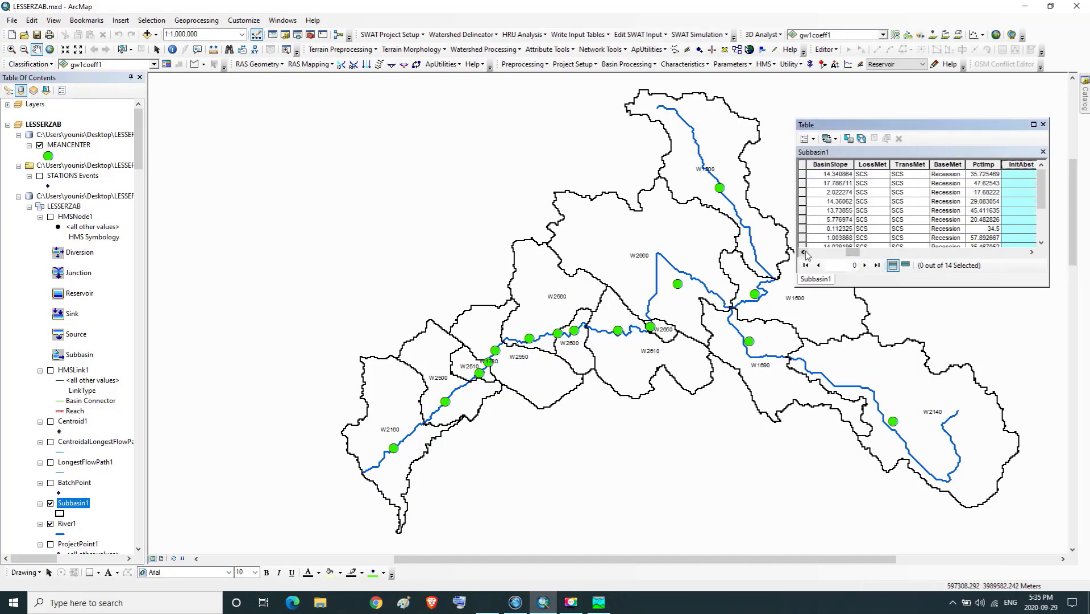
{"action": "left_click", "coordinate": [805, 251]}
{"action": "left_click", "coordinate": [839, 221]}
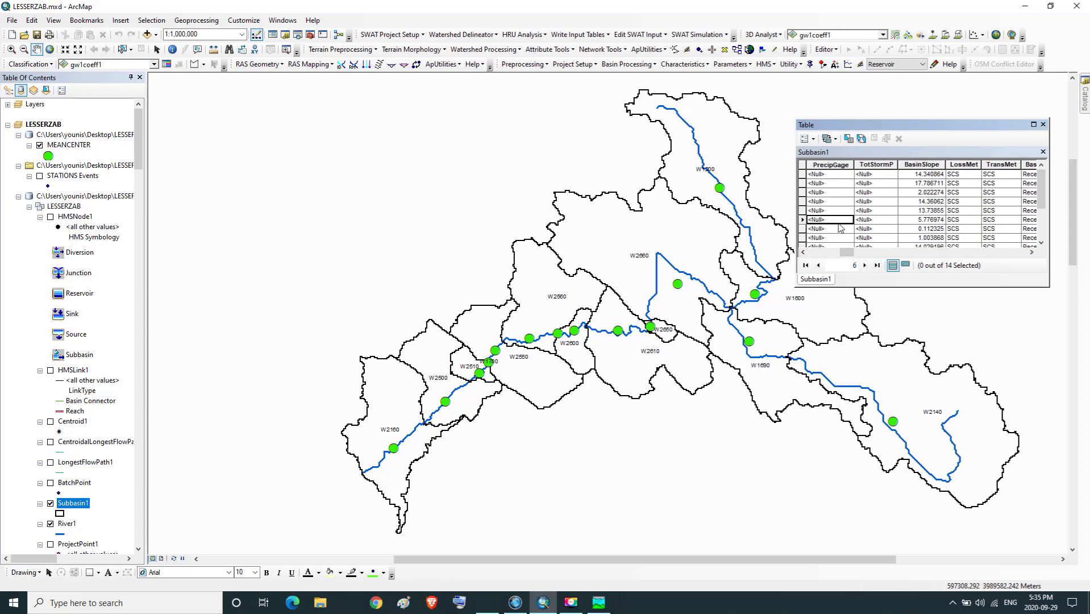
{"action": "left_click", "coordinate": [805, 253]}
{"action": "left_click", "coordinate": [804, 252]}
{"action": "left_click", "coordinate": [804, 252]}
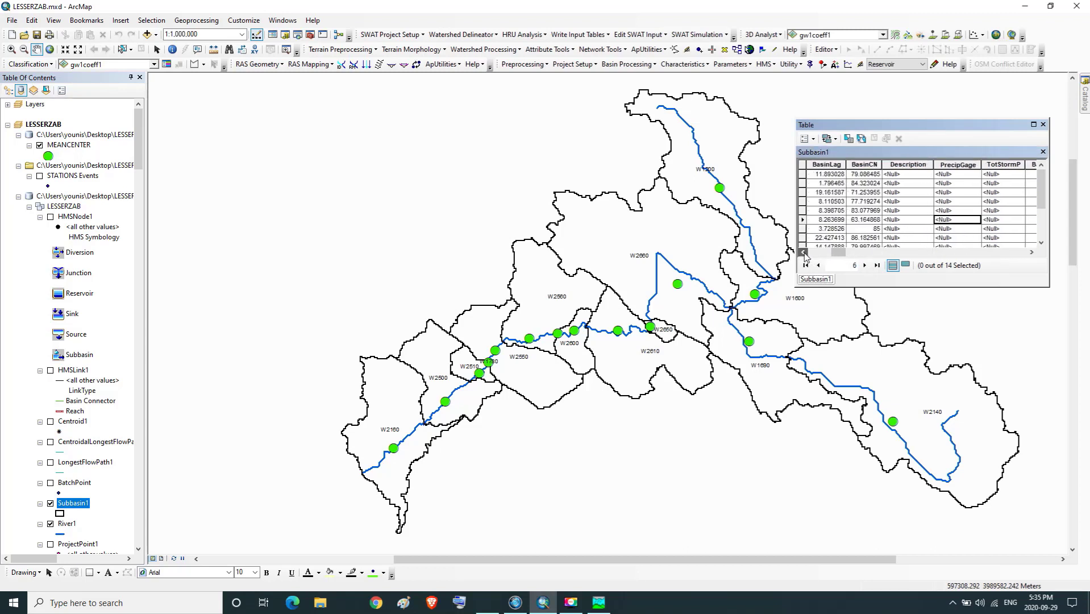
{"action": "left_click", "coordinate": [805, 252]}
{"action": "left_click", "coordinate": [805, 252]}
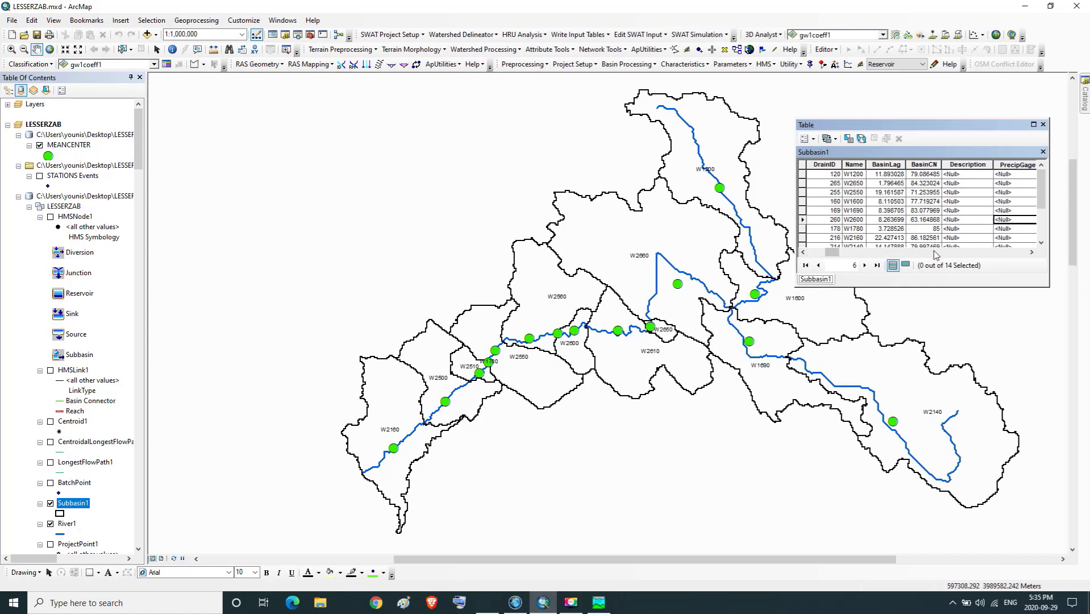
{"action": "left_click", "coordinate": [1041, 244]}
{"action": "left_click", "coordinate": [1041, 243]}
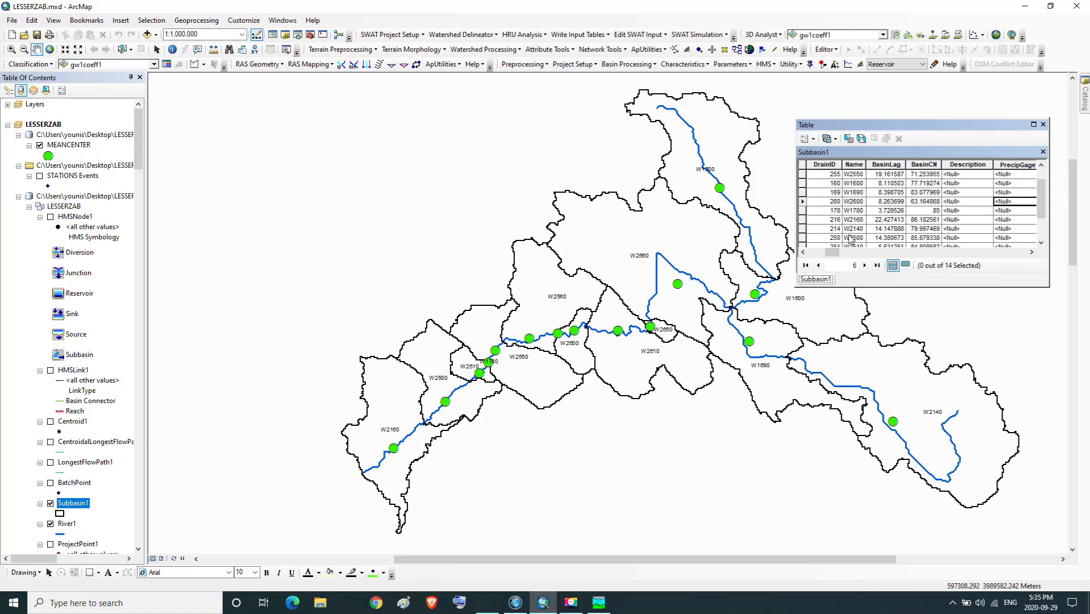
- Select the W2140 record in the attribute table and set that subbasin's curve number to 80 in HEC-HMS
{"action": "left_click", "coordinate": [803, 229]}
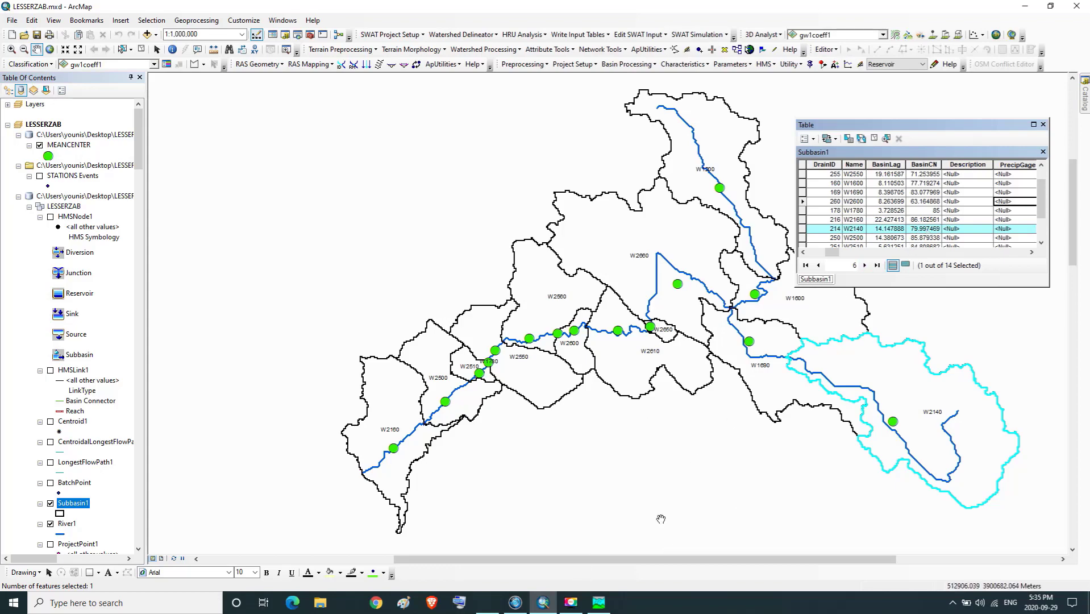
{"action": "left_click", "coordinate": [599, 603]}
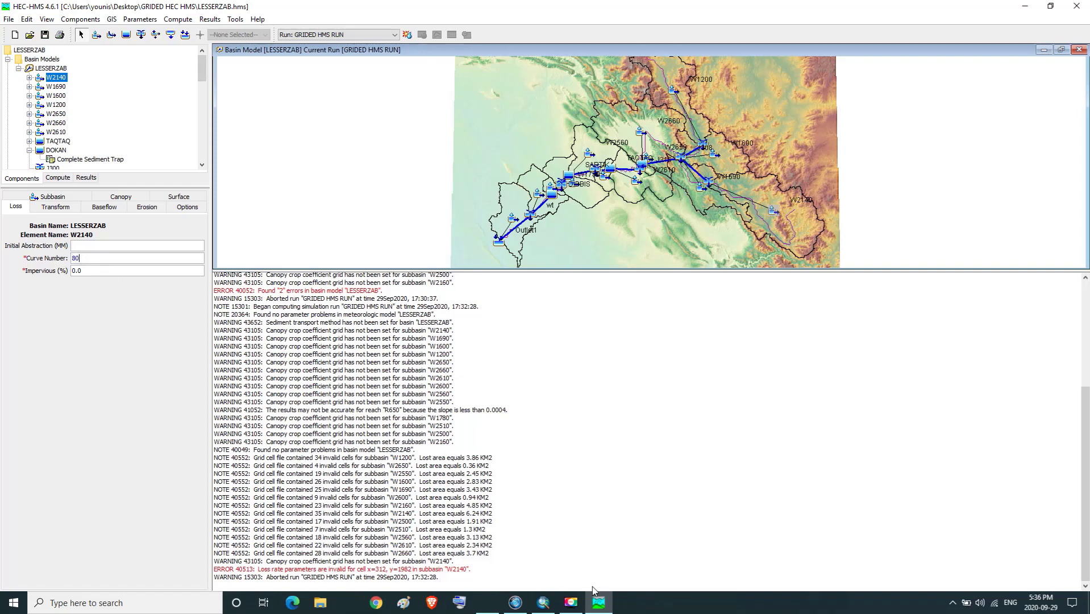
- Look up W2140's PctImp in ArcMap's Subbasin1 table and set the subbasin's impervious percentage to 35.46 in HEC-HMS
{"action": "left_click", "coordinate": [598, 603]}
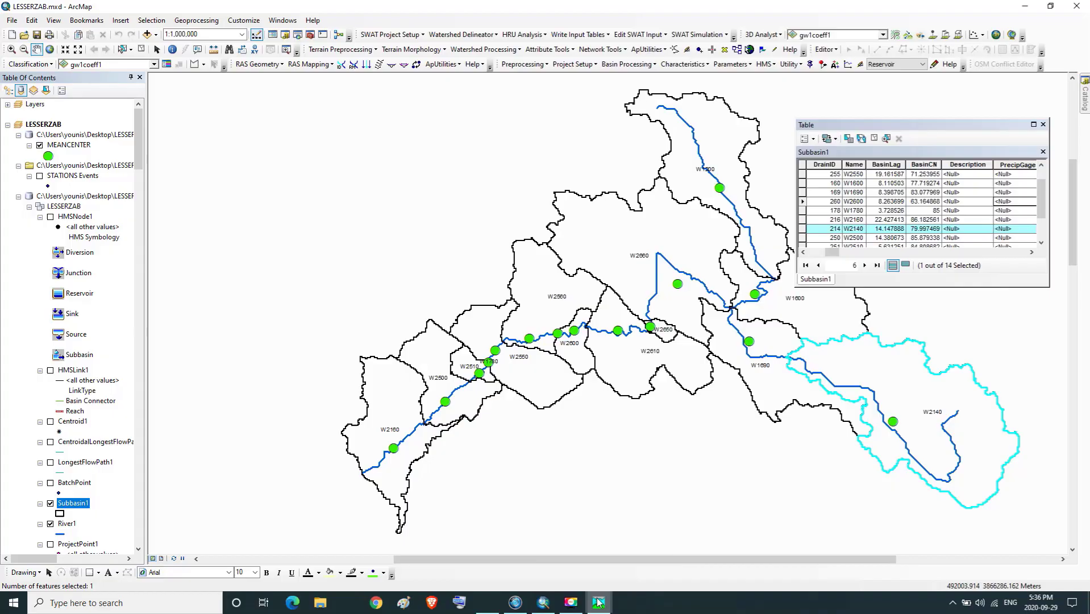
{"action": "left_click", "coordinate": [1031, 252]}
{"action": "left_click", "coordinate": [1031, 253]}
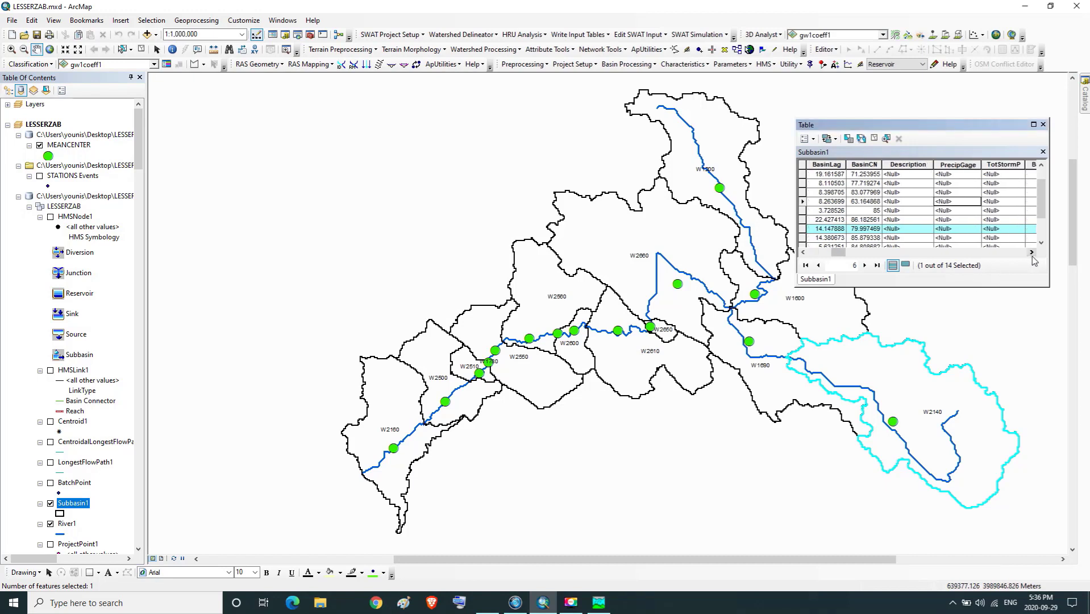
{"action": "left_click", "coordinate": [1031, 253]}
{"action": "left_click", "coordinate": [1031, 252]}
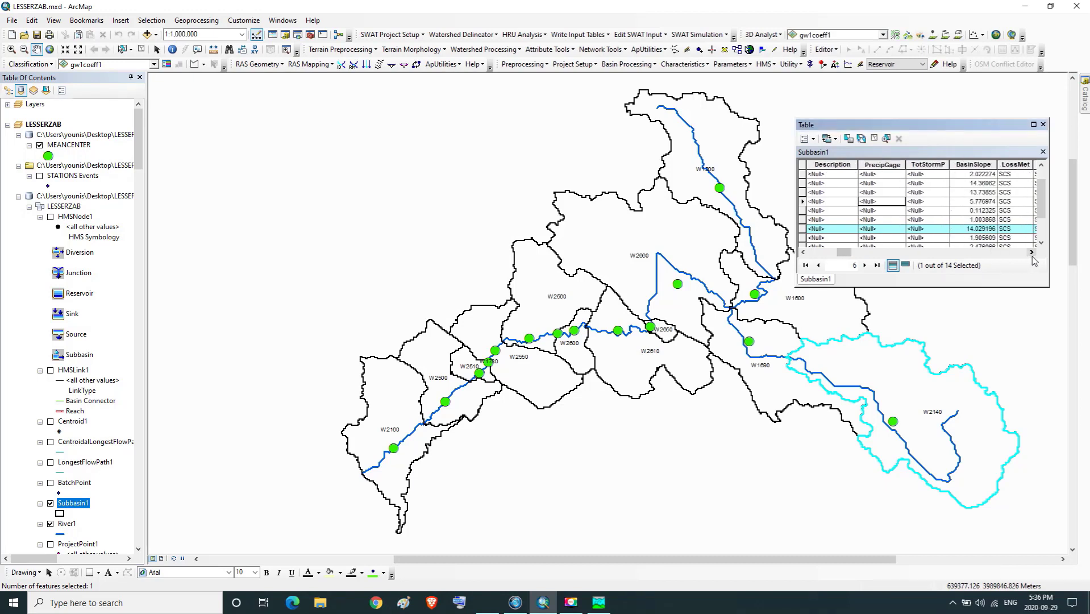
{"action": "left_click", "coordinate": [1032, 253]}
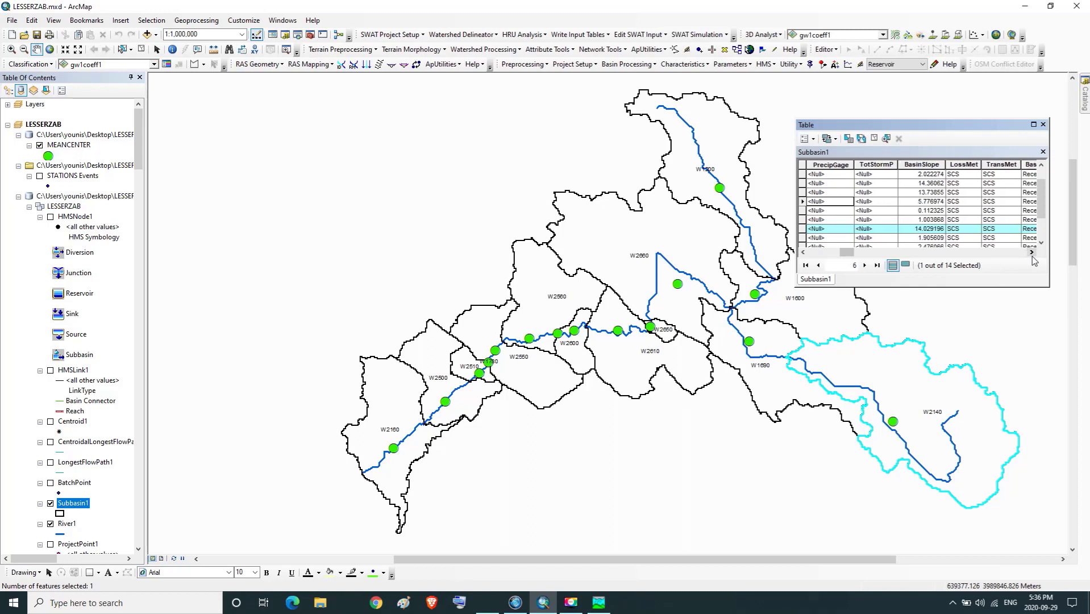
{"action": "left_click", "coordinate": [1032, 252]}
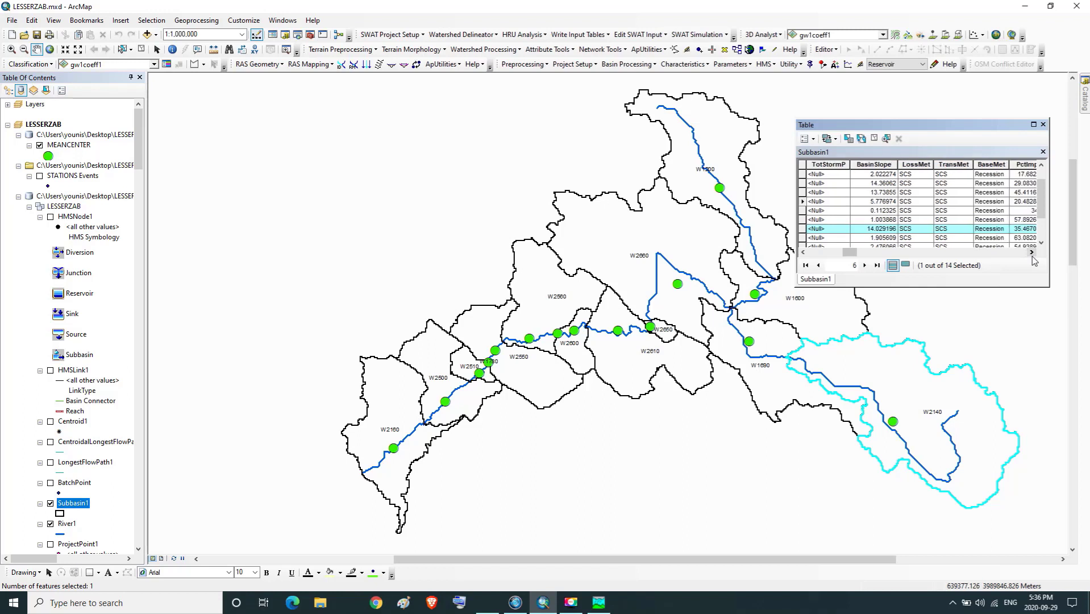
{"action": "left_click", "coordinate": [1031, 253]}
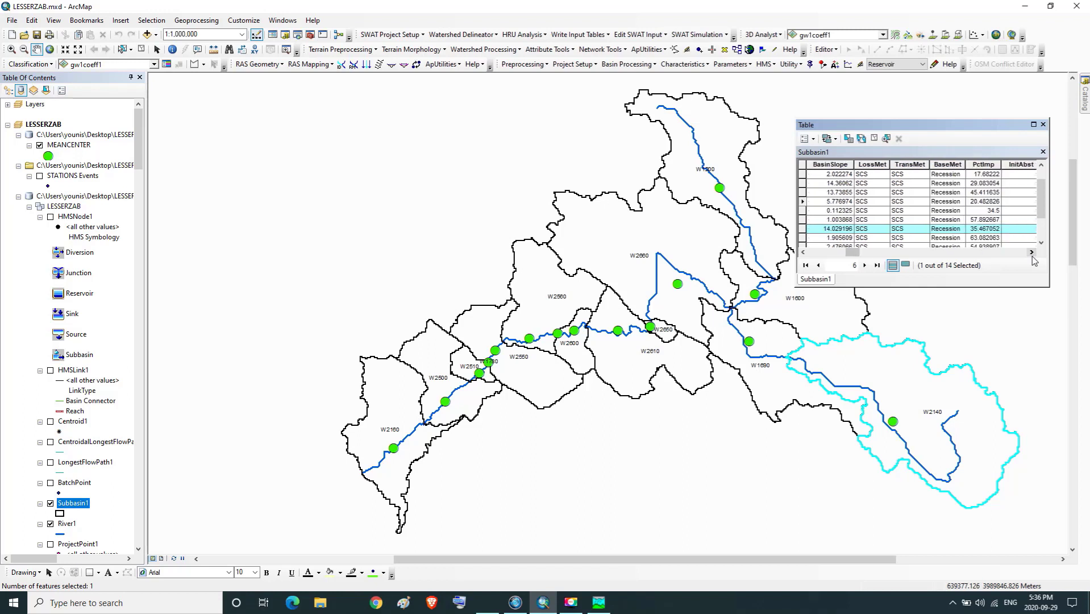
{"action": "left_click", "coordinate": [985, 229]}
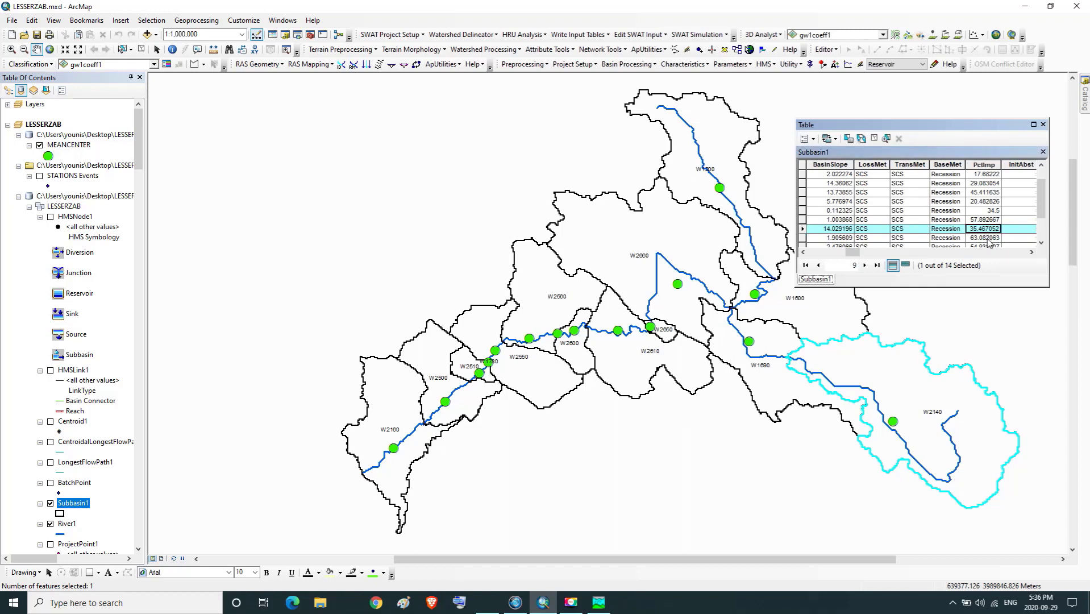
{"action": "left_click", "coordinate": [596, 610]}
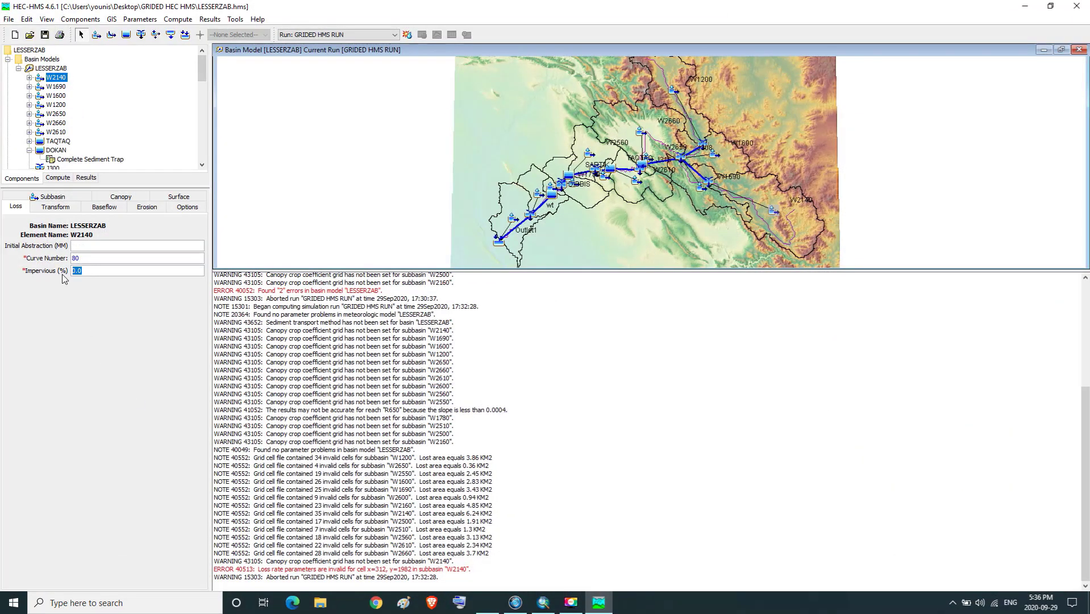
{"action": "type", "text": "35.46"}
- Look up W2140's InitAbst in ArcMap's Subbasin1 table and set its initial abstraction to 5 mm in HEC-HMS
{"action": "left_click", "coordinate": [83, 245]}
{"action": "left_click", "coordinate": [594, 604]}
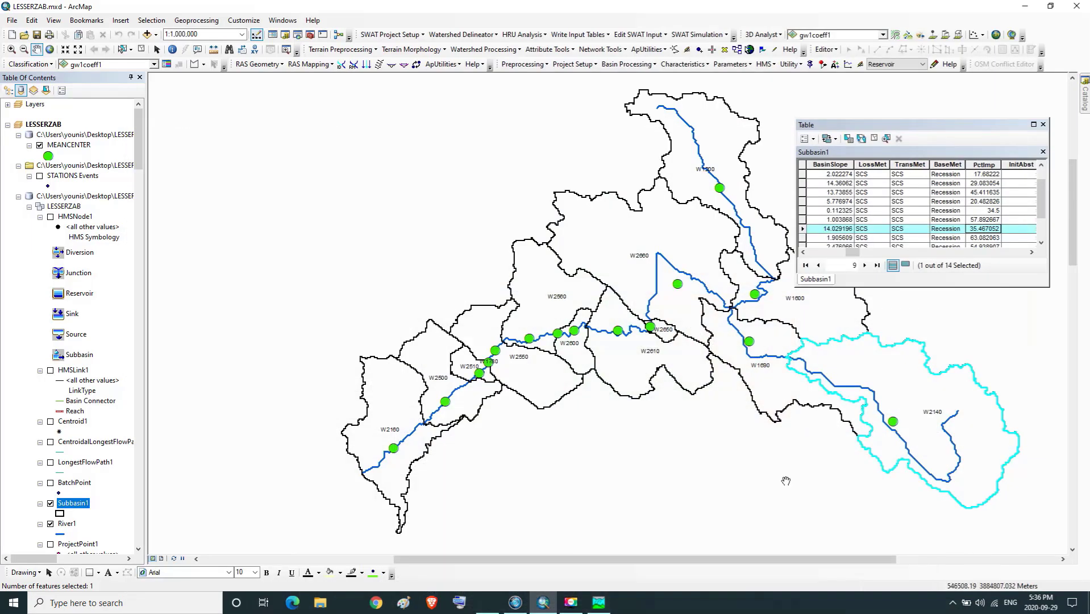
{"action": "left_click", "coordinate": [1031, 251]}
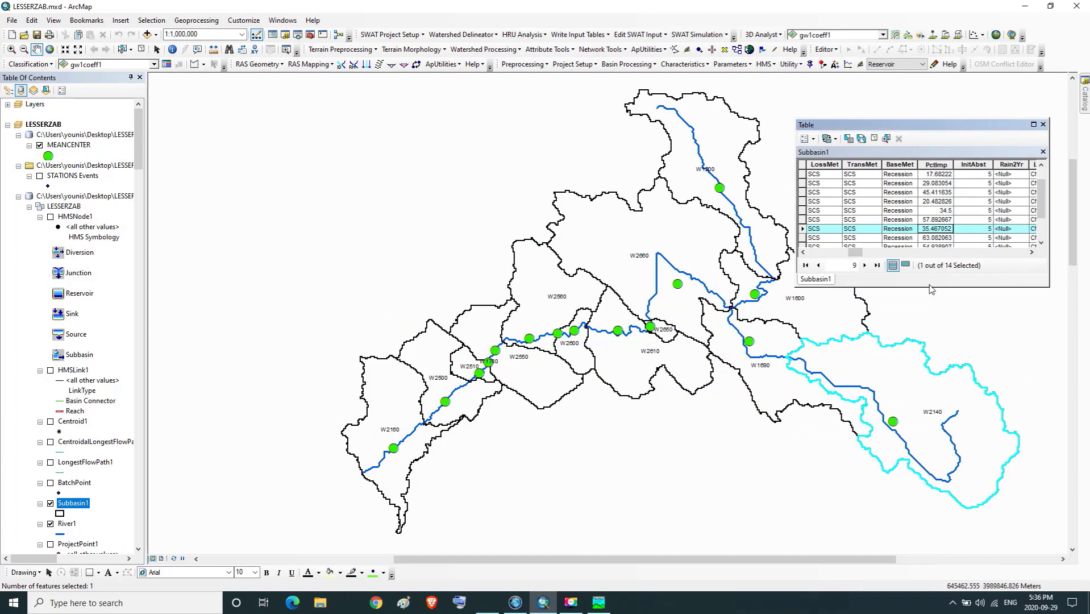
{"action": "left_click", "coordinate": [600, 604]}
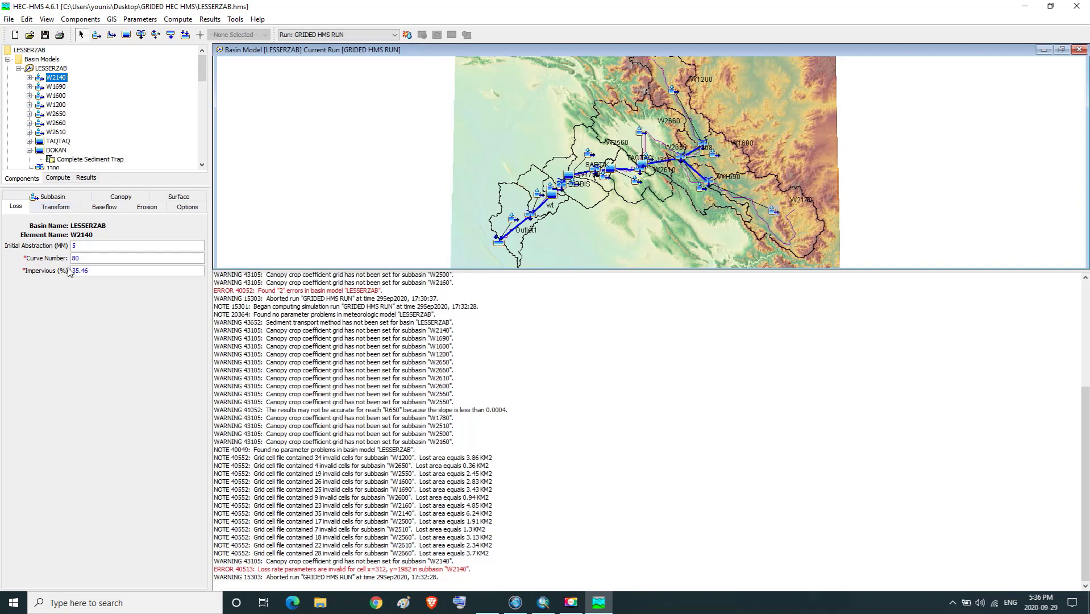
- Recompute GRIDED HMS RUN and highlight the loss rate error at the end of the message log
{"action": "left_click", "coordinate": [60, 68]}
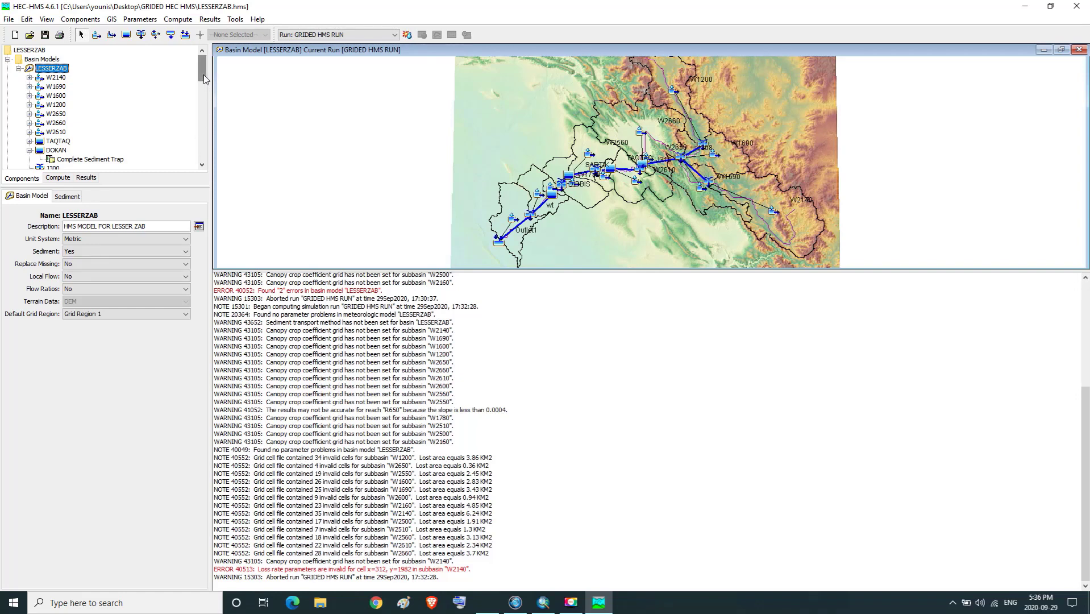
{"action": "mouse_move", "coordinate": [203, 74]}
{"action": "left_mouse_down"}
{"action": "mouse_move", "coordinate": [204, 111]}
{"action": "mouse_move", "coordinate": [202, 71]}
{"action": "left_mouse_up"}
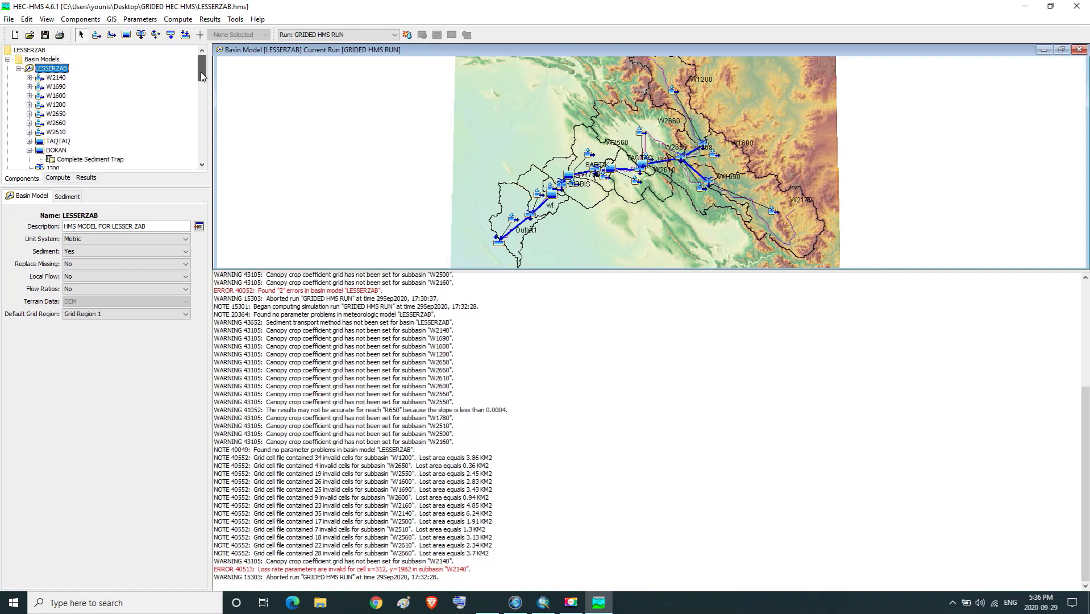
{"action": "left_click", "coordinate": [407, 37]}
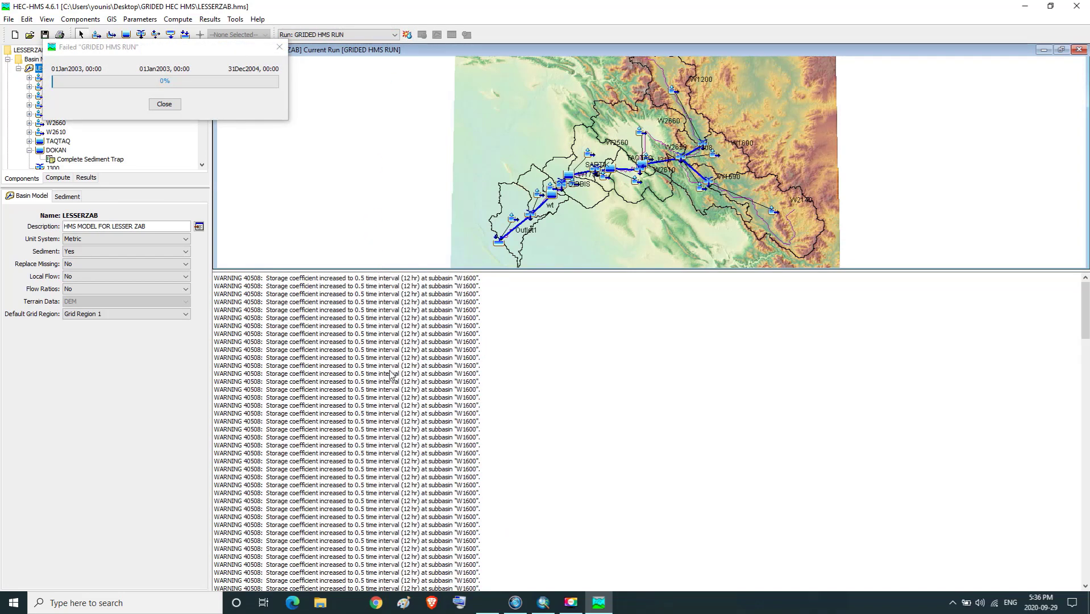
{"action": "left_click_drag", "start_coordinate": [1086, 320], "coordinate": [1085, 561]}
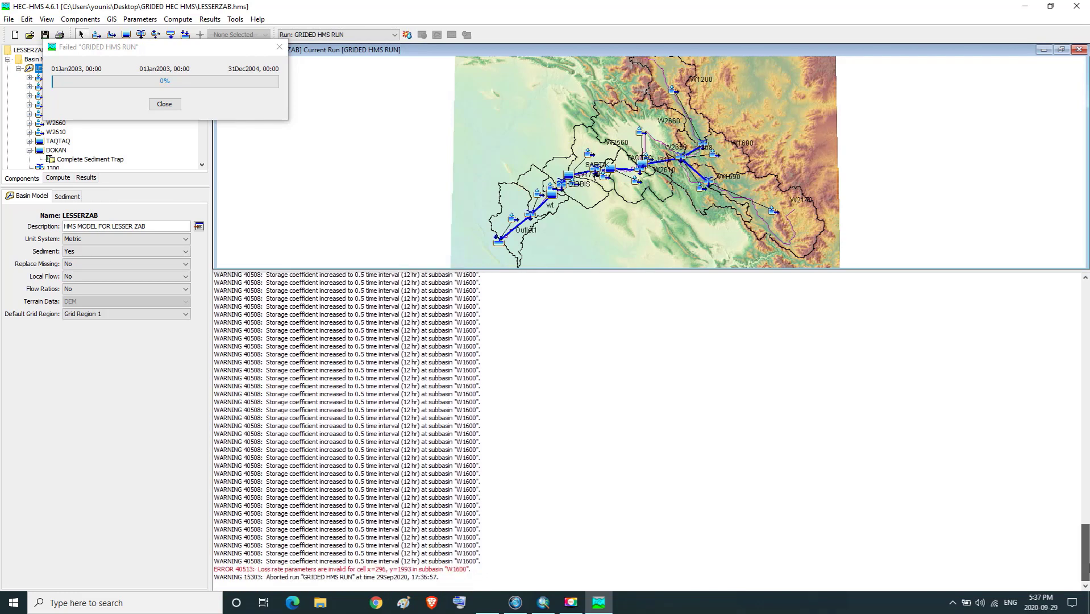
{"action": "left_click", "coordinate": [278, 54]}
{"action": "left_click", "coordinate": [279, 54]}
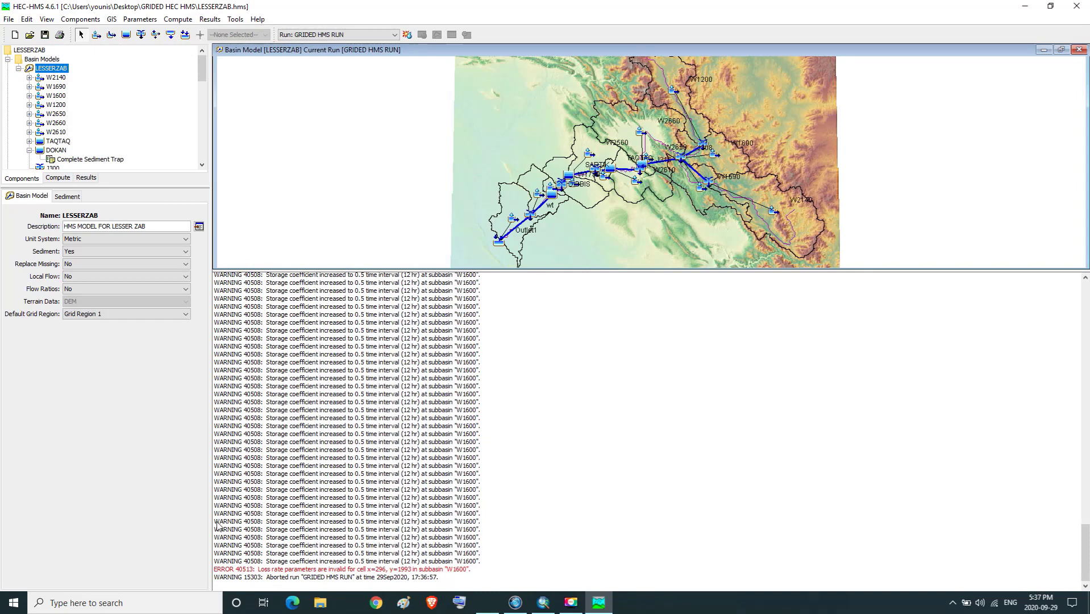
{"action": "left_click_drag", "start_coordinate": [215, 574], "coordinate": [422, 576]}
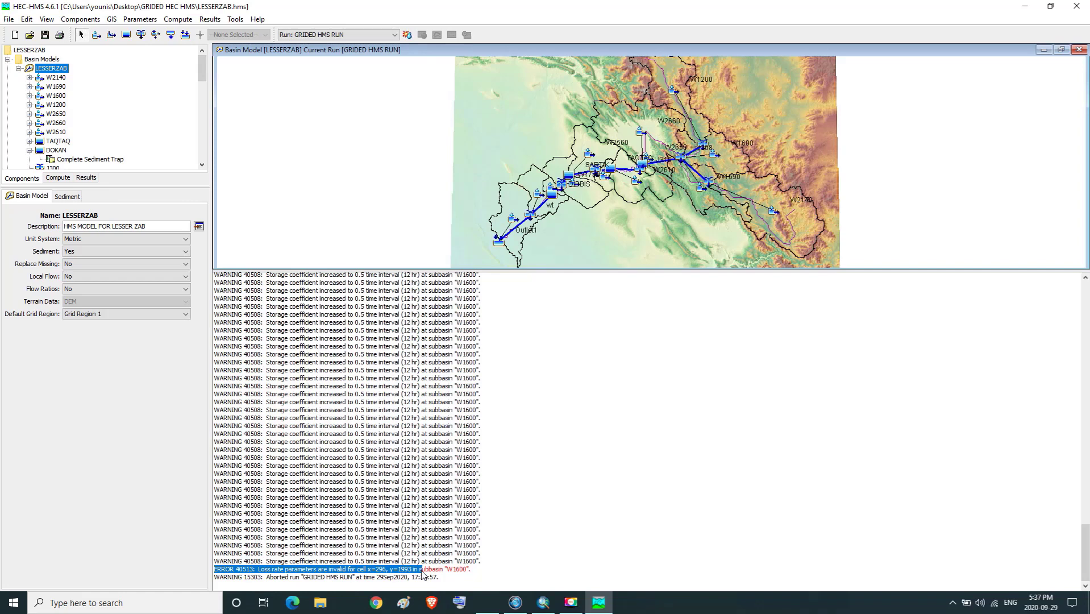
- Highlight the full loss rate error for W1600 and change that subbasin's loss method to SCS Curve Number, accepting the loss of its current data
{"action": "left_click_drag", "start_coordinate": [425, 575], "coordinate": [471, 571]}
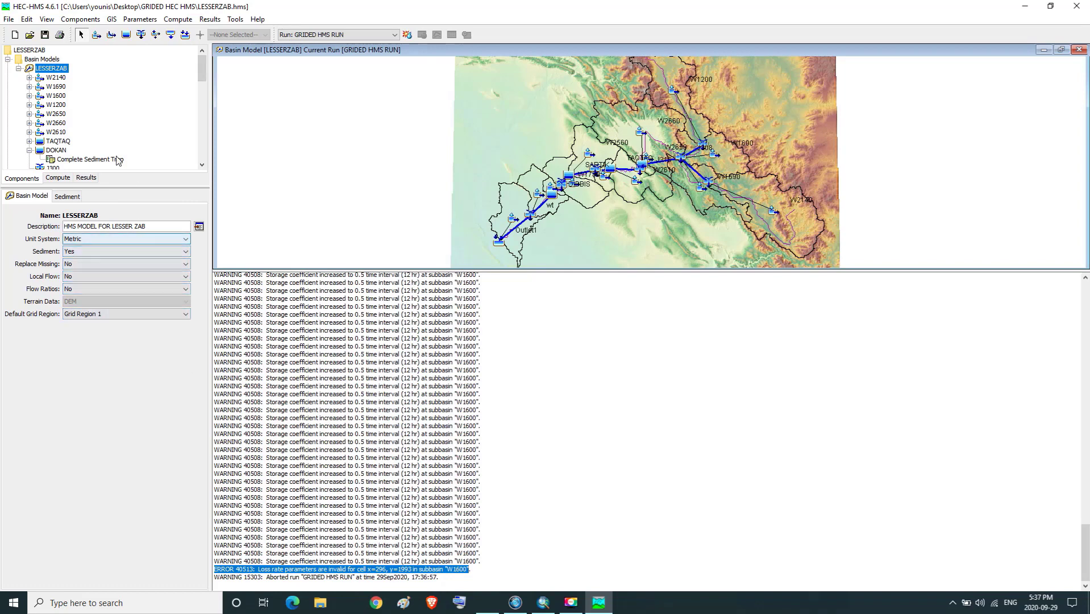
{"action": "left_click", "coordinate": [55, 96]}
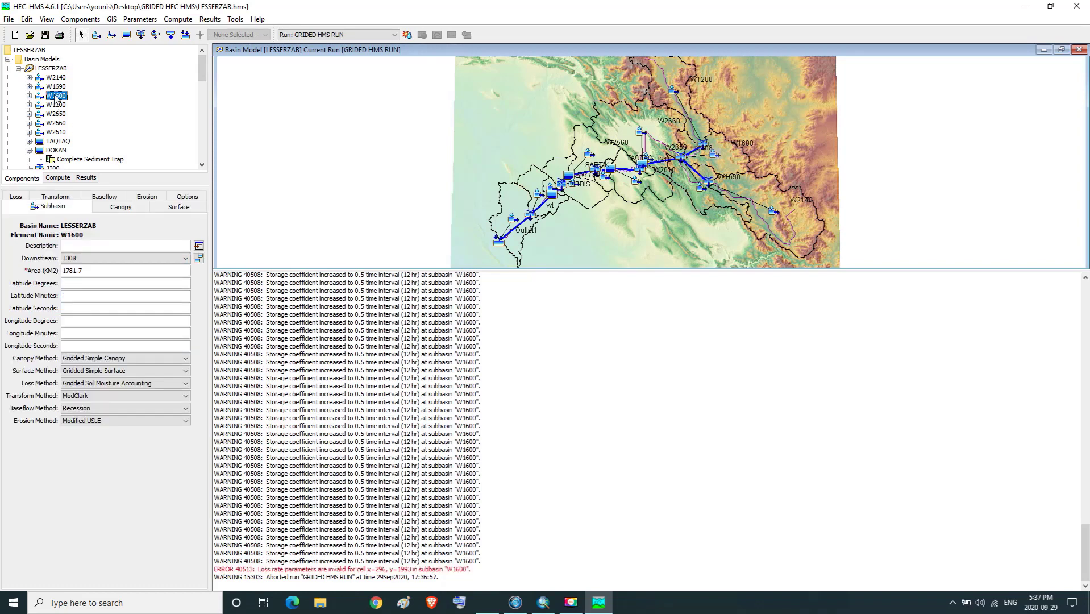
{"action": "left_click", "coordinate": [156, 385]}
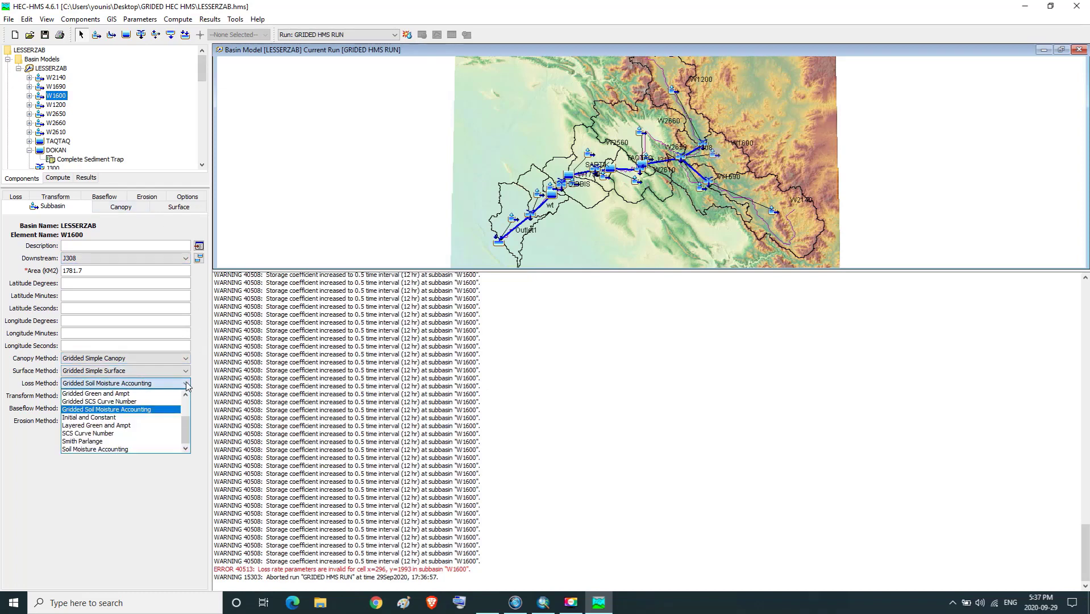
{"action": "left_click", "coordinate": [96, 433]}
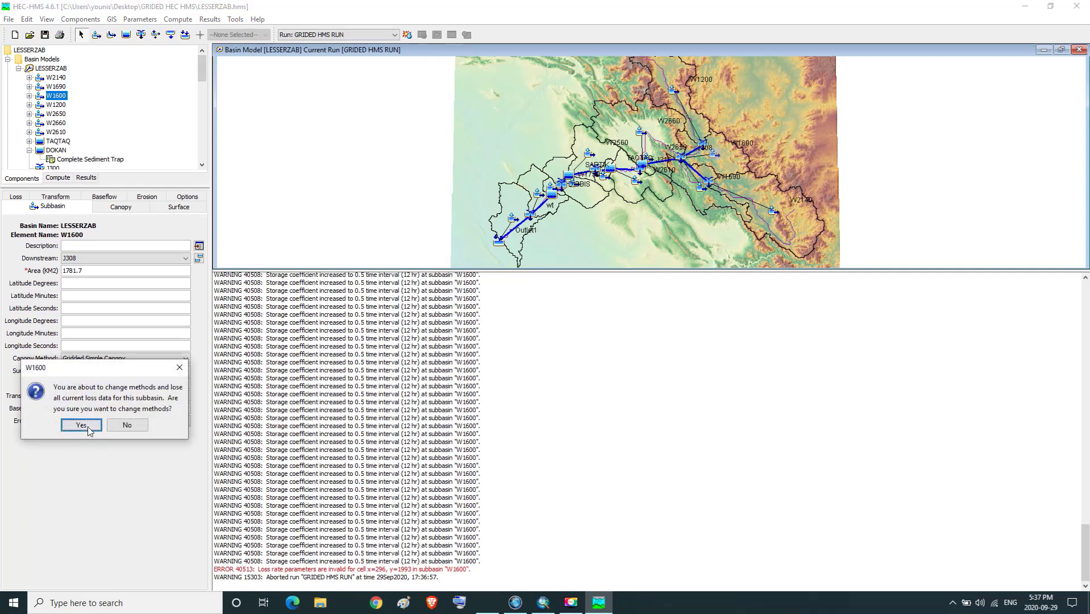
{"action": "left_click", "coordinate": [81, 424]}
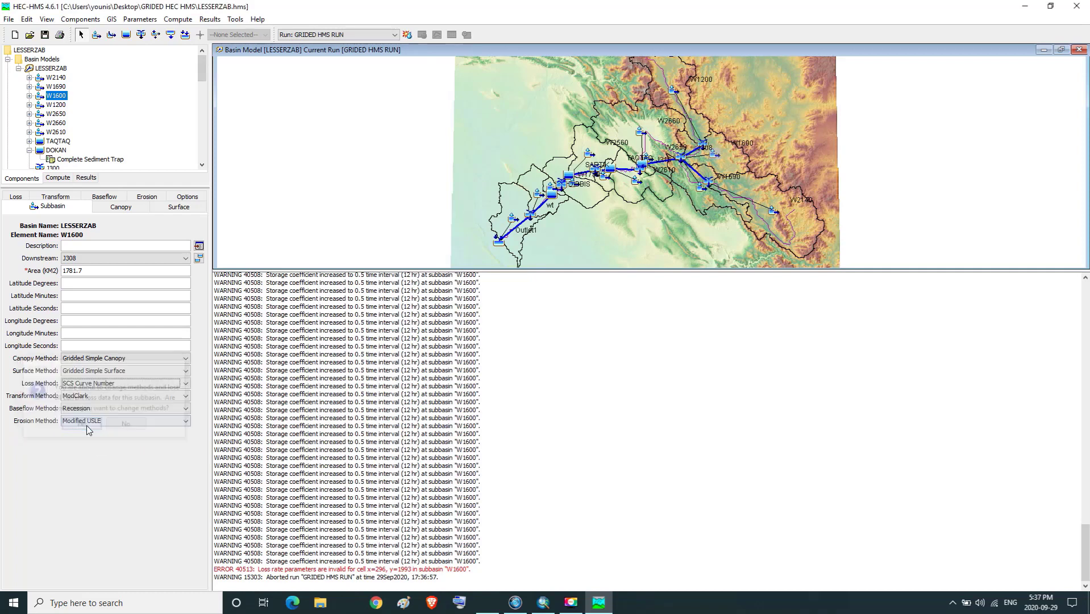
- Open W1600's loss parameters and set its initial abstraction to 5 mm
{"action": "left_click", "coordinate": [21, 197]}
{"action": "left_click", "coordinate": [62, 208]}
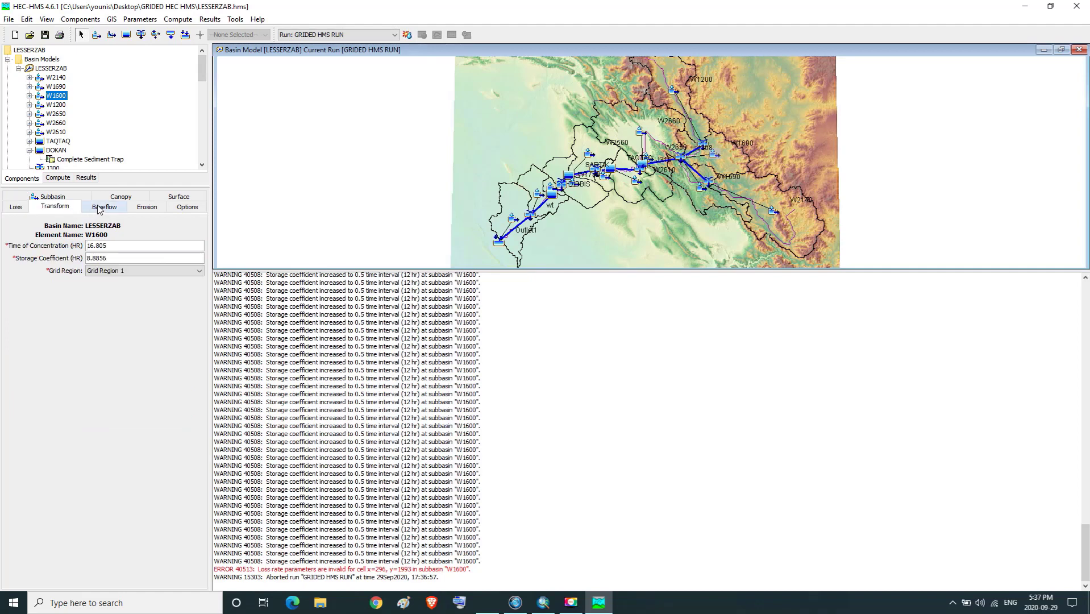
{"action": "left_click", "coordinate": [101, 209]}
{"action": "left_click", "coordinate": [21, 208]}
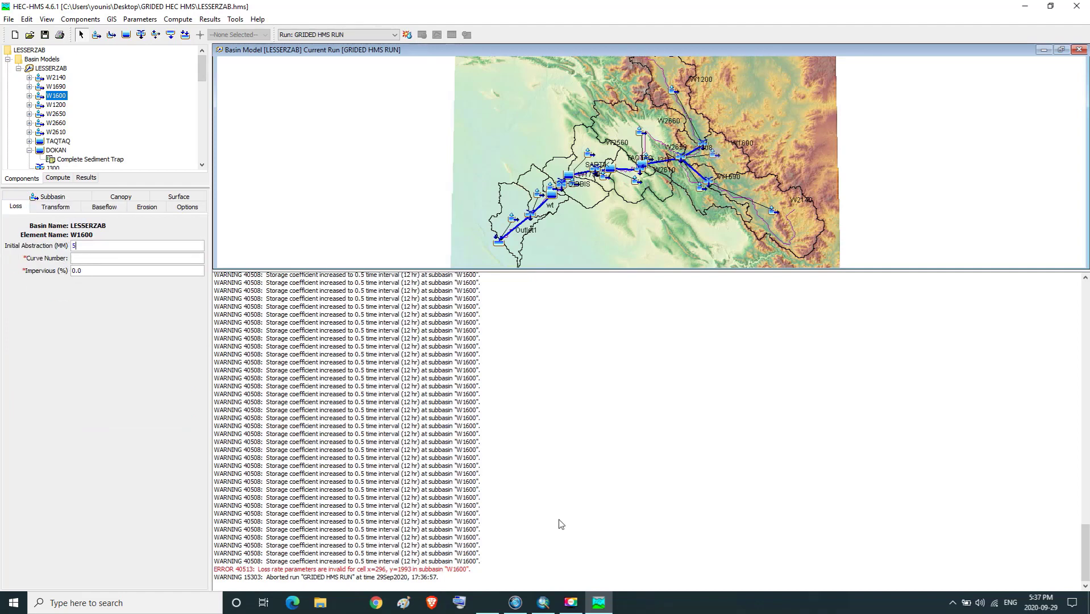
- Select W1600 in ArcMap's Subbasin1 table, look up its BasinCN, and set the subbasin's curve number to 77.7 in HEC-HMS
{"action": "left_click", "coordinate": [598, 607]}
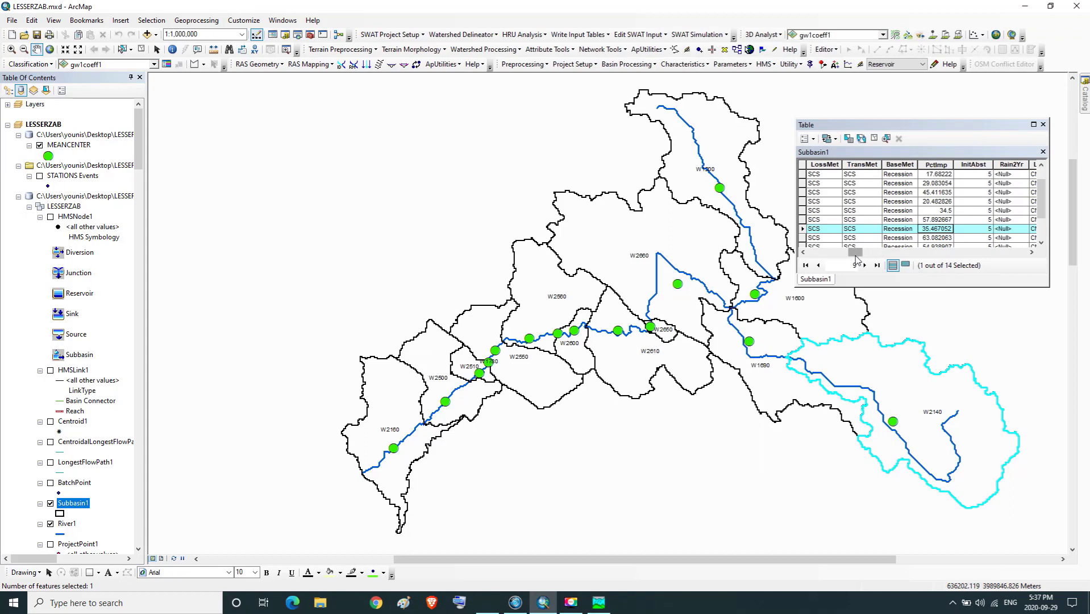
{"action": "left_click_drag", "start_coordinate": [857, 252], "coordinate": [830, 256]}
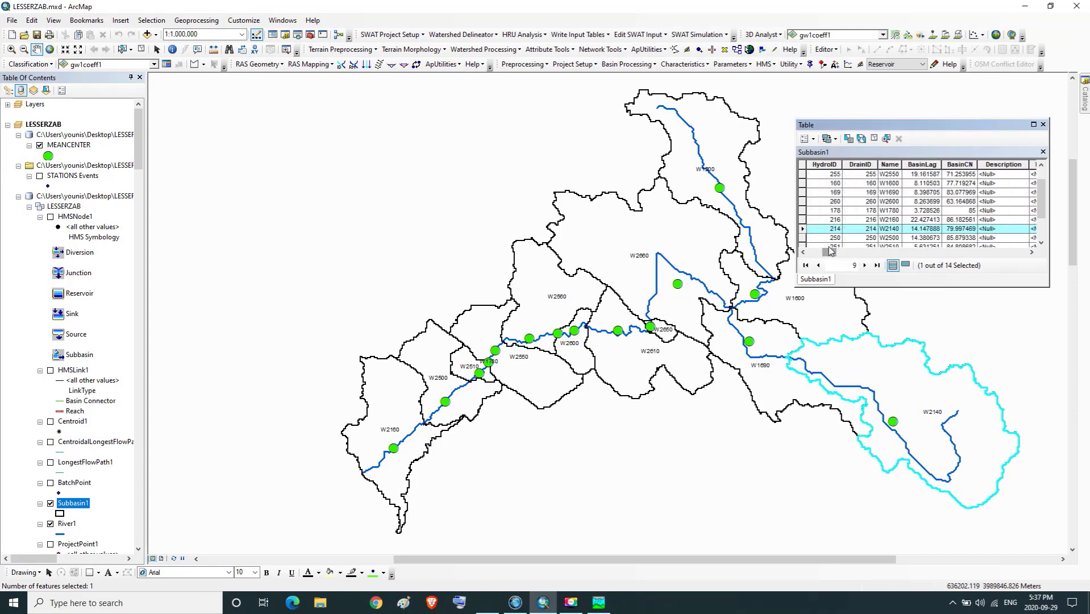
{"action": "left_click", "coordinate": [802, 183]}
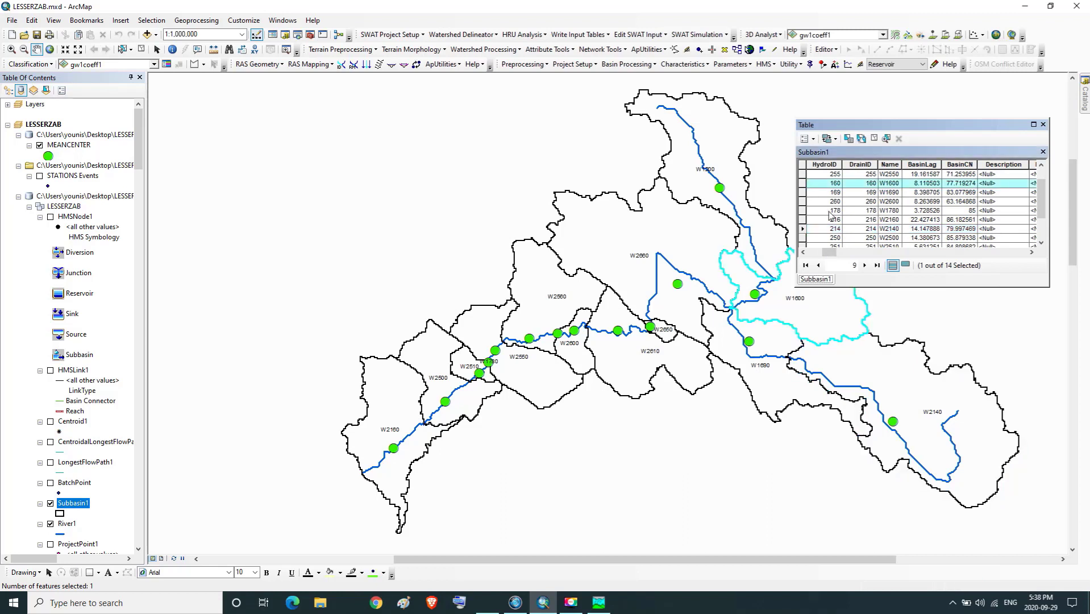
{"action": "left_click", "coordinate": [1031, 252]}
{"action": "left_click", "coordinate": [1031, 253]}
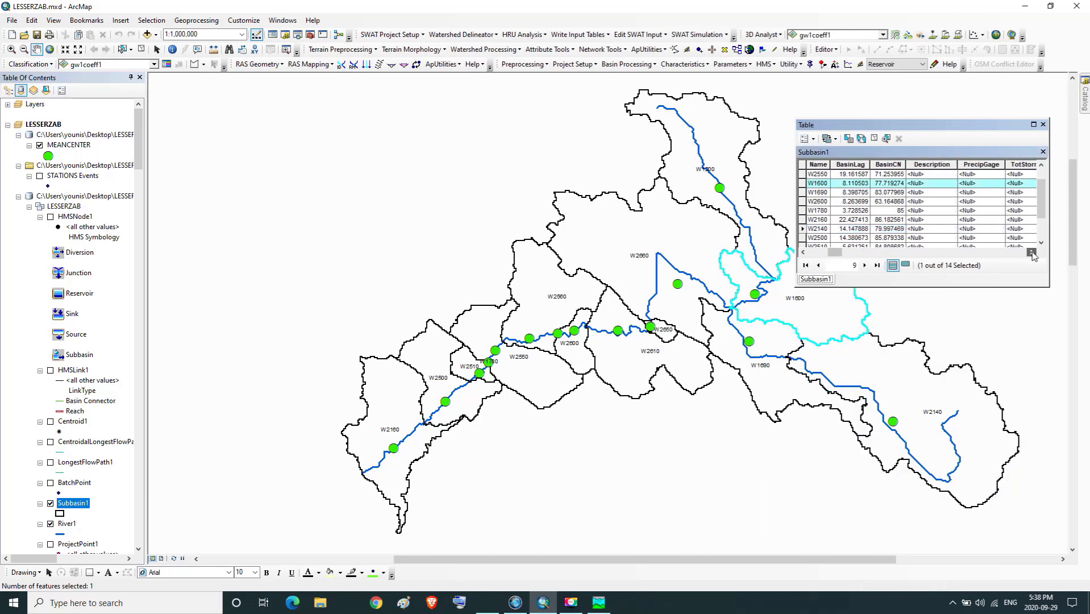
{"action": "left_click", "coordinate": [1032, 252]}
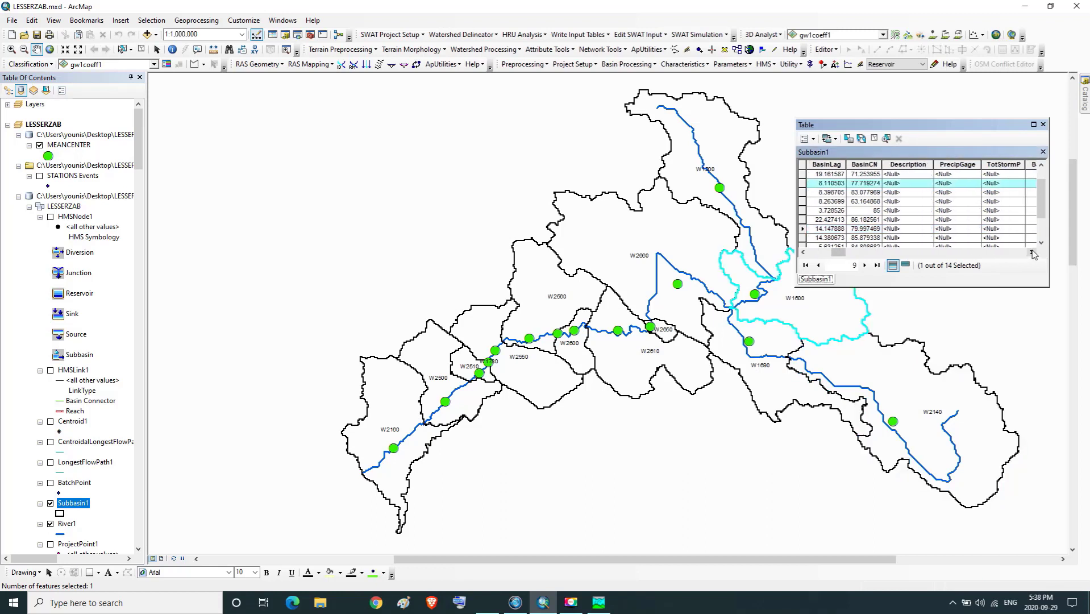
{"action": "left_click", "coordinate": [863, 184]}
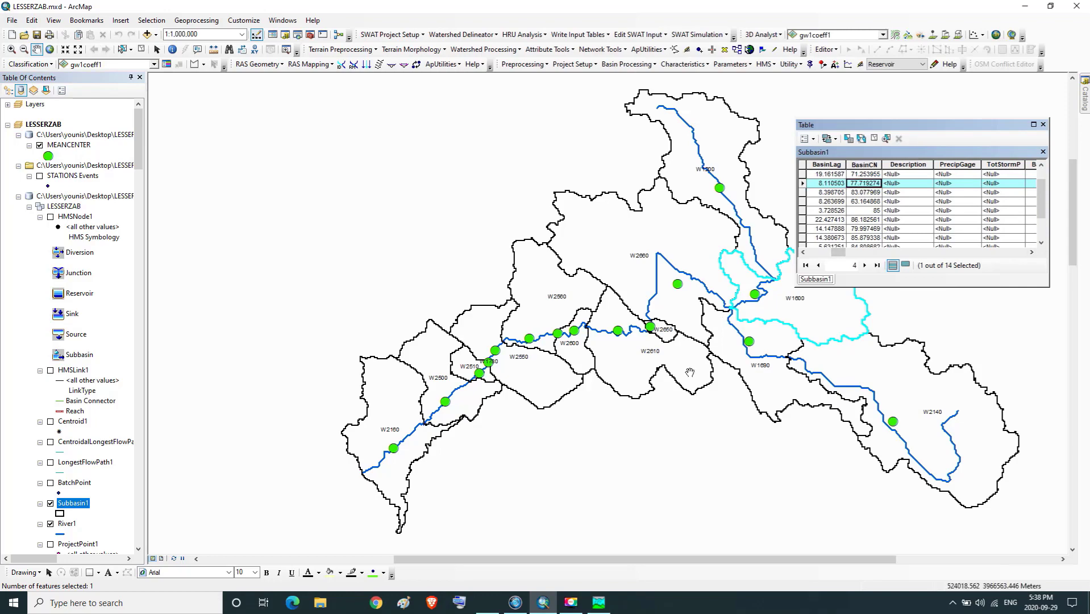
{"action": "left_click", "coordinate": [599, 603]}
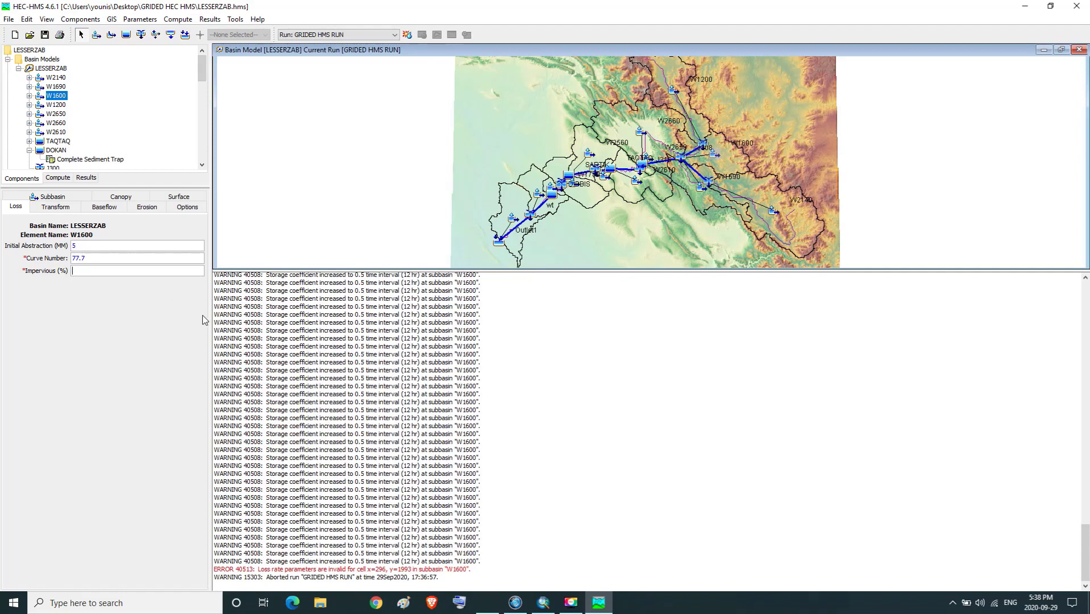
- Look up W1600's PctImp in ArcMap's Subbasin1 table and enter it as the subbasin's impervious percentage in HEC-HMS
{"action": "left_click", "coordinate": [599, 603]}
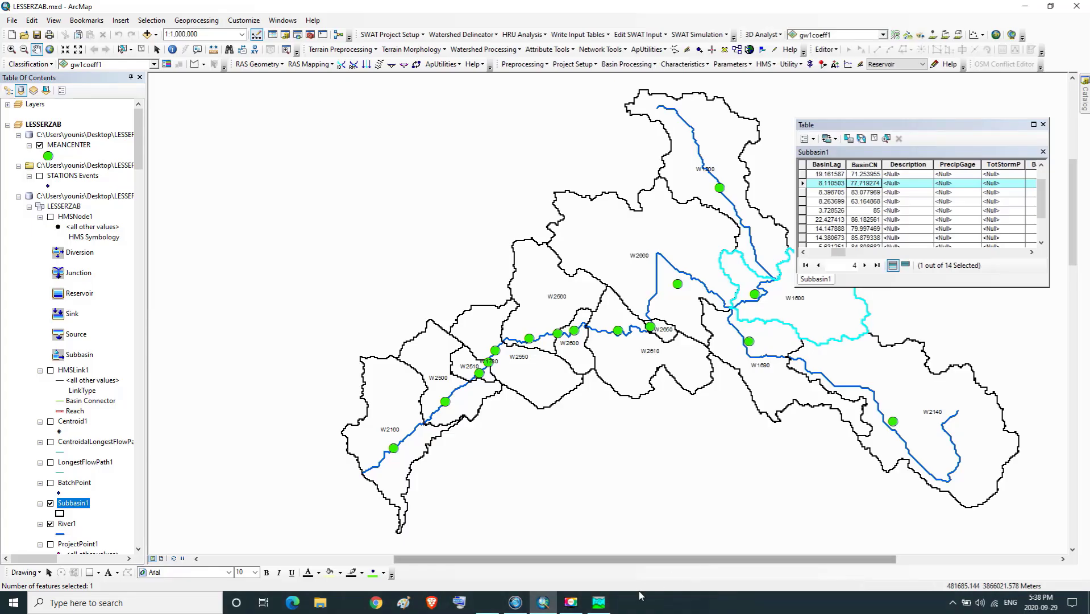
{"action": "left_click", "coordinate": [1031, 252]}
{"action": "left_click", "coordinate": [1031, 253]}
{"action": "left_click", "coordinate": [1032, 252]}
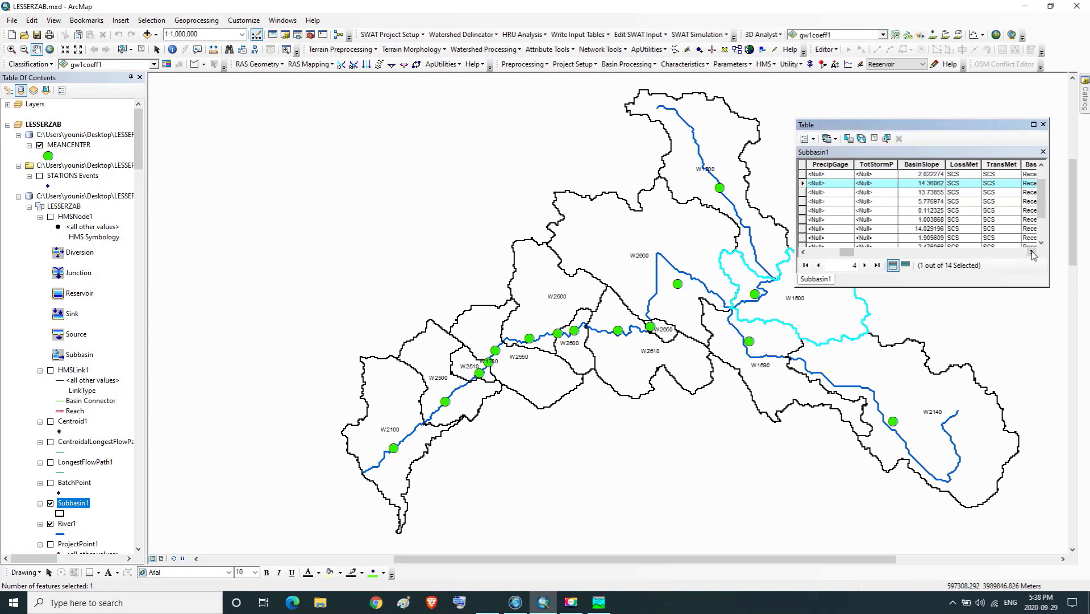
{"action": "left_click", "coordinate": [1031, 253]}
{"action": "left_click", "coordinate": [1032, 252]}
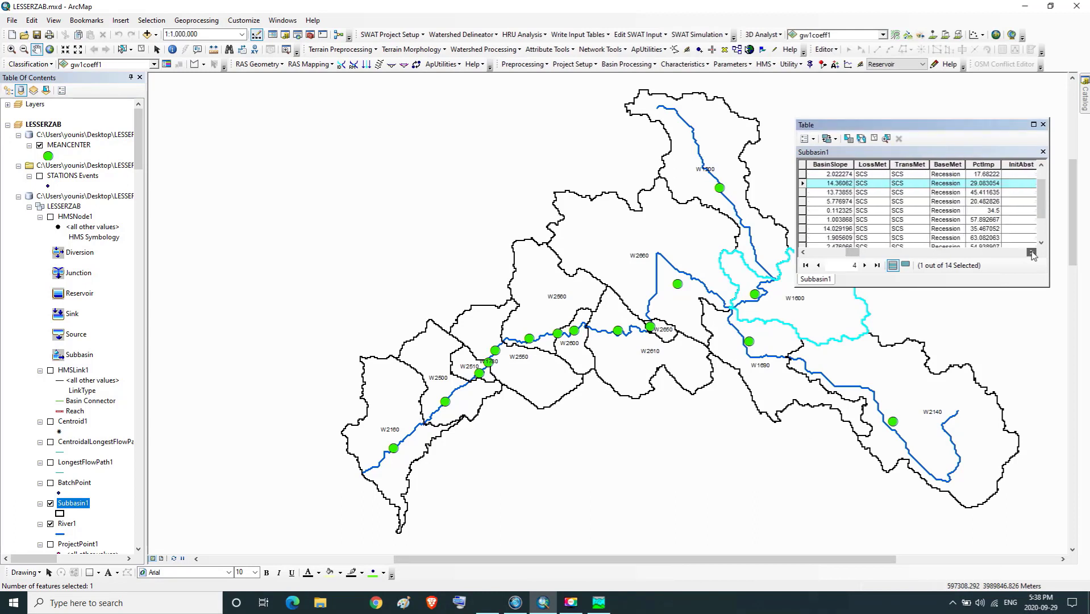
{"action": "left_click", "coordinate": [983, 184]}
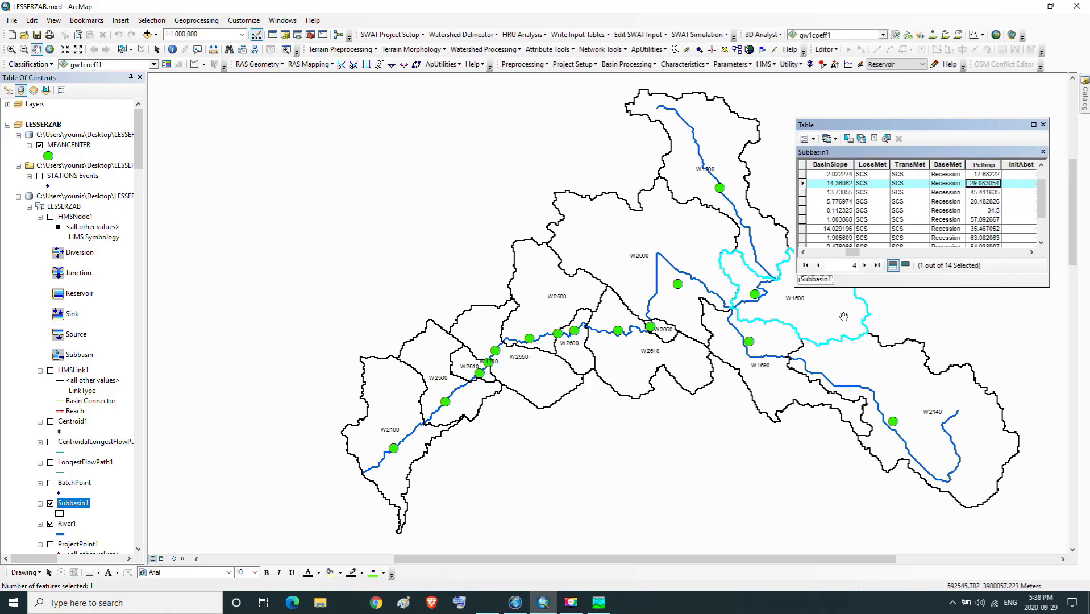
{"action": "left_click", "coordinate": [599, 602]}
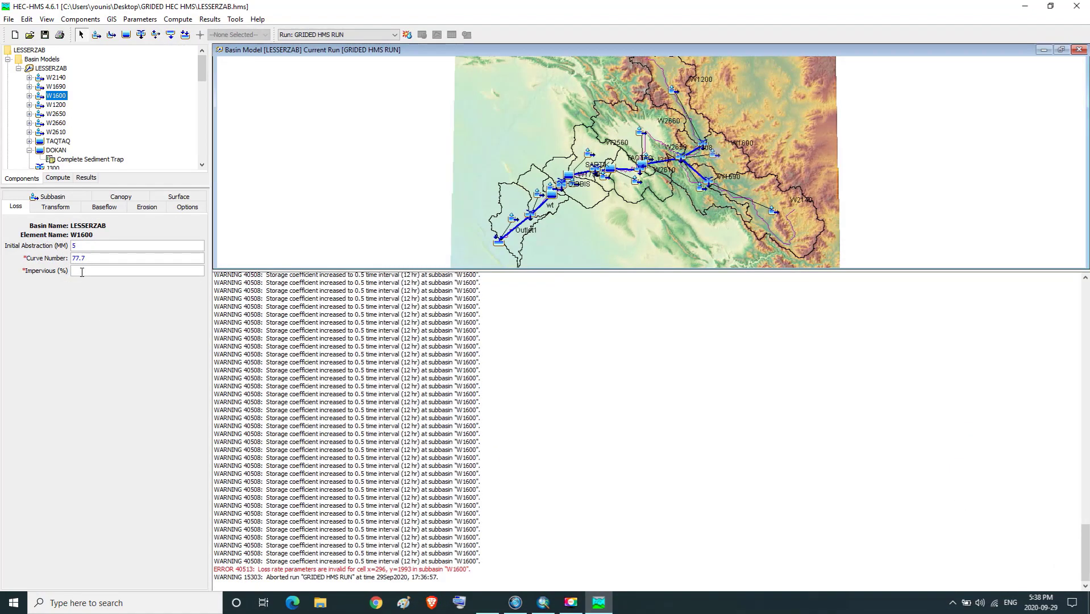
{"action": "left_click", "coordinate": [46, 196]}
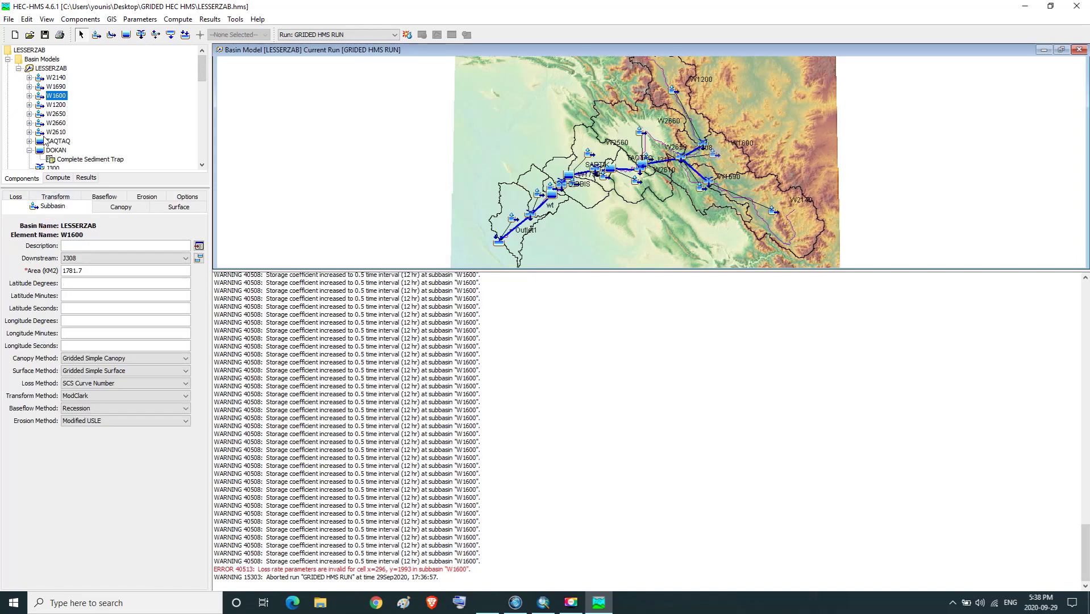
- Recompute GRIDED HMS RUN for the LESSERZAB basin model and highlight the loss rate error at the end of the message log
{"action": "left_click", "coordinate": [44, 70]}
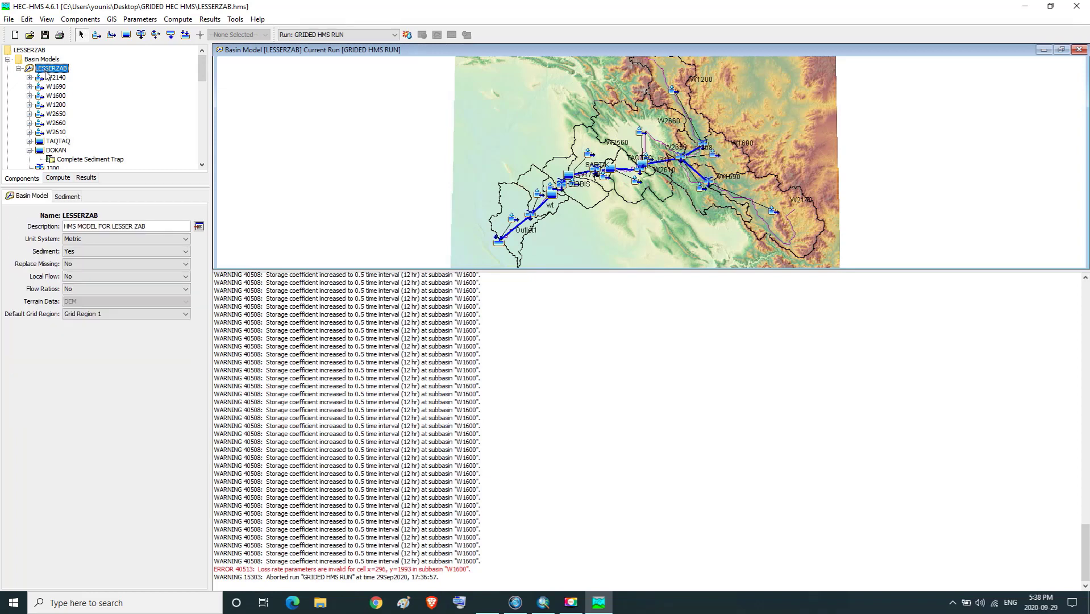
{"action": "left_click", "coordinate": [407, 35]}
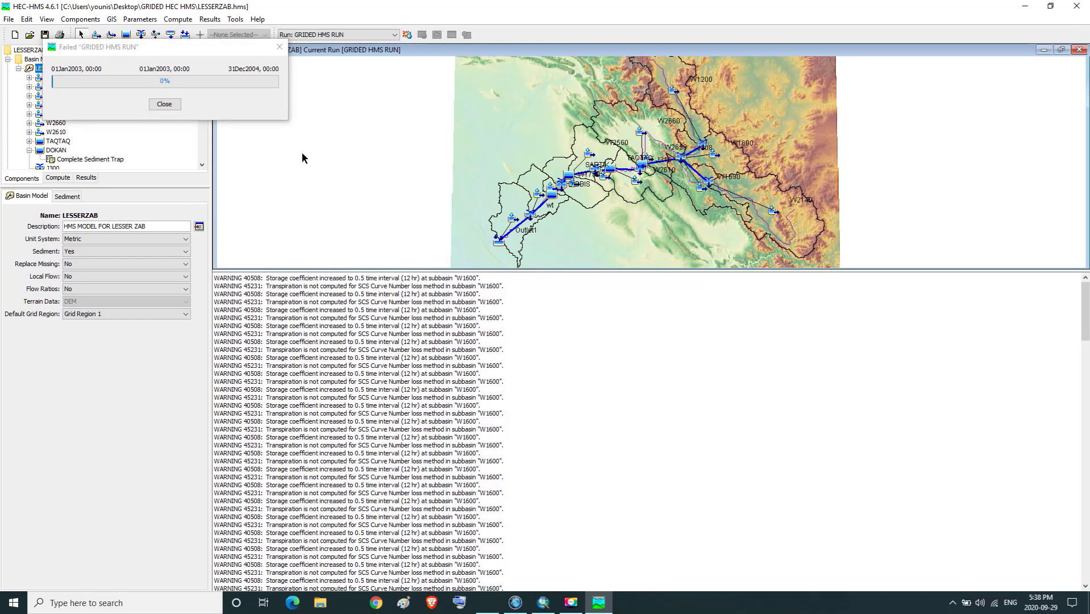
{"action": "left_click", "coordinate": [280, 49]}
{"action": "left_click_drag", "start_coordinate": [1086, 296], "coordinate": [1085, 549]}
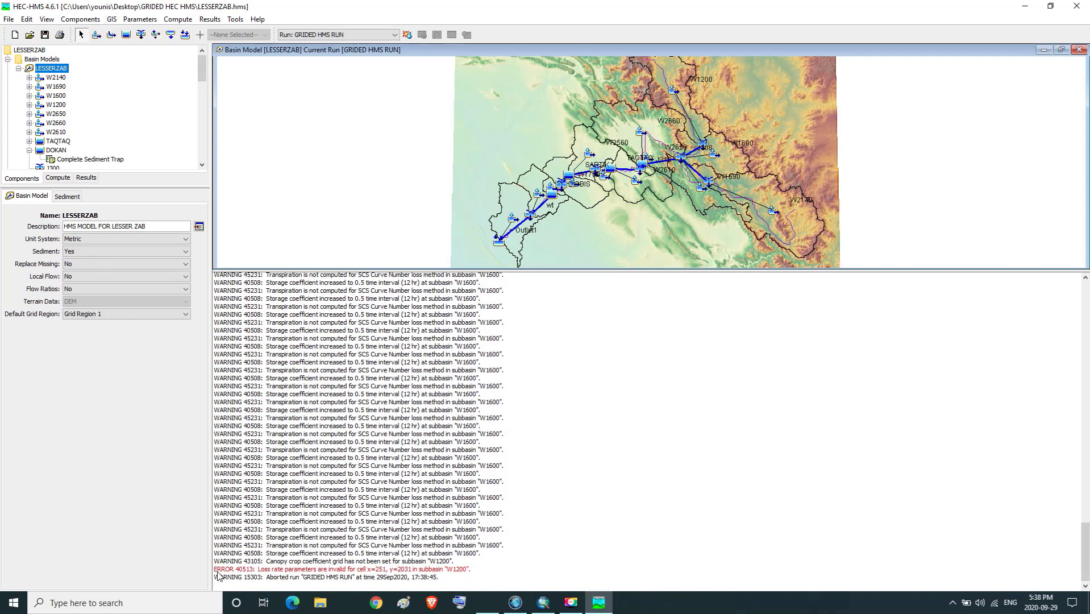
{"action": "left_click_drag", "start_coordinate": [217, 573], "coordinate": [470, 576]}
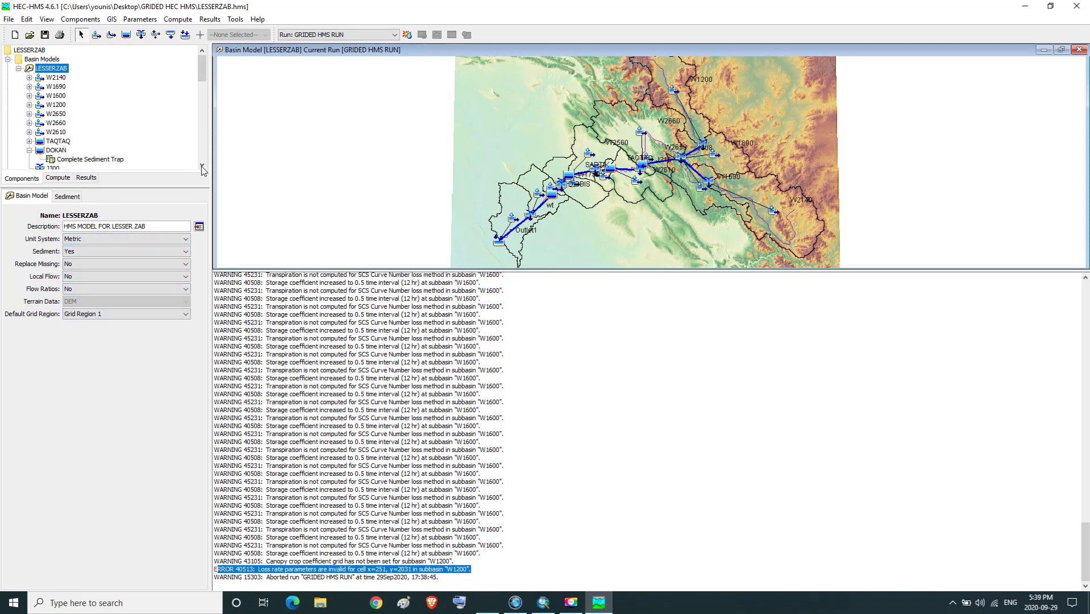
- Change subbasin W1200's loss method to SCS Curve Number and set its initial abstraction to 5 mm
{"action": "left_click", "coordinate": [56, 105]}
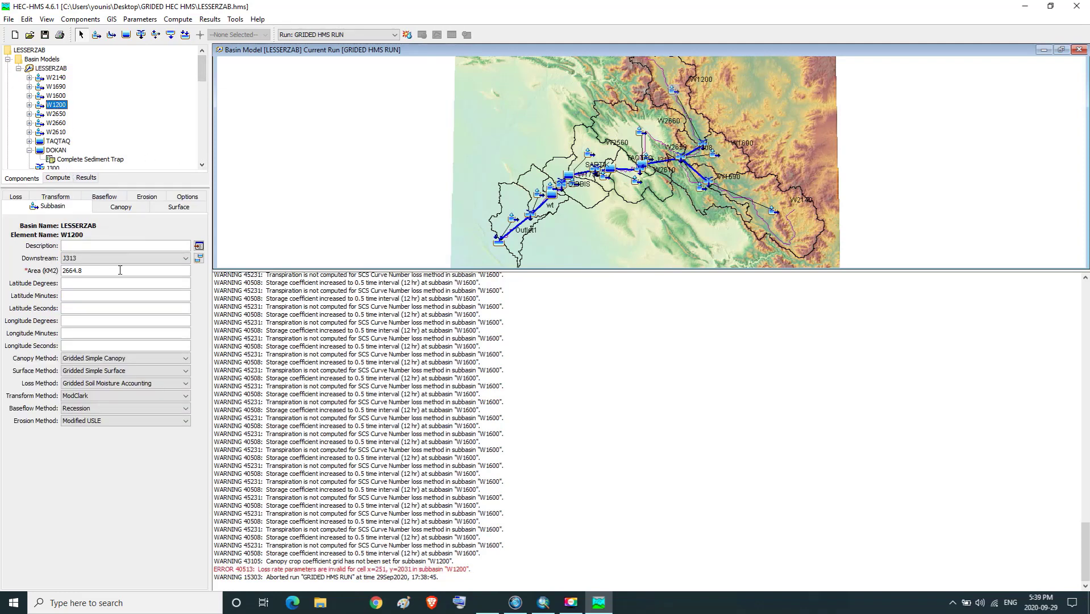
{"action": "left_click", "coordinate": [186, 385]}
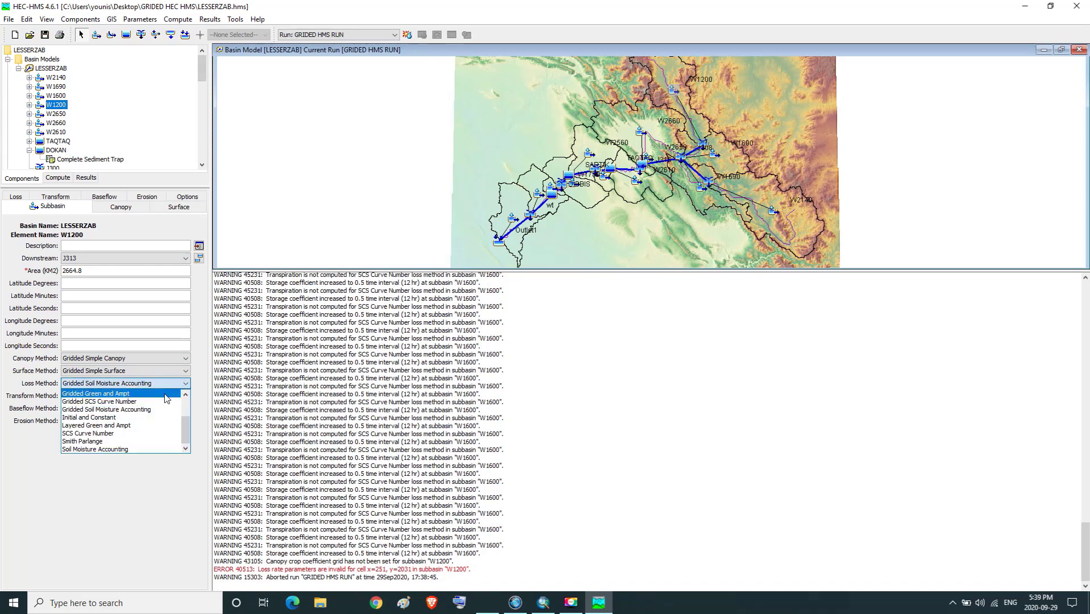
{"action": "left_click", "coordinate": [92, 436]}
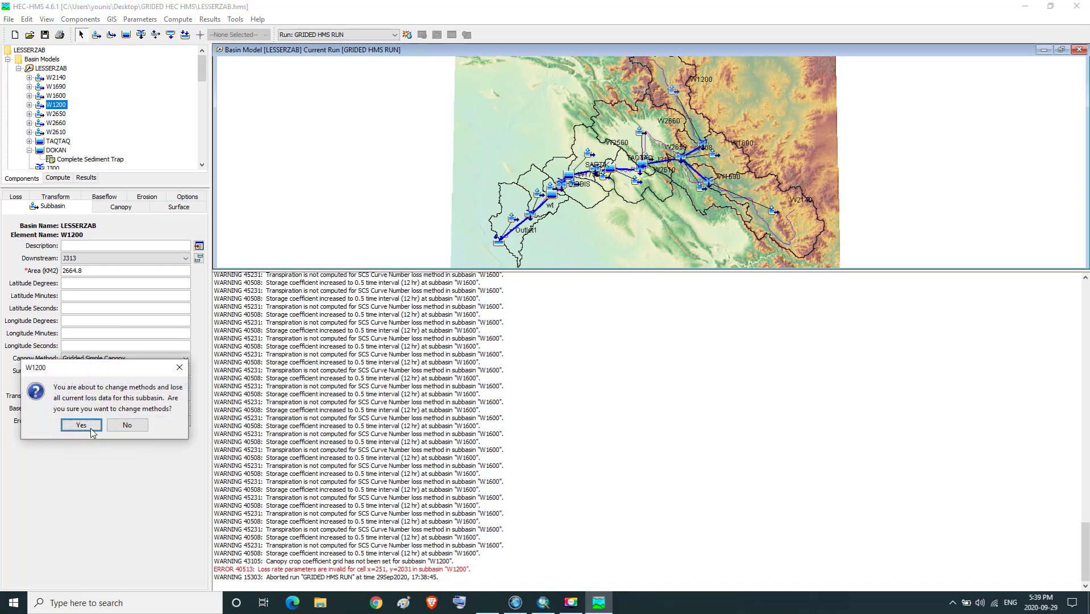
{"action": "left_click", "coordinate": [89, 425]}
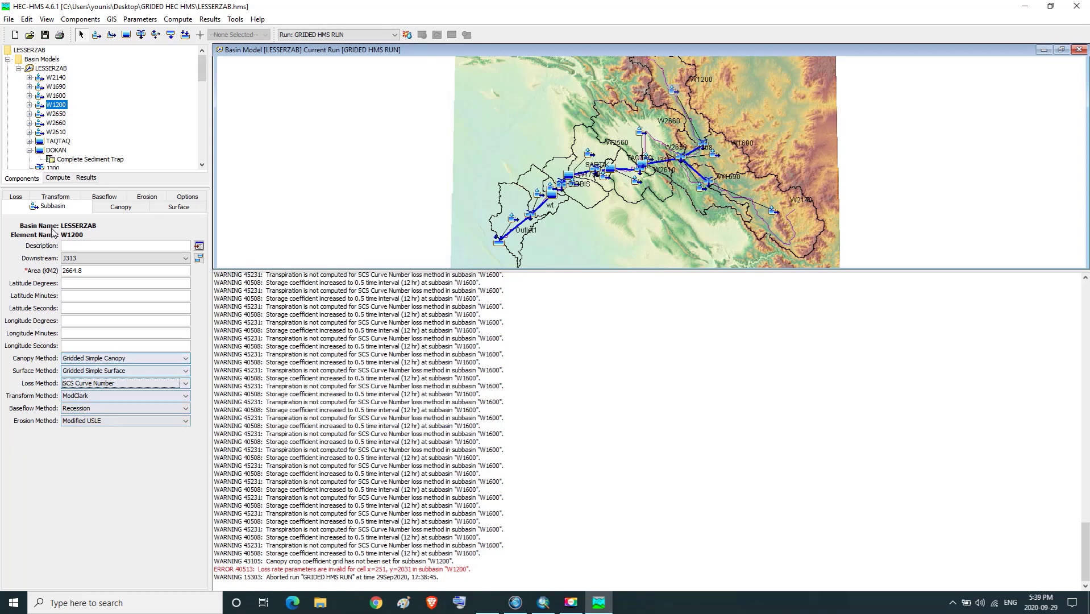
{"action": "left_click", "coordinate": [106, 208]}
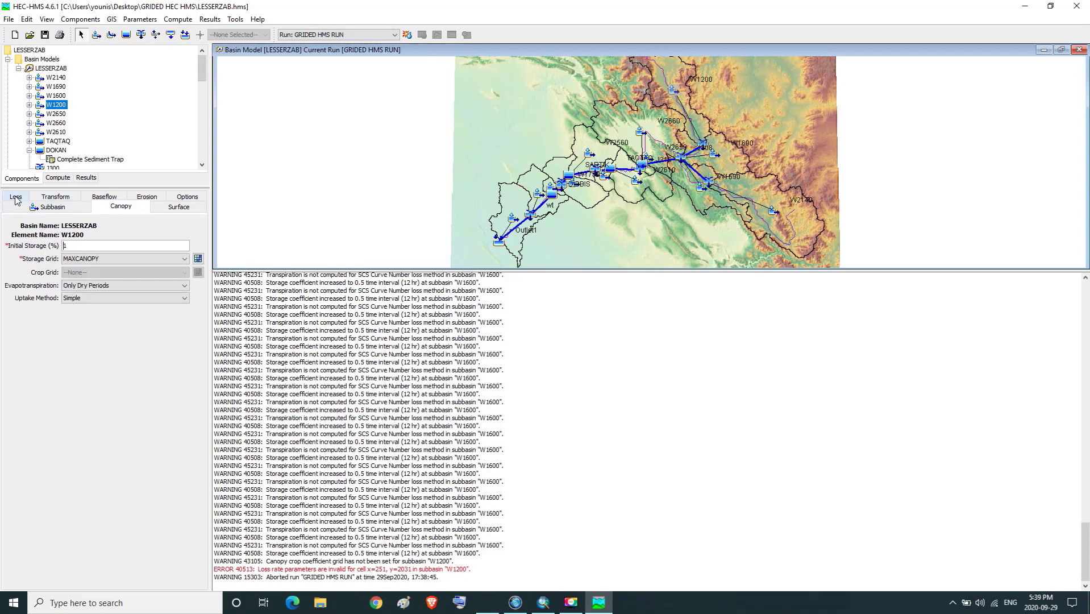
{"action": "left_click", "coordinate": [15, 198]}
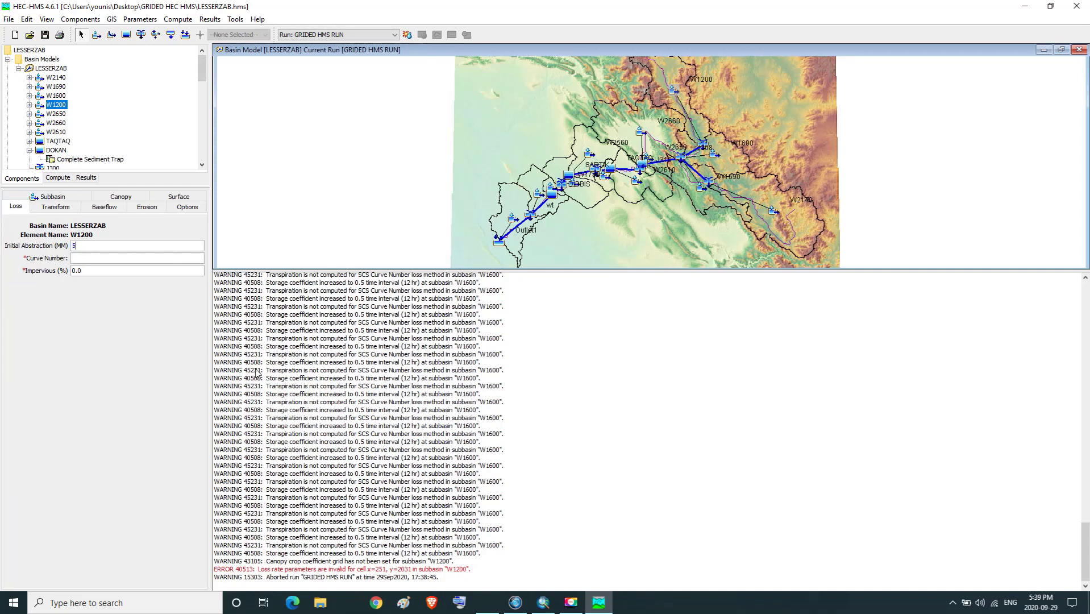
- Select W1200 in ArcMap's Subbasin1 table, look up its BasinCN, and set the subbasin's curve number to 79 in HEC-HMS
{"action": "left_click", "coordinate": [597, 607]}
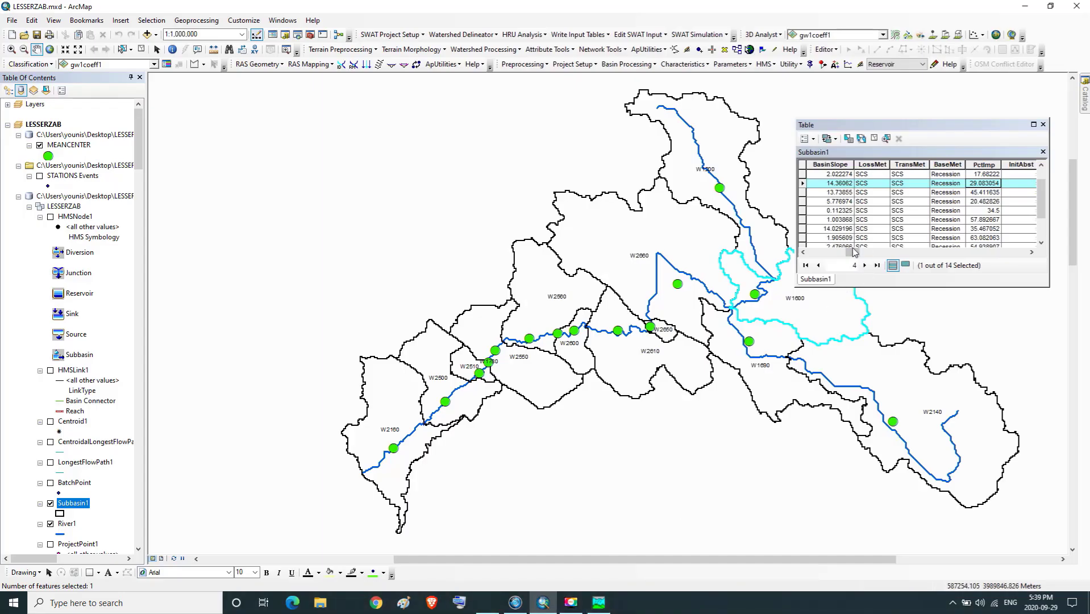
{"action": "left_click_drag", "start_coordinate": [854, 252], "coordinate": [830, 255]}
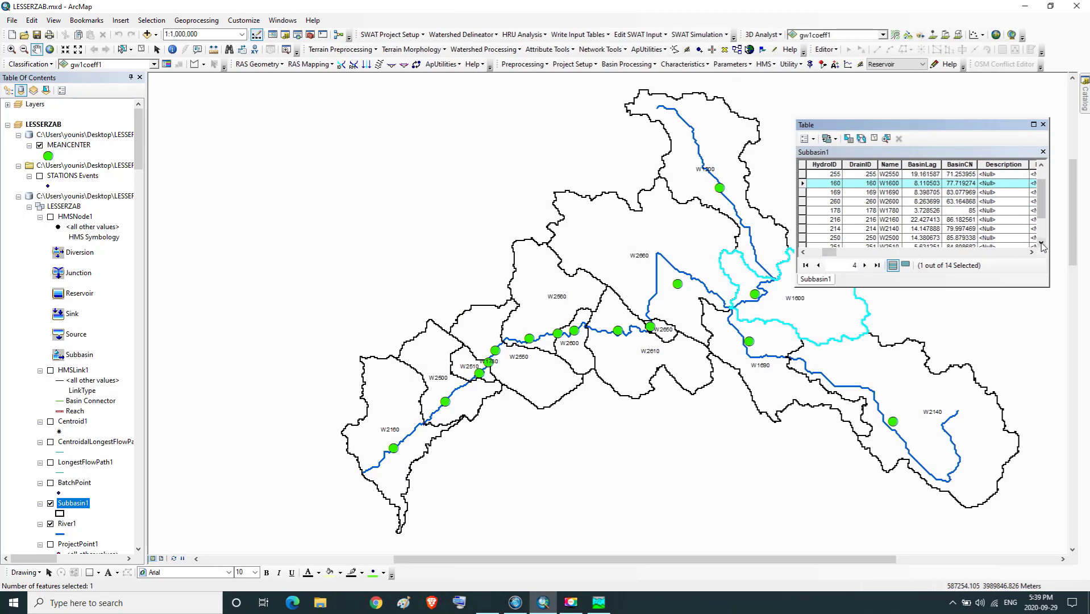
{"action": "left_click_drag", "start_coordinate": [1048, 212], "coordinate": [1046, 189]}
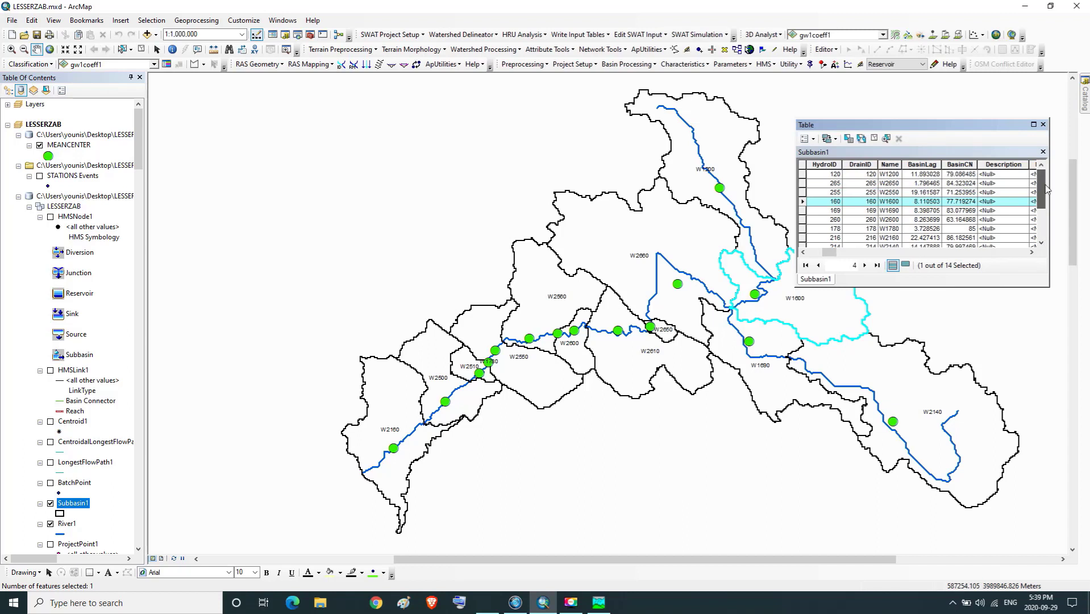
{"action": "left_click", "coordinate": [801, 175]}
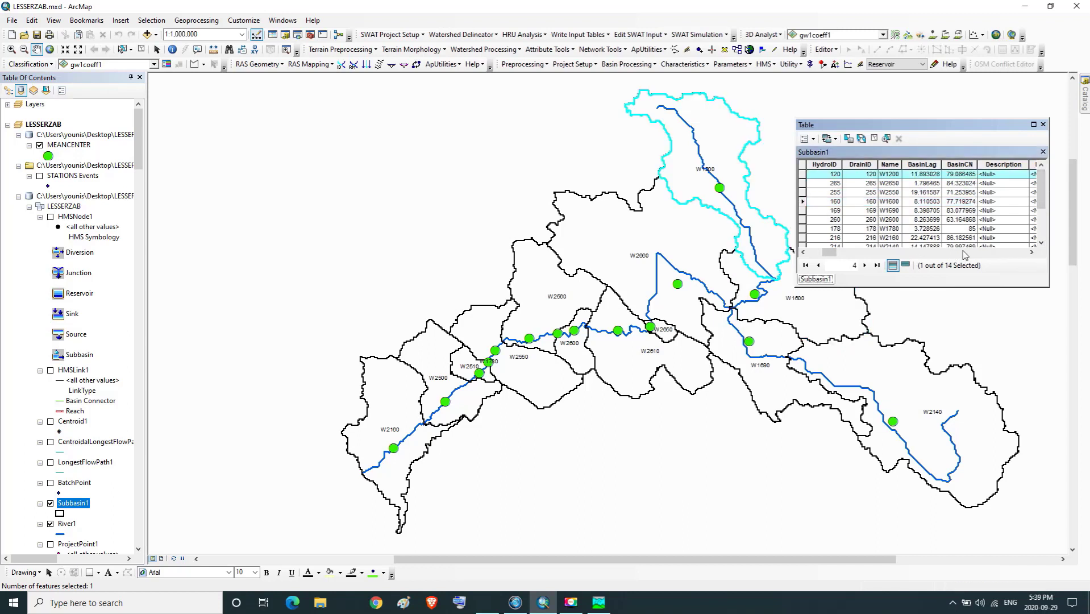
{"action": "left_click", "coordinate": [1031, 253]}
{"action": "left_click", "coordinate": [1032, 252]}
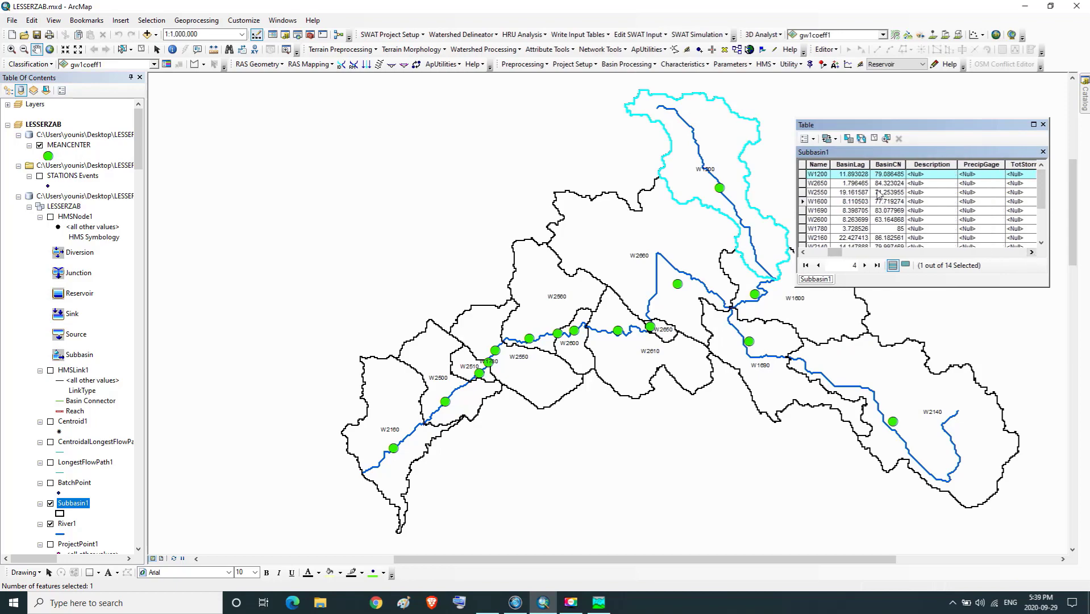
{"action": "left_click", "coordinate": [887, 175]}
{"action": "left_click", "coordinate": [599, 603]}
- Look up W1200's PctImp in ArcMap's Subbasin1 table and set the subbasin's impervious percentage to 35.72 in HEC-HMS
{"action": "left_click", "coordinate": [74, 271]}
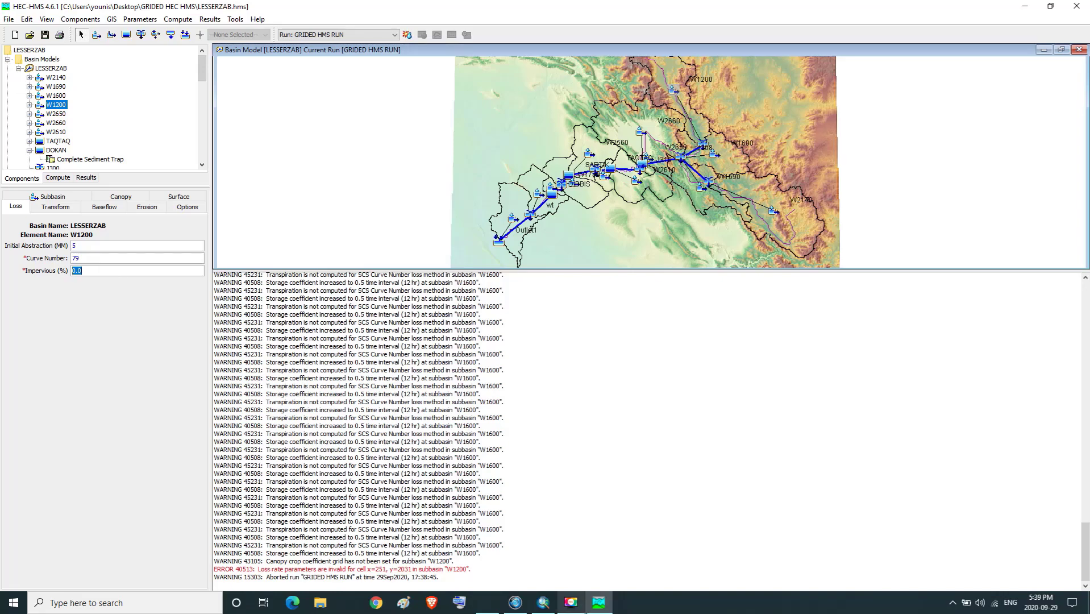
{"action": "left_click", "coordinate": [543, 603]}
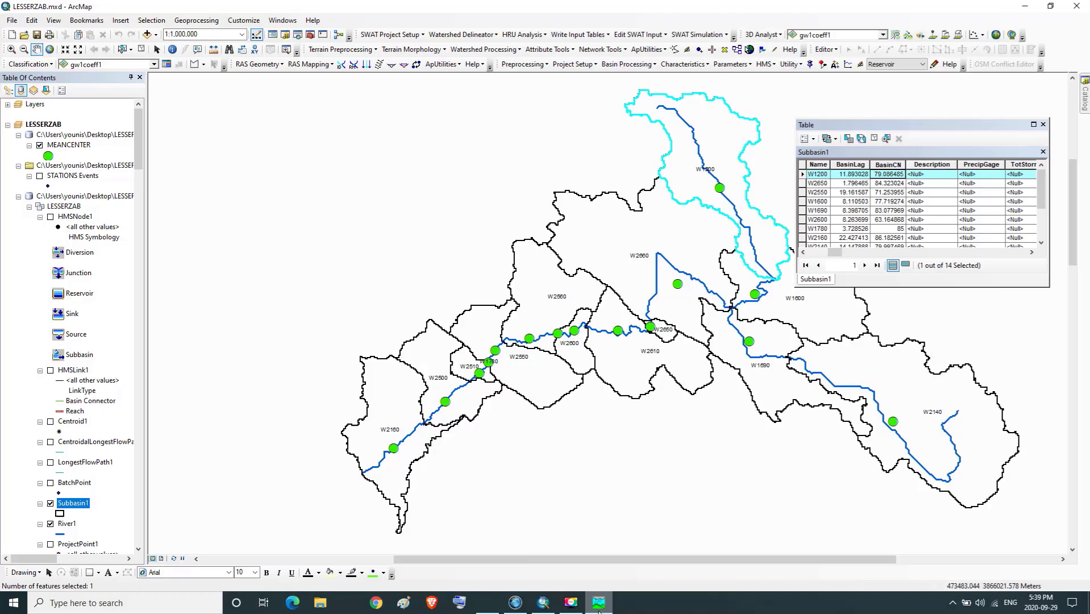
{"action": "left_click", "coordinate": [1031, 252]}
{"action": "left_click", "coordinate": [1032, 252]}
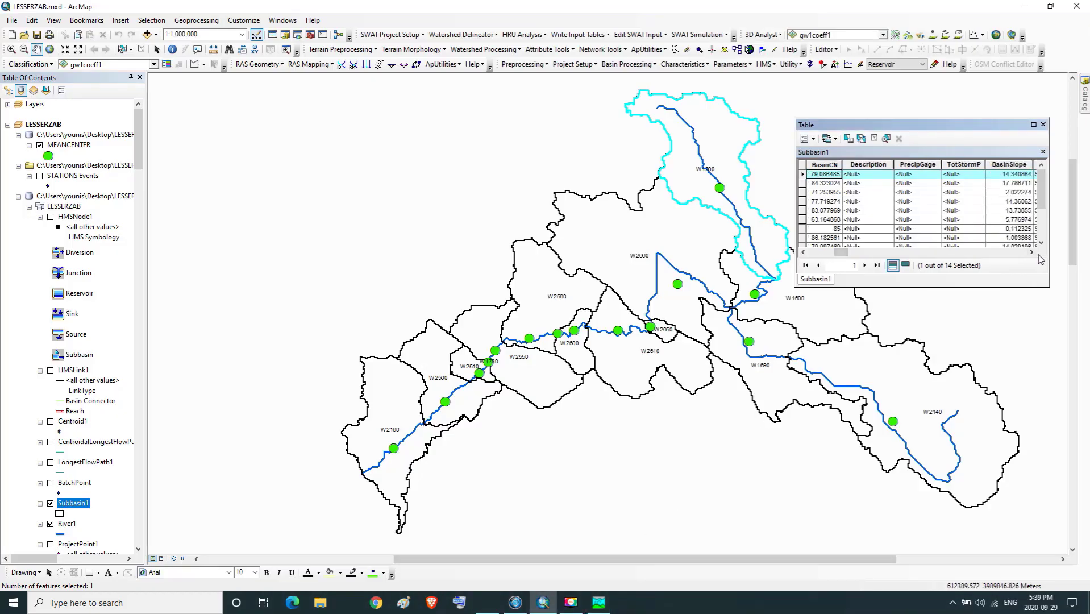
{"action": "left_click", "coordinate": [1032, 252]}
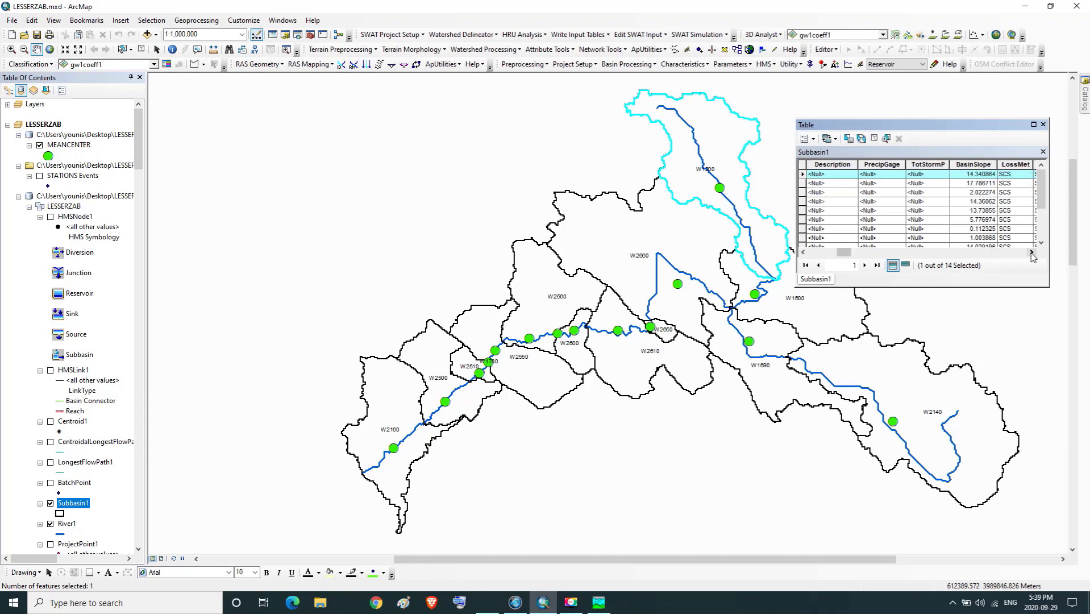
{"action": "left_click", "coordinate": [1031, 252]}
{"action": "left_click", "coordinate": [1031, 252]}
{"action": "left_click", "coordinate": [1032, 252]}
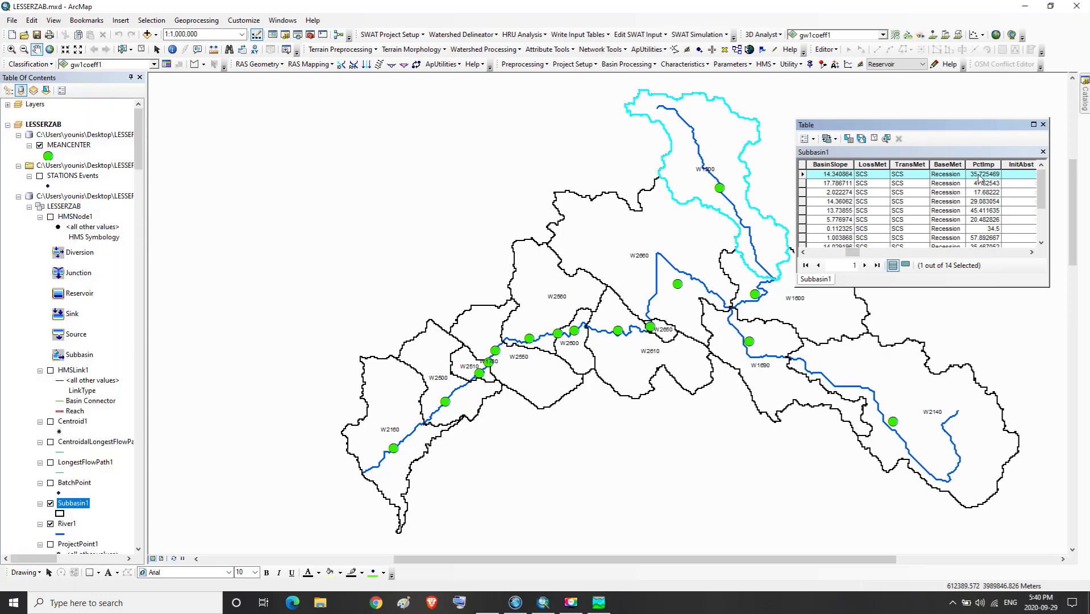
{"action": "left_click", "coordinate": [979, 175]}
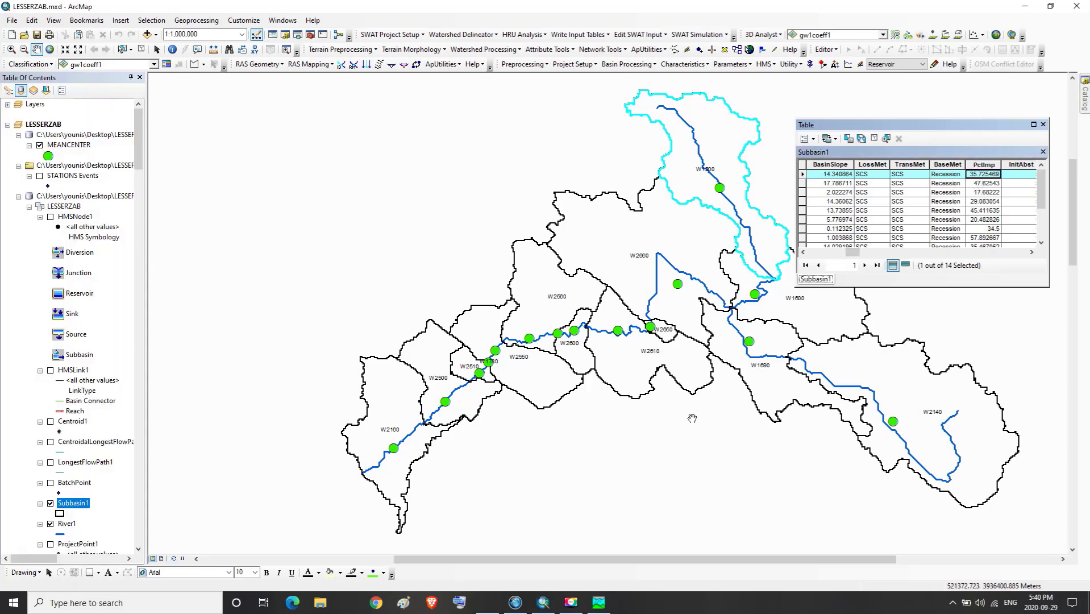
{"action": "left_click", "coordinate": [598, 603]}
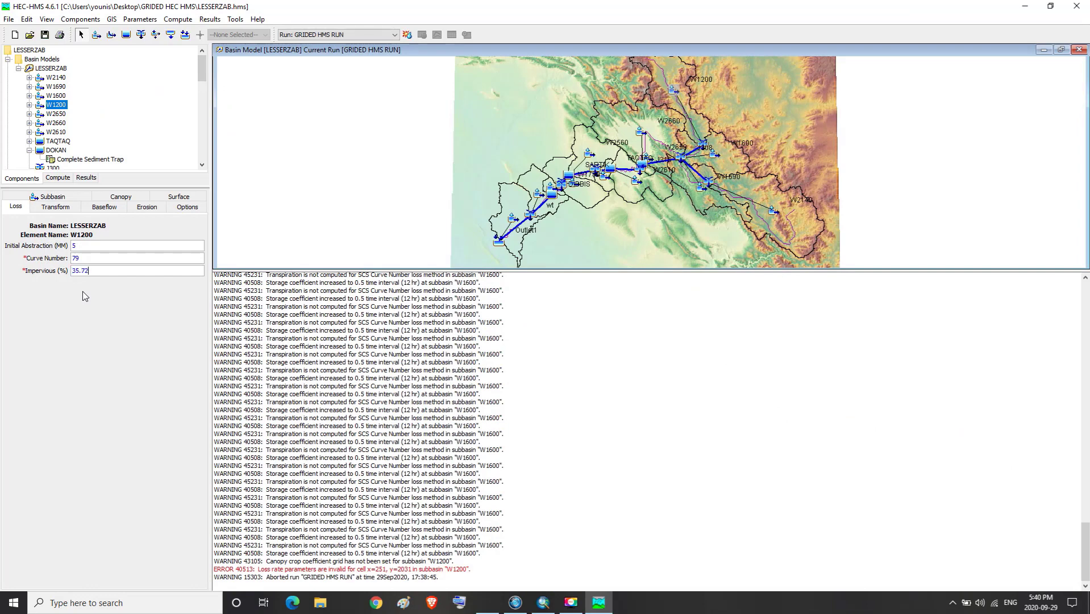
{"action": "left_click", "coordinate": [47, 197]}
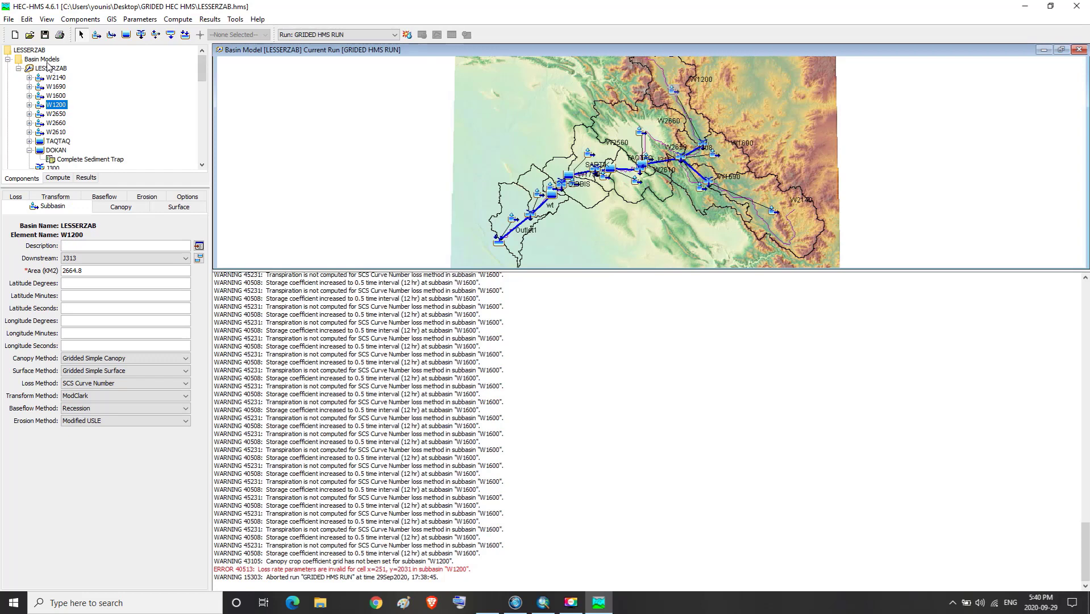
- Recompute GRIDED HMS RUN for the LESSERZAB basin model and highlight the loss rate error near the end of the message log
{"action": "left_click", "coordinate": [50, 68]}
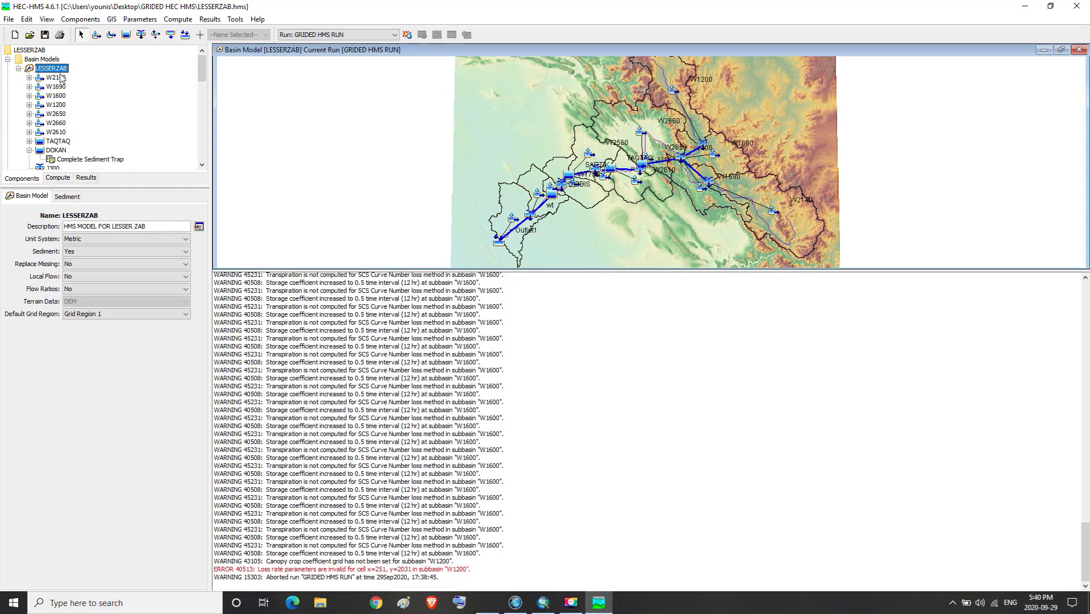
{"action": "left_click", "coordinate": [408, 35]}
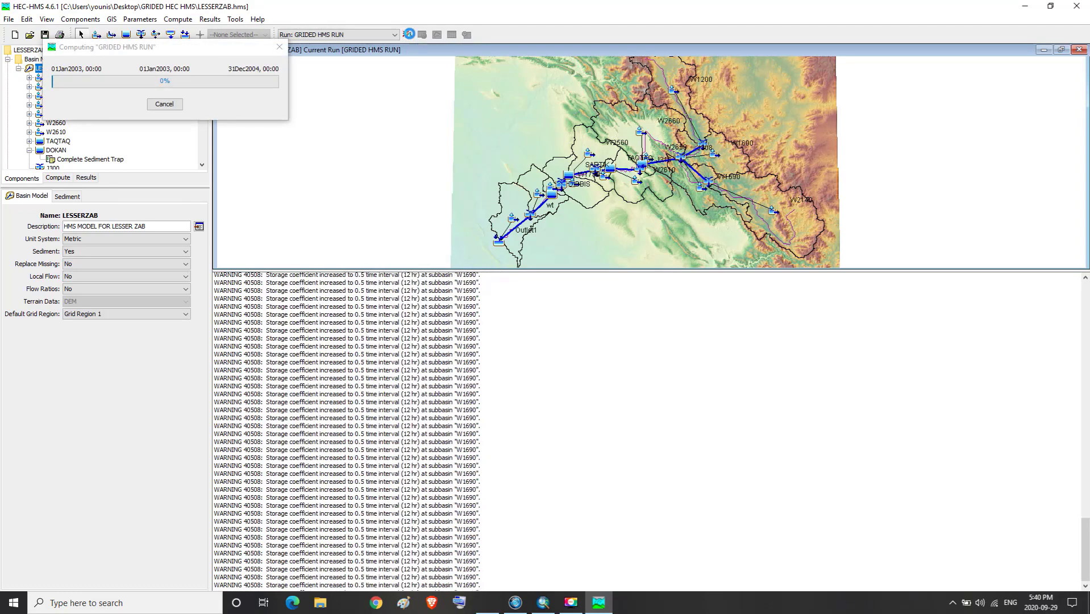
{"action": "left_click", "coordinate": [279, 46]}
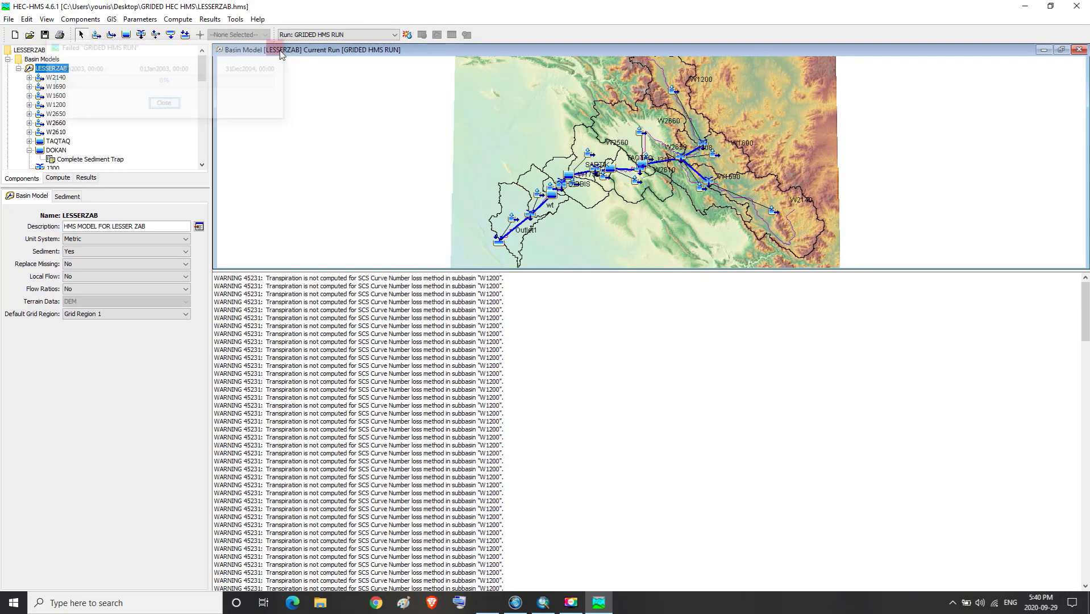
{"action": "left_click_drag", "start_coordinate": [1085, 320], "coordinate": [1086, 560]}
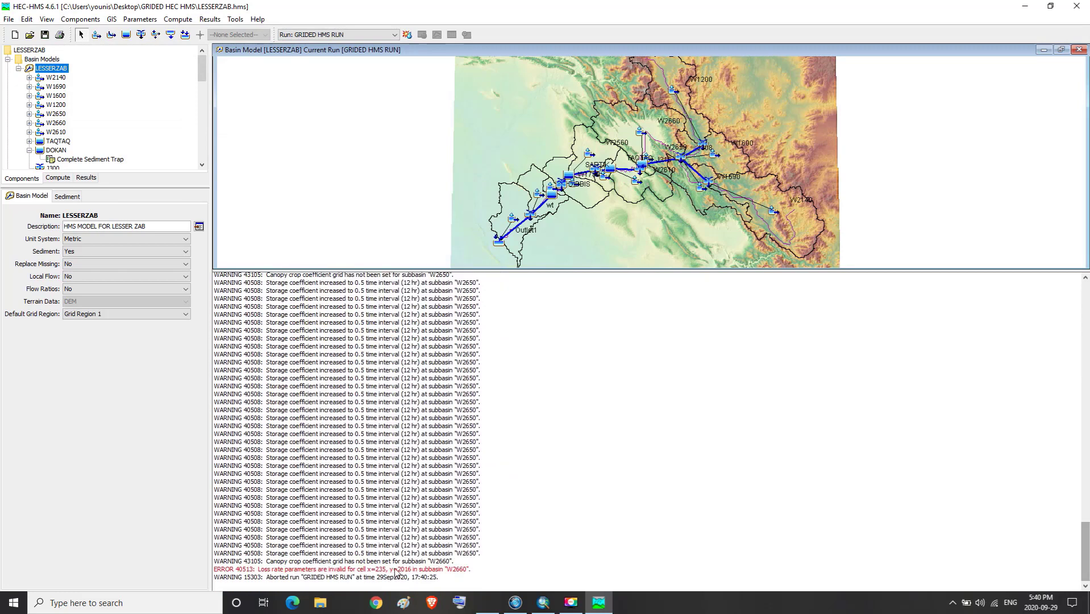
{"action": "left_click_drag", "start_coordinate": [217, 569], "coordinate": [469, 575]}
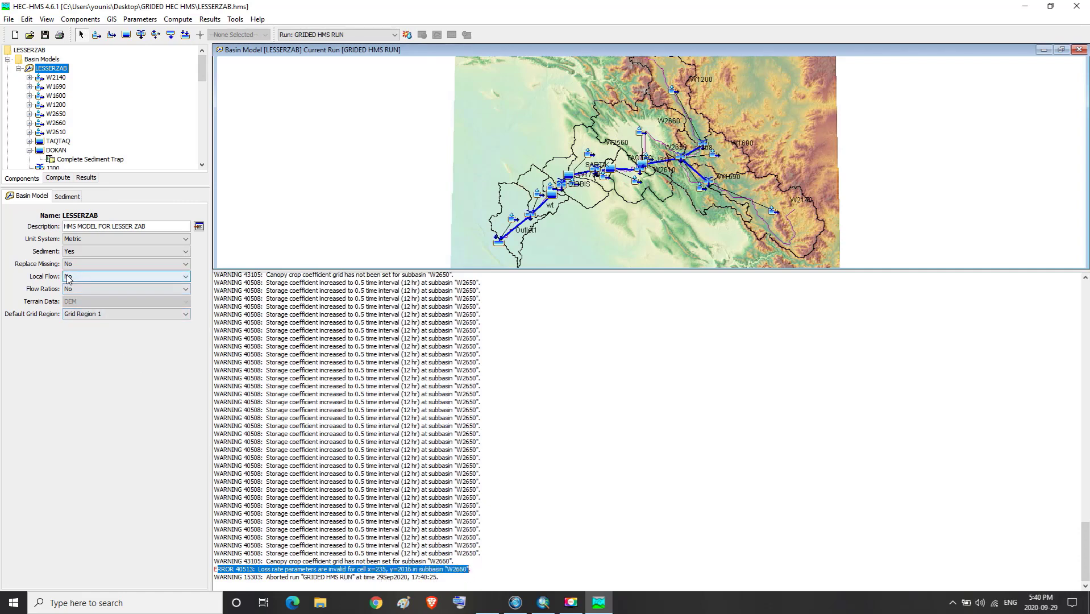
- Change subbasin W2660's loss method to SCS Curve Number and set its initial abstraction to 5 mm
{"action": "left_click", "coordinate": [56, 123]}
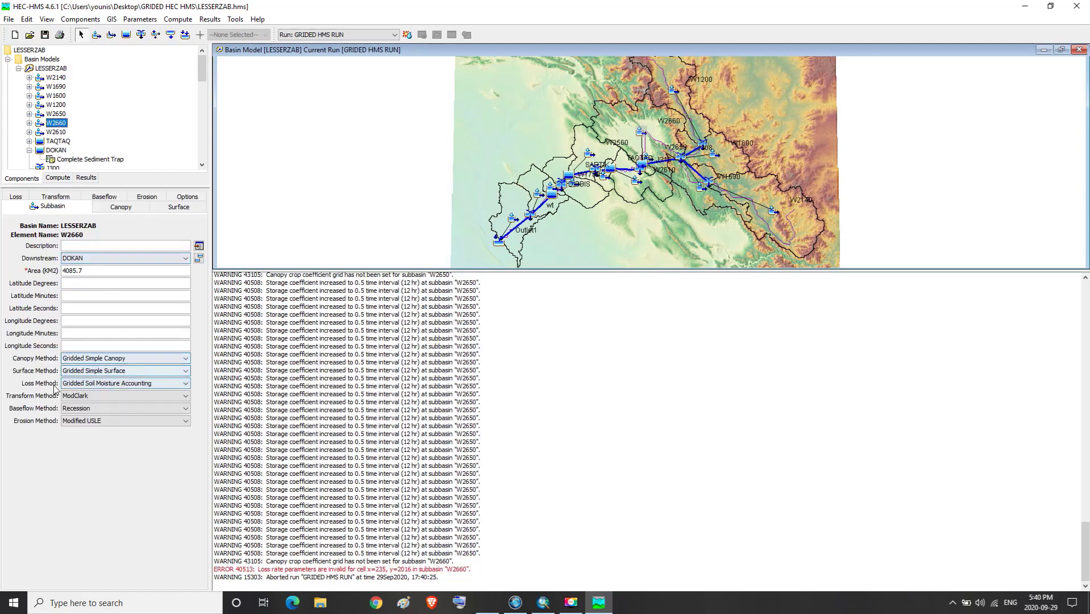
{"action": "left_click", "coordinate": [187, 385]}
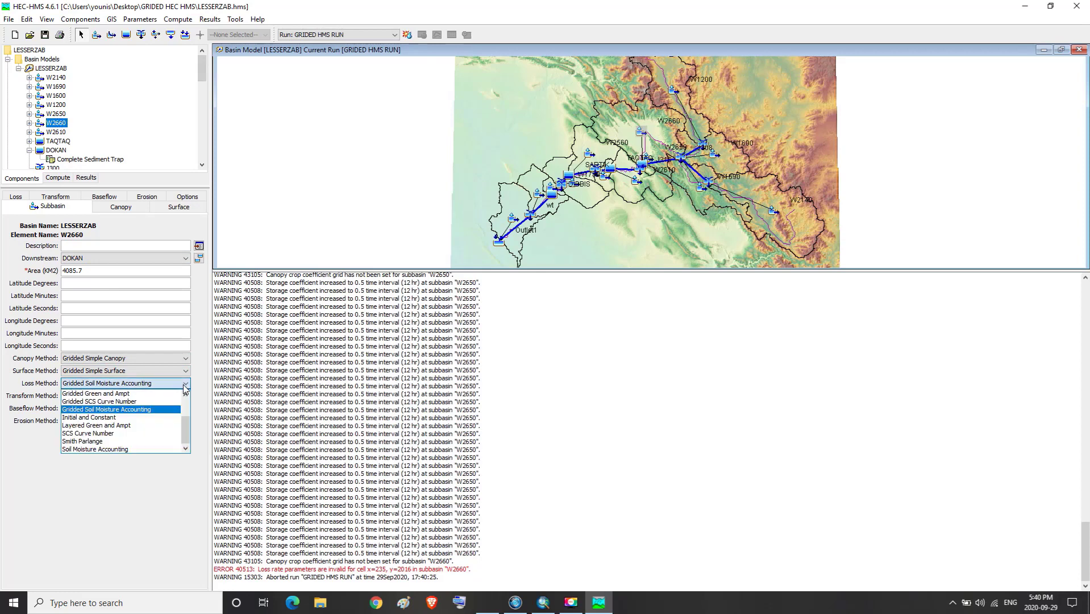
{"action": "left_click", "coordinate": [91, 434]}
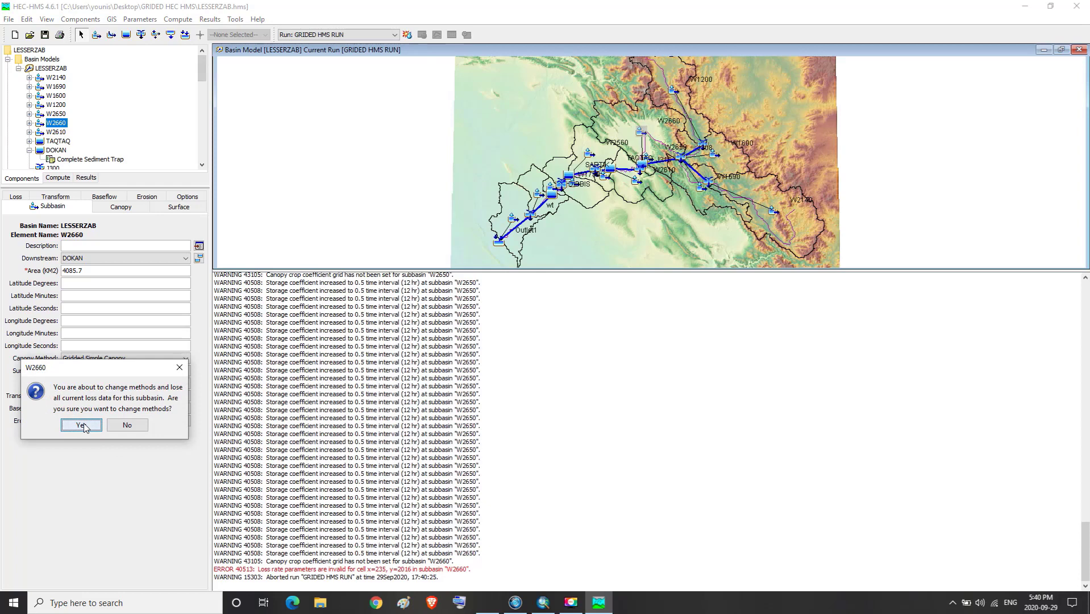
{"action": "left_click", "coordinate": [81, 425]}
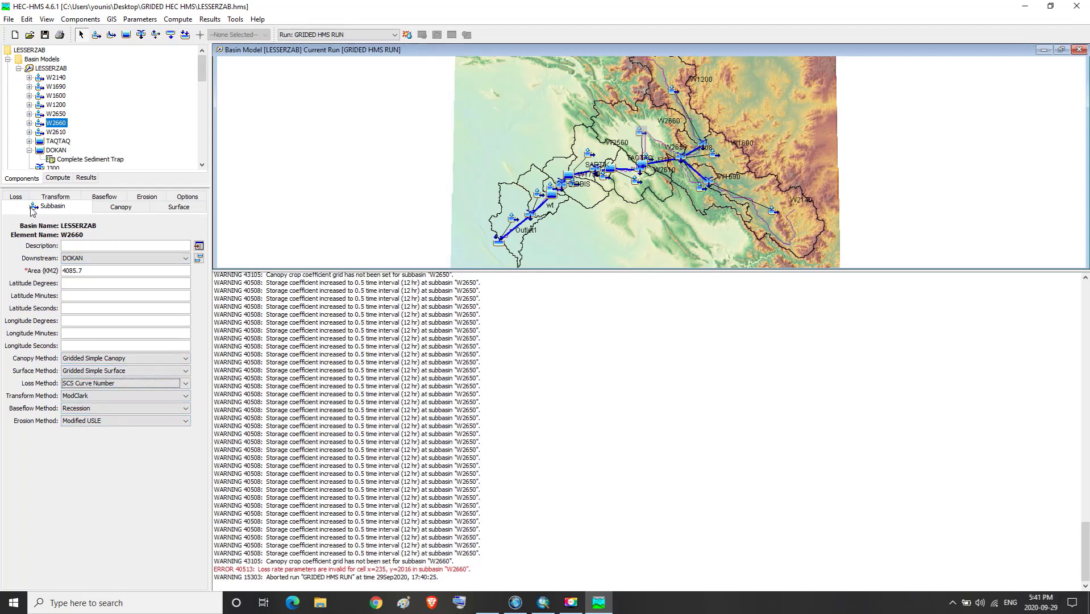
{"action": "left_click", "coordinate": [17, 198]}
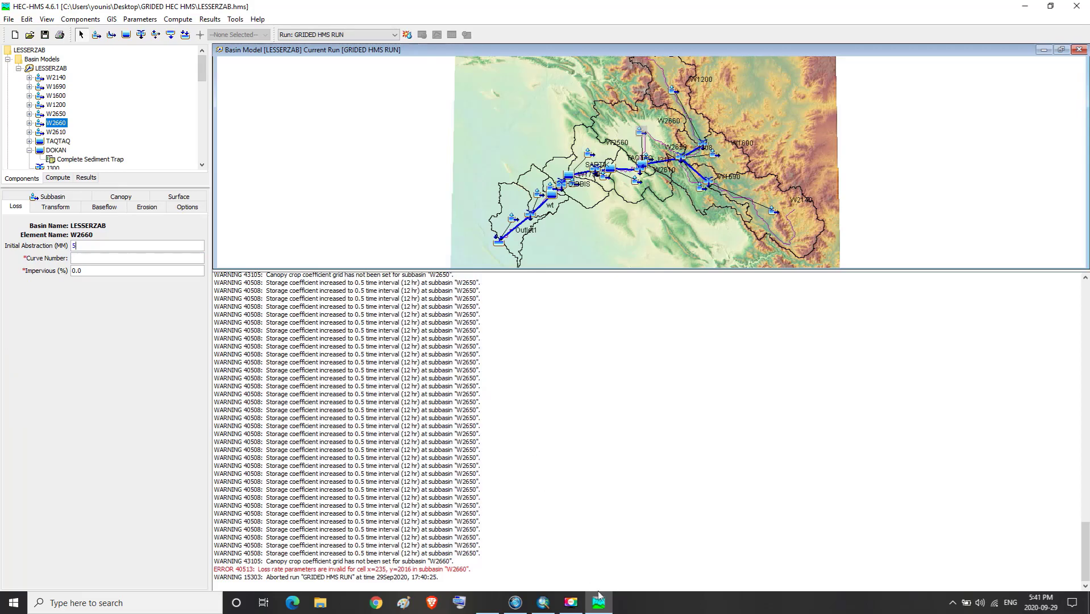
- Select W2660 in ArcMap's Subbasin1 table, look up its BasinCN, and set the subbasin's curve number to 83.9 in HEC-HMS
{"action": "key", "text": "alt+Tab"}
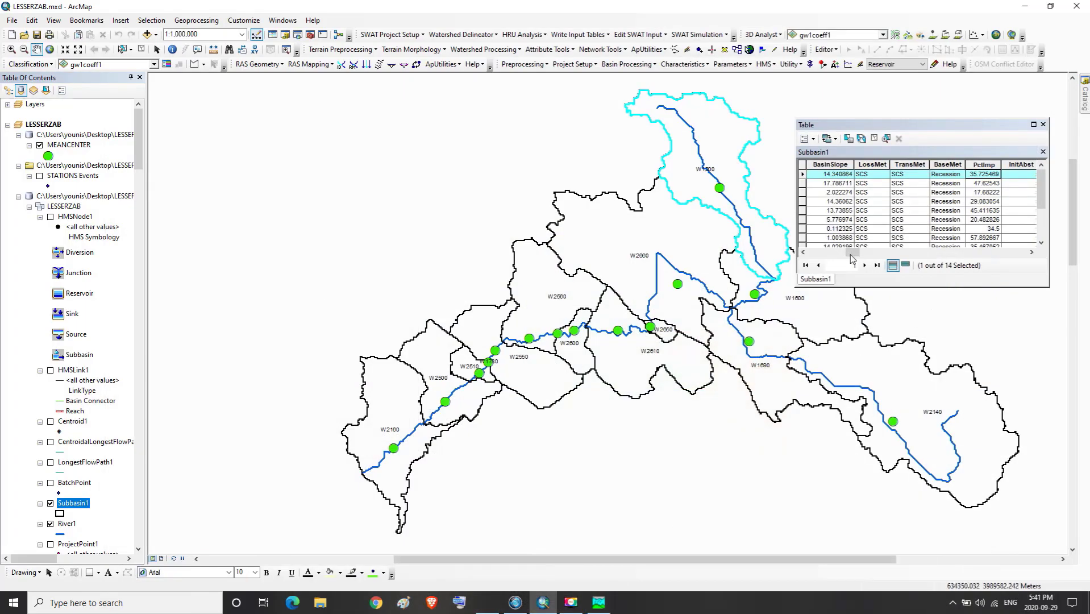
{"action": "left_click_drag", "start_coordinate": [855, 252], "coordinate": [819, 254]}
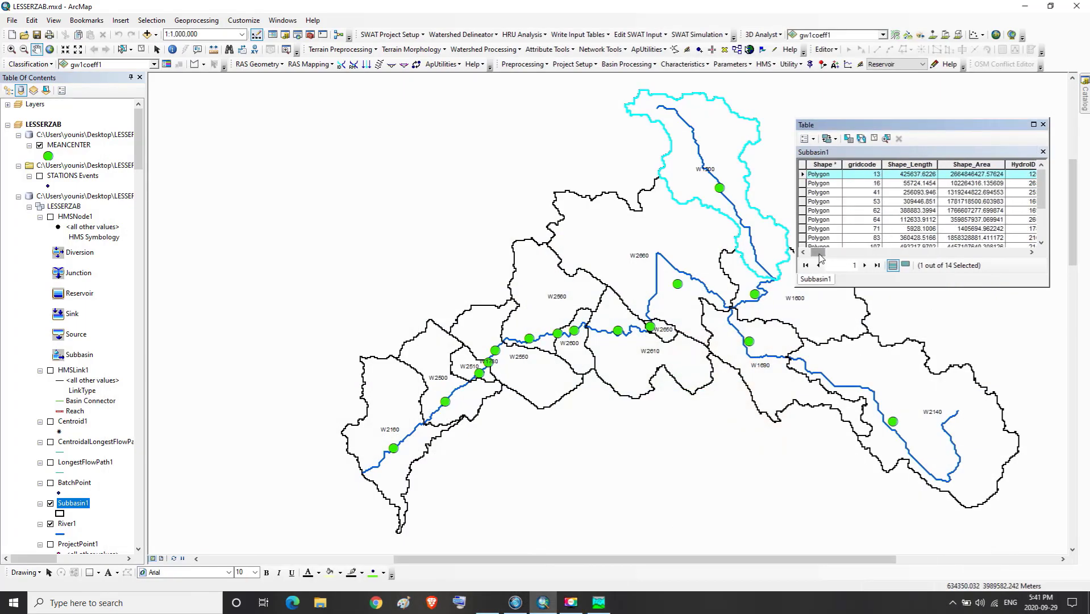
{"action": "left_click", "coordinate": [1030, 253]}
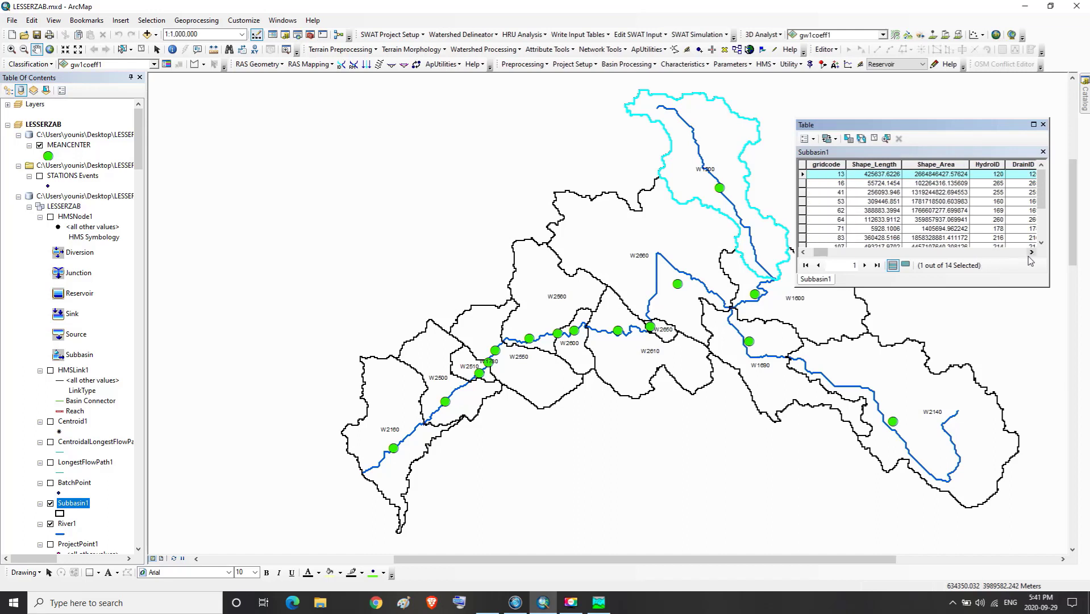
{"action": "left_click", "coordinate": [1030, 254]}
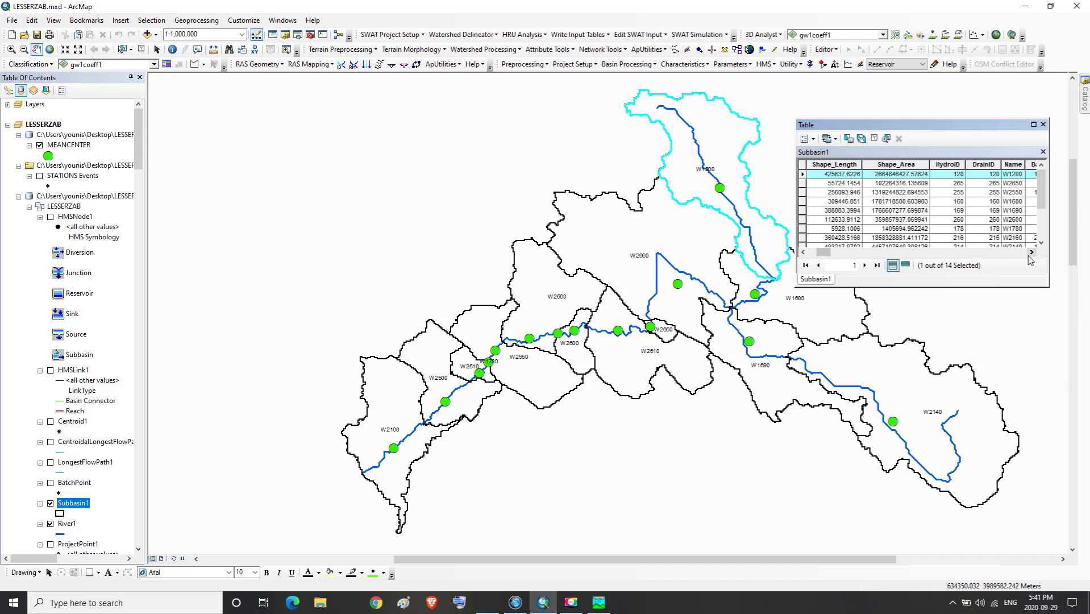
{"action": "left_click", "coordinate": [1030, 252]}
{"action": "left_click", "coordinate": [1030, 252]}
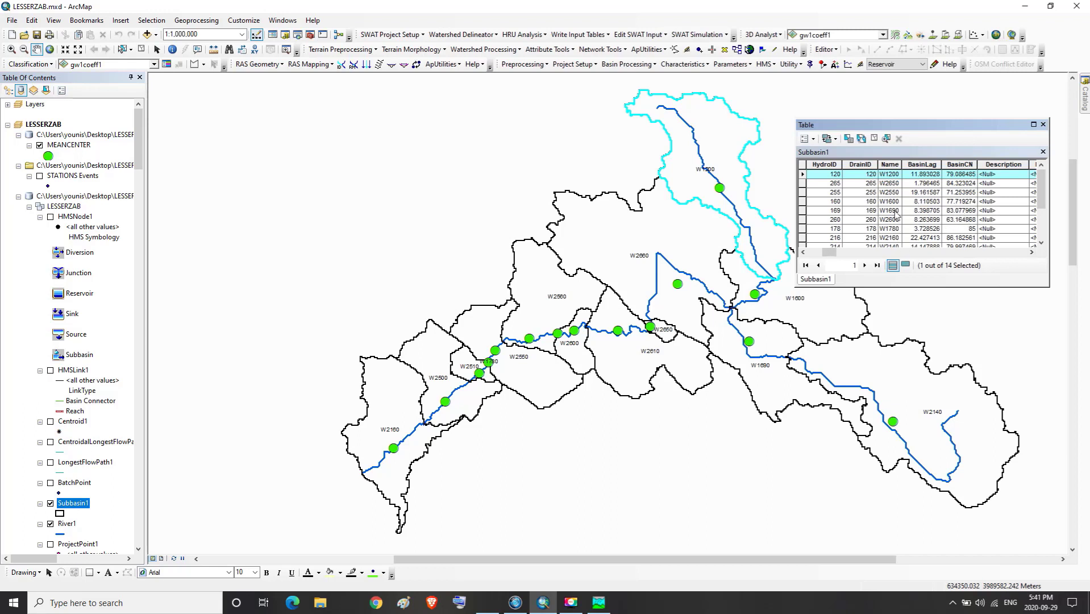
{"action": "left_click_drag", "start_coordinate": [1043, 190], "coordinate": [1045, 217]}
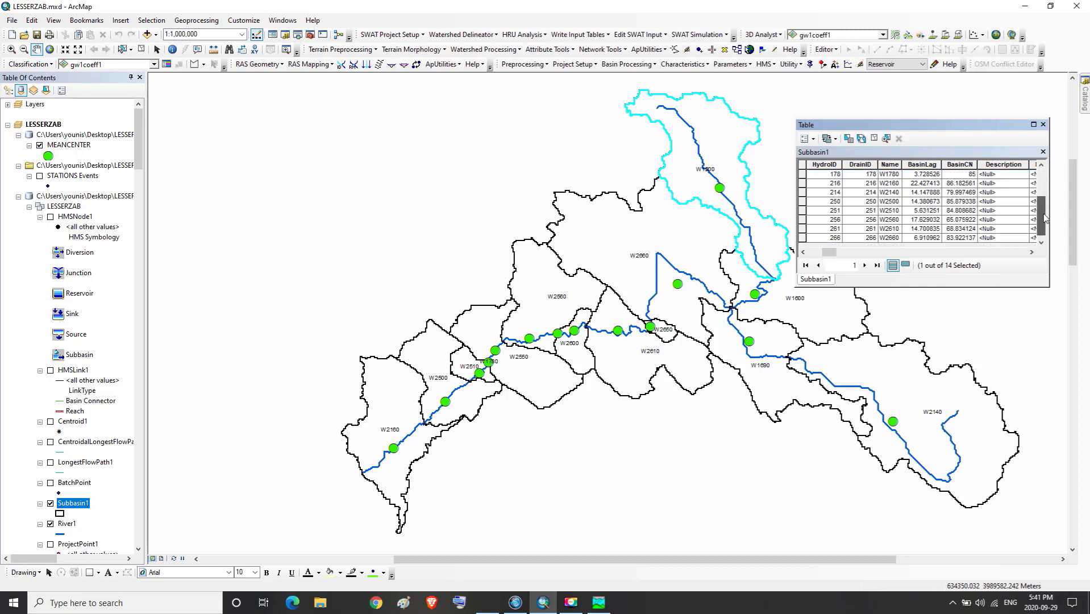
{"action": "left_click", "coordinate": [802, 238]}
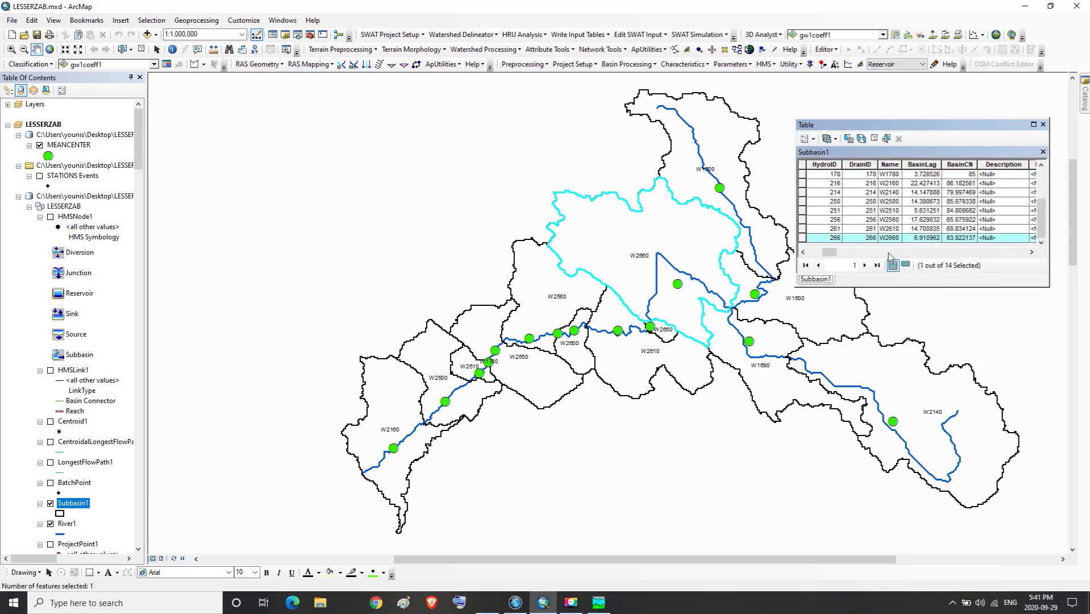
{"action": "left_click", "coordinate": [1031, 251]}
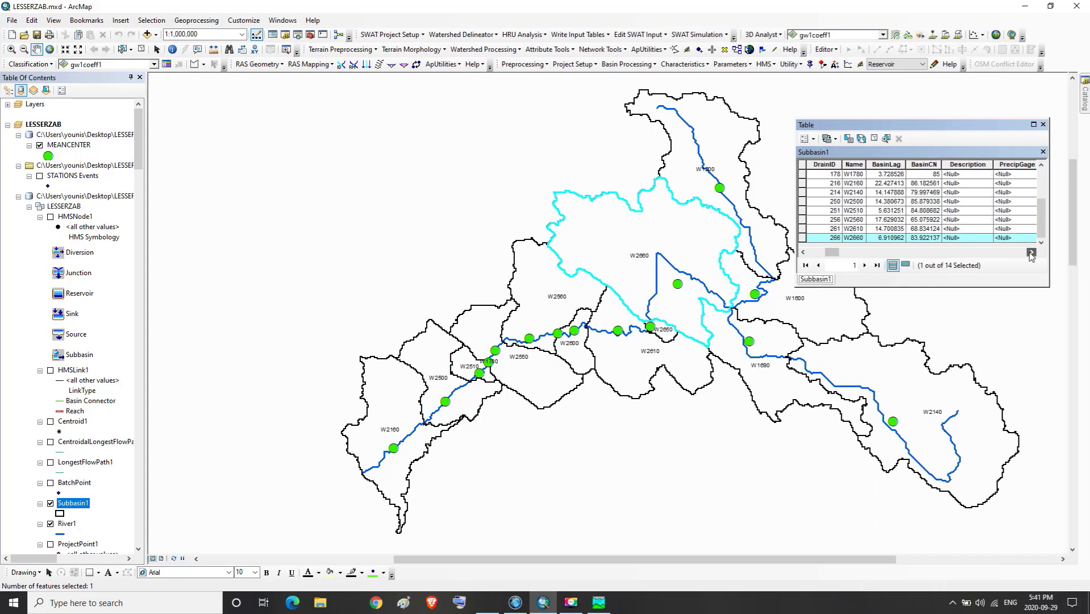
{"action": "left_click", "coordinate": [1030, 252]}
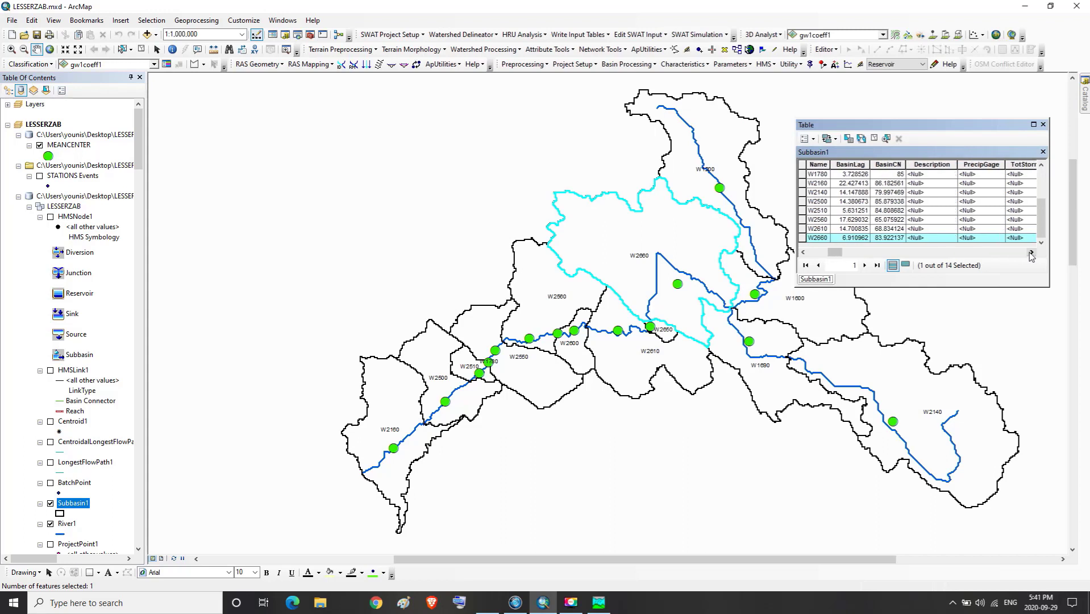
{"action": "left_click", "coordinate": [896, 239]}
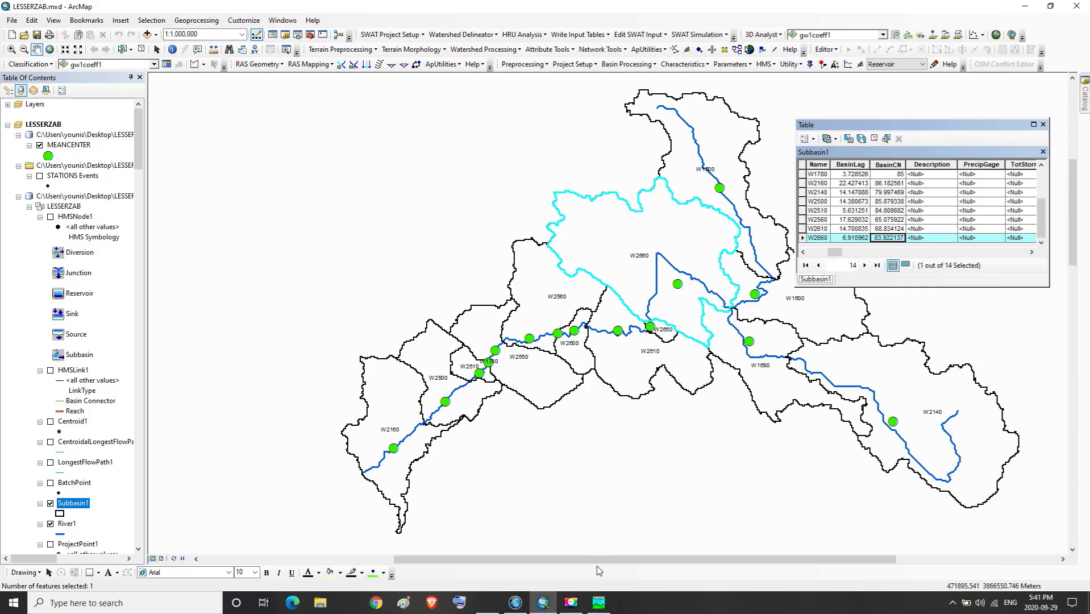
{"action": "left_click", "coordinate": [599, 603]}
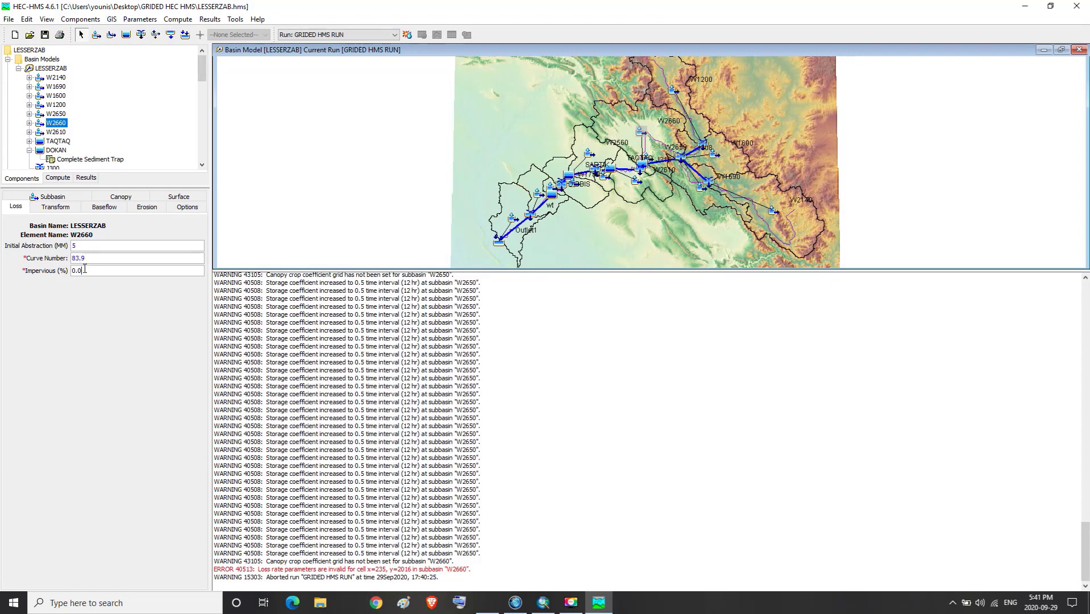
- Look up W2660's PctImp in ArcMap's Subbasin1 table and set the subbasin's impervious percentage to 44.76 in HEC-HMS
{"action": "left_click", "coordinate": [599, 604]}
{"action": "left_click", "coordinate": [1032, 252]}
{"action": "left_click", "coordinate": [1033, 252]}
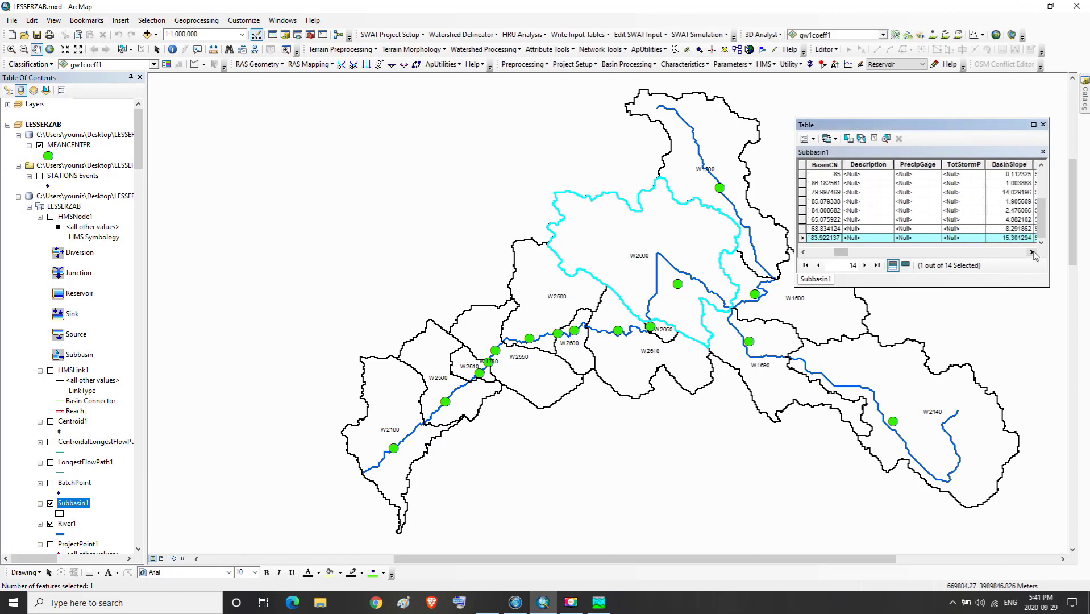
{"action": "left_click", "coordinate": [1032, 252]}
{"action": "left_click", "coordinate": [1032, 252]}
{"action": "left_click", "coordinate": [1032, 252]}
{"action": "left_click", "coordinate": [1032, 252]}
{"action": "left_click", "coordinate": [1032, 252]}
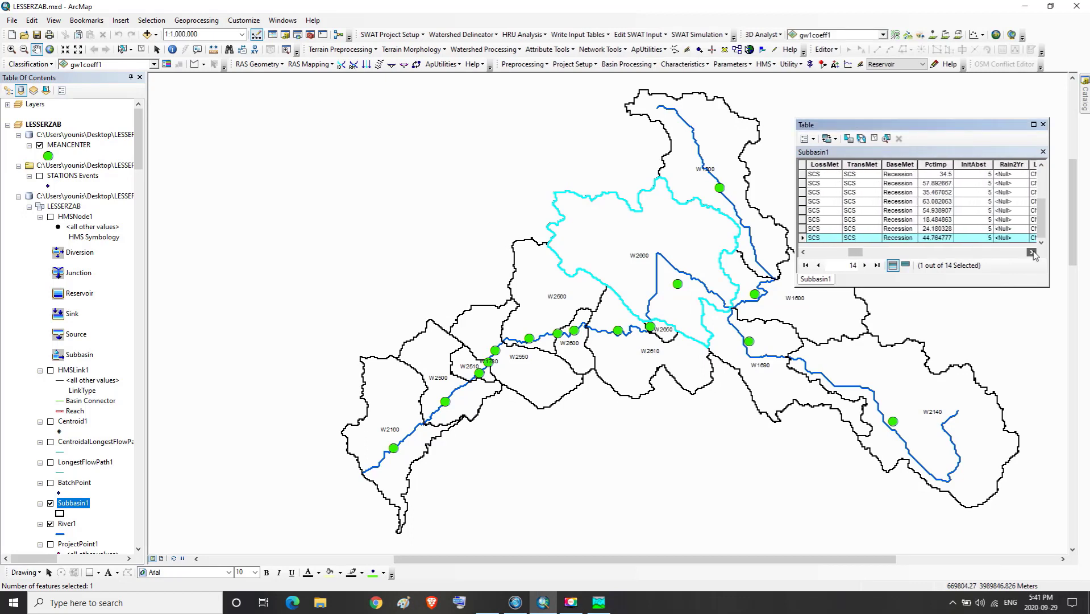
{"action": "left_click", "coordinate": [941, 238]}
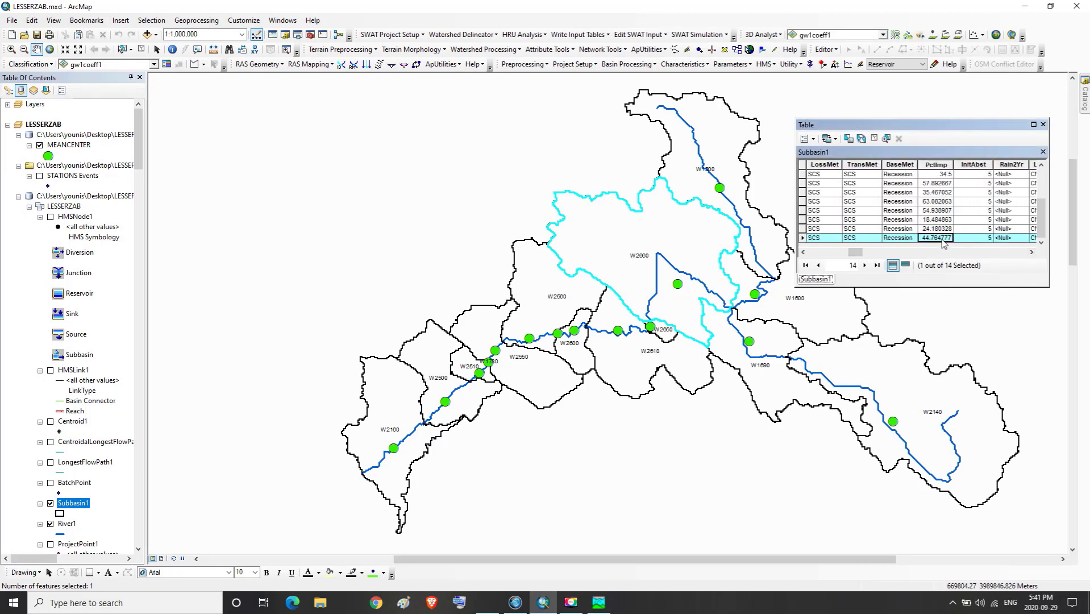
{"action": "left_click", "coordinate": [598, 602]}
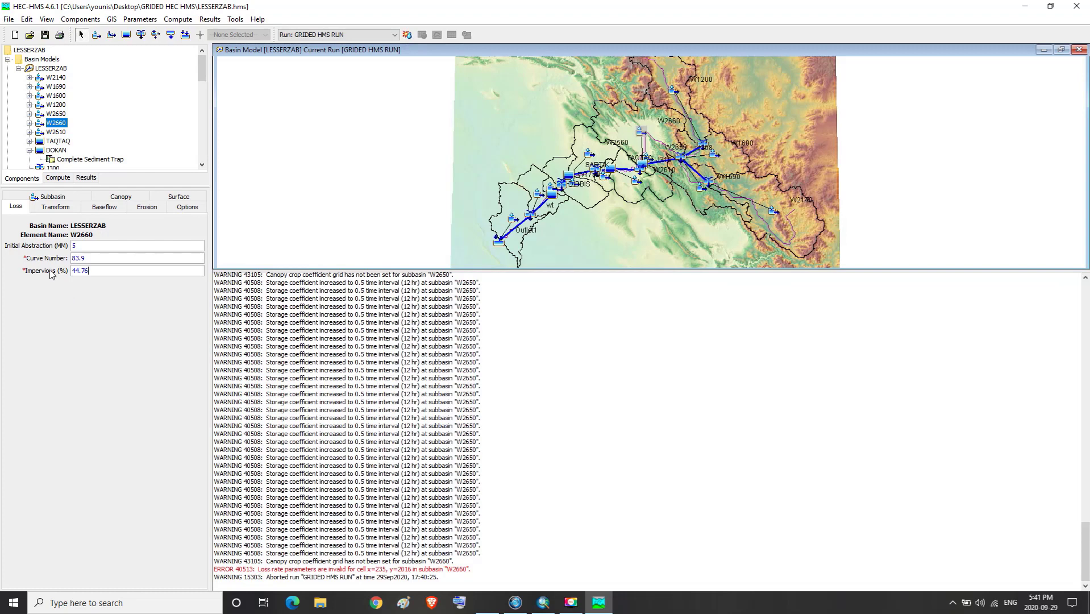
{"action": "left_click", "coordinate": [50, 198]}
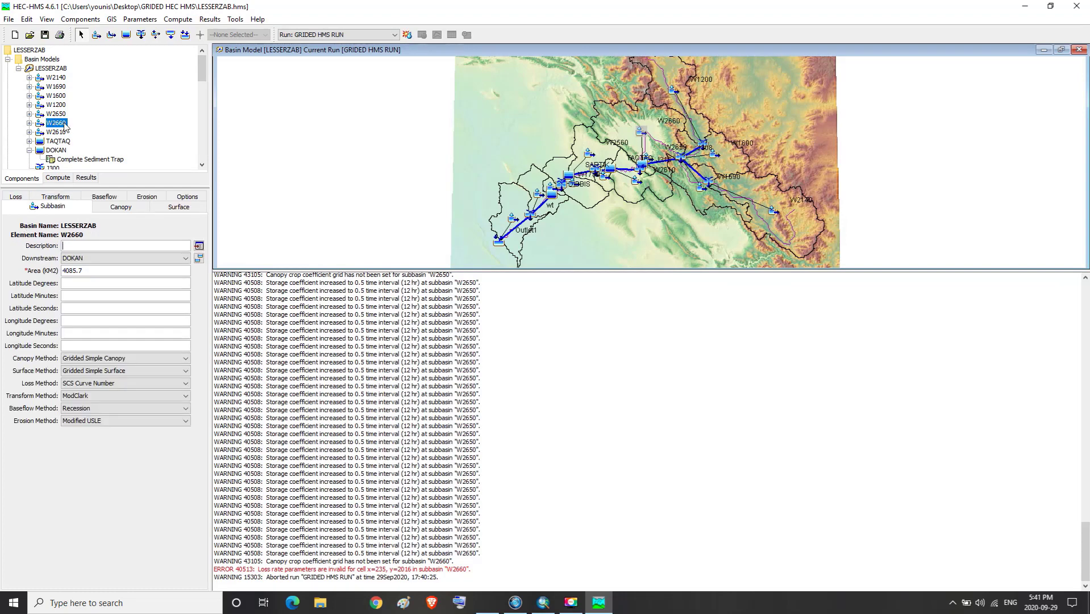
- Recompute GRIDED HMS RUN for the LESSERZAB basin model and highlight the loss rate error at the end of the message log
{"action": "left_click", "coordinate": [54, 69]}
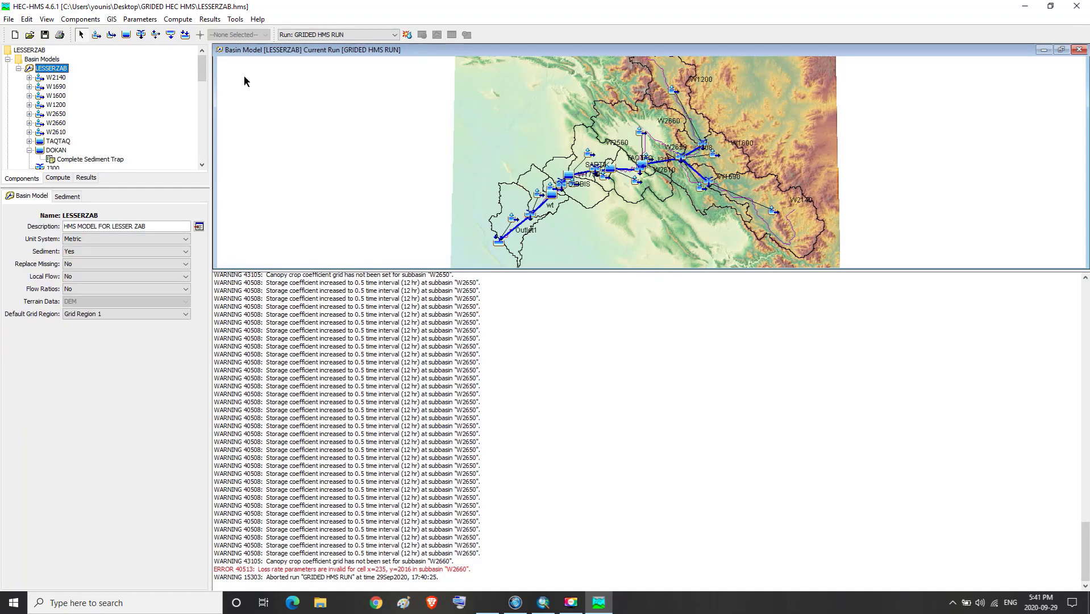
{"action": "left_click", "coordinate": [408, 36]}
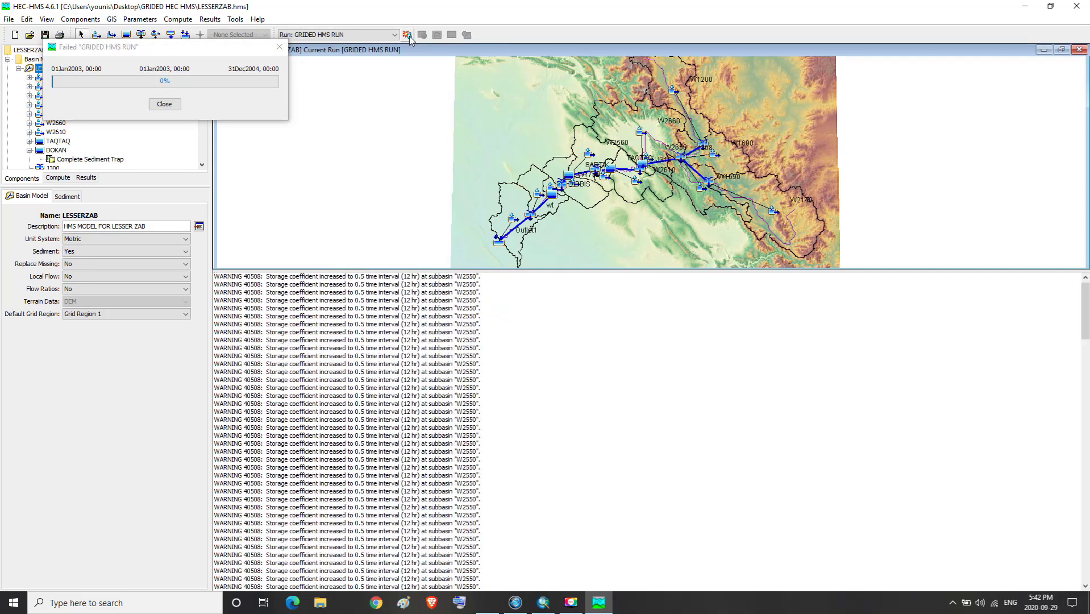
{"action": "left_click", "coordinate": [278, 50]}
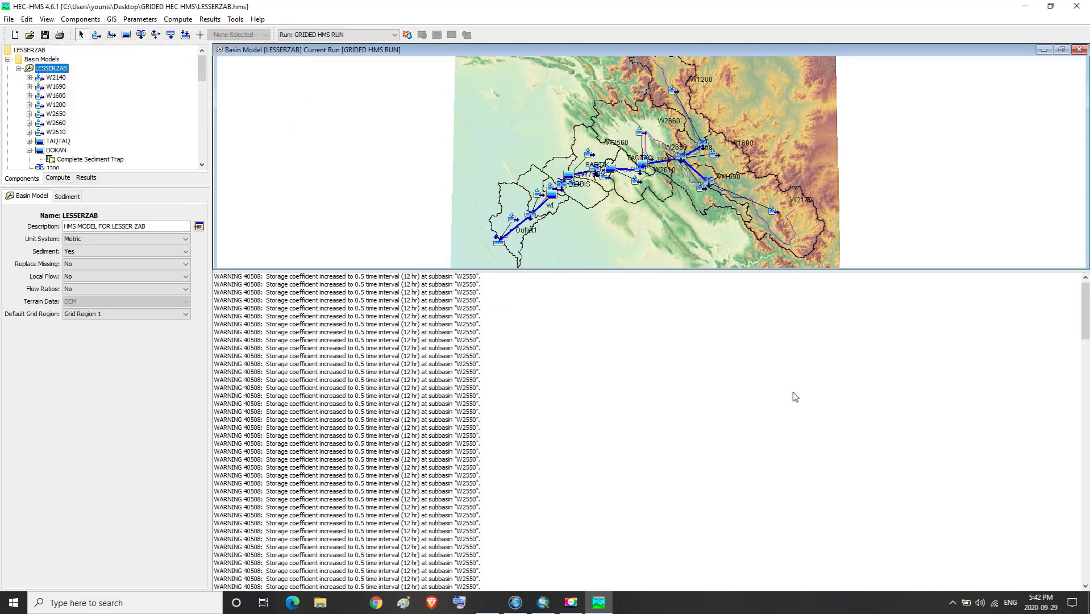
{"action": "left_click_drag", "start_coordinate": [1084, 316], "coordinate": [1086, 566]}
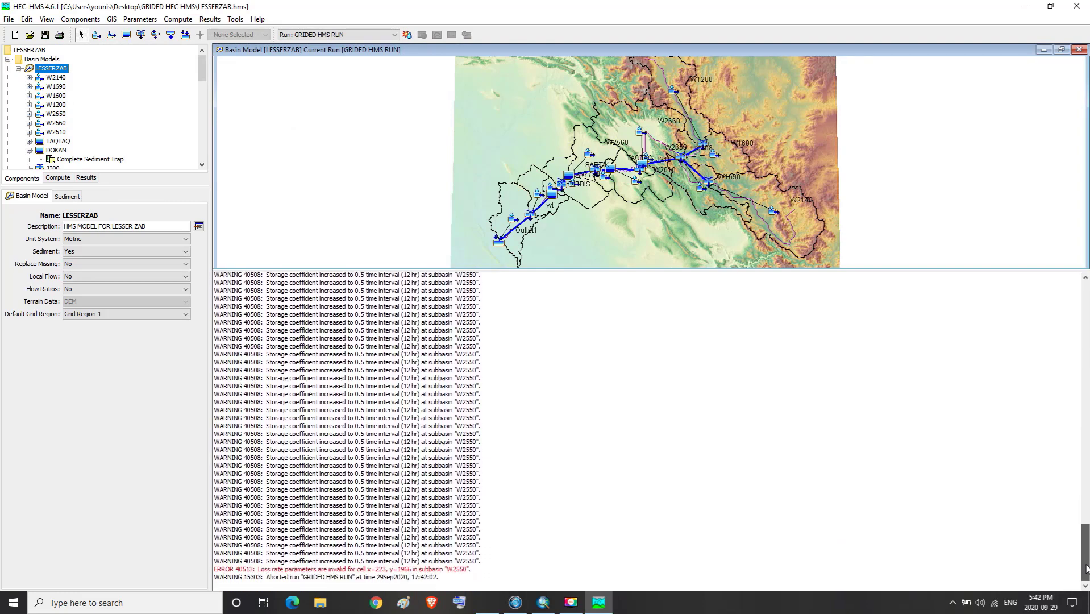
{"action": "left_click_drag", "start_coordinate": [215, 570], "coordinate": [483, 575]}
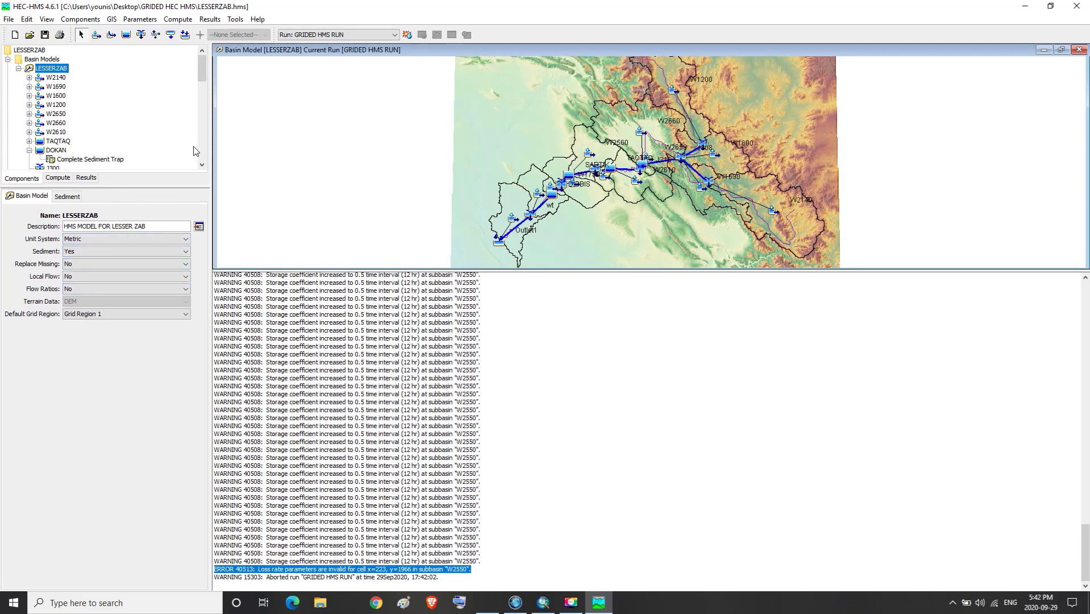
- Change subbasin W2550's loss method to SCS Curve Number and set its initial abstraction to 5 mm
{"action": "left_click", "coordinate": [203, 165]}
{"action": "left_click", "coordinate": [203, 165]}
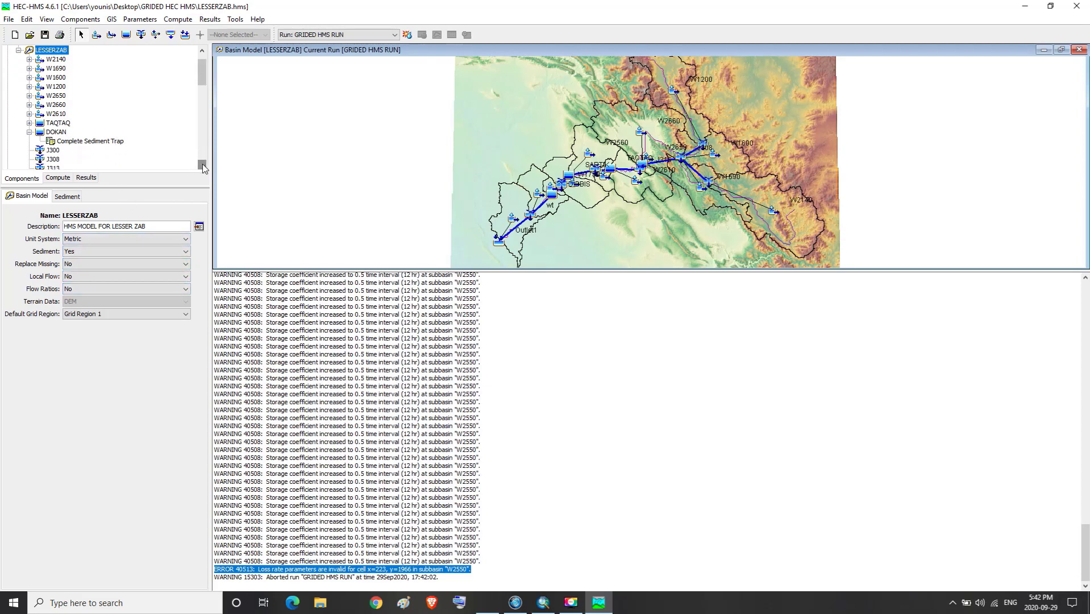
{"action": "left_click", "coordinate": [203, 165]}
{"action": "left_click", "coordinate": [202, 165]}
{"action": "left_click", "coordinate": [203, 164]}
{"action": "left_click", "coordinate": [203, 165]}
{"action": "left_click", "coordinate": [202, 165]}
{"action": "left_click", "coordinate": [203, 165]}
{"action": "left_click", "coordinate": [202, 164]}
{"action": "left_click", "coordinate": [202, 164]}
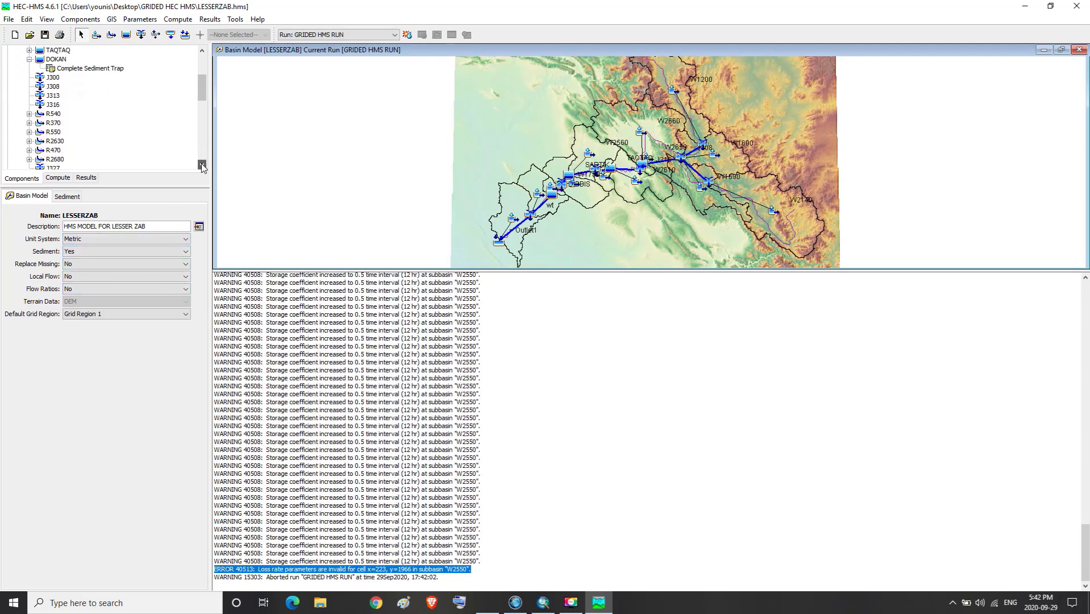
{"action": "left_click", "coordinate": [202, 164]}
{"action": "left_click", "coordinate": [202, 165]}
{"action": "left_click", "coordinate": [202, 165]}
{"action": "left_click", "coordinate": [203, 165]}
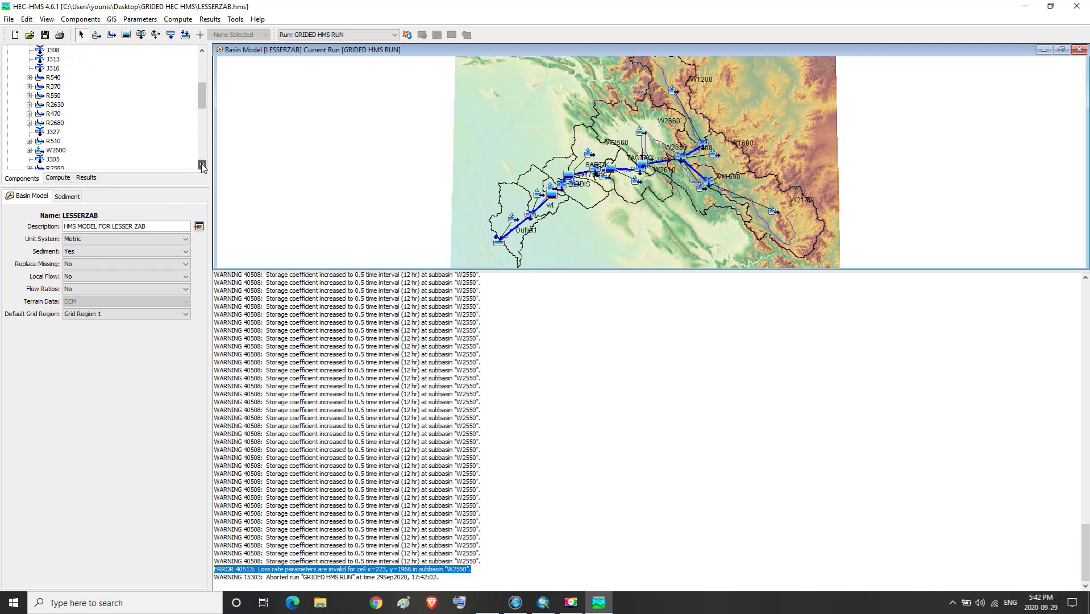
{"action": "left_click", "coordinate": [203, 165]}
{"action": "left_click", "coordinate": [203, 165]}
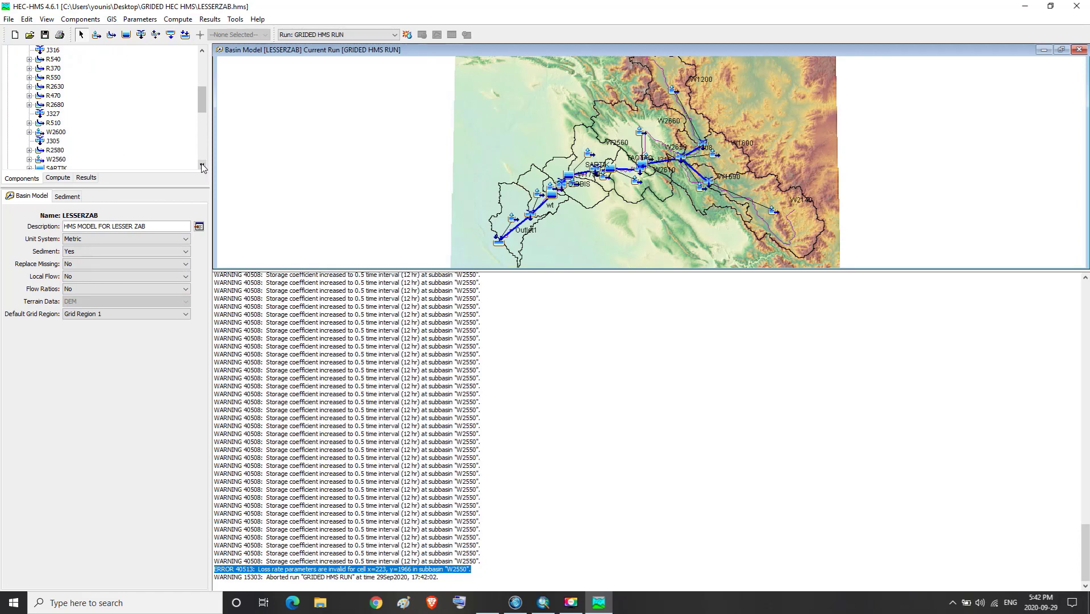
{"action": "left_click", "coordinate": [202, 164]}
{"action": "left_click", "coordinate": [203, 165]}
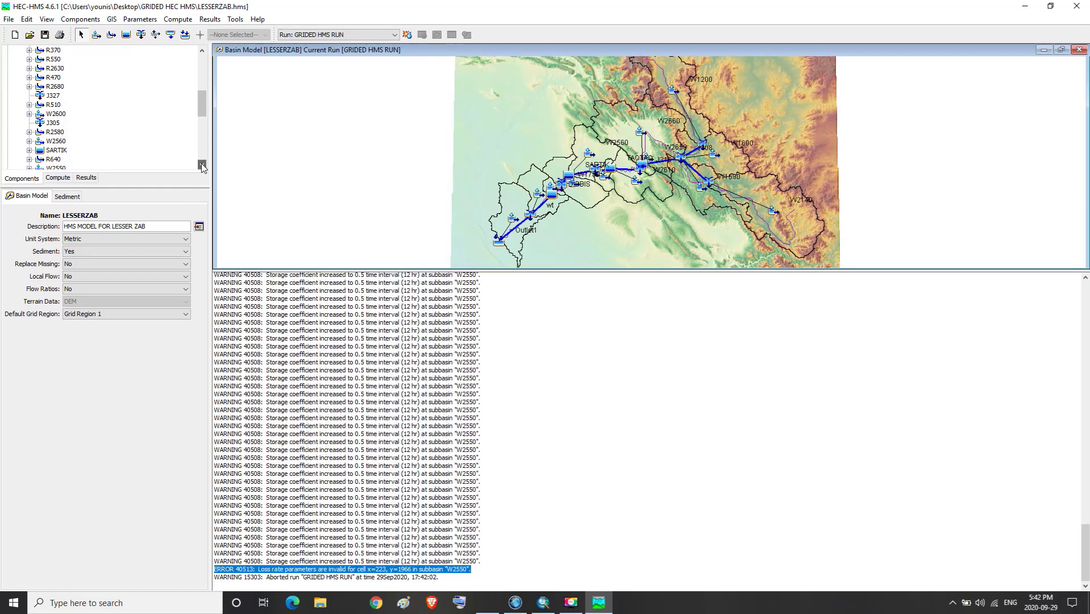
{"action": "left_click", "coordinate": [202, 165]}
{"action": "left_click", "coordinate": [203, 165]}
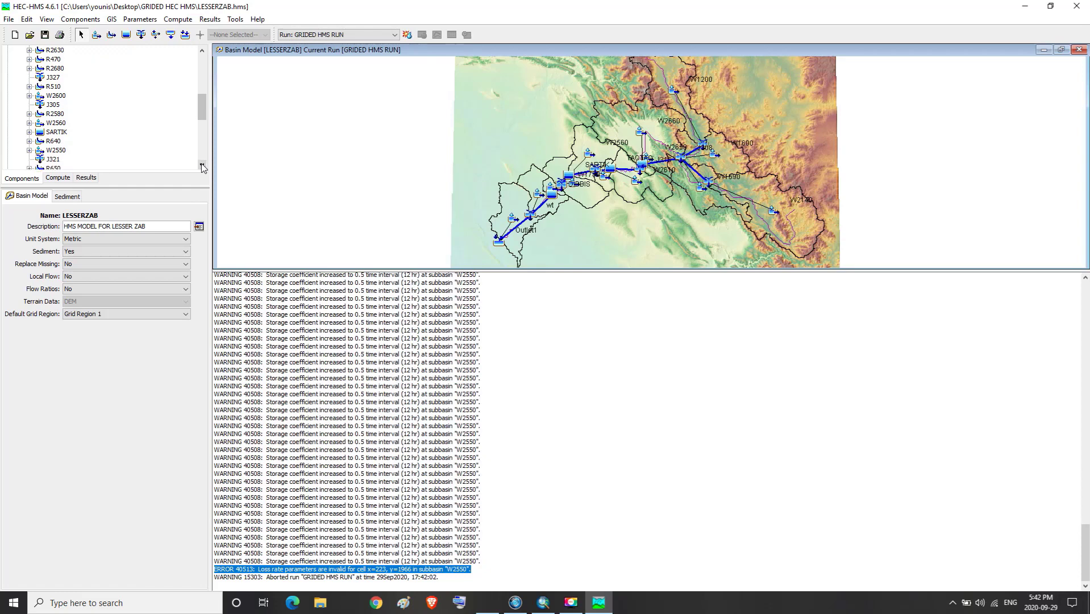
{"action": "left_click", "coordinate": [55, 151]}
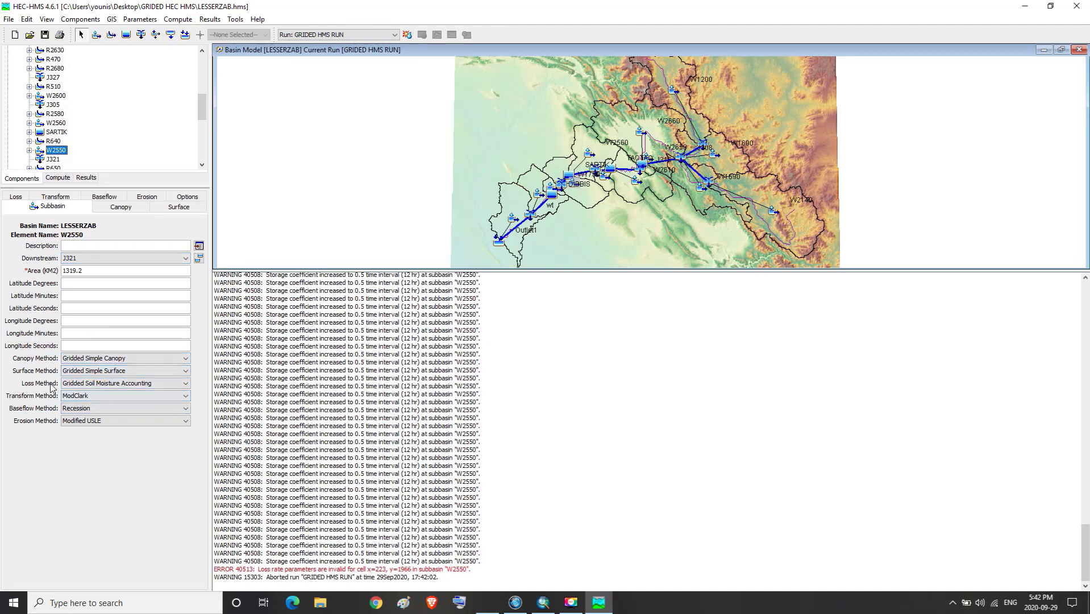
{"action": "left_click", "coordinate": [174, 384]}
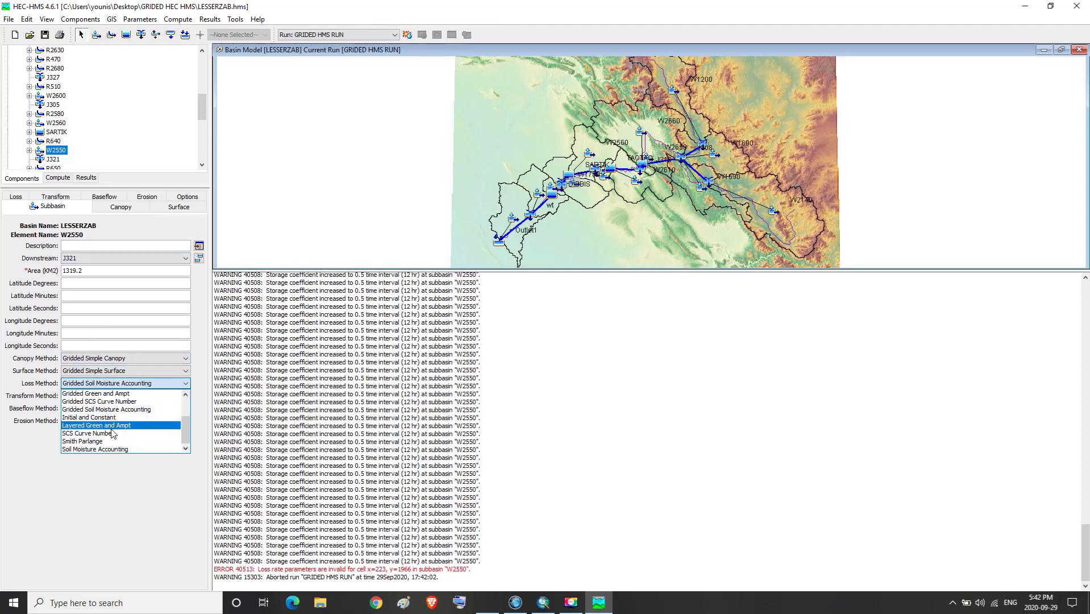
{"action": "left_click", "coordinate": [90, 432]}
{"action": "left_click", "coordinate": [81, 425]}
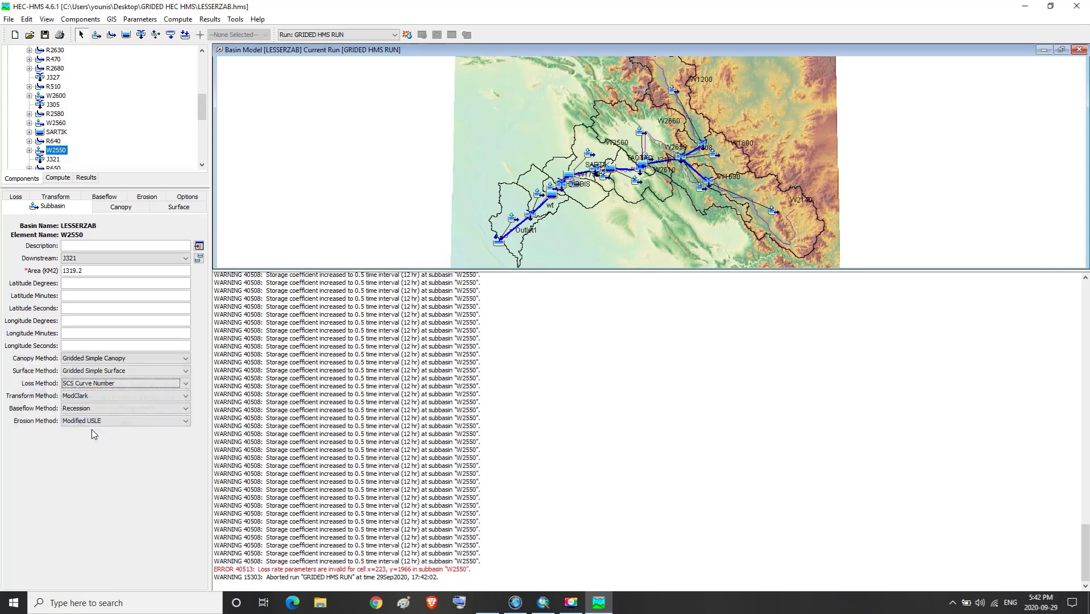
{"action": "left_click", "coordinate": [22, 199]}
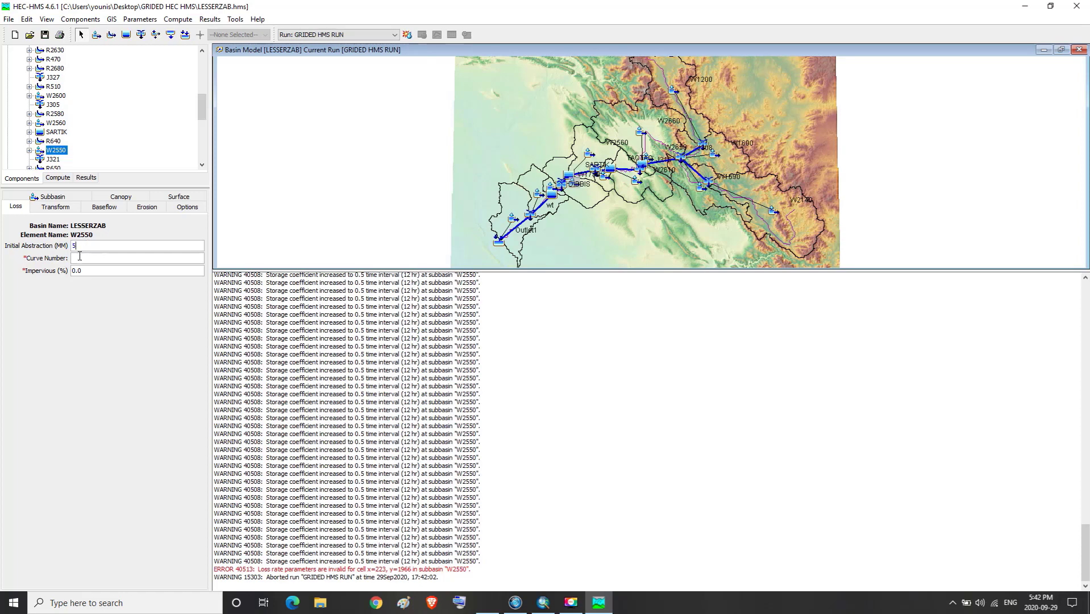
- Select W2550 in ArcMap's Subbasin1 table, look up its BasinCN, and set the subbasin's curve number to 71.25 in HEC-HMS
{"action": "left_click", "coordinate": [602, 604]}
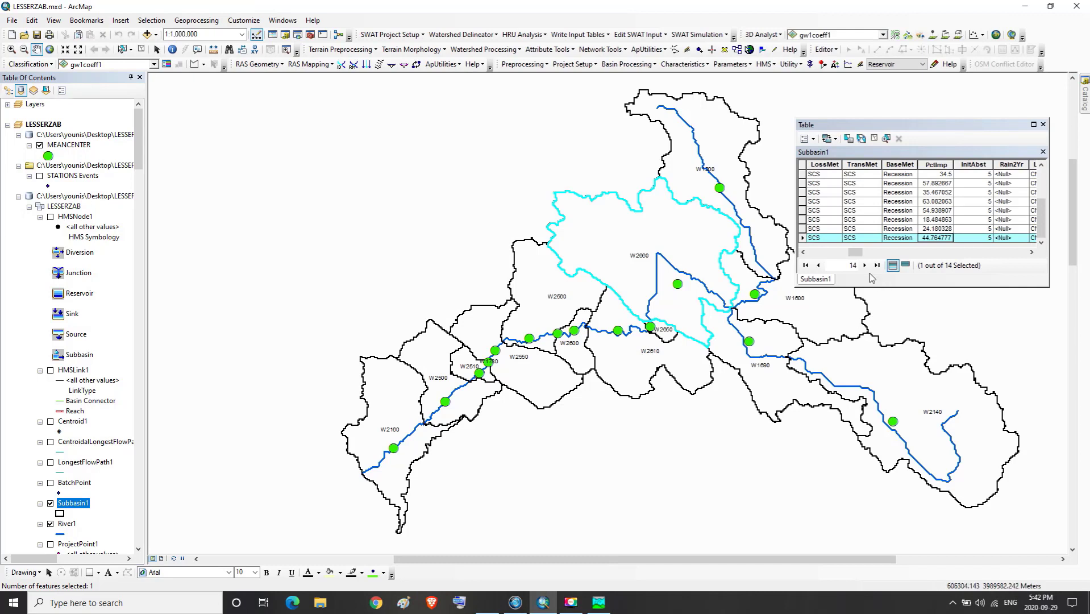
{"action": "left_click_drag", "start_coordinate": [855, 252], "coordinate": [831, 256]}
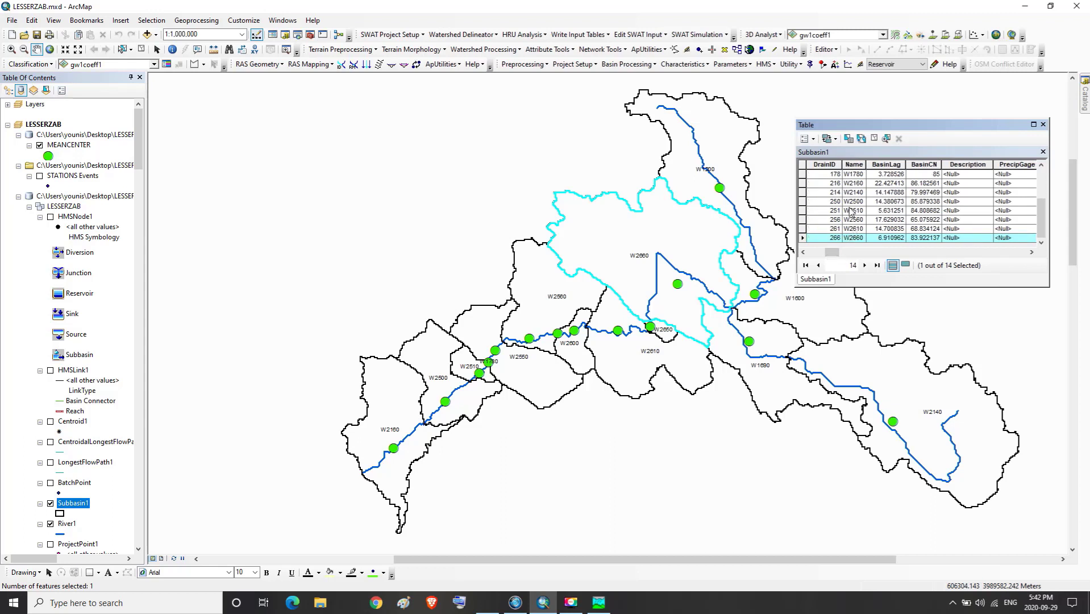
{"action": "left_click", "coordinate": [1041, 167]}
{"action": "left_click", "coordinate": [1041, 167]}
{"action": "left_click", "coordinate": [1041, 167]}
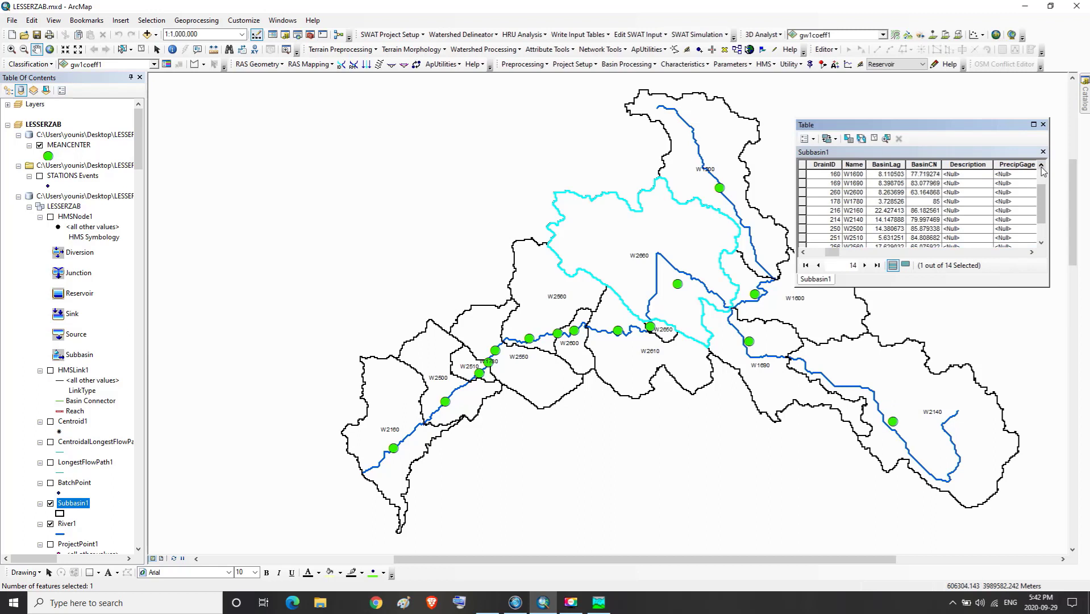
{"action": "left_click", "coordinate": [1041, 167]}
{"action": "left_click", "coordinate": [1041, 167]}
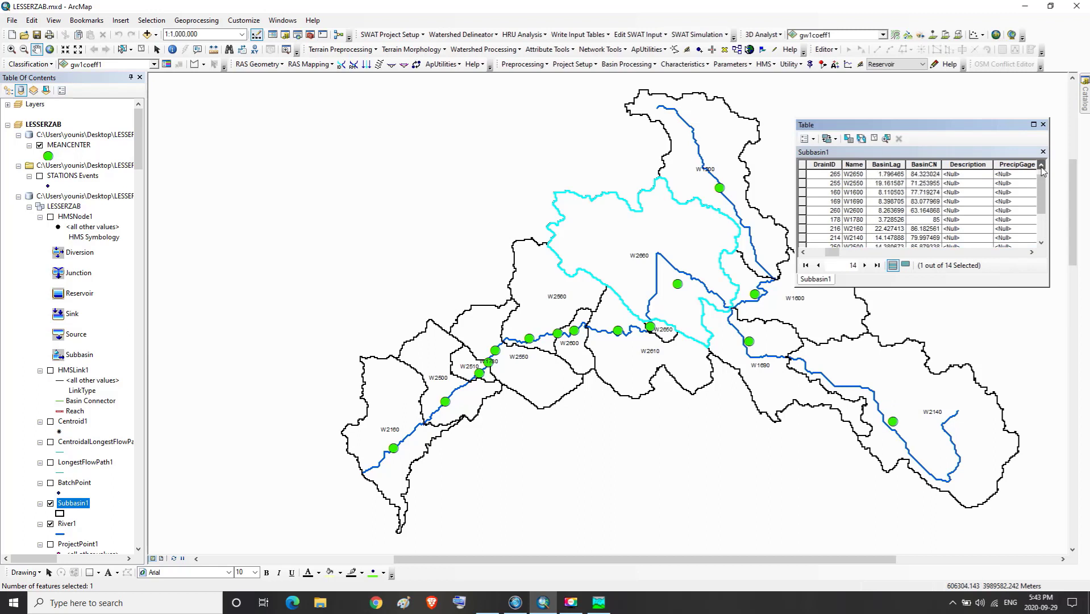
{"action": "left_click", "coordinate": [802, 183]}
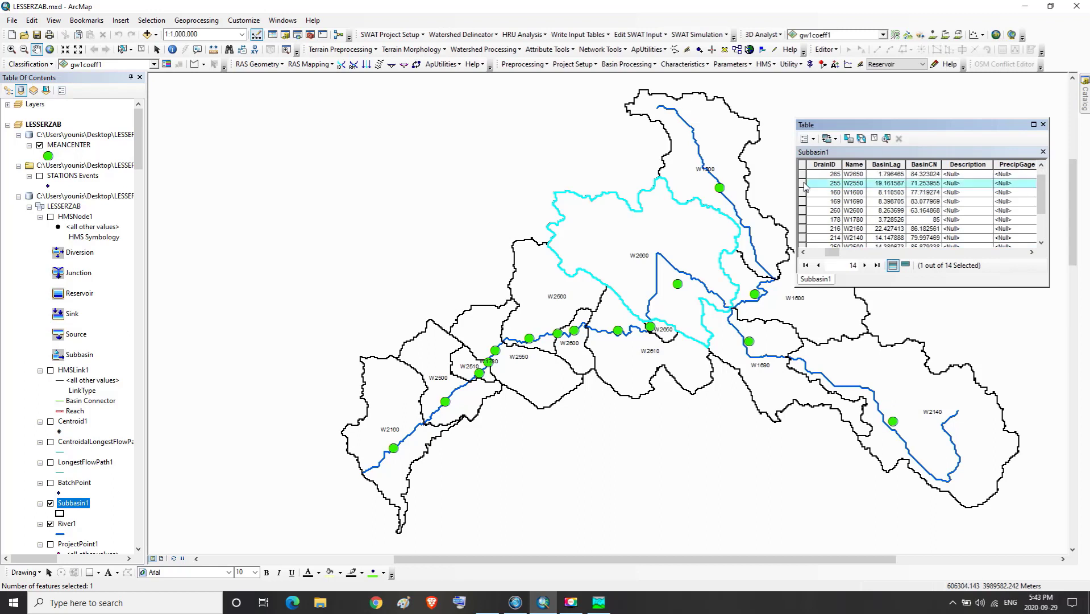
{"action": "left_click", "coordinate": [1032, 252]}
{"action": "left_click", "coordinate": [1032, 252]}
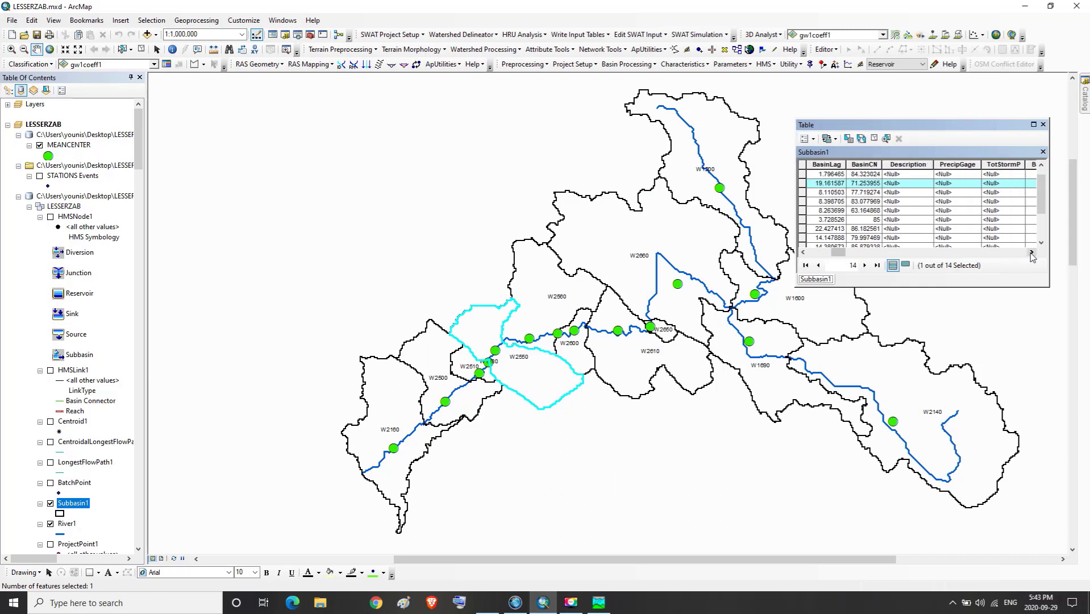
{"action": "left_click", "coordinate": [875, 185]}
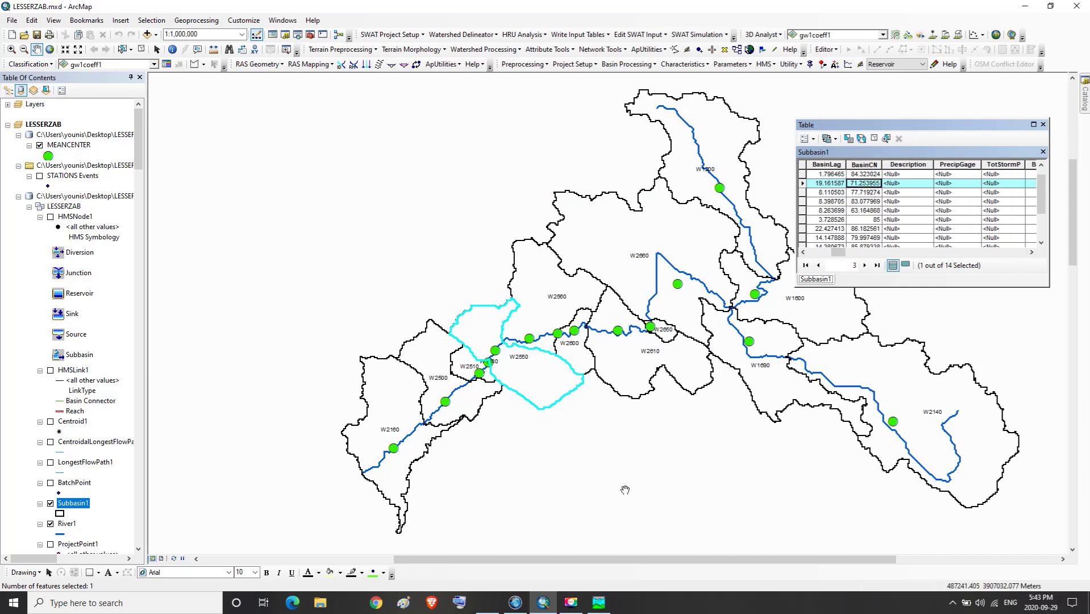
{"action": "left_click", "coordinate": [599, 604]}
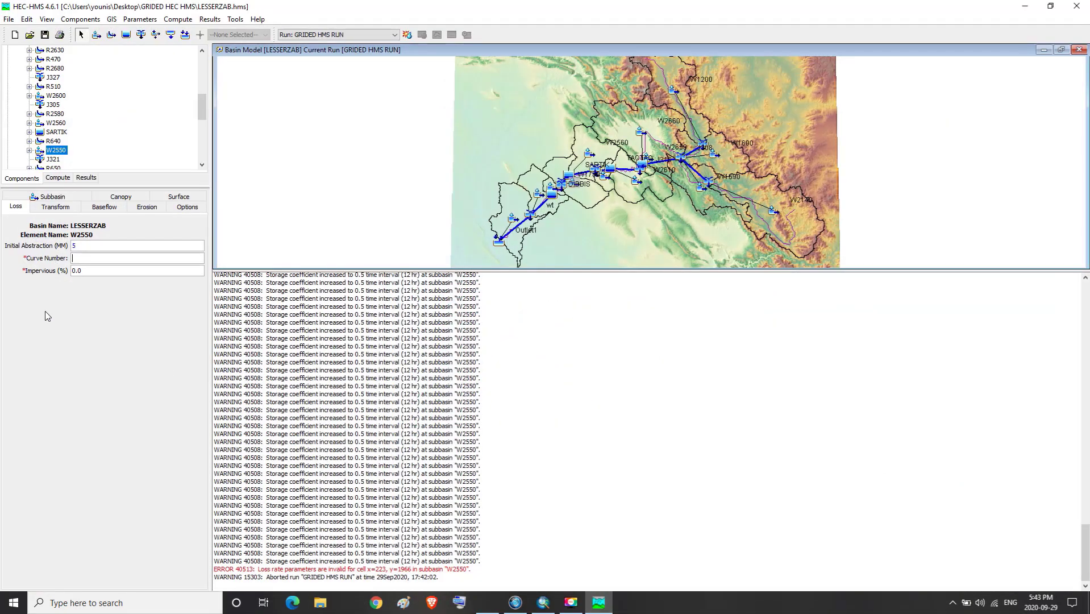
{"action": "type", "text": "71.25"}
- Look up W2550's PctImp in ArcMap's Subbasin1 table and set the subbasin's impervious percentage to 17.68 in HEC-HMS
{"action": "left_click", "coordinate": [599, 602]}
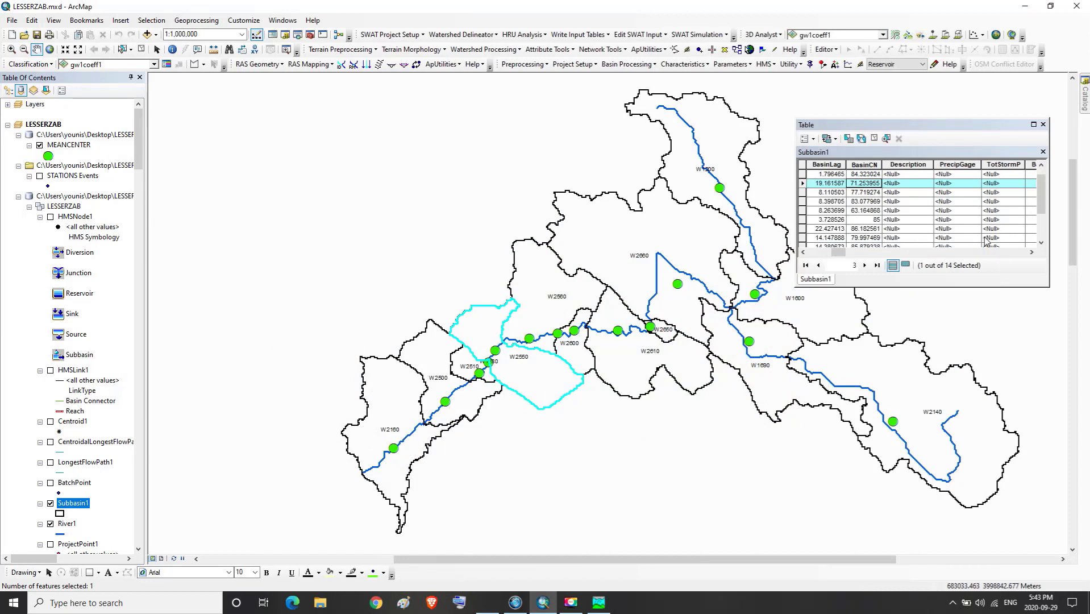
{"action": "left_click", "coordinate": [1032, 252]}
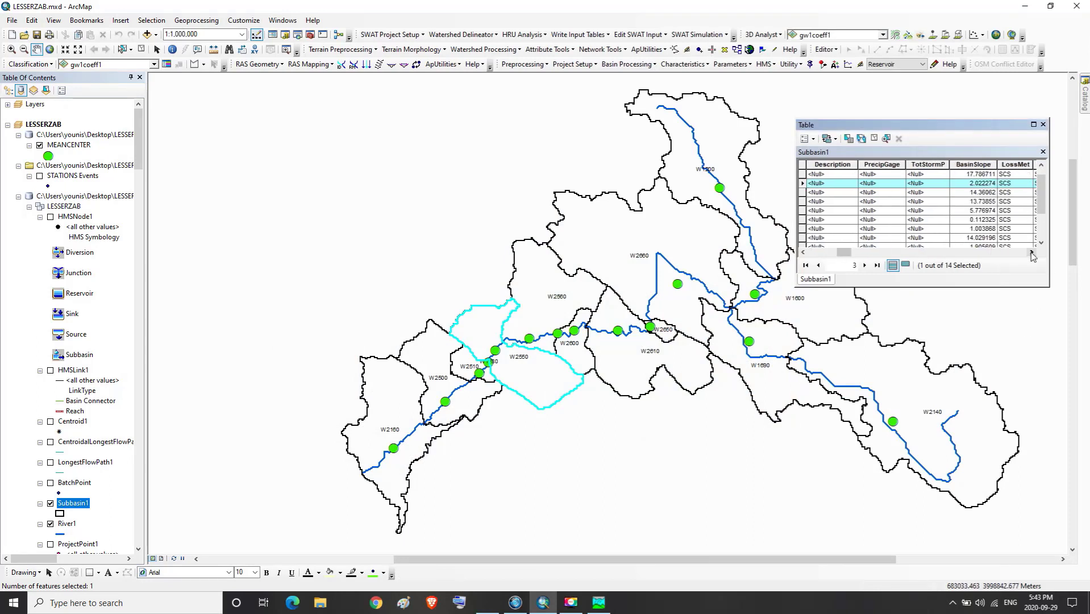
{"action": "left_click", "coordinate": [1032, 252]}
{"action": "left_click", "coordinate": [1032, 253]}
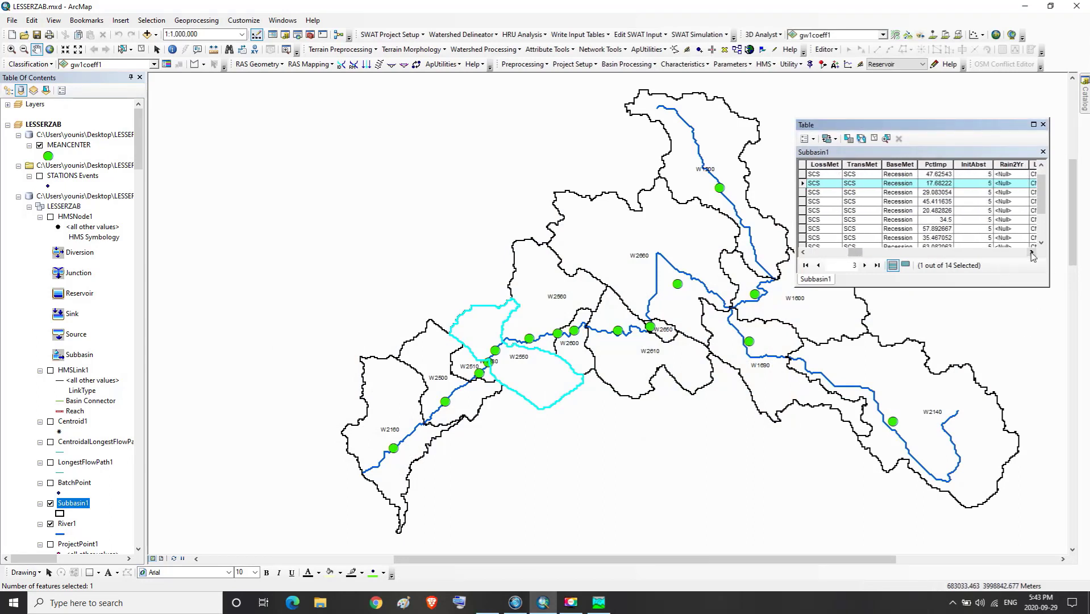
{"action": "left_click", "coordinate": [936, 183]}
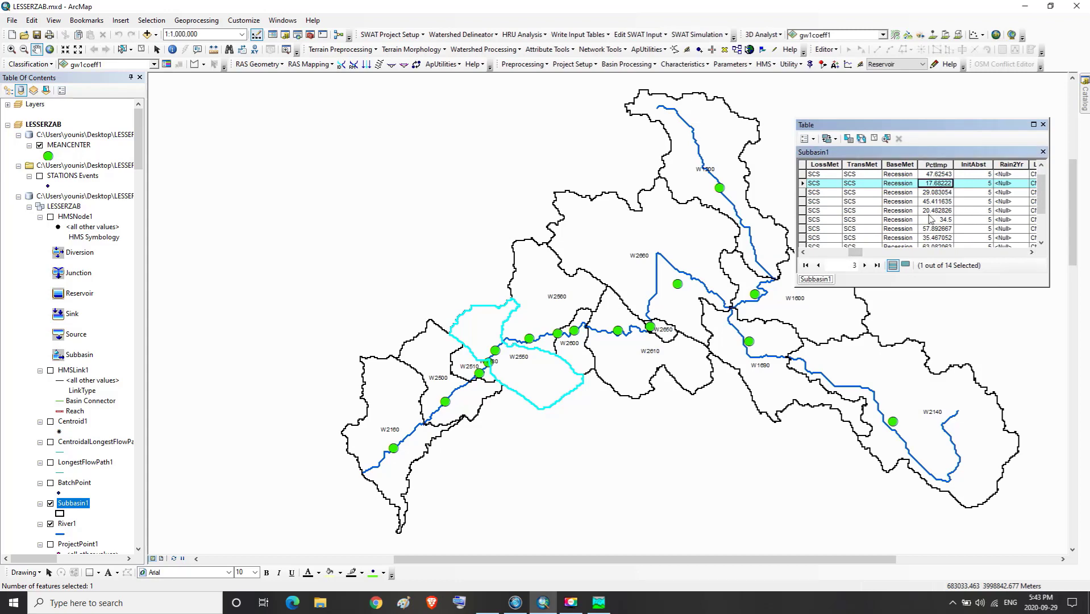
{"action": "left_click", "coordinate": [599, 602]}
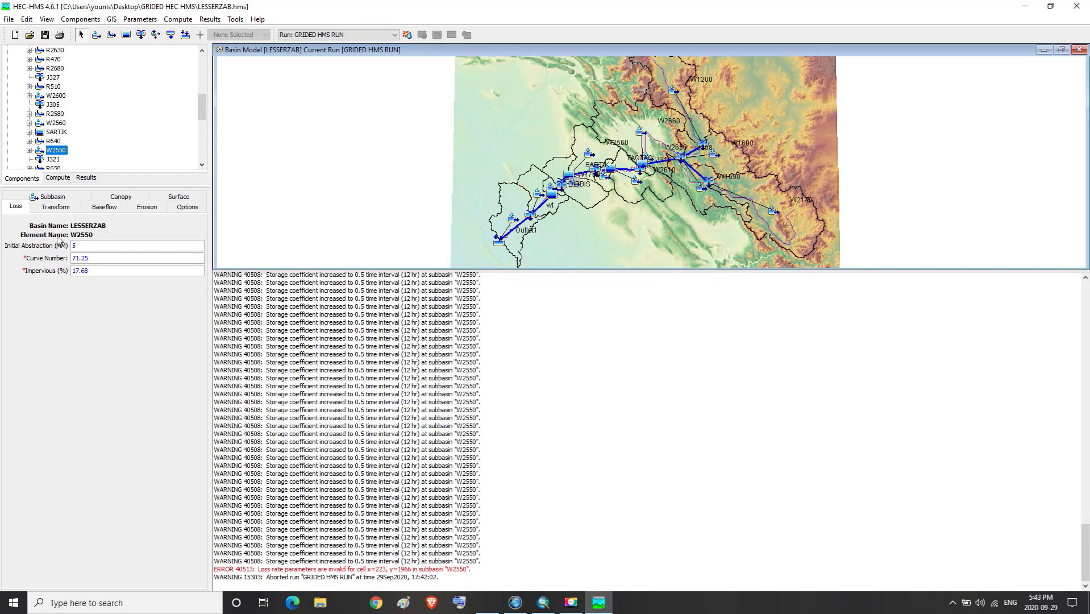
{"action": "left_click", "coordinate": [50, 196]}
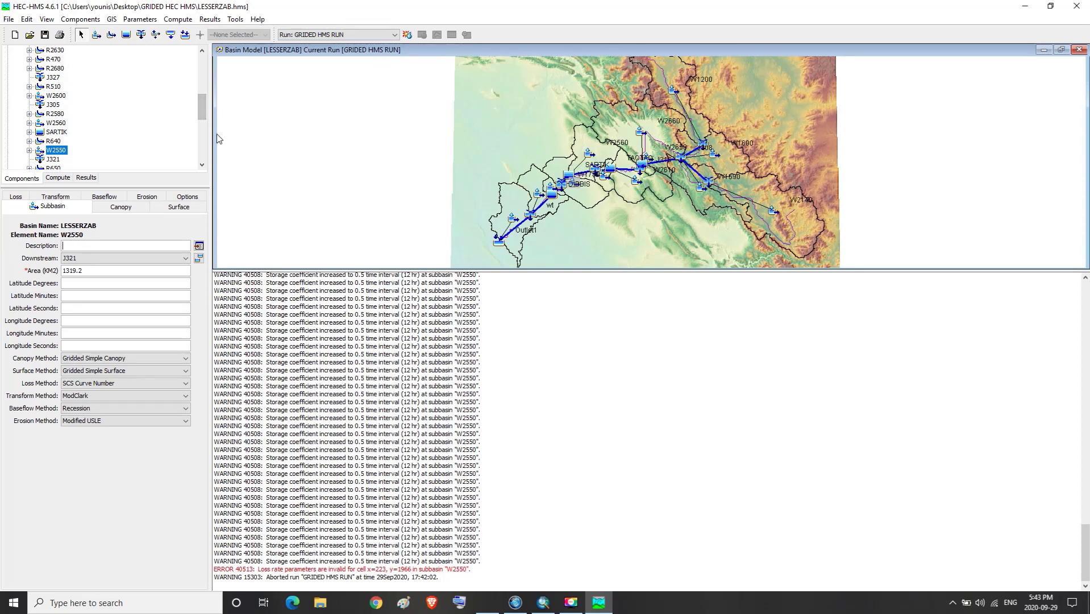
- Recompute GRIDED HMS RUN with W2550's new loss parameters and highlight the loss rate error at the end of the message log
{"action": "left_click", "coordinate": [407, 36]}
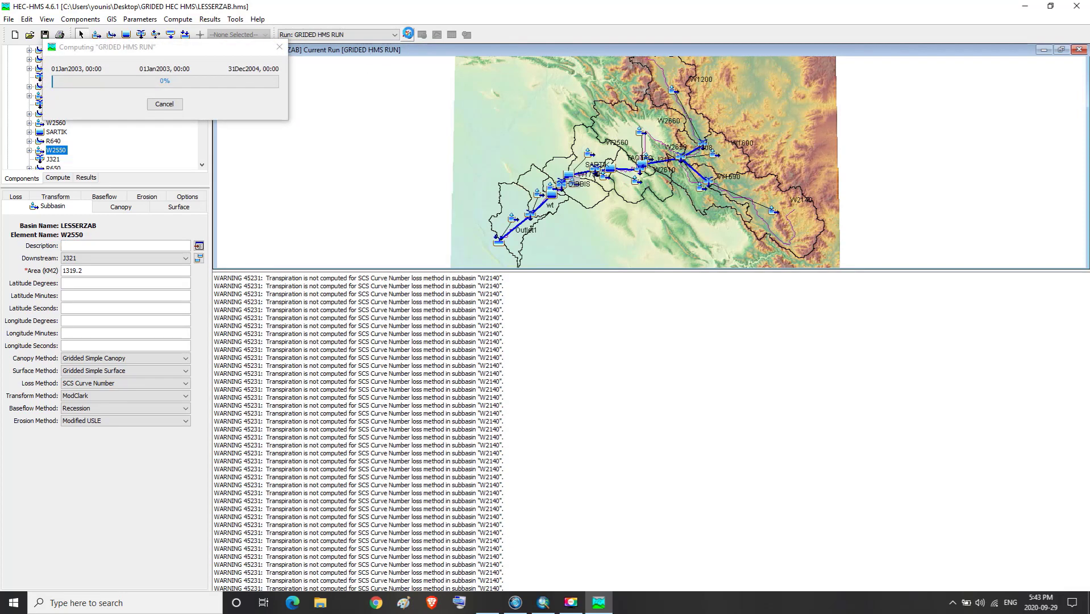
{"action": "left_click", "coordinate": [278, 47]}
{"action": "left_click_drag", "start_coordinate": [1085, 315], "coordinate": [1086, 554]}
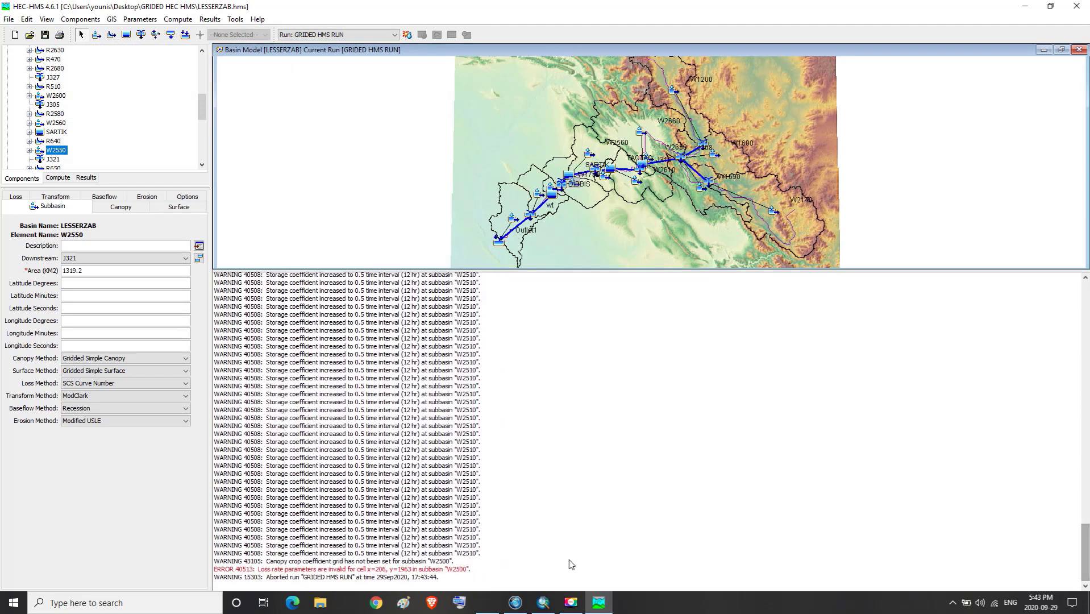
{"action": "left_click_drag", "start_coordinate": [215, 571], "coordinate": [469, 569]}
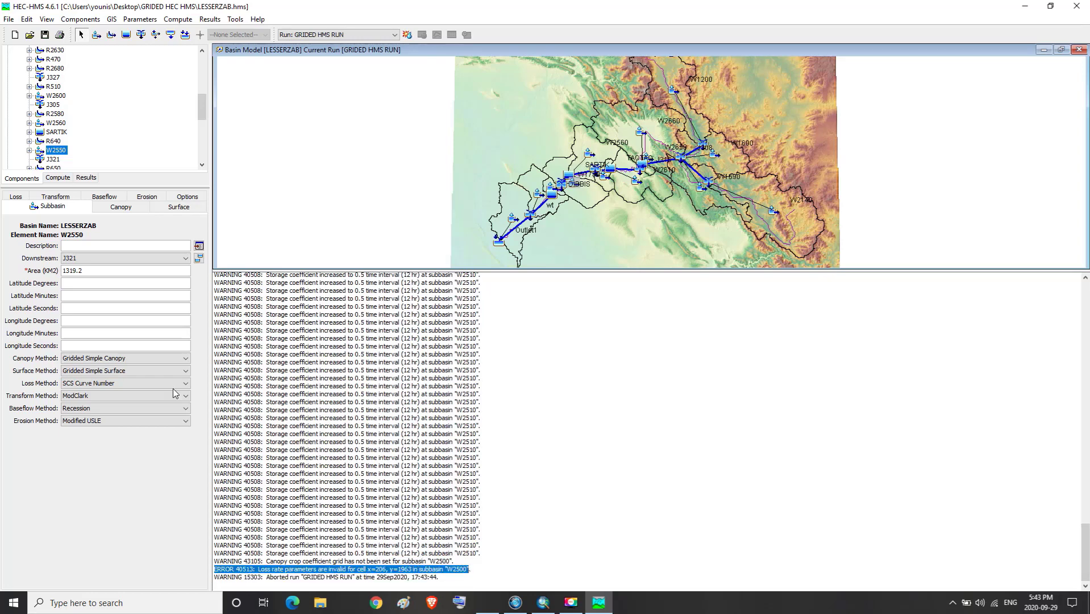
- Change subbasin W2500's loss method to SCS Curve Number and set its initial abstraction to 5 mm
{"action": "left_click", "coordinate": [202, 164]}
{"action": "left_click", "coordinate": [202, 165]}
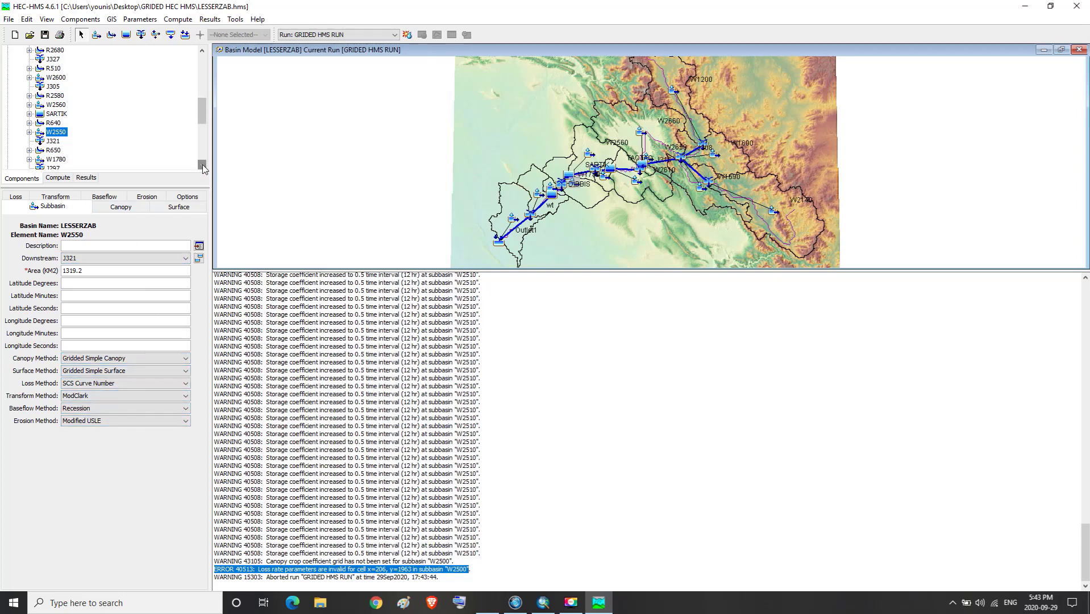
{"action": "left_click", "coordinate": [202, 165]}
{"action": "left_click", "coordinate": [202, 164]}
{"action": "left_click", "coordinate": [202, 165]}
{"action": "left_click", "coordinate": [202, 165]}
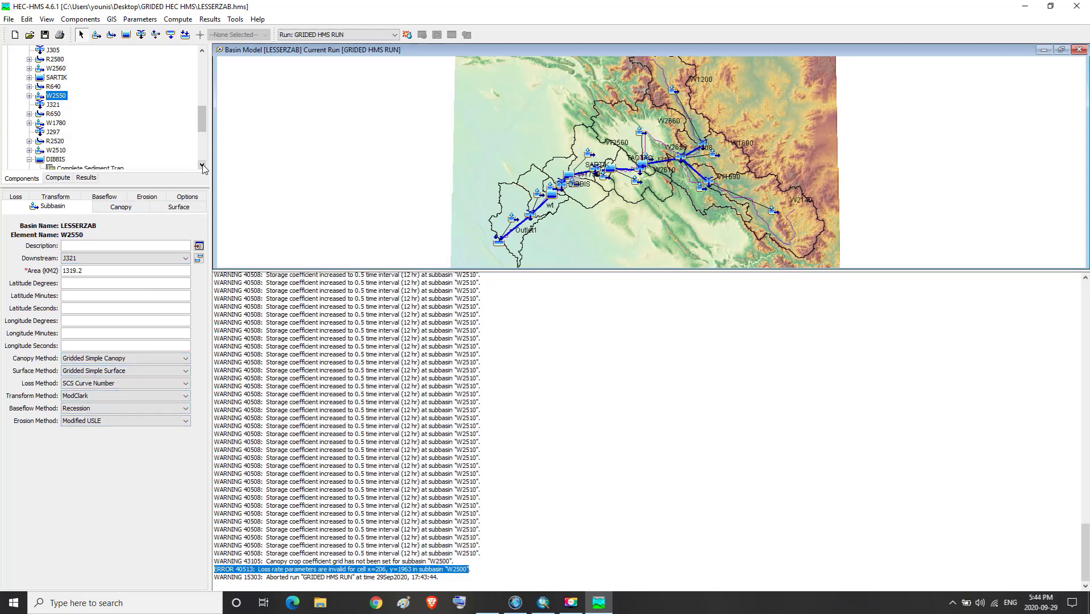
{"action": "left_click", "coordinate": [202, 165]}
{"action": "left_click", "coordinate": [202, 165]}
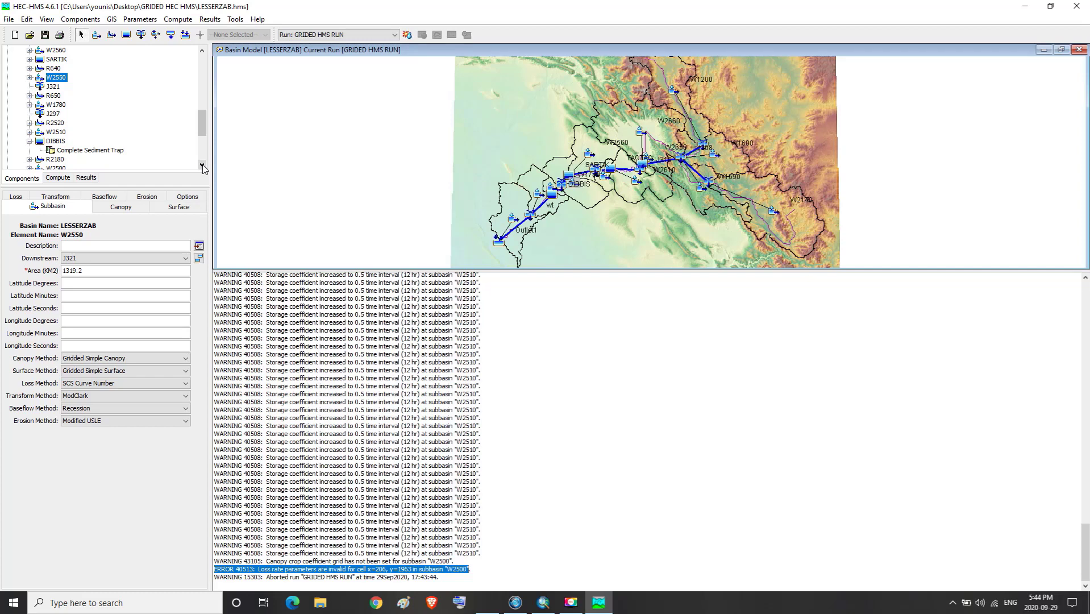
{"action": "left_click", "coordinate": [202, 165]}
{"action": "left_click", "coordinate": [202, 165]}
{"action": "left_click", "coordinate": [202, 165]}
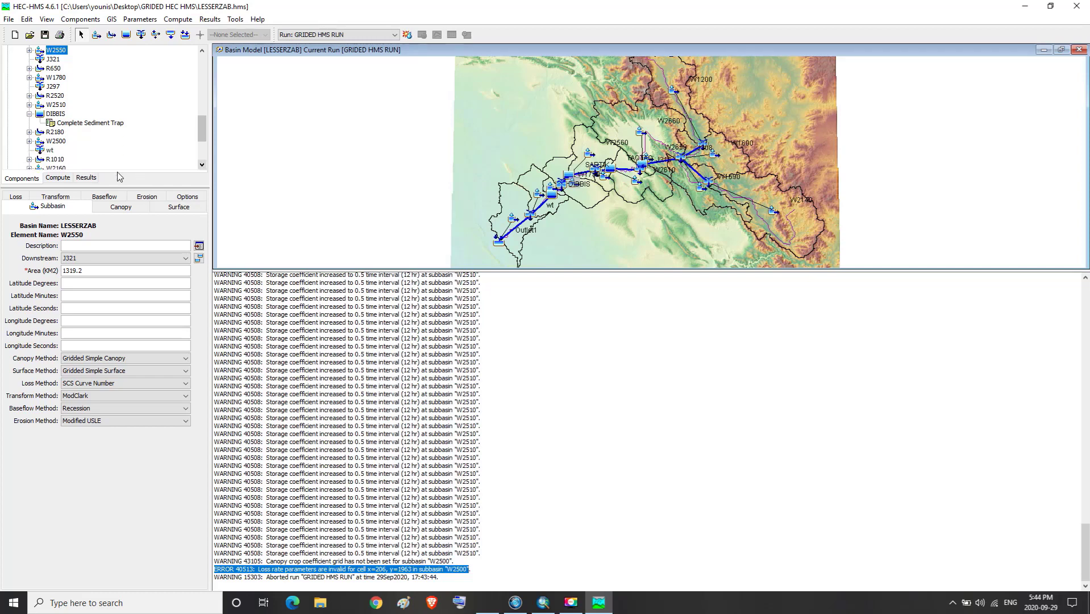
{"action": "left_click", "coordinate": [55, 142]}
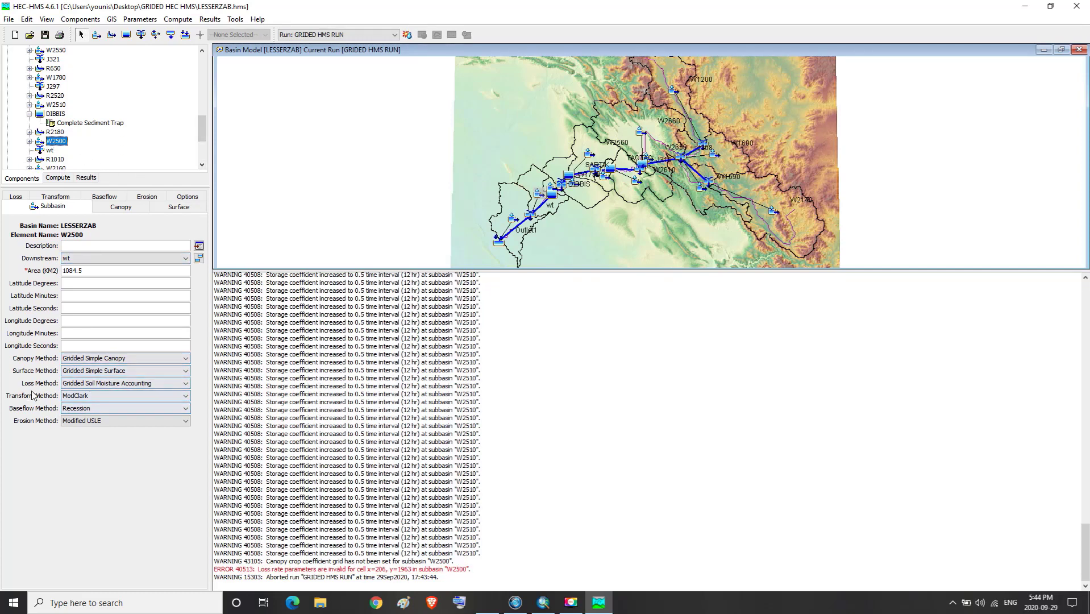
{"action": "left_click", "coordinate": [185, 383]}
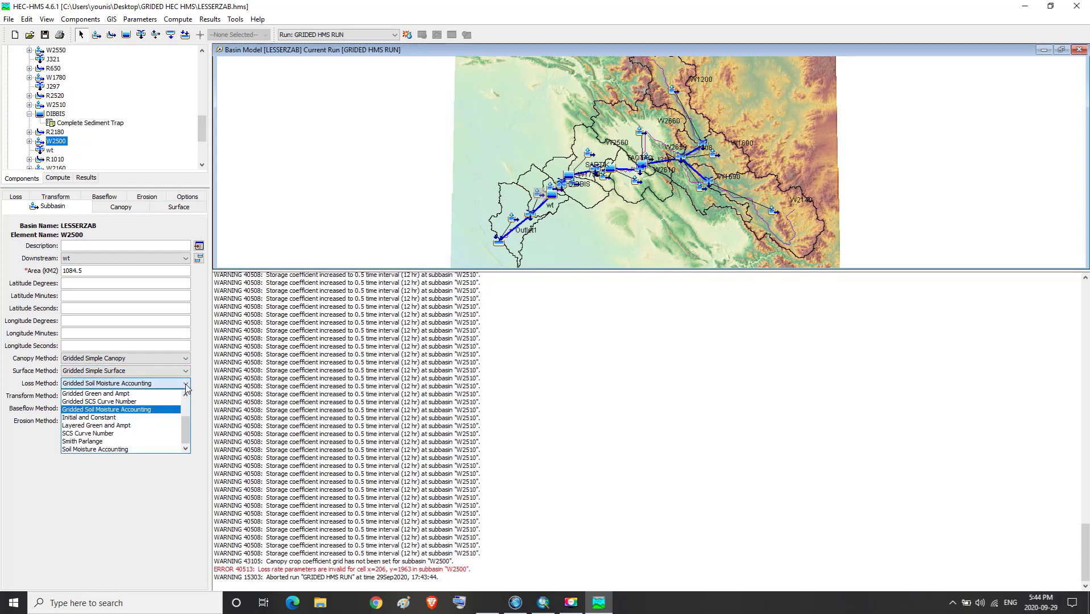
{"action": "left_click", "coordinate": [71, 433]}
{"action": "left_click", "coordinate": [78, 427]}
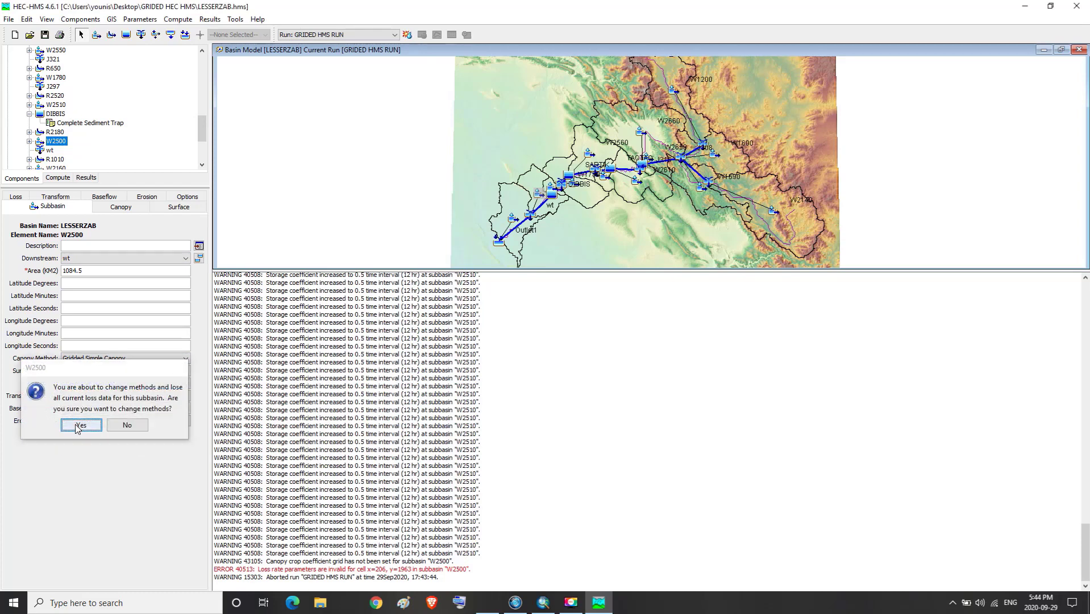
{"action": "left_click", "coordinate": [16, 198]}
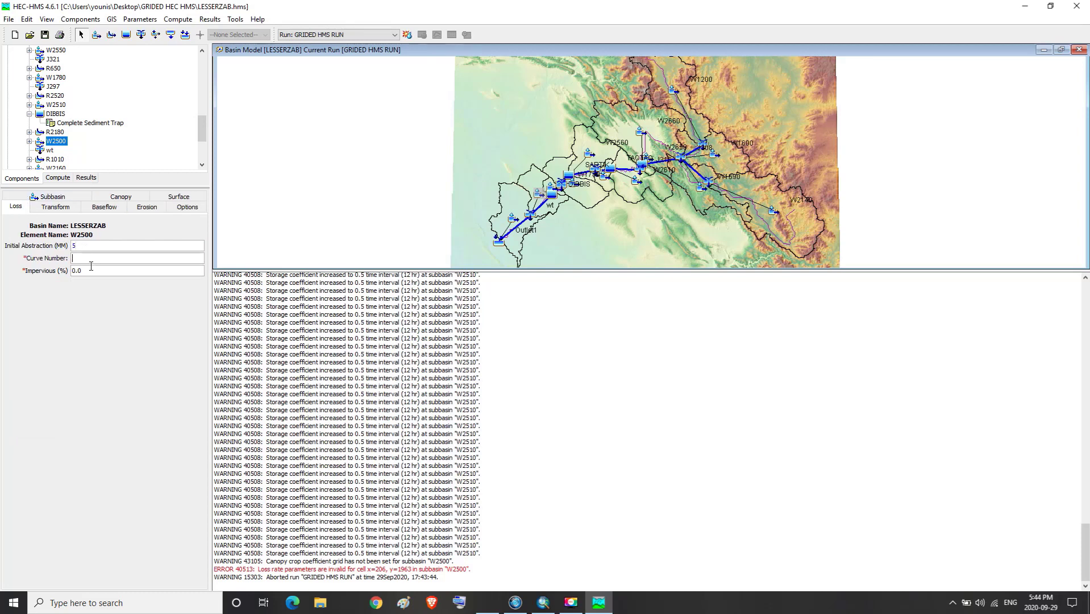
- Select W2500 in ArcMap's Subbasin1 table, look up its BasinCN, and set the subbasin's curve number to 85.87 in HEC-HMS
{"action": "left_click", "coordinate": [591, 602]}
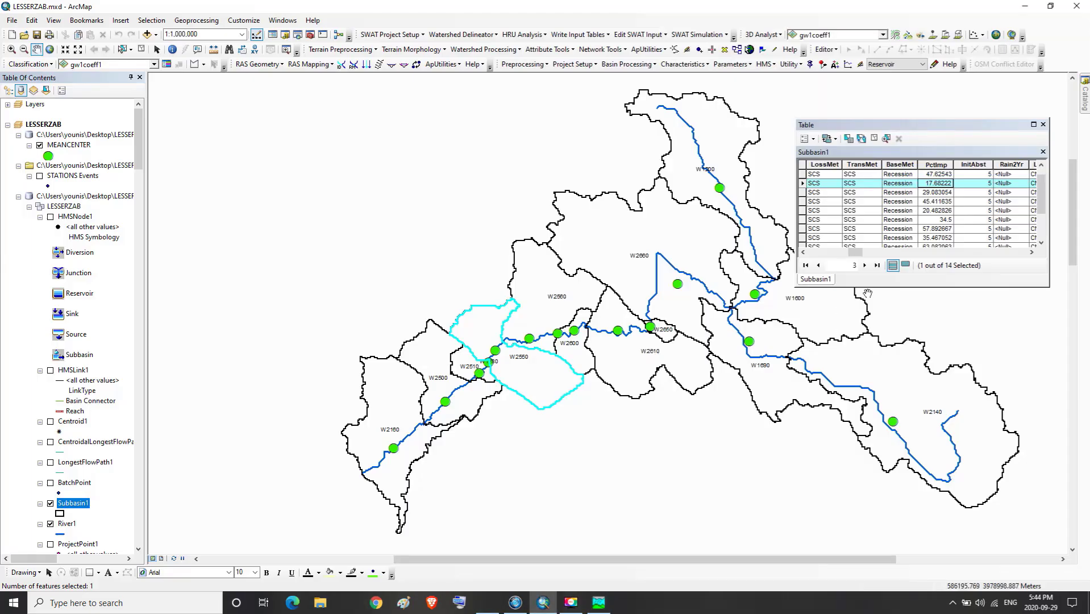
{"action": "left_click_drag", "start_coordinate": [854, 251], "coordinate": [828, 257]}
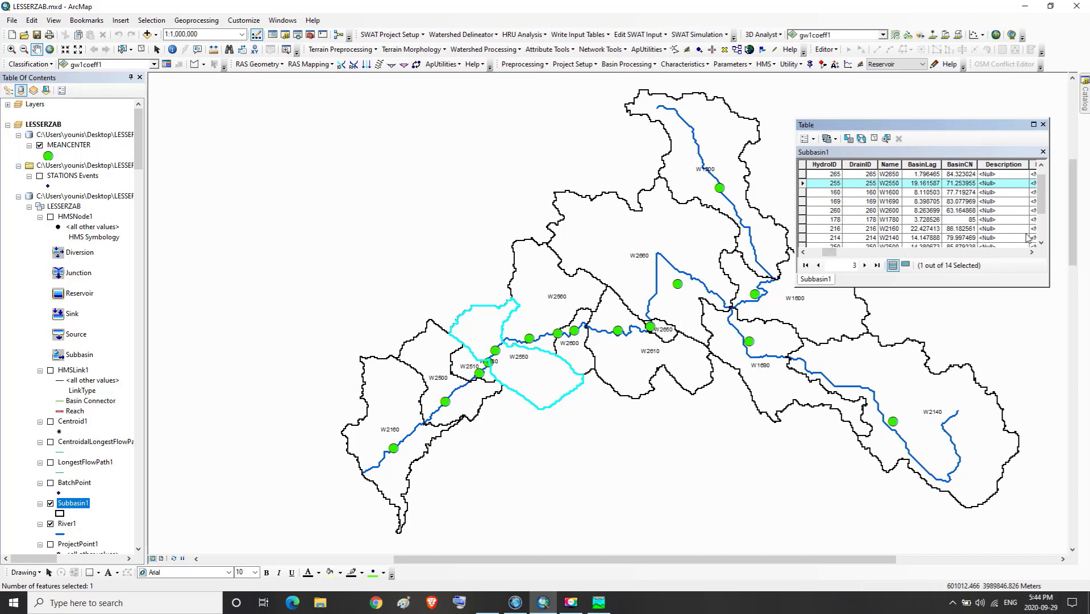
{"action": "left_click_drag", "start_coordinate": [1044, 212], "coordinate": [1044, 200]}
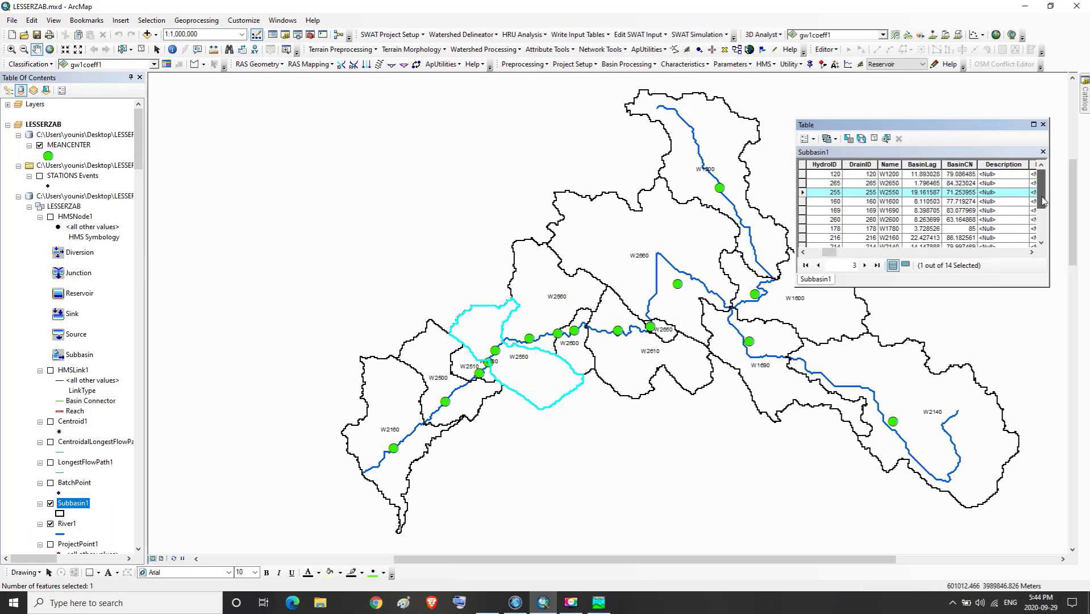
{"action": "left_click", "coordinate": [1041, 245]}
{"action": "left_click", "coordinate": [1040, 245]}
{"action": "left_click", "coordinate": [1041, 244]}
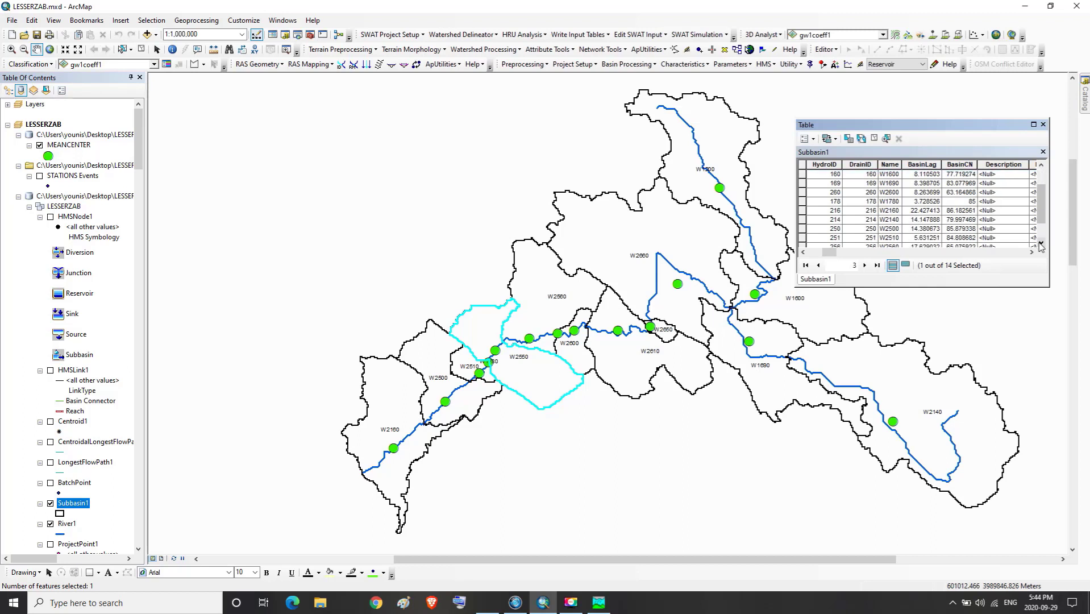
{"action": "left_click", "coordinate": [1040, 245]}
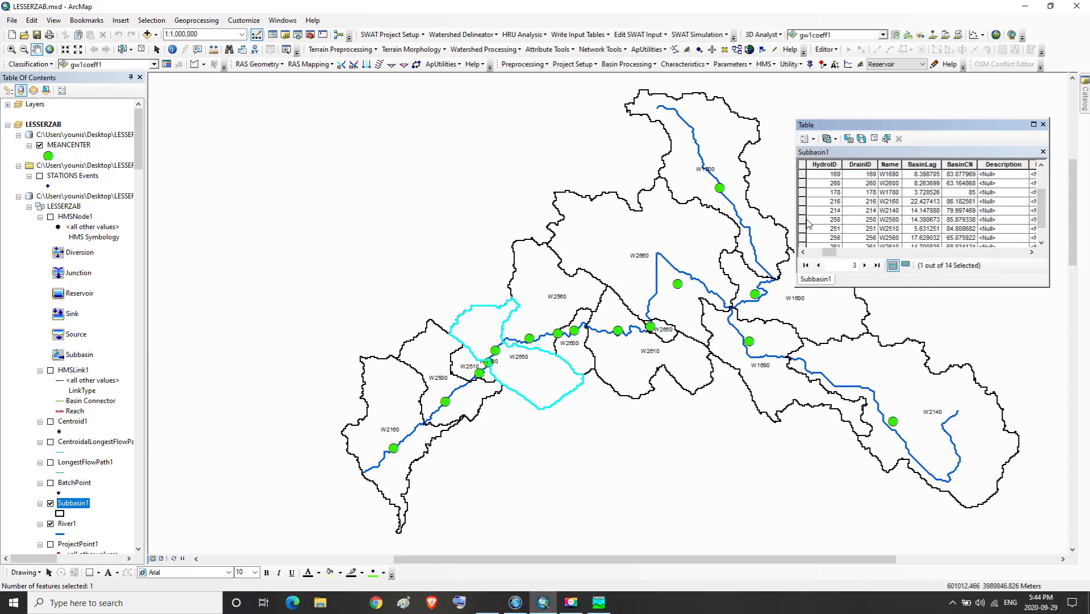
{"action": "left_click", "coordinate": [803, 220]}
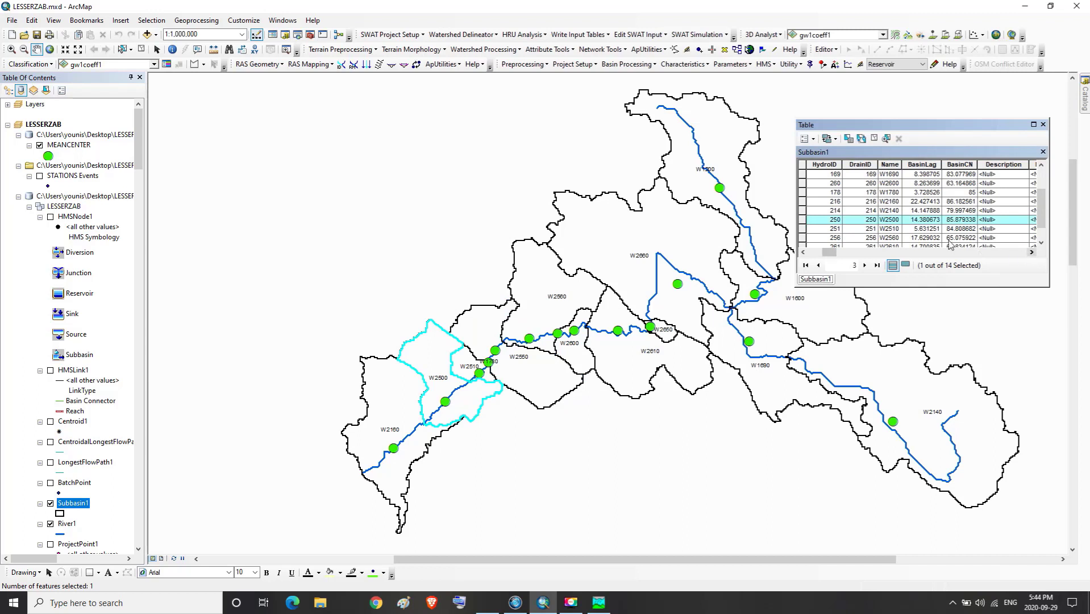
{"action": "left_click", "coordinate": [961, 222]}
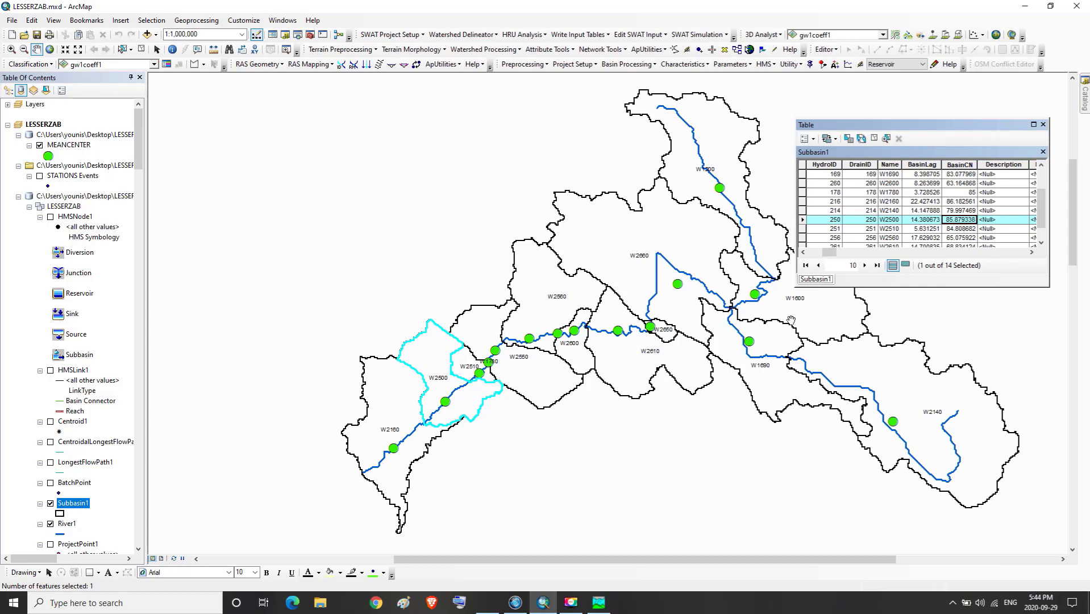
{"action": "left_click", "coordinate": [599, 602]}
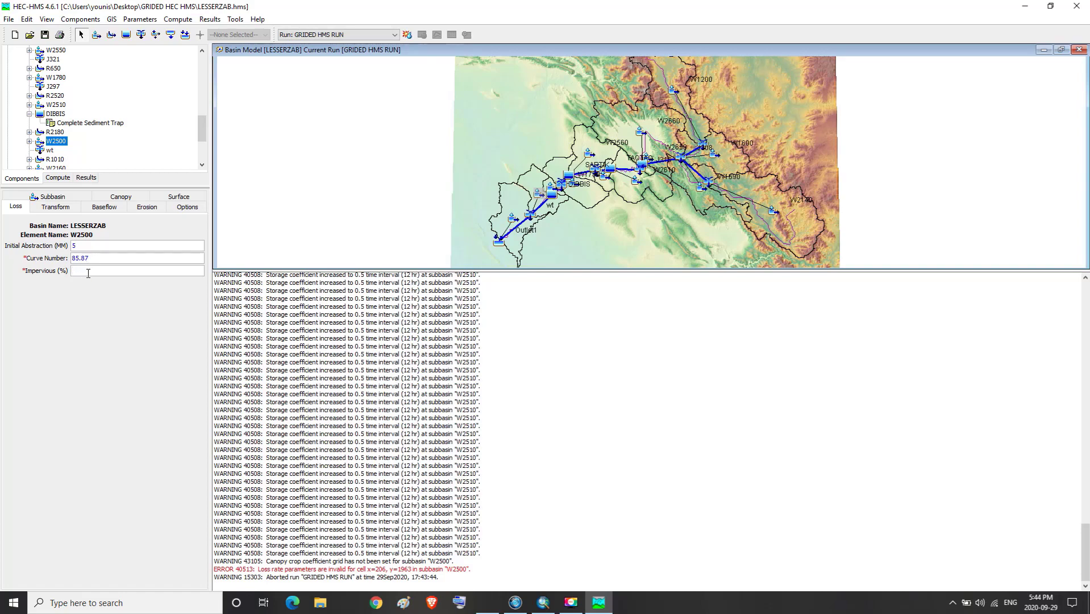
- Look up W2500's PctImp in ArcMap's Subbasin1 table and set the subbasin's impervious percentage to 63 in HEC-HMS
{"action": "left_click", "coordinate": [600, 601]}
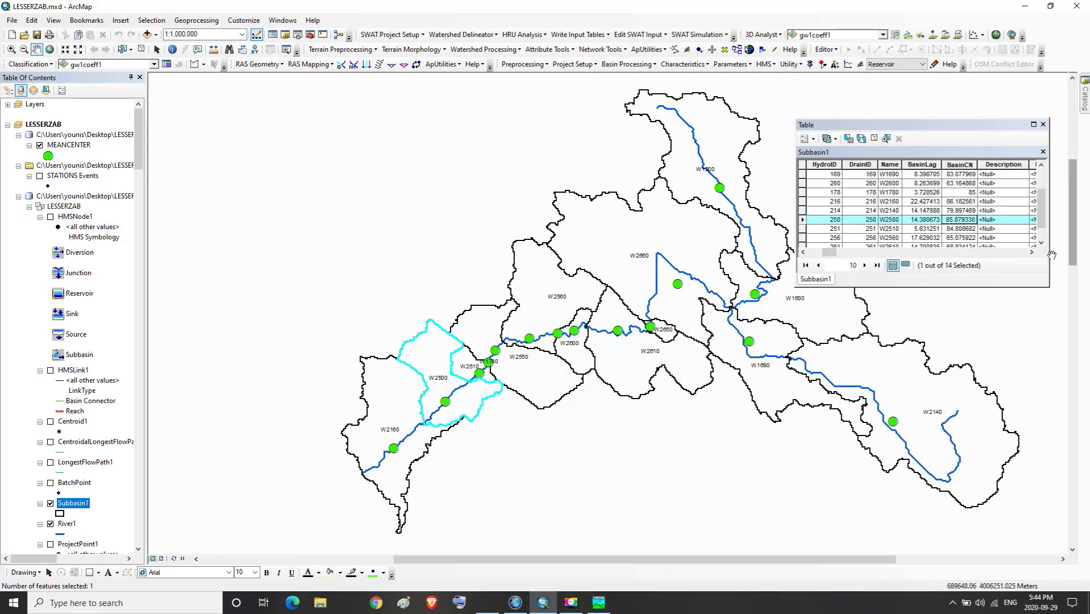
{"action": "left_click", "coordinate": [1032, 252]}
{"action": "left_click", "coordinate": [1032, 251]}
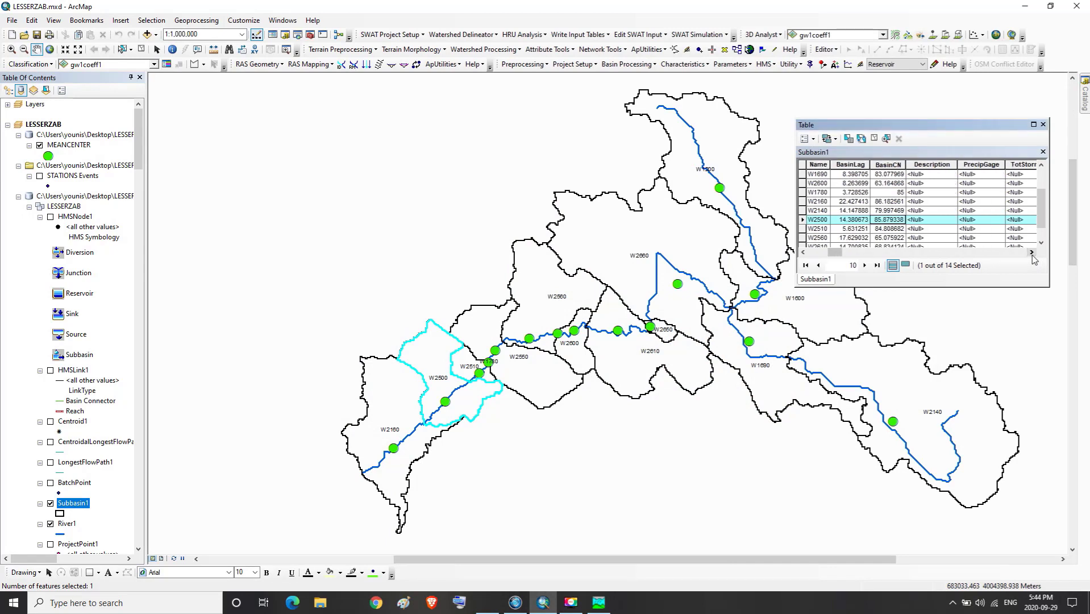
{"action": "left_click", "coordinate": [1031, 251]}
{"action": "left_click", "coordinate": [1032, 252]}
{"action": "left_click", "coordinate": [1032, 252]}
{"action": "left_click", "coordinate": [1031, 252]}
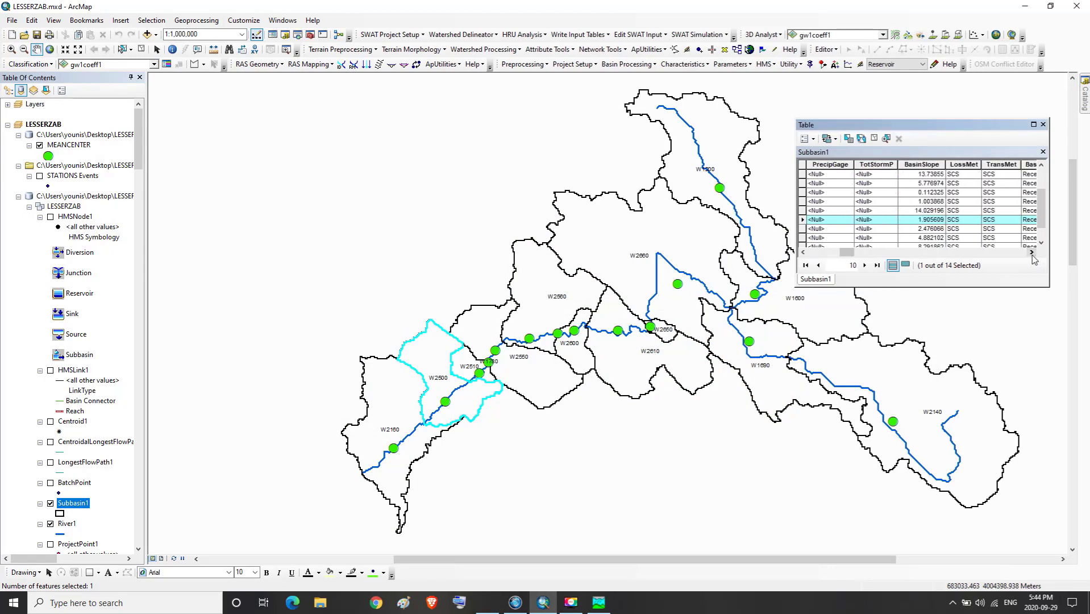
{"action": "left_click", "coordinate": [1031, 251]}
{"action": "left_click", "coordinate": [1032, 252]}
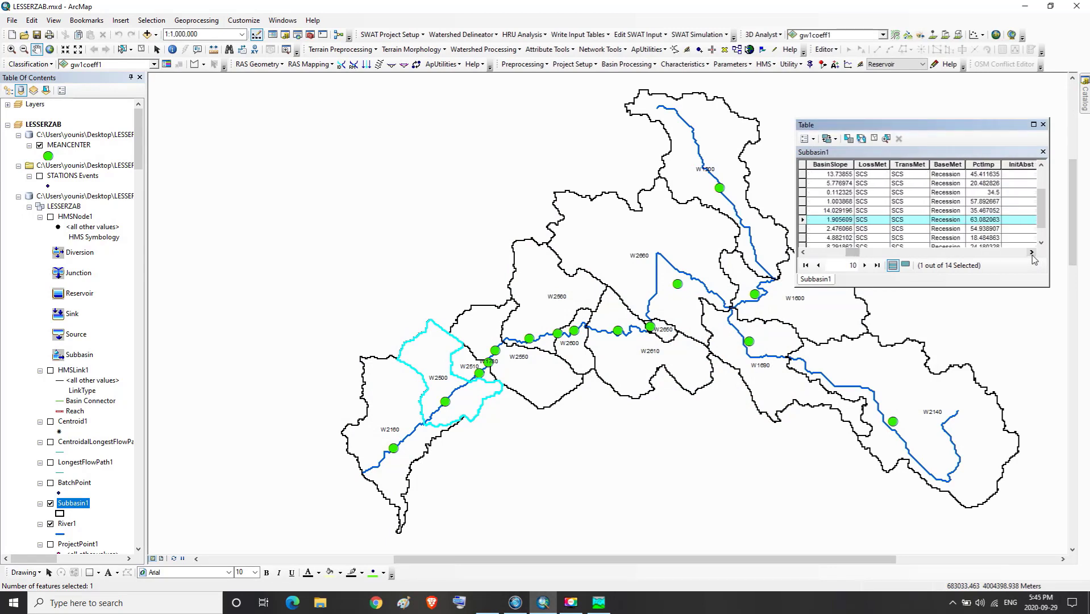
{"action": "left_click", "coordinate": [987, 222]}
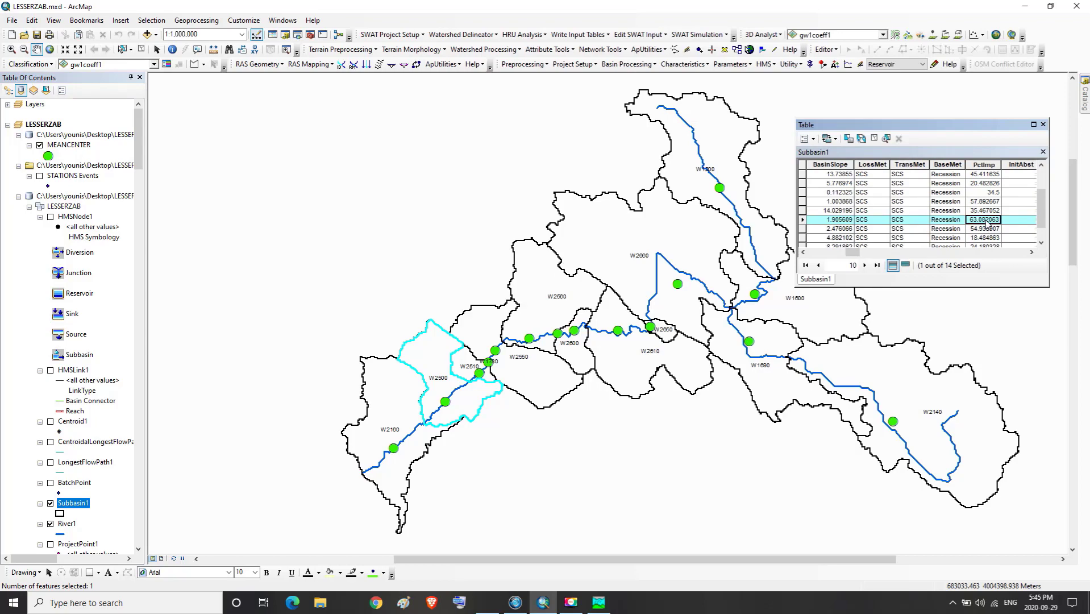
{"action": "left_click", "coordinate": [594, 606]}
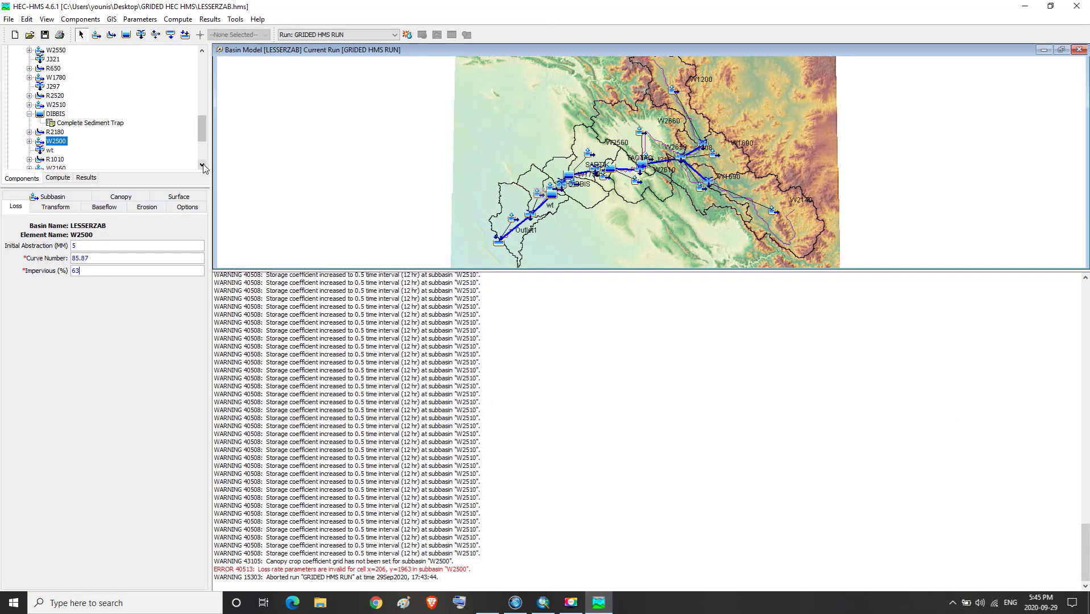
{"action": "left_click", "coordinate": [47, 198]}
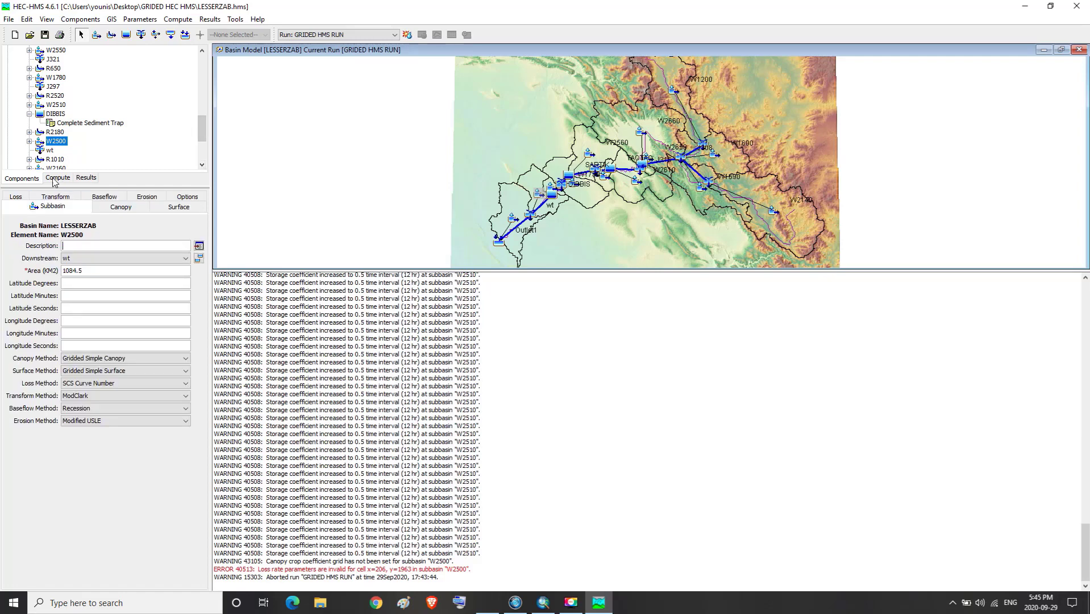
- Recompute GRIDED HMS RUN with W2500's new loss parameters and highlight the loss rate error at the end of the message log
{"action": "left_click", "coordinate": [407, 35]}
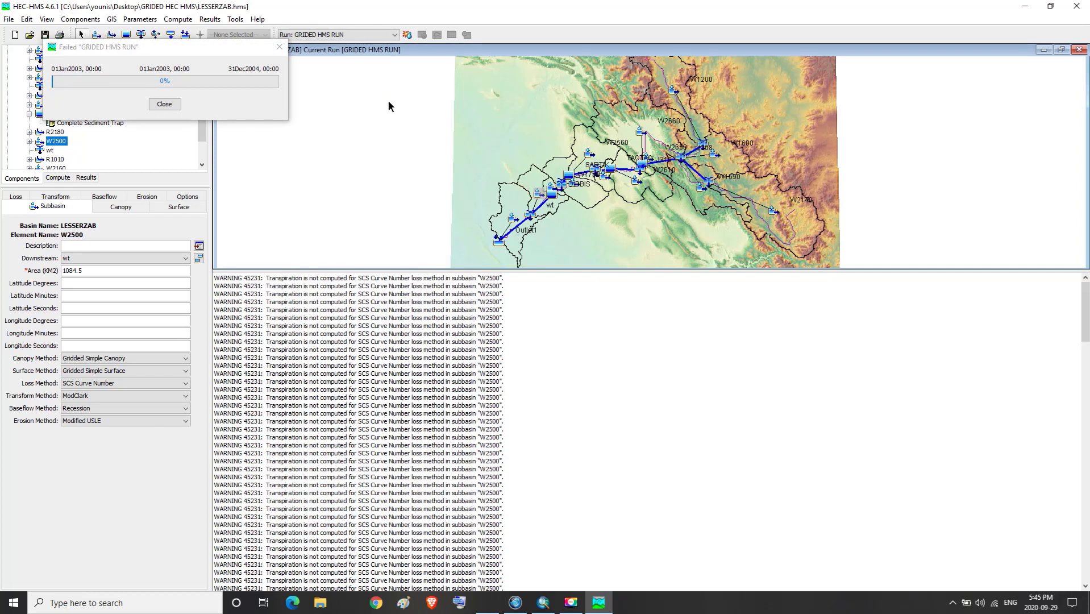
{"action": "left_click", "coordinate": [279, 47]}
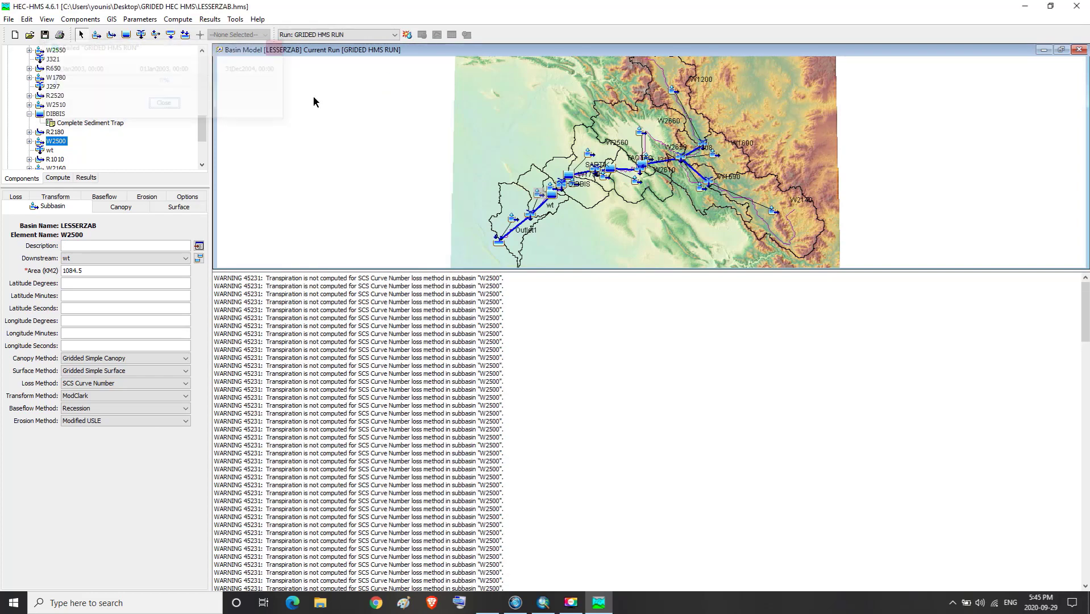
{"action": "left_click_drag", "start_coordinate": [1086, 335], "coordinate": [1086, 577]}
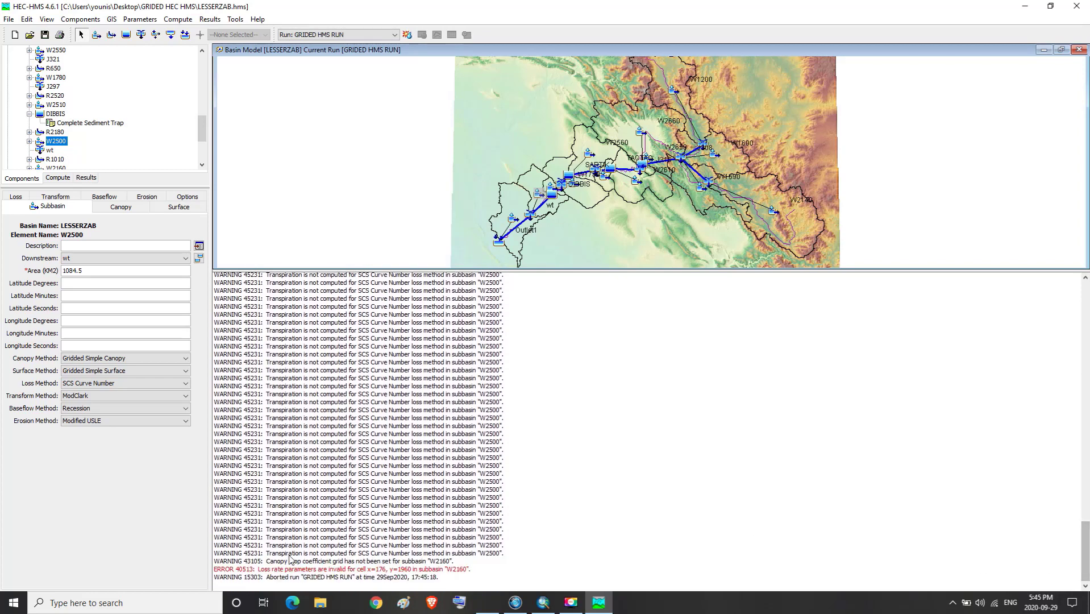
{"action": "left_click_drag", "start_coordinate": [230, 570], "coordinate": [471, 577]}
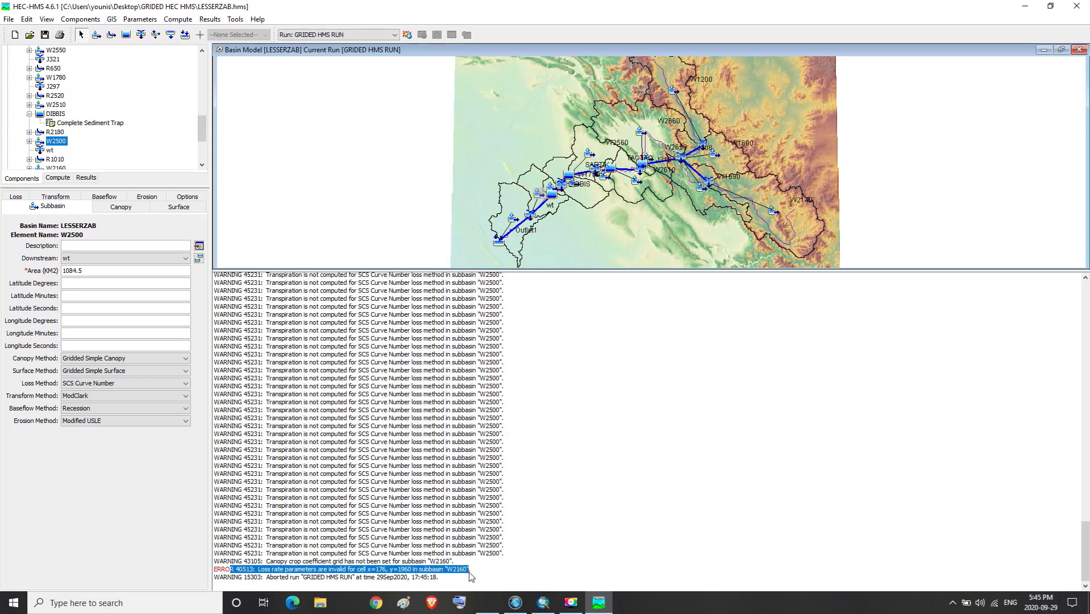
- Change subbasin W2160's loss method from the gridded one to SCS Curve Number, accepting the loss of its current loss data
{"action": "left_click", "coordinate": [201, 164]}
{"action": "left_click", "coordinate": [201, 165]}
{"action": "left_click", "coordinate": [202, 165]}
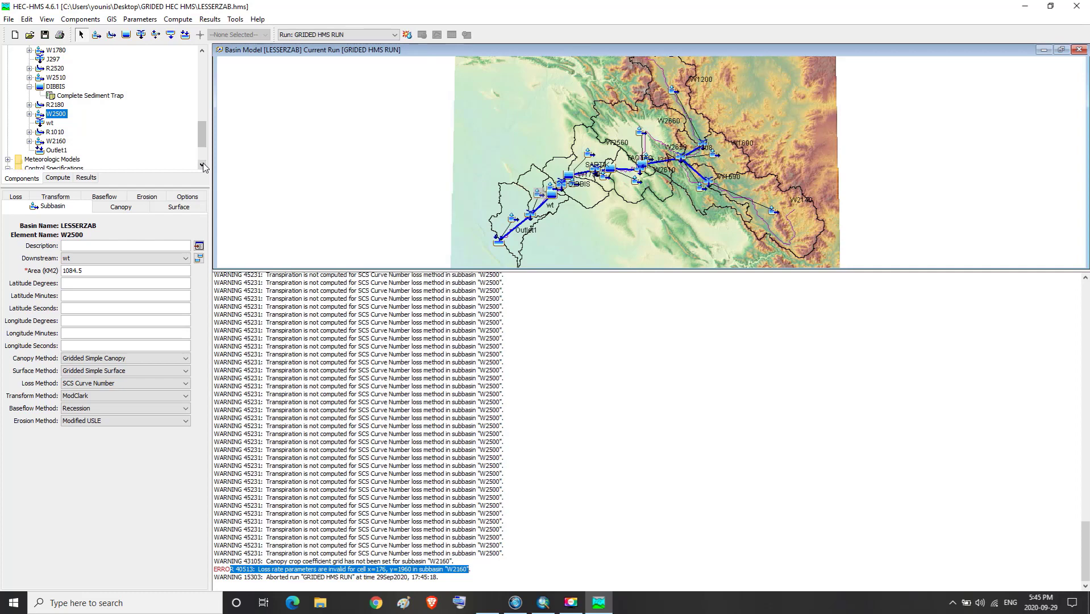
{"action": "left_click", "coordinate": [56, 141]}
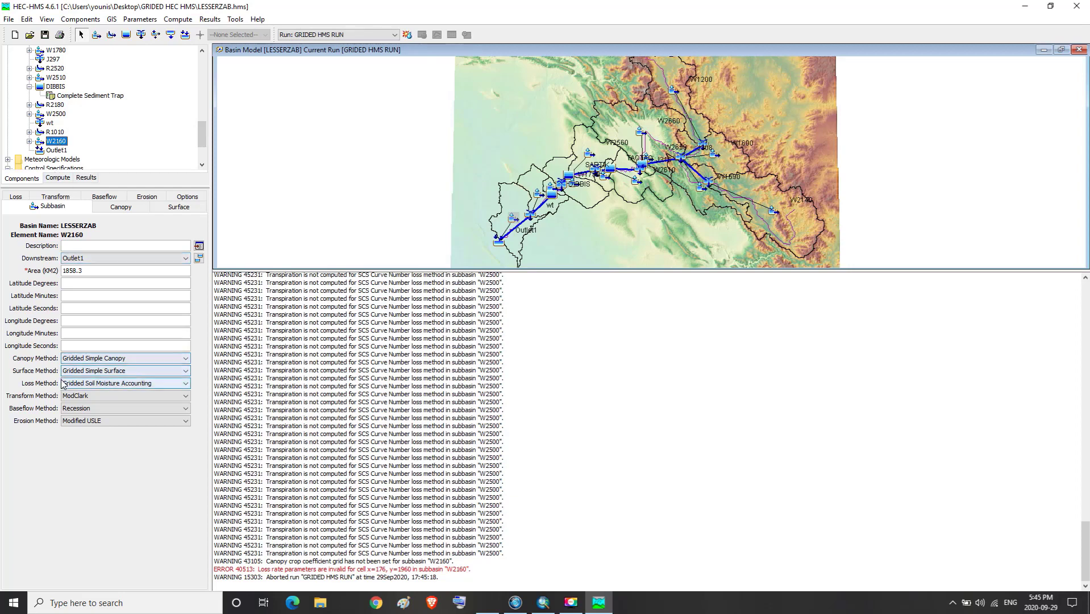
{"action": "left_click", "coordinate": [185, 384]}
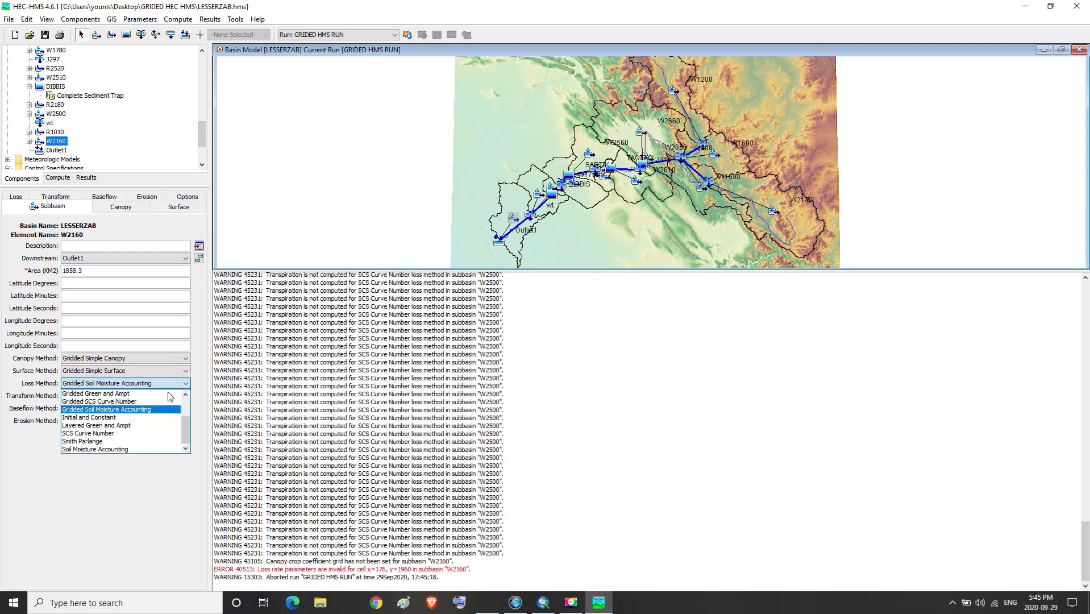
{"action": "left_click", "coordinate": [86, 434]}
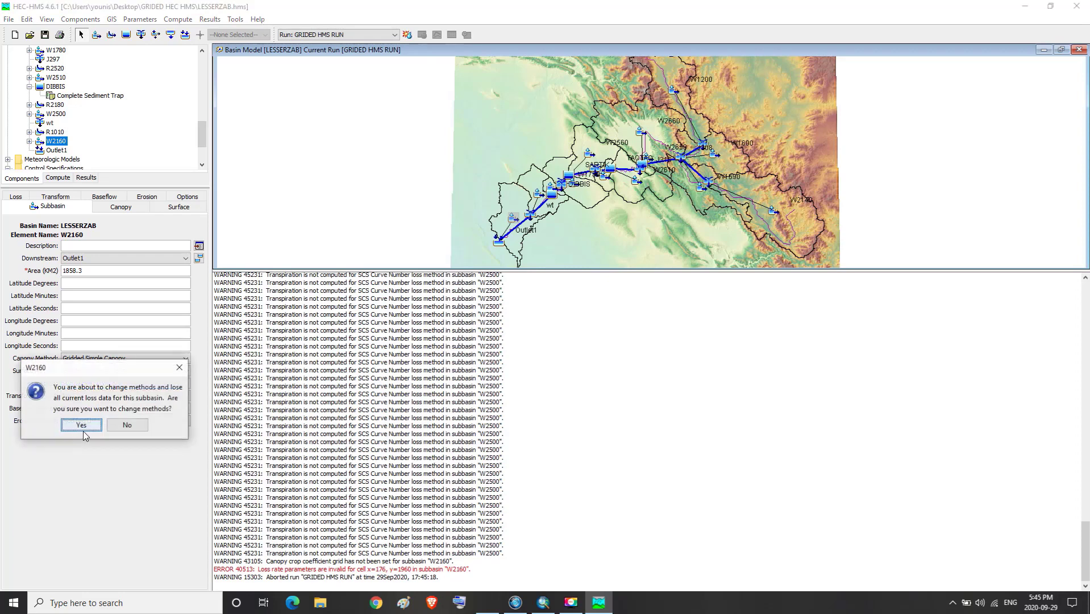
{"action": "left_click", "coordinate": [83, 426]}
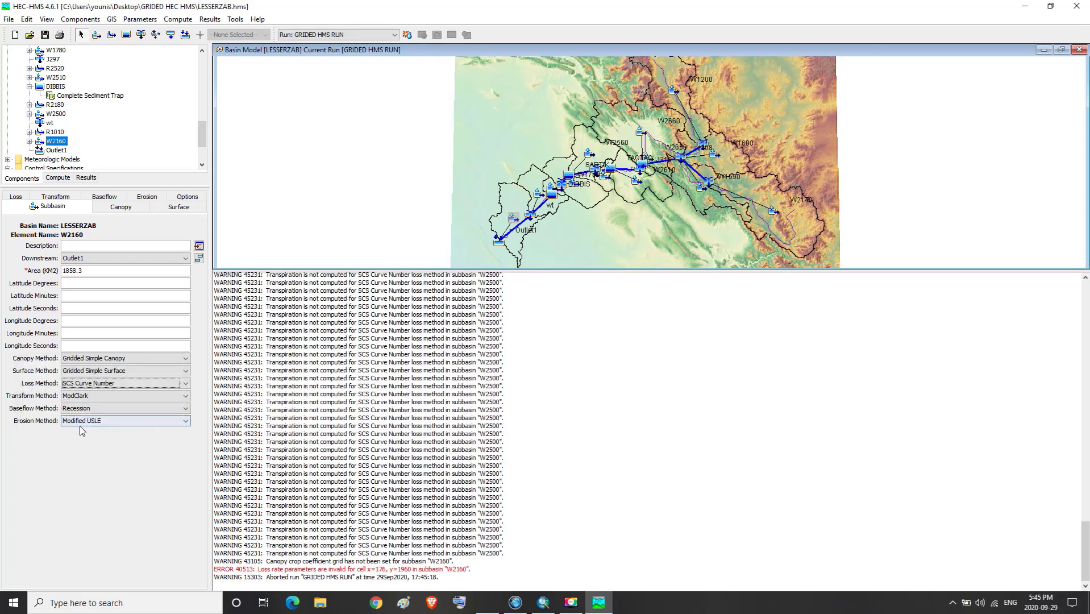
- Set W2160's initial abstraction to 5 mm, look up its BasinCN in ArcMap's Subbasin1 table, and enter curve number 86.18 in HEC-HMS
{"action": "left_click", "coordinate": [17, 197]}
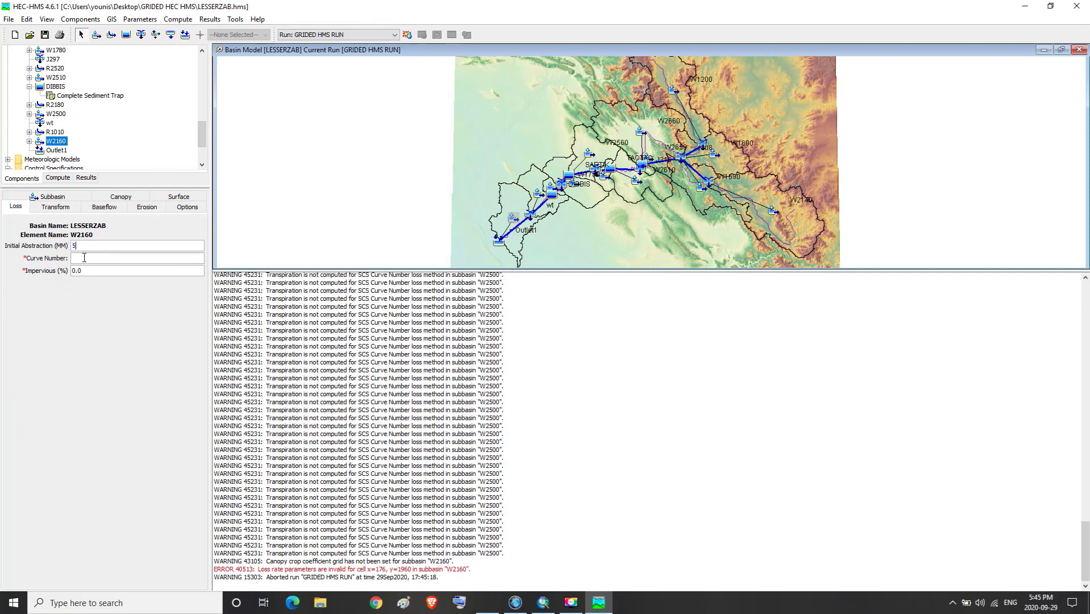
{"action": "mouse_move", "coordinate": [571, 607]}
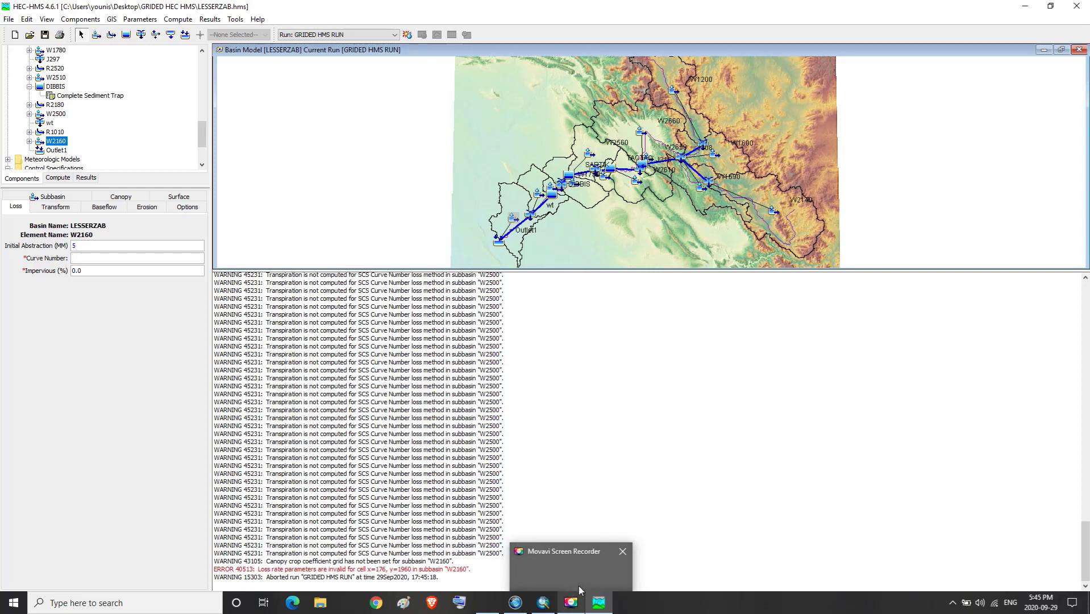
{"action": "left_click", "coordinate": [601, 609]}
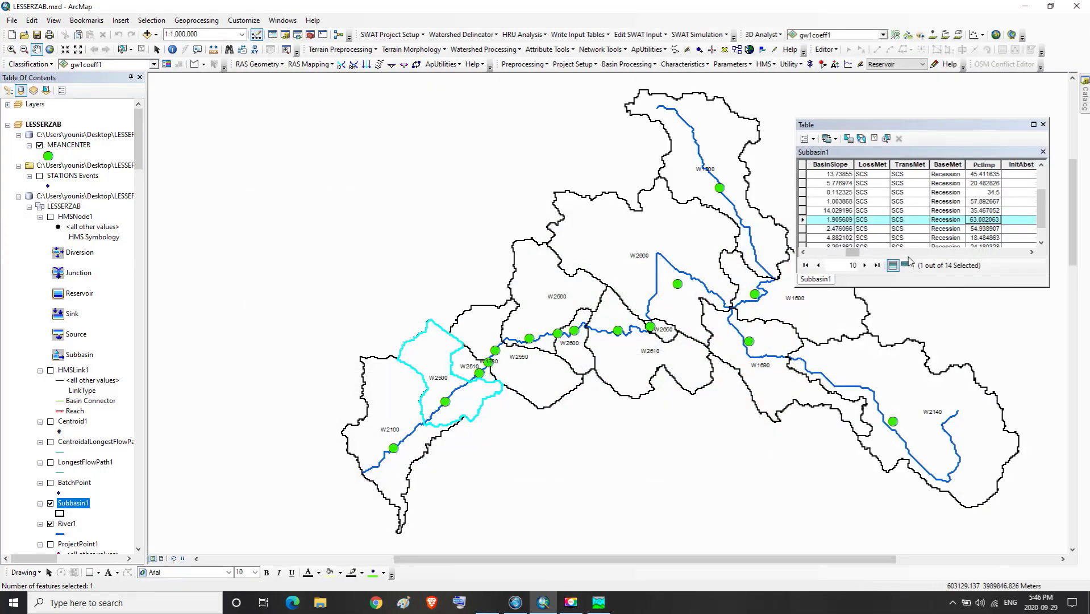
{"action": "left_click_drag", "start_coordinate": [855, 253], "coordinate": [831, 257]}
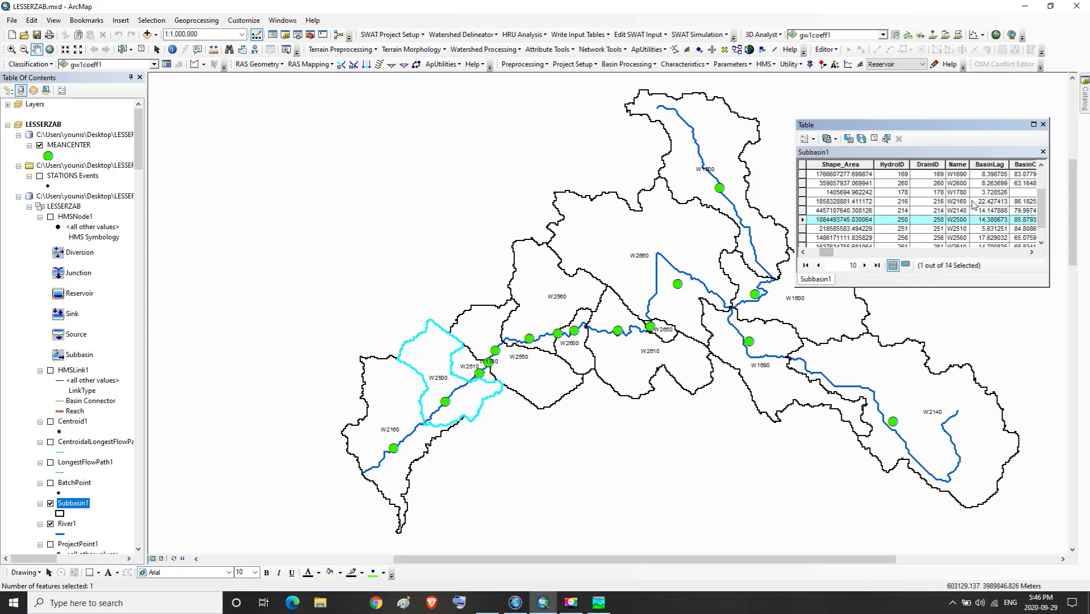
{"action": "left_click", "coordinate": [802, 201]}
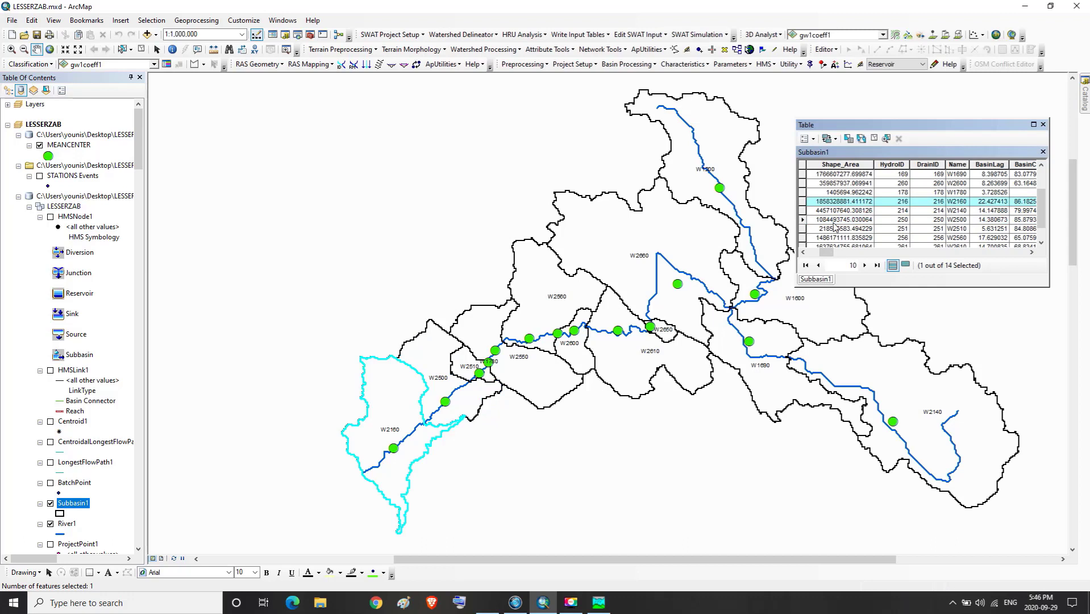
{"action": "left_click", "coordinate": [1032, 251]}
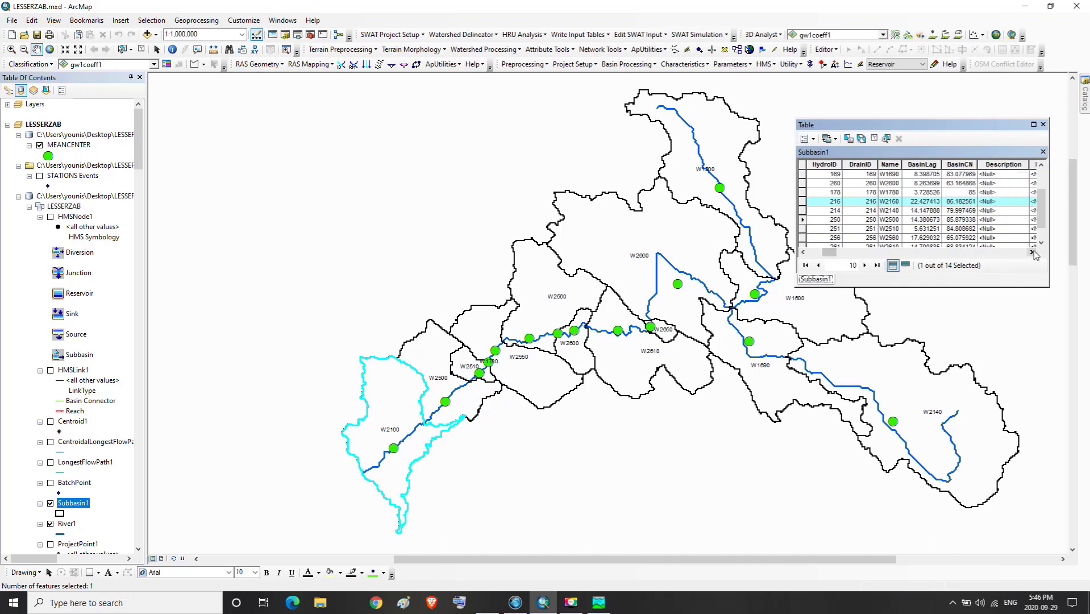
{"action": "left_click", "coordinate": [1033, 252]}
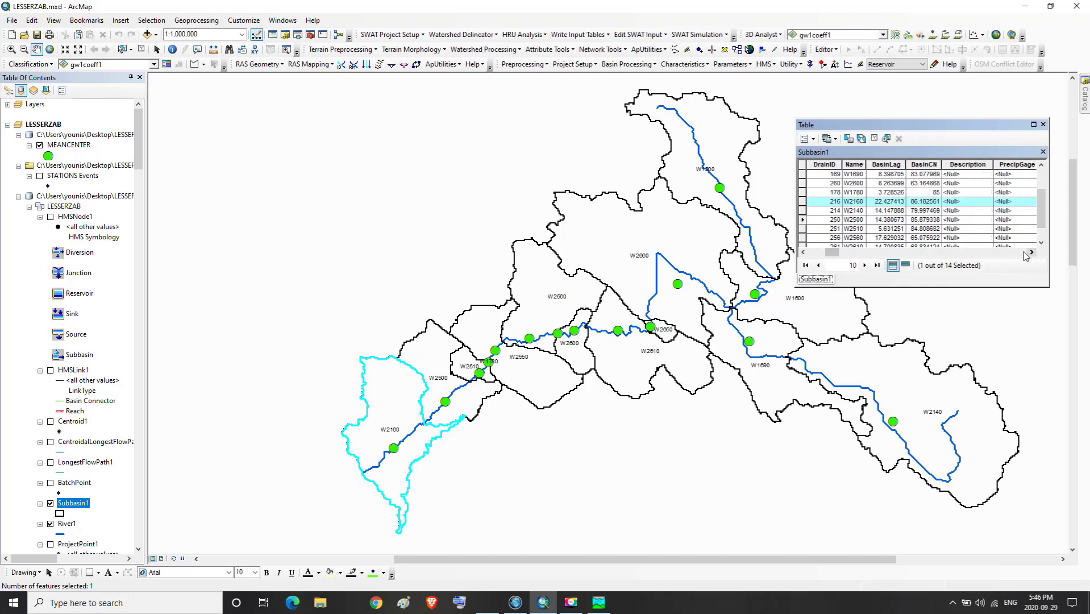
{"action": "left_click", "coordinate": [931, 203]}
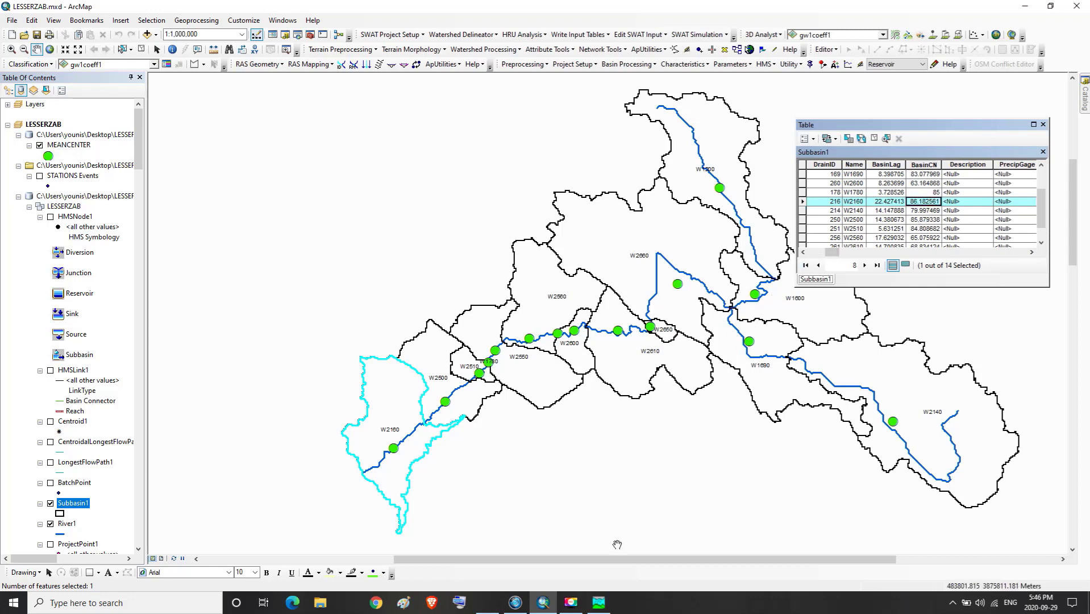
{"action": "left_click", "coordinate": [598, 601]}
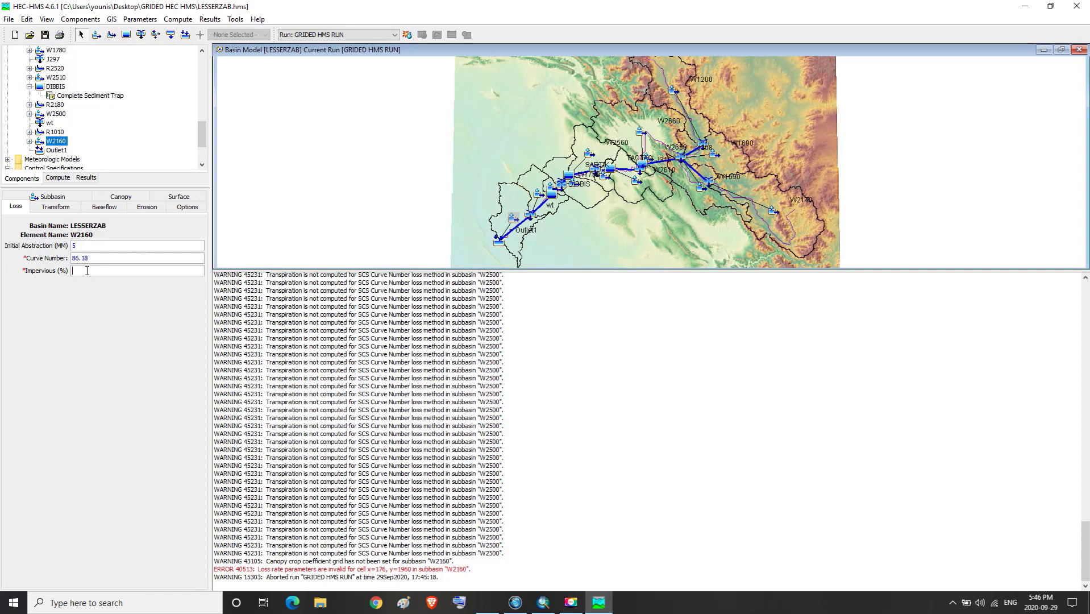
- Look up W2160's PctImp in ArcMap's Subbasin1 table and set the subbasin's impervious percentage to 57.89 in HEC-HMS
{"action": "left_click", "coordinate": [544, 602]}
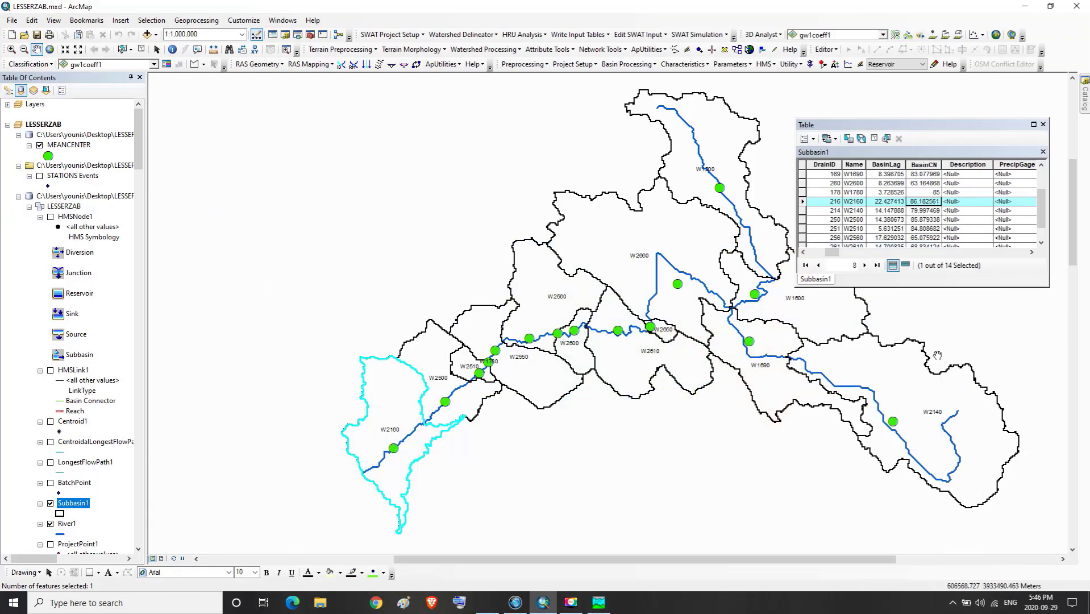
{"action": "left_click", "coordinate": [1031, 251]}
{"action": "left_click", "coordinate": [1032, 252]}
{"action": "left_click", "coordinate": [1032, 252]}
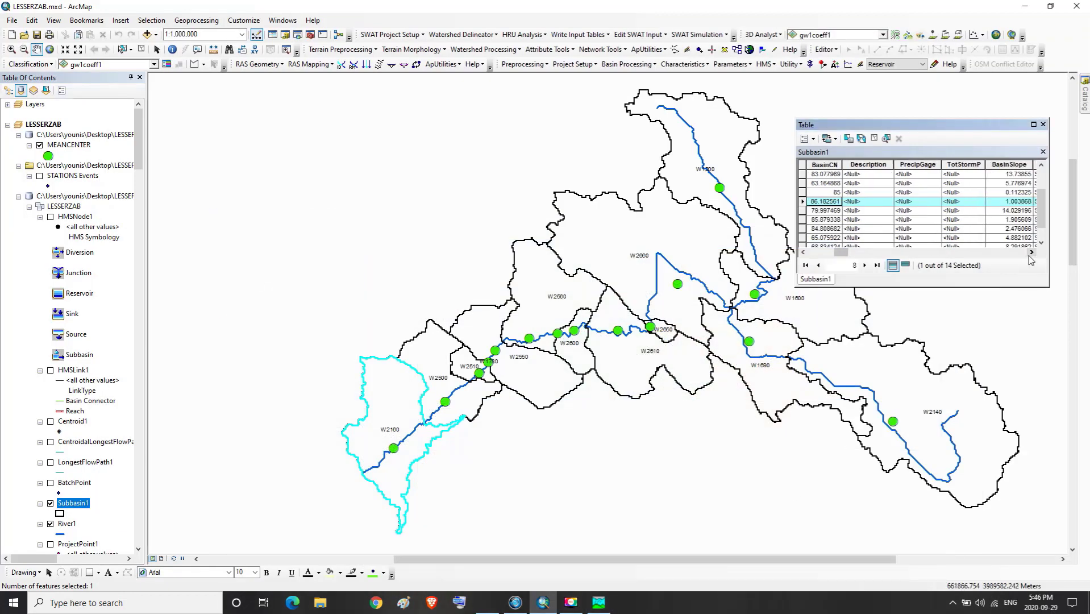
{"action": "left_click", "coordinate": [1032, 252]}
{"action": "left_click", "coordinate": [1030, 255]}
{"action": "left_click", "coordinate": [1030, 254]}
{"action": "left_click", "coordinate": [1030, 254]}
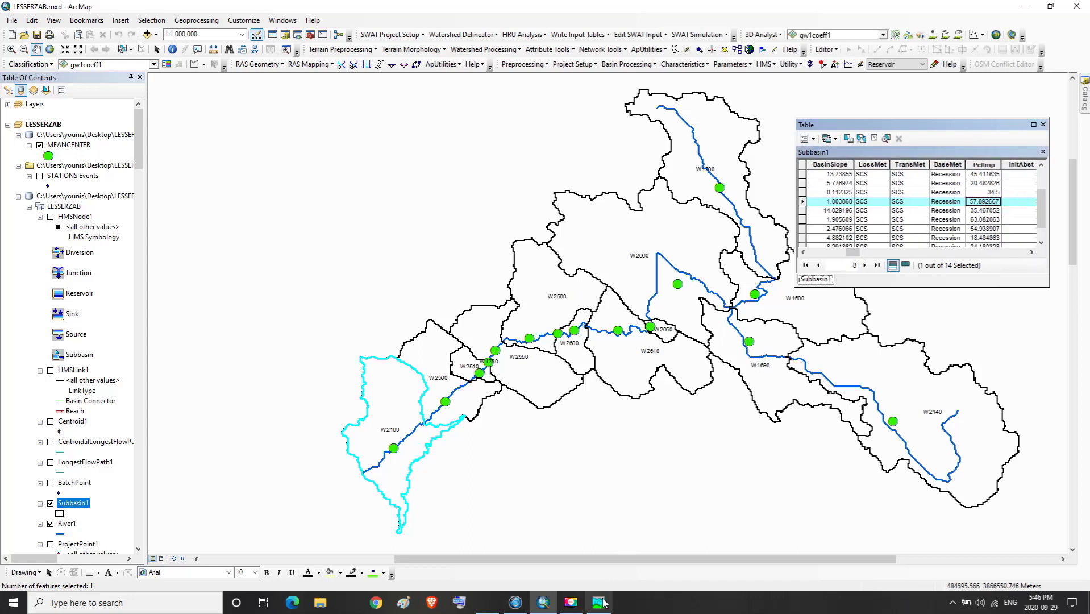
{"action": "left_click", "coordinate": [575, 590]}
{"action": "type", "text": "57"}
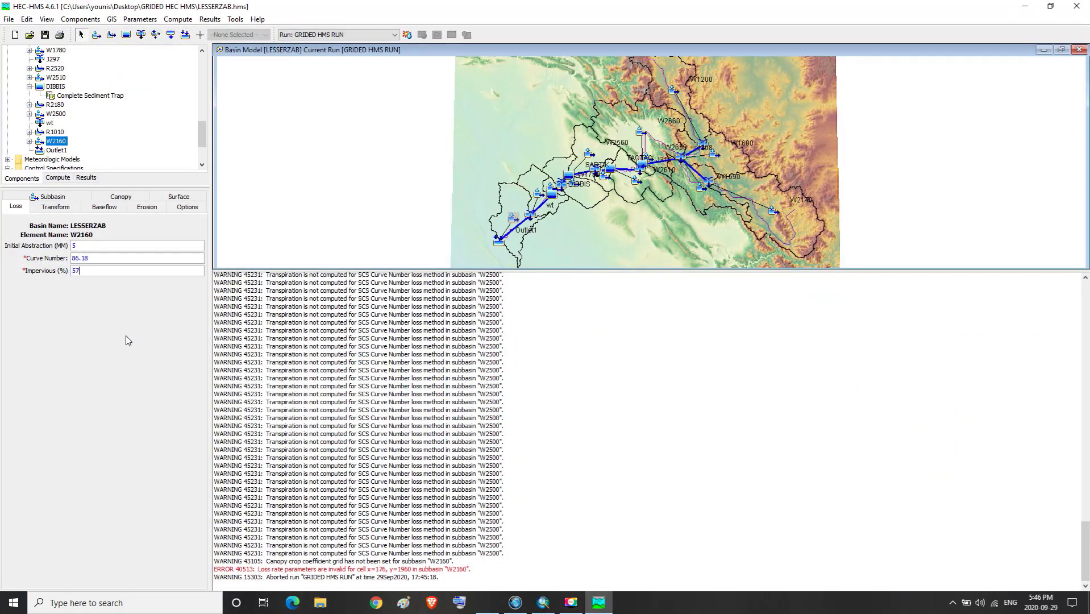
{"action": "type", "text": ".89"}
{"action": "left_click", "coordinate": [37, 200]}
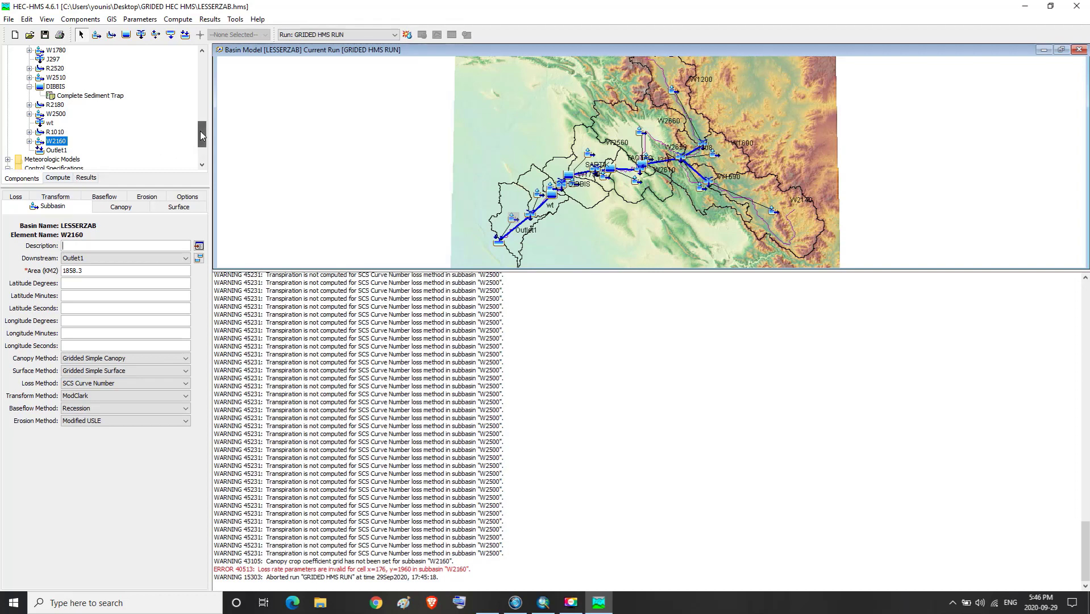
- Recompute GRIDED HMS RUN for the LESSERZAB basin model, check the end of the message log, and dismiss the progress window
{"action": "left_click_drag", "start_coordinate": [200, 130], "coordinate": [201, 64]}
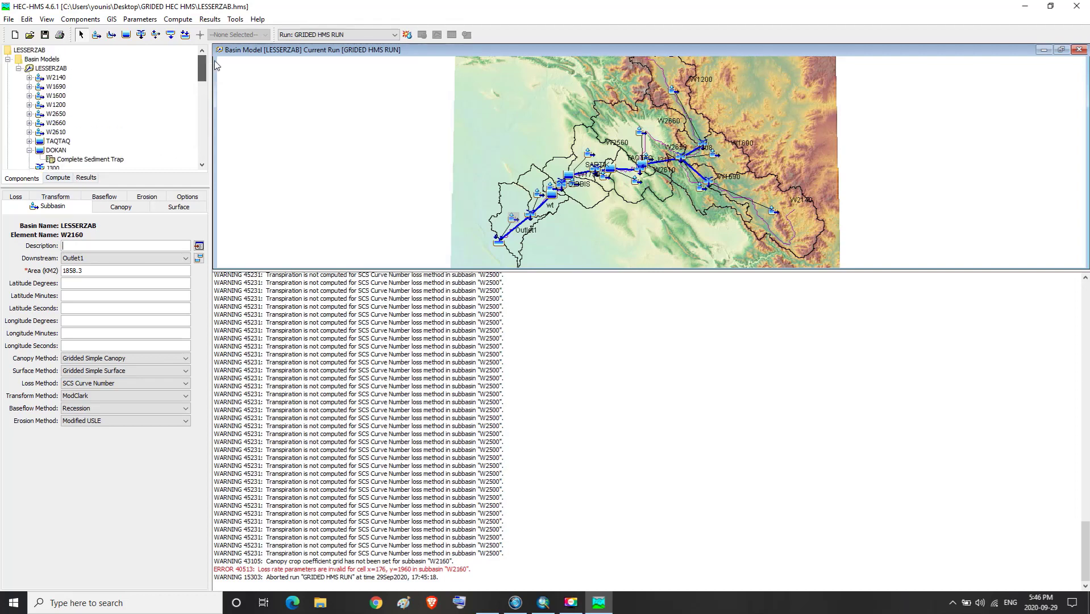
{"action": "left_click", "coordinate": [55, 69]}
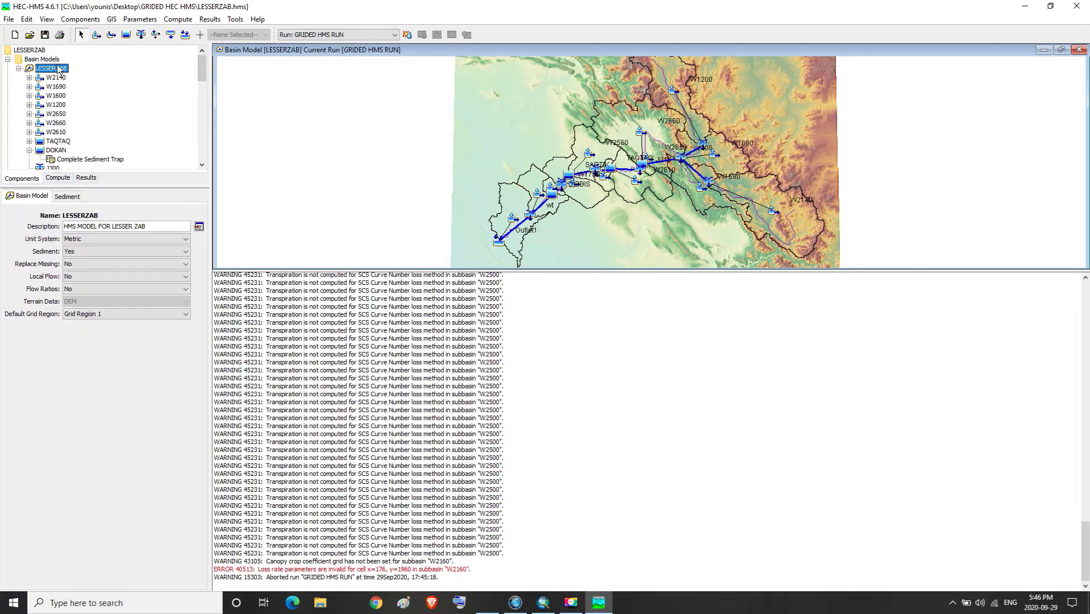
{"action": "left_click", "coordinate": [408, 36]}
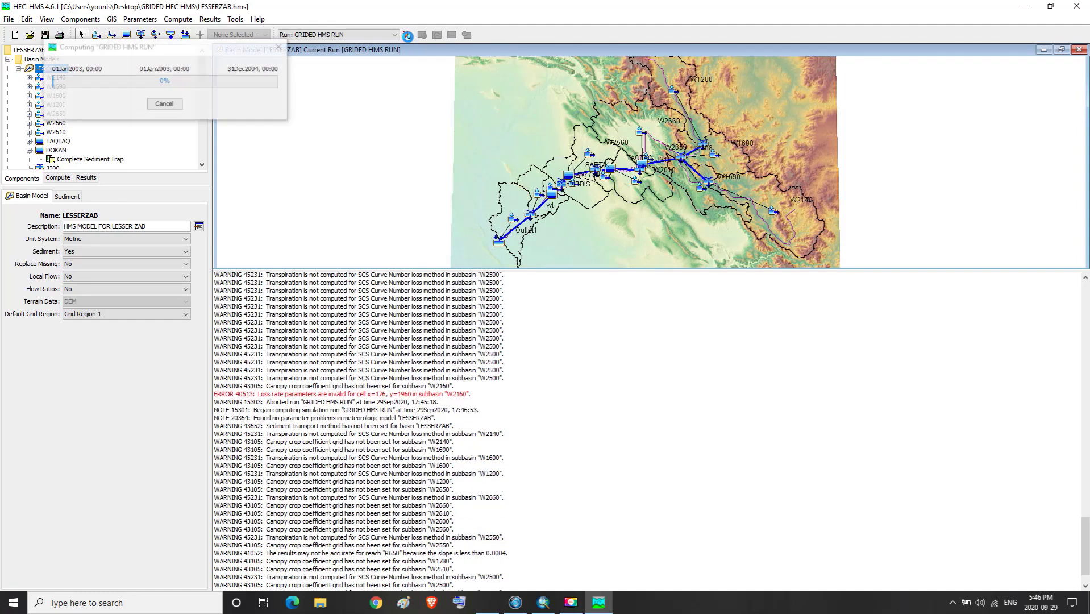
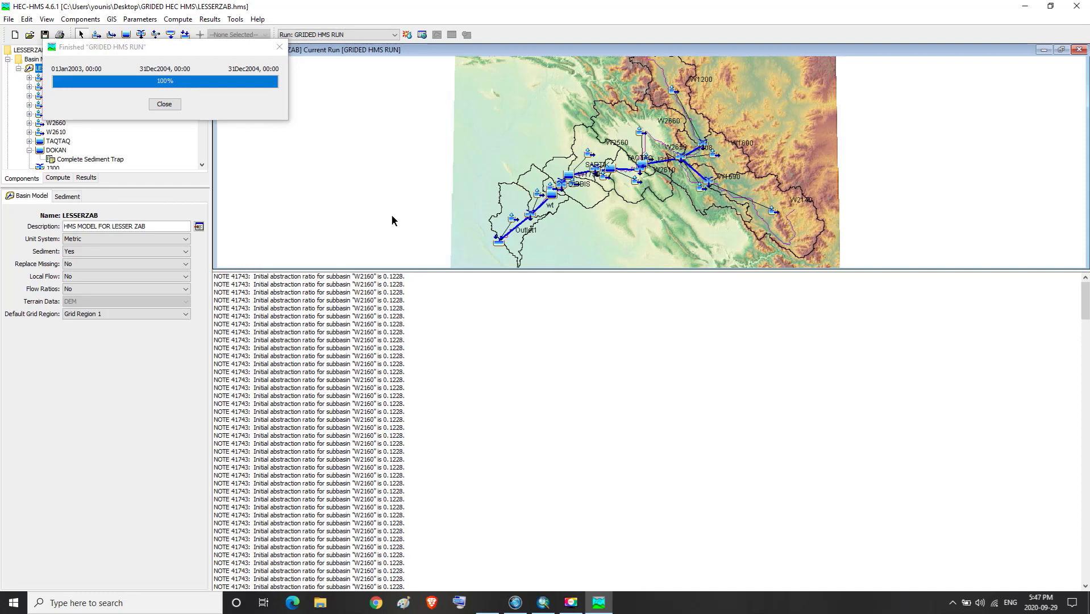
{"action": "left_click_drag", "start_coordinate": [1085, 295], "coordinate": [1086, 570]}
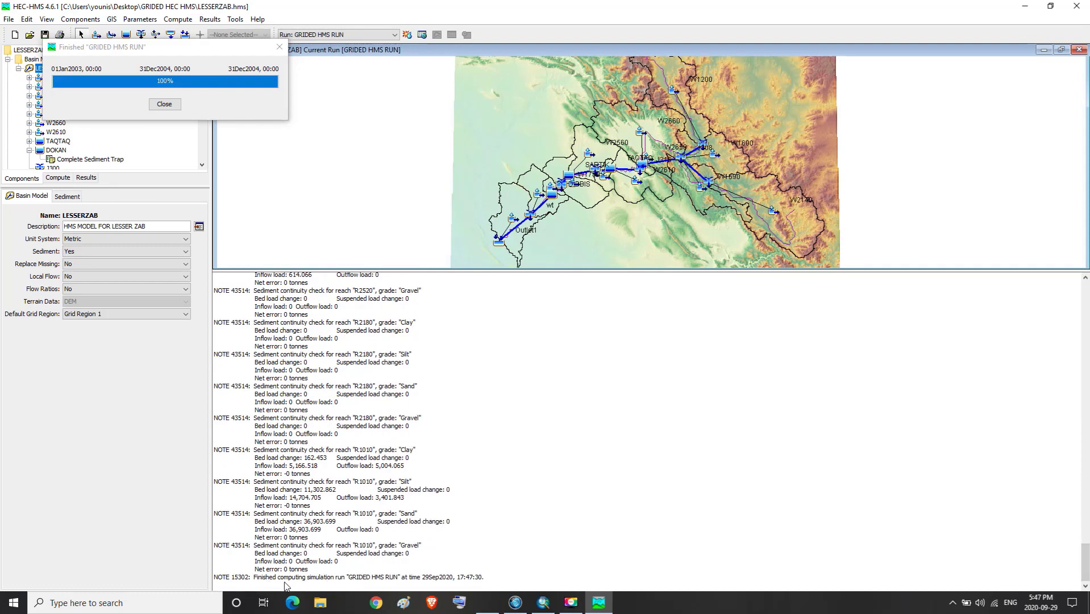
{"action": "left_click", "coordinate": [164, 105]}
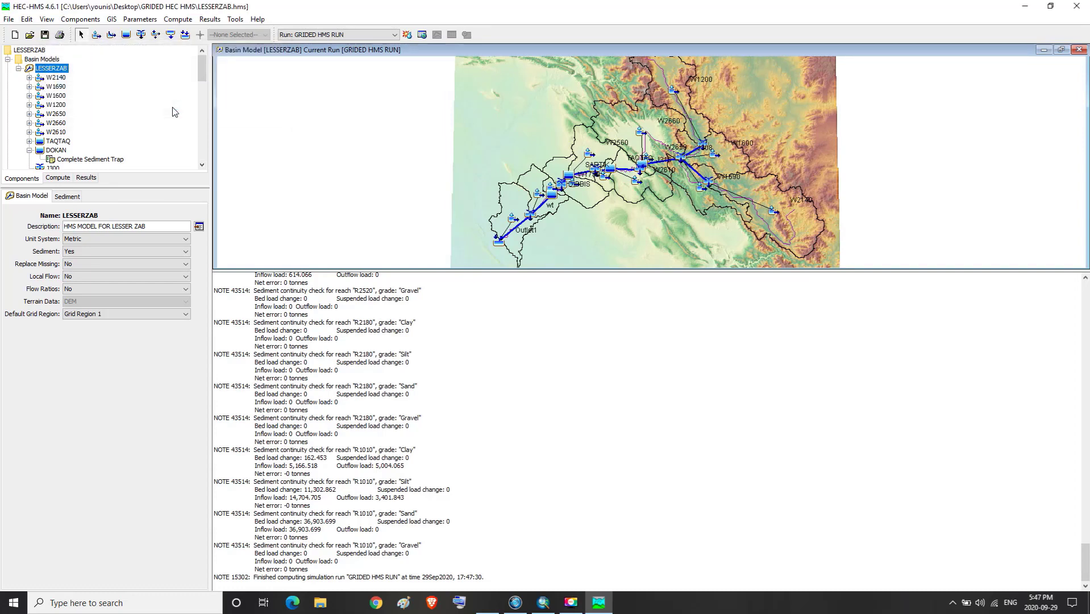
- Examine the global summary results of GRIDED HMS RUN down to Outlet1, and close the summary table
{"action": "left_click", "coordinate": [86, 178]}
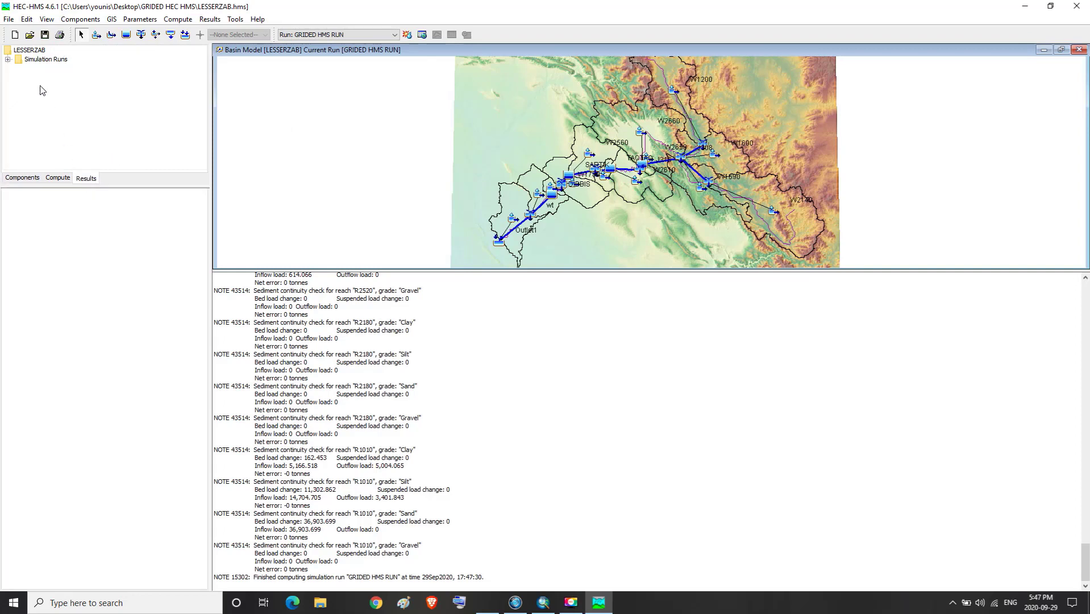
{"action": "left_click", "coordinate": [34, 60]}
{"action": "left_click", "coordinate": [7, 59]}
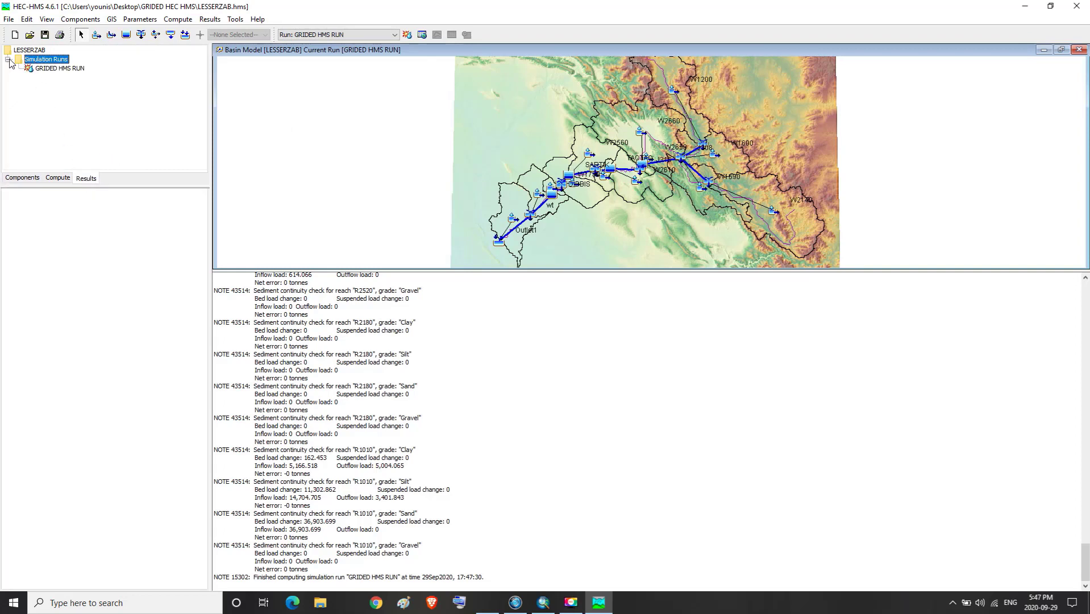
{"action": "double_click", "coordinate": [44, 69]}
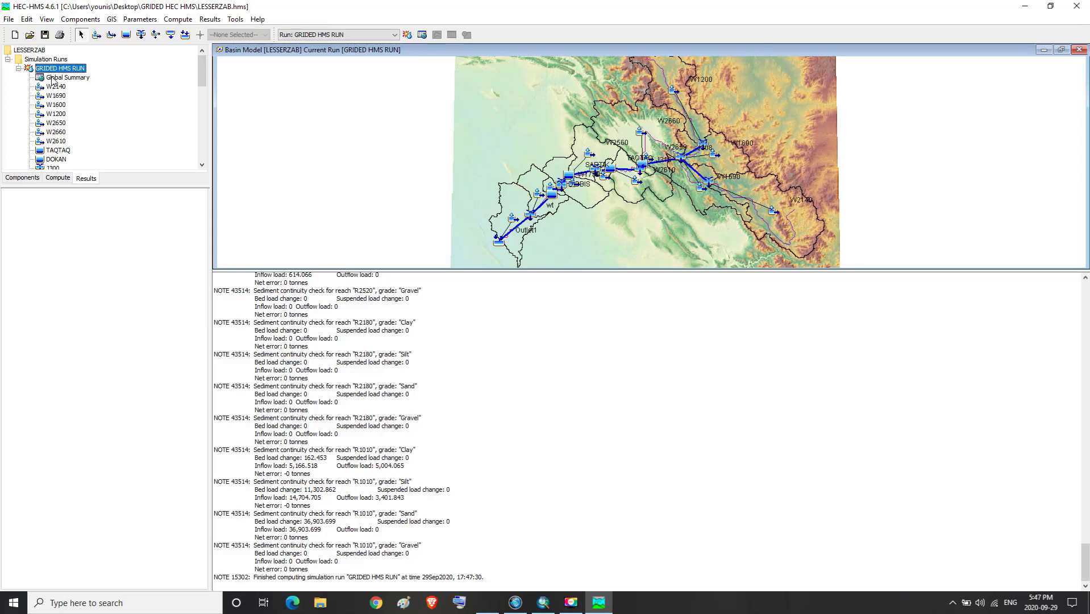
{"action": "left_click", "coordinate": [53, 78]}
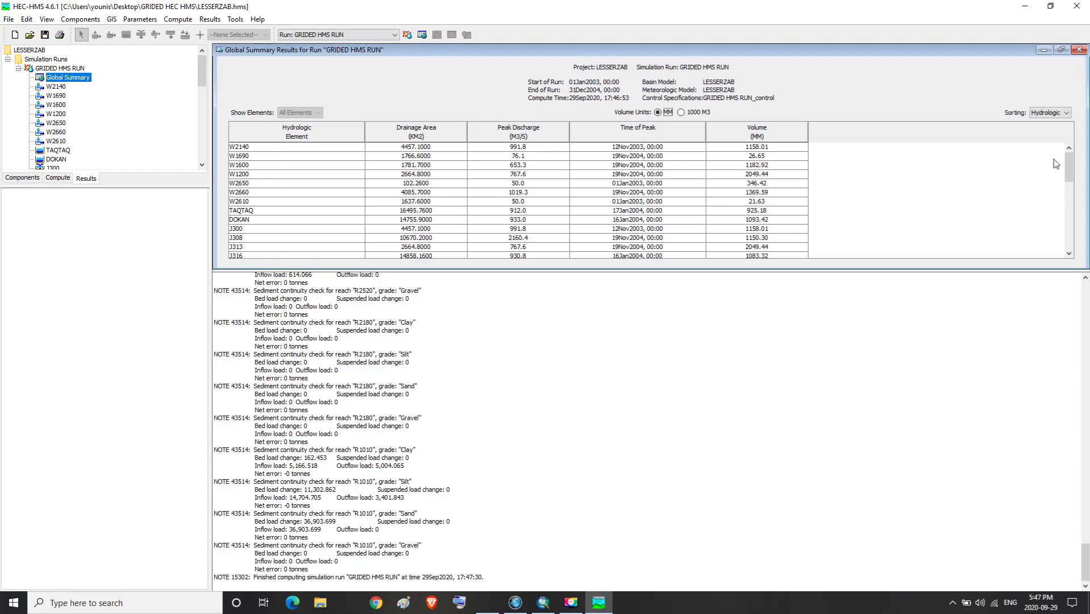
{"action": "left_click_drag", "start_coordinate": [1068, 164], "coordinate": [1074, 238]}
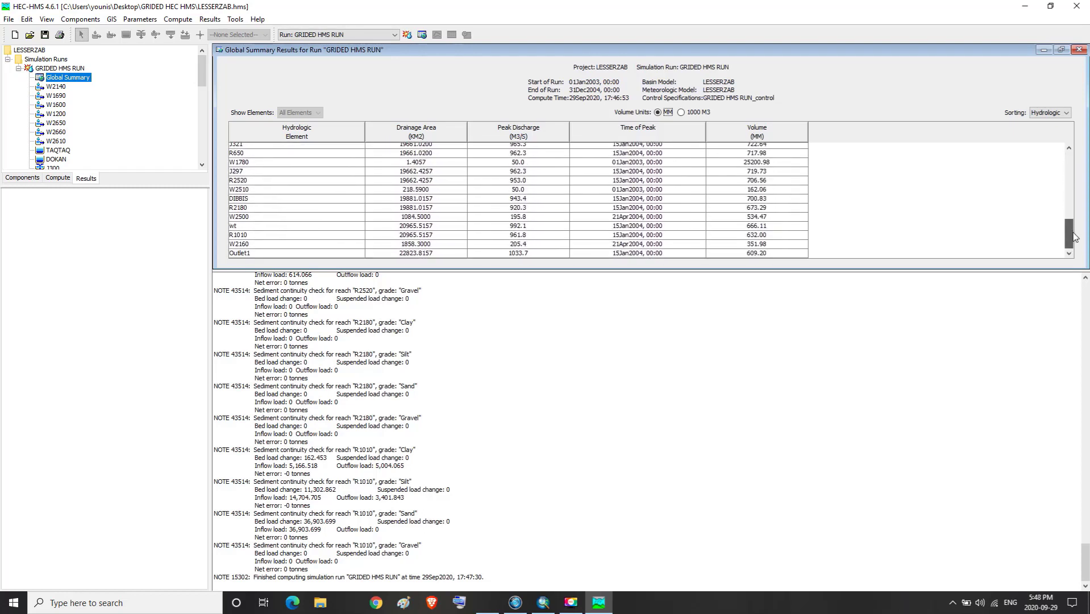
{"action": "left_click", "coordinate": [1079, 49]}
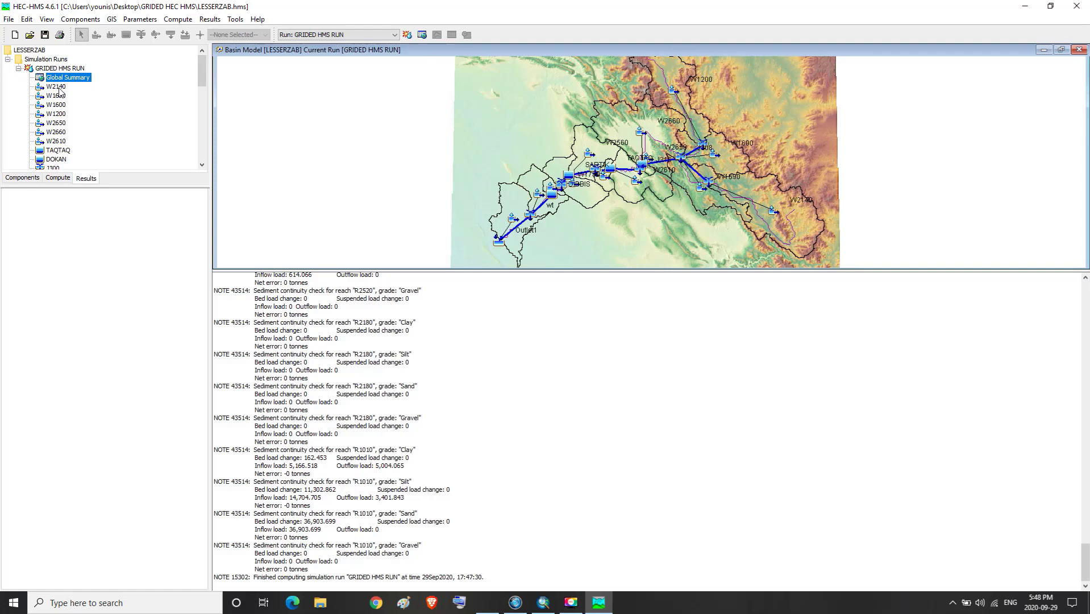
- View subbasin W2140's result graph of precipitation, loss, outflow and baseflow for GRIDED HMS RUN, and close it
{"action": "double_click", "coordinate": [59, 88]}
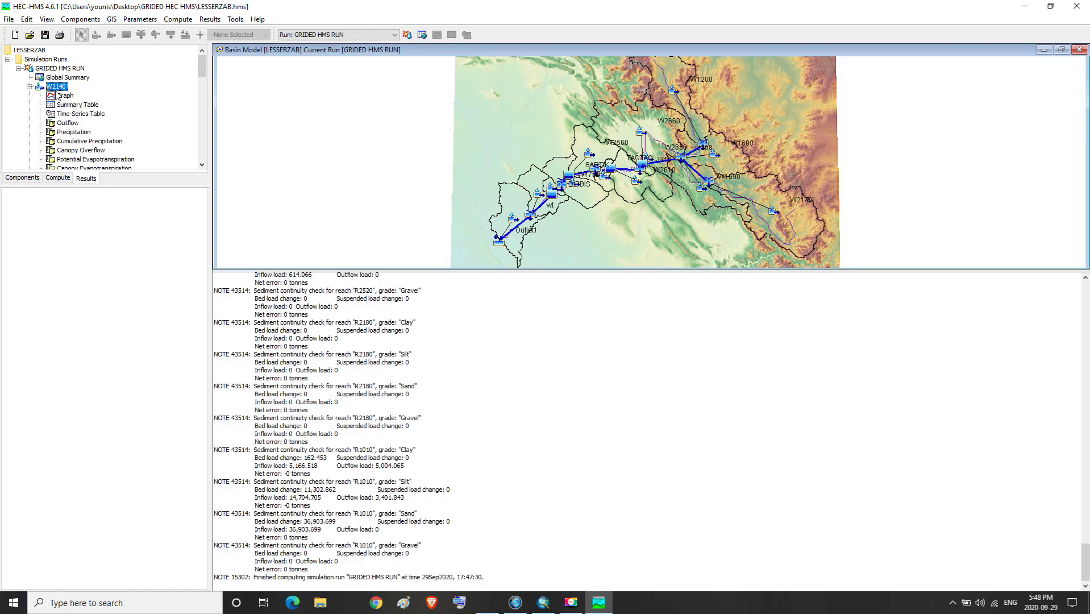
{"action": "left_click", "coordinate": [59, 96]}
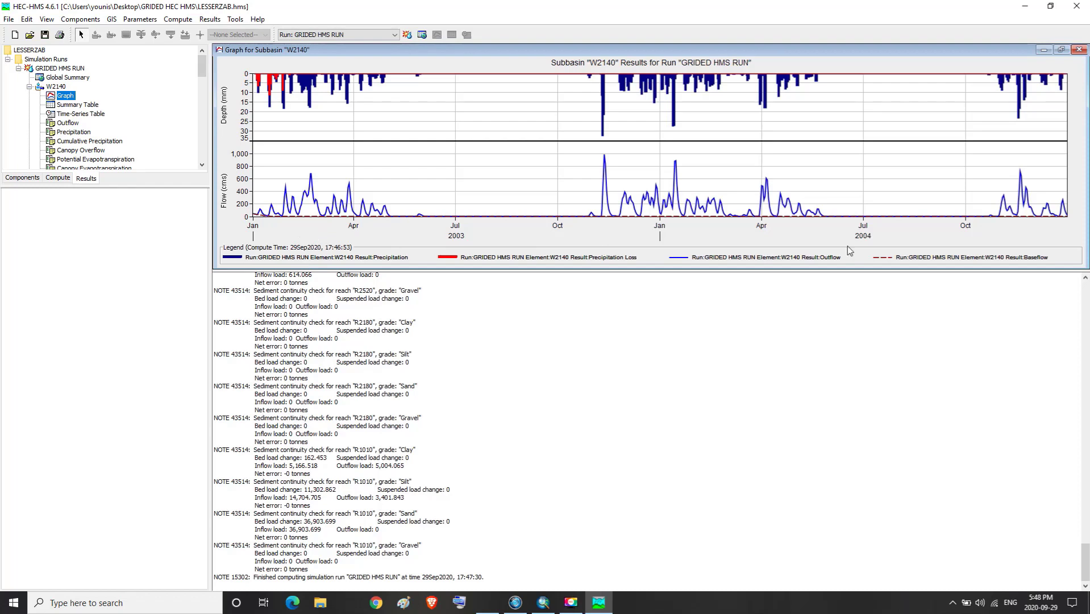
{"action": "left_click", "coordinate": [1079, 49]}
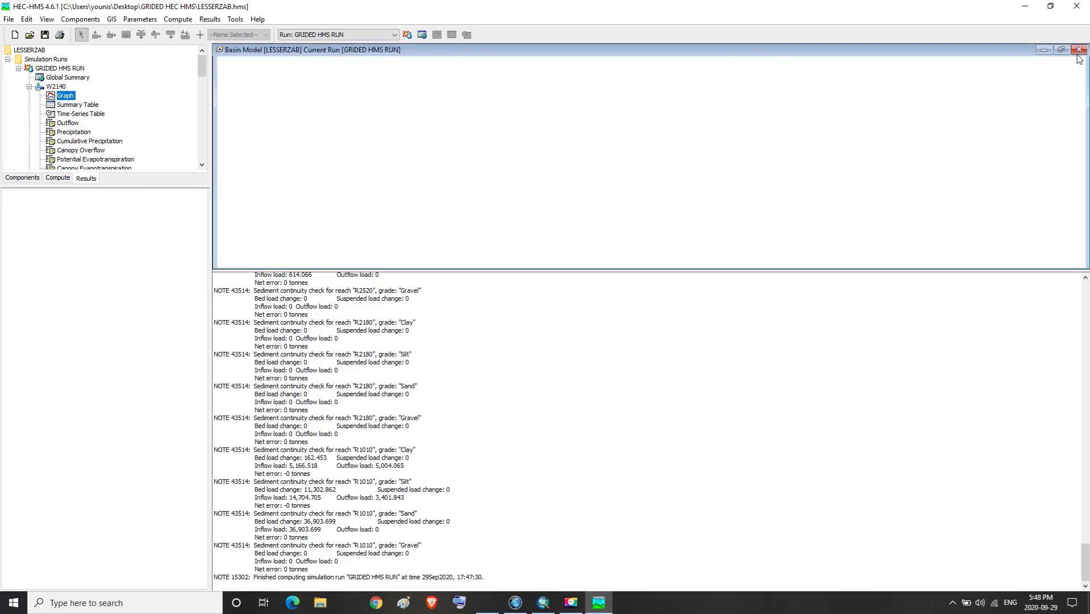
- Preview W2140's precipitation, cumulative precipitation, outflow, canopy overflow and potential evapotranspiration result series
{"action": "left_click", "coordinate": [76, 132]}
{"action": "left_click", "coordinate": [79, 142]}
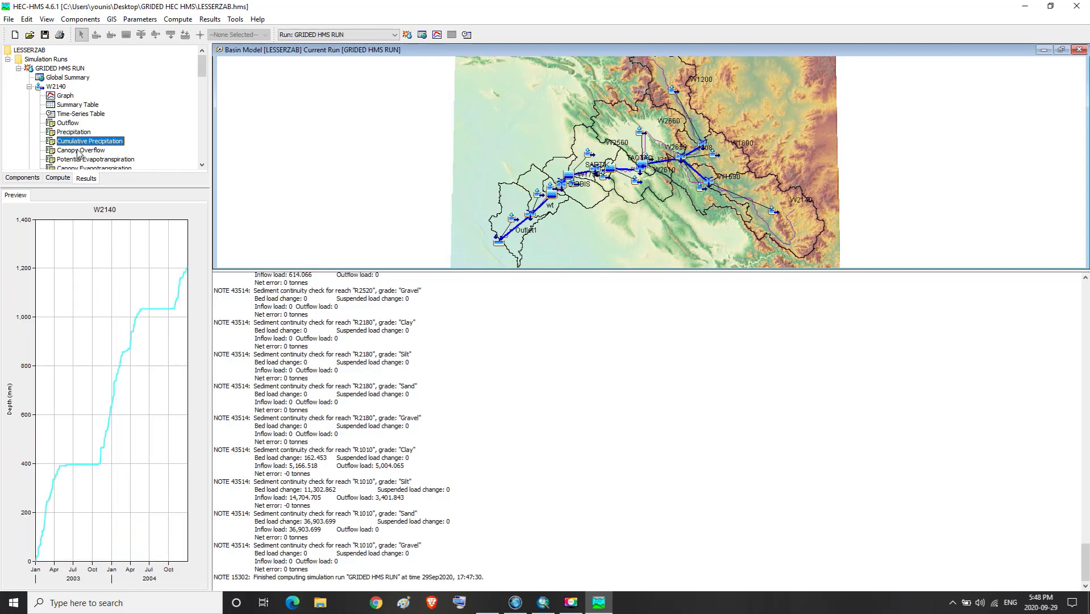
{"action": "left_click", "coordinate": [78, 150]}
{"action": "left_click", "coordinate": [72, 124]}
{"action": "left_click", "coordinate": [77, 151]}
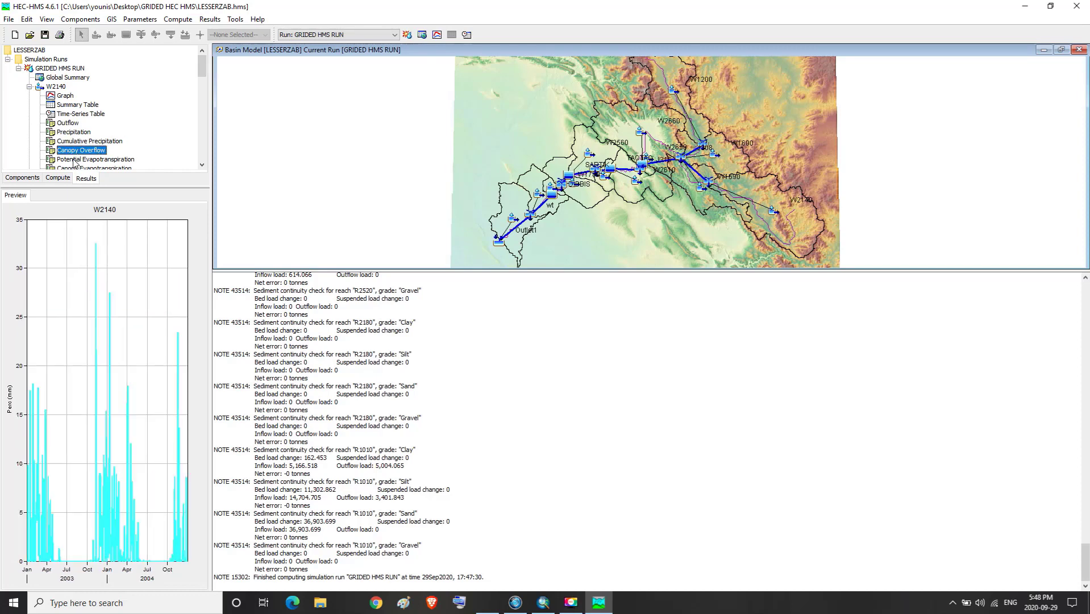
{"action": "left_click", "coordinate": [74, 159]}
- Preview W2140's canopy evapotranspiration and storage, surface evapotranspiration and storage, soil infiltration, and excess precipitation result series
{"action": "scroll", "coordinate": [206, 163], "scroll_direction": "down", "scroll_amount": 3}
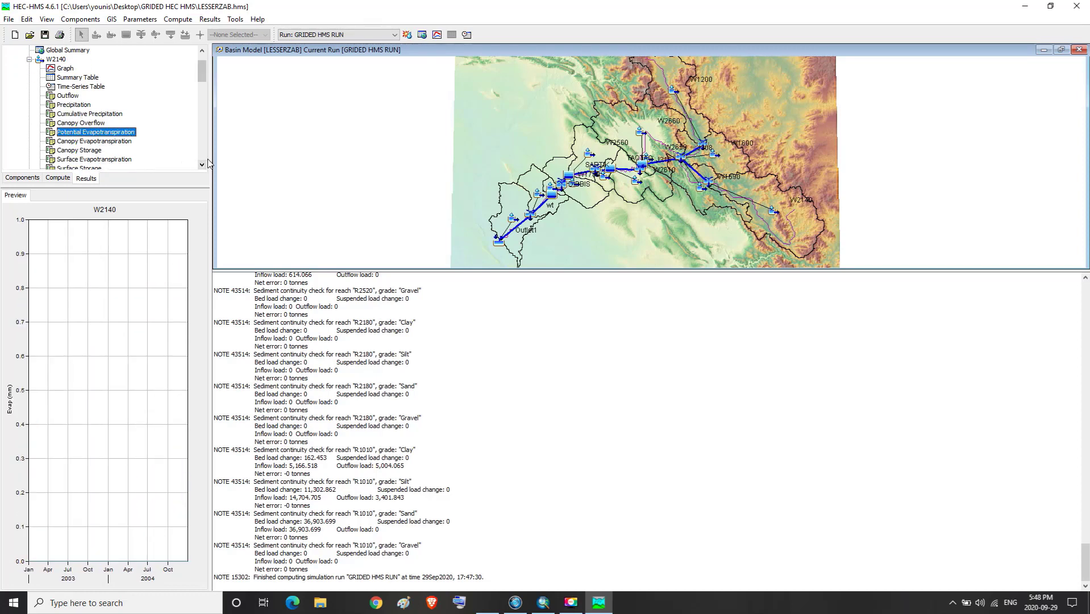
{"action": "scroll", "coordinate": [196, 163], "scroll_direction": "down", "scroll_amount": 3}
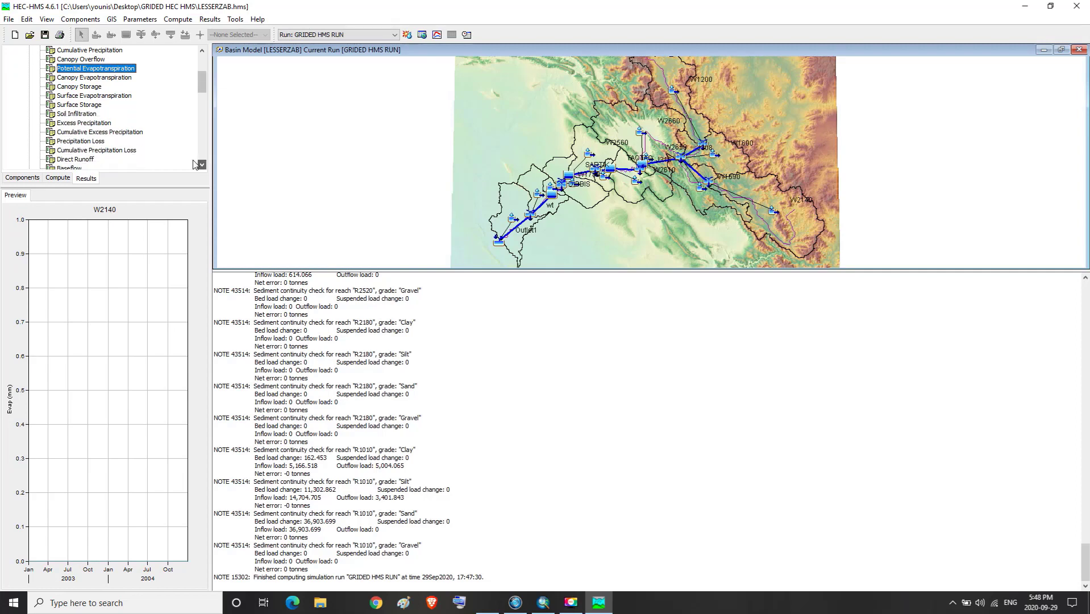
{"action": "left_click", "coordinate": [104, 81]}
{"action": "left_click", "coordinate": [95, 86]}
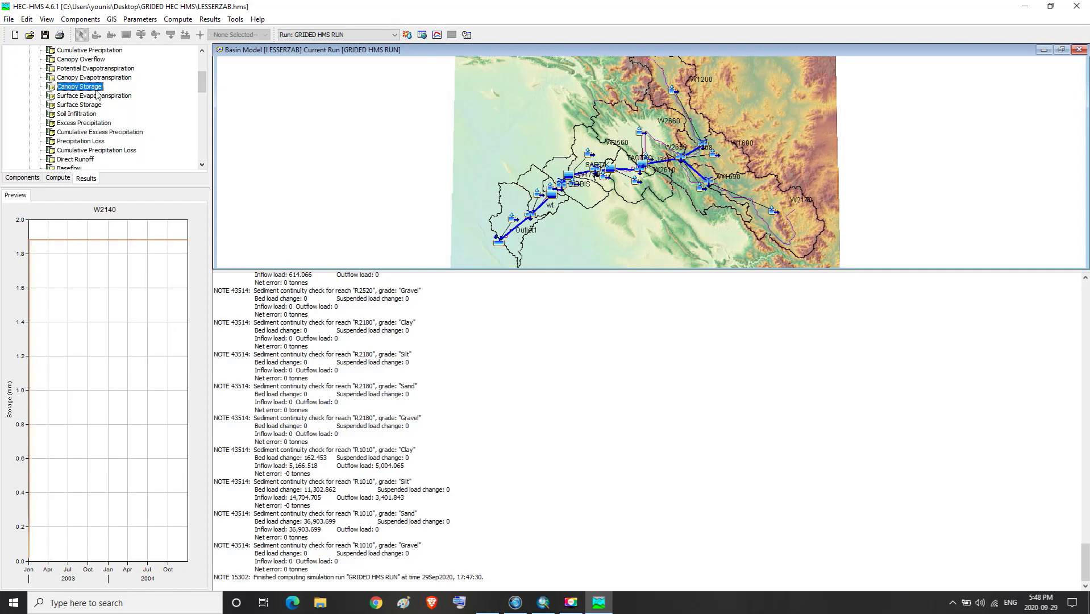
{"action": "left_click", "coordinate": [95, 96]}
{"action": "left_click", "coordinate": [90, 106]}
{"action": "left_click", "coordinate": [87, 115]}
{"action": "left_click", "coordinate": [88, 124]}
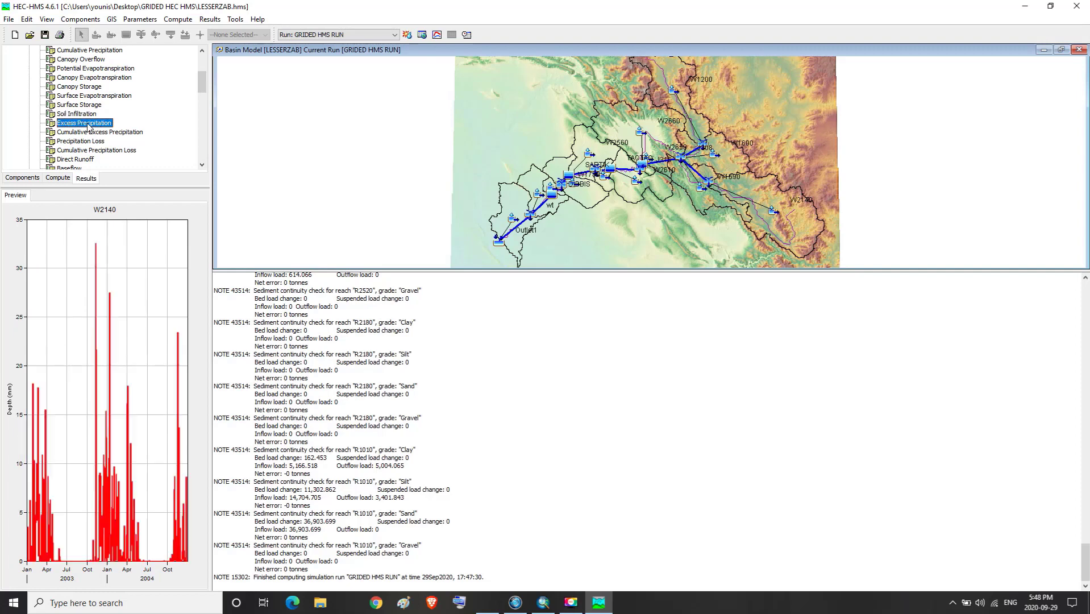
- Preview W2140's cumulative excess precipitation, precipitation loss, cumulative precipitation loss, direct runoff and baseflow result series
{"action": "left_click", "coordinate": [88, 133]}
{"action": "left_click", "coordinate": [85, 142]}
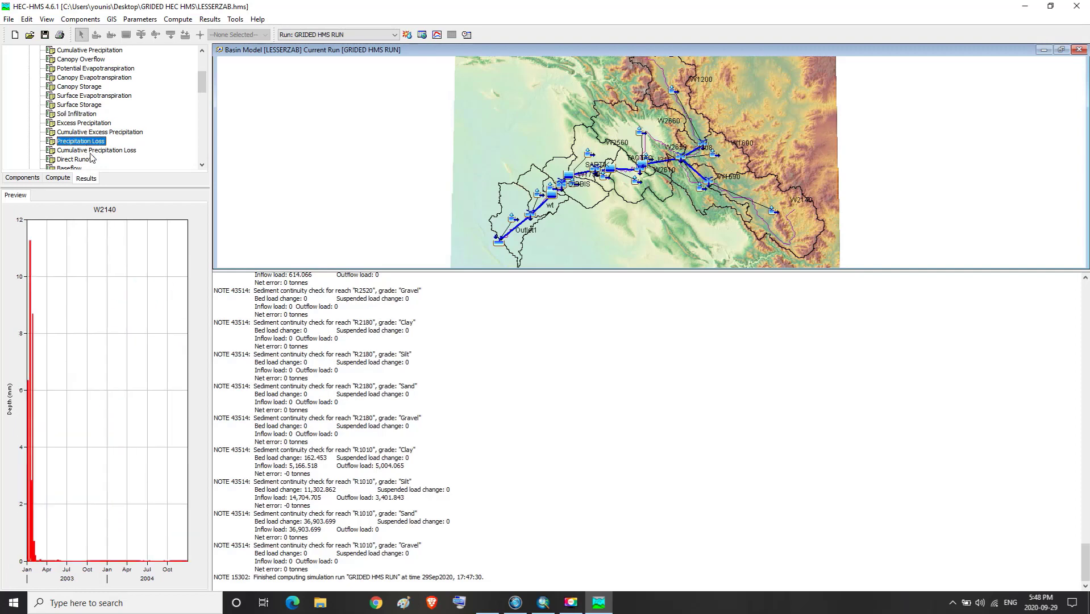
{"action": "left_click", "coordinate": [88, 151]}
{"action": "left_click", "coordinate": [75, 160]}
{"action": "left_click", "coordinate": [202, 165]}
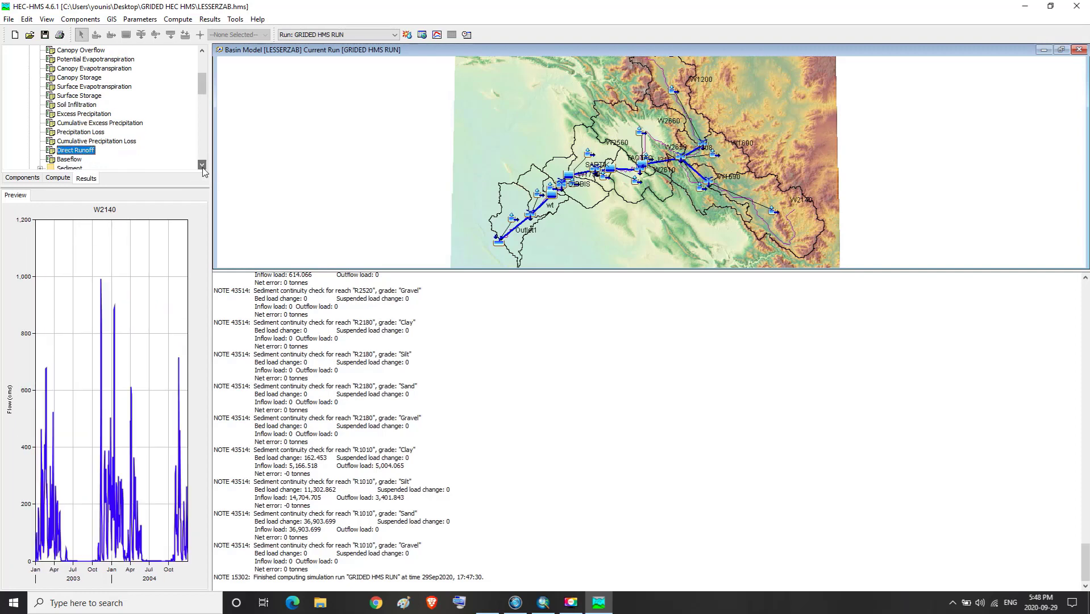
{"action": "left_click", "coordinate": [202, 165]}
{"action": "left_click", "coordinate": [202, 165]}
{"action": "left_click", "coordinate": [202, 165]}
{"action": "left_click", "coordinate": [202, 165]}
{"action": "left_click", "coordinate": [203, 165]}
{"action": "left_click", "coordinate": [77, 115]}
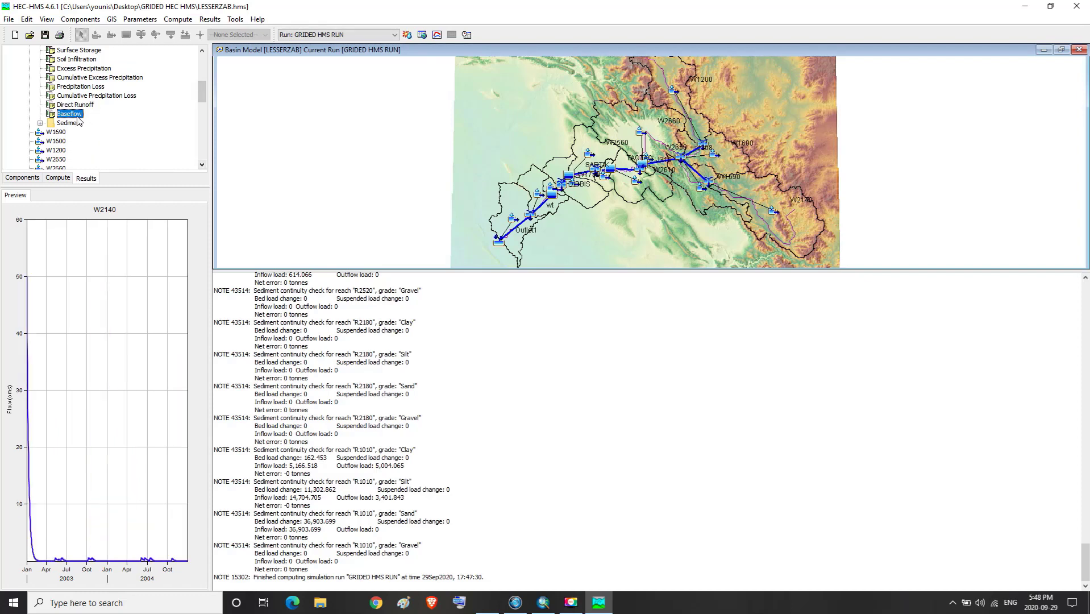
- Preview W2140's total, clay, silt, sand and gravel sediment load series and its sediment concentration
{"action": "left_click", "coordinate": [40, 124]}
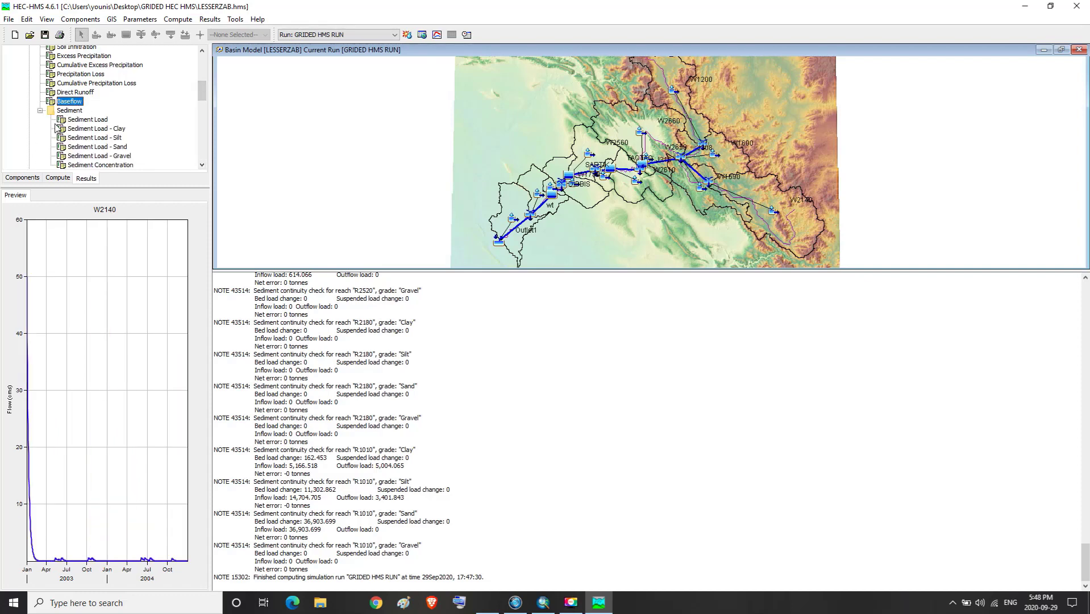
{"action": "left_click", "coordinate": [81, 120]}
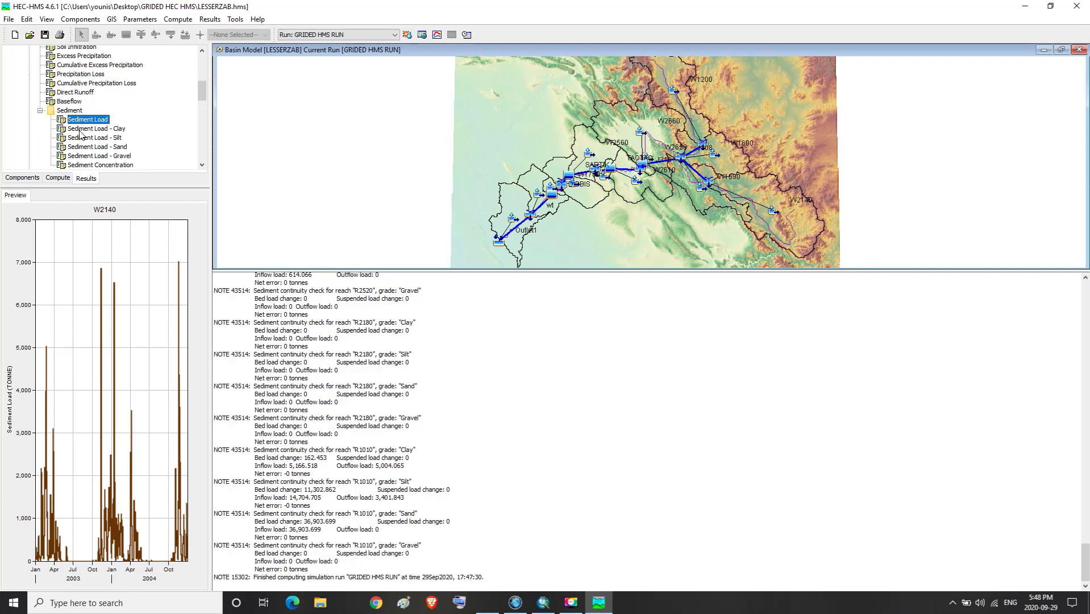
{"action": "left_click", "coordinate": [80, 130]}
{"action": "scroll", "coordinate": [198, 167], "scroll_direction": "down", "scroll_amount": 3}
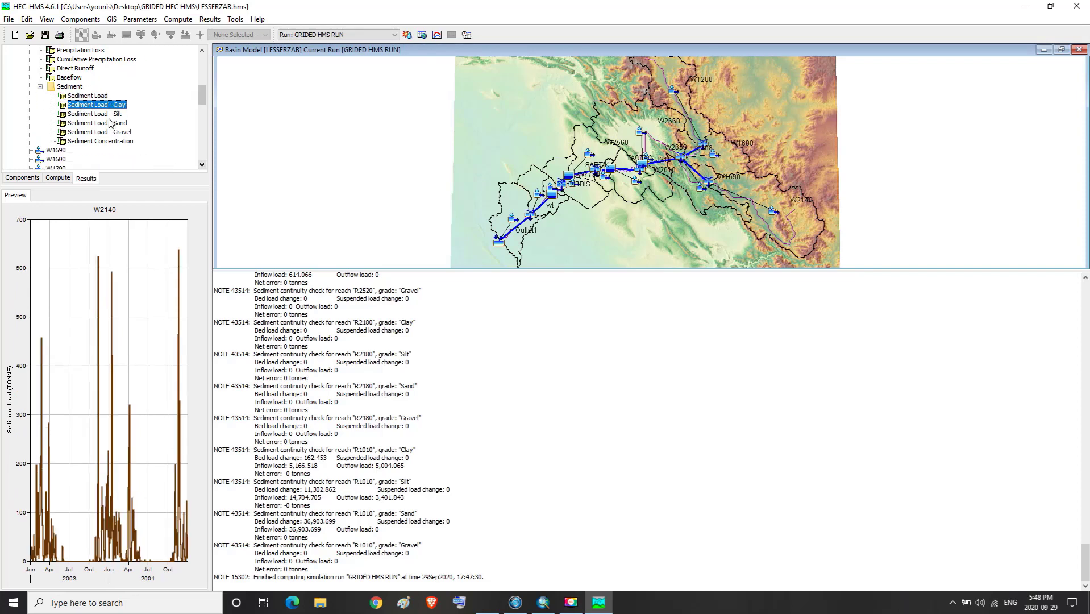
{"action": "left_click", "coordinate": [108, 114]}
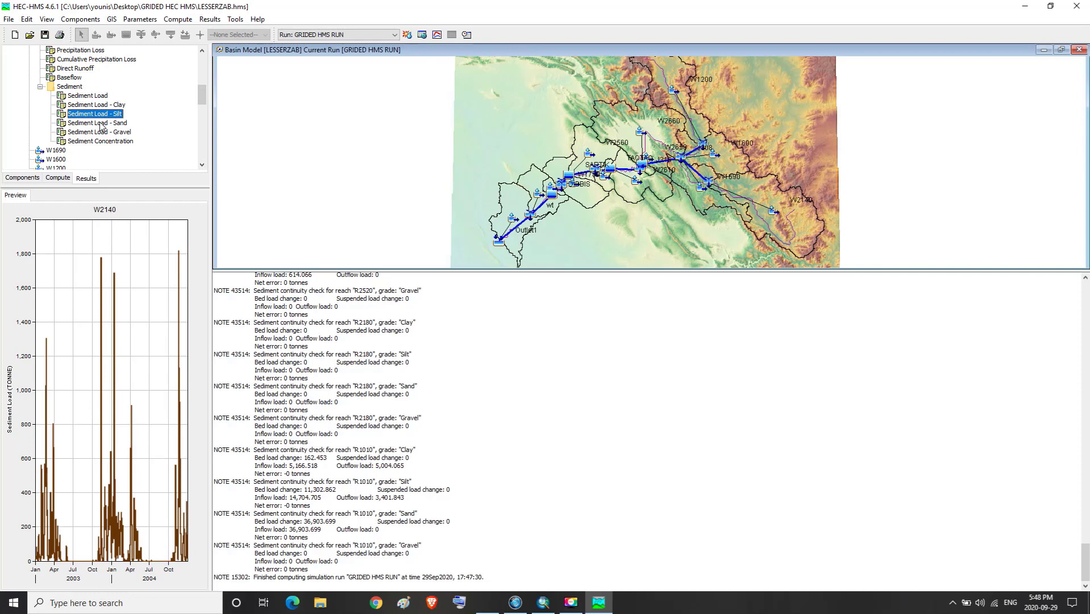
{"action": "left_click", "coordinate": [101, 124]}
{"action": "left_click", "coordinate": [97, 132]}
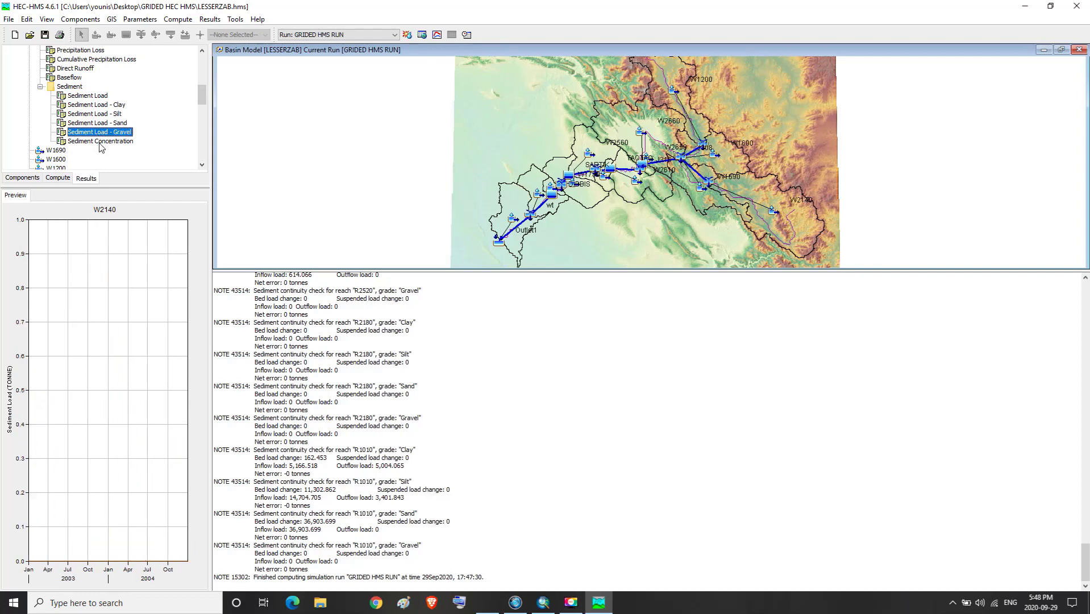
{"action": "left_click", "coordinate": [101, 142]}
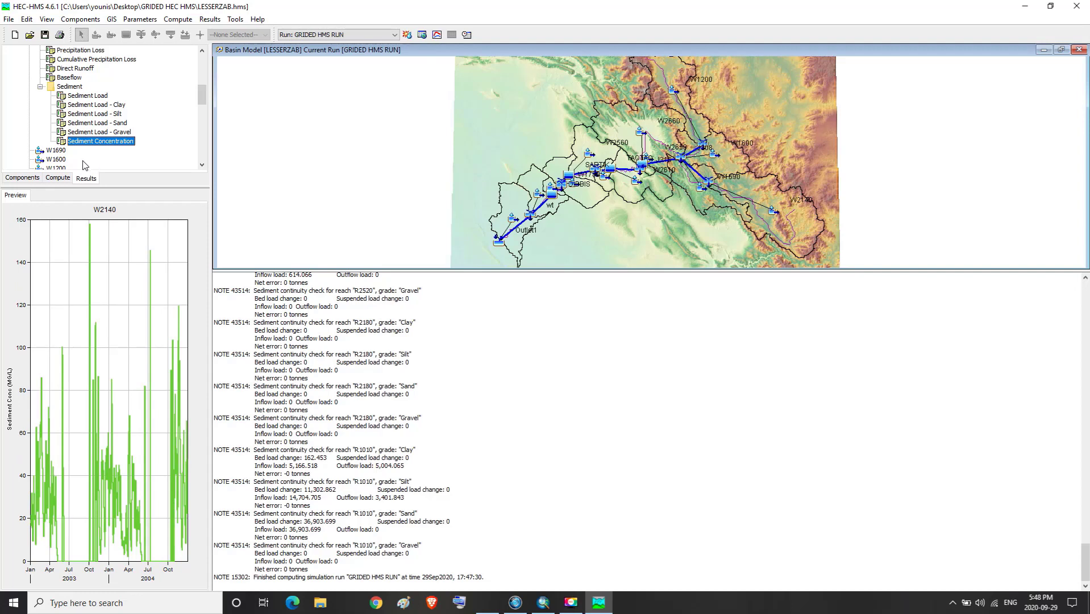
- View reservoir DOKAN's result graph and its summary table for GRIDED HMS RUN, closing each one
{"action": "left_click", "coordinate": [203, 165]}
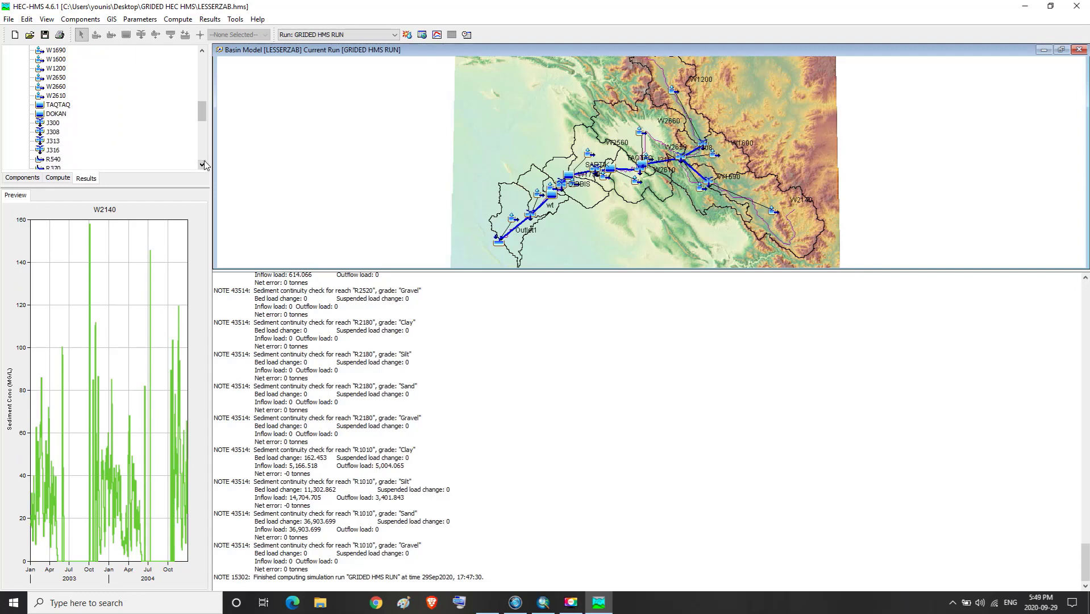
{"action": "double_click", "coordinate": [56, 115]}
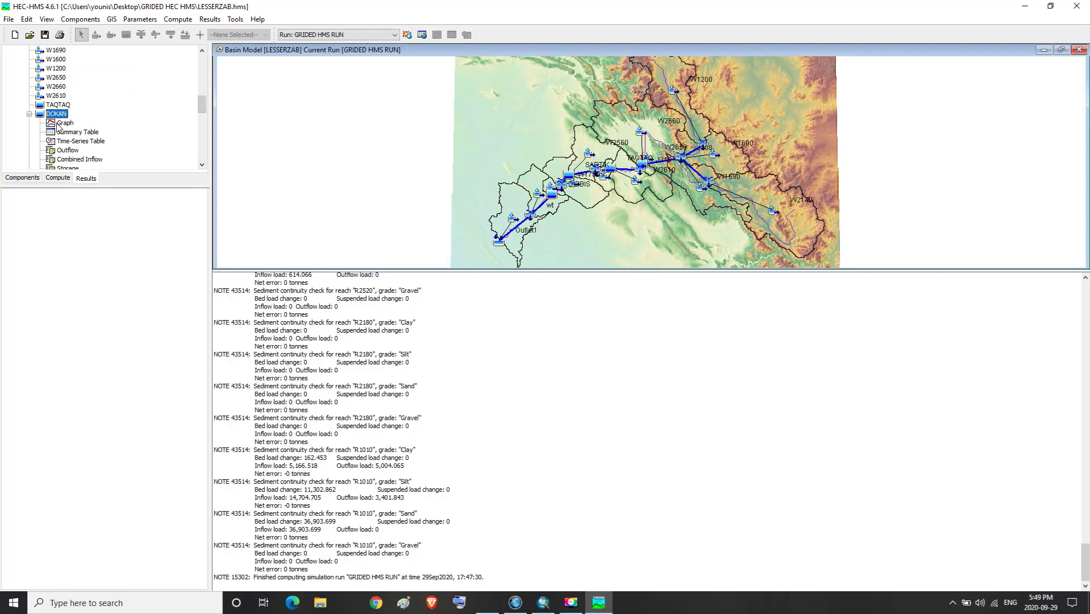
{"action": "left_click", "coordinate": [64, 123]}
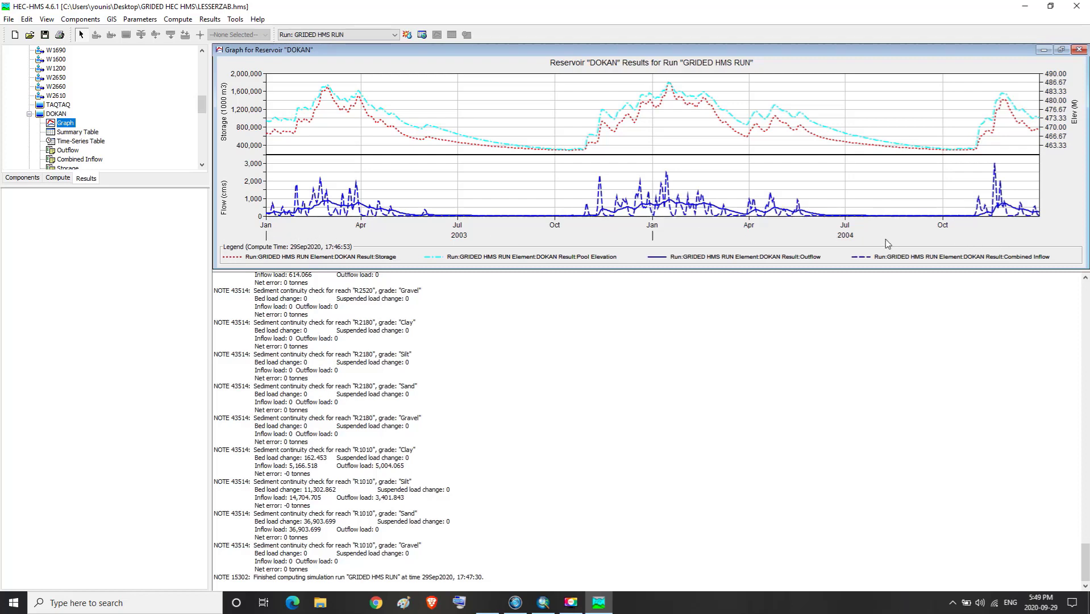
{"action": "left_click", "coordinate": [1079, 50]}
{"action": "left_click", "coordinate": [67, 134]}
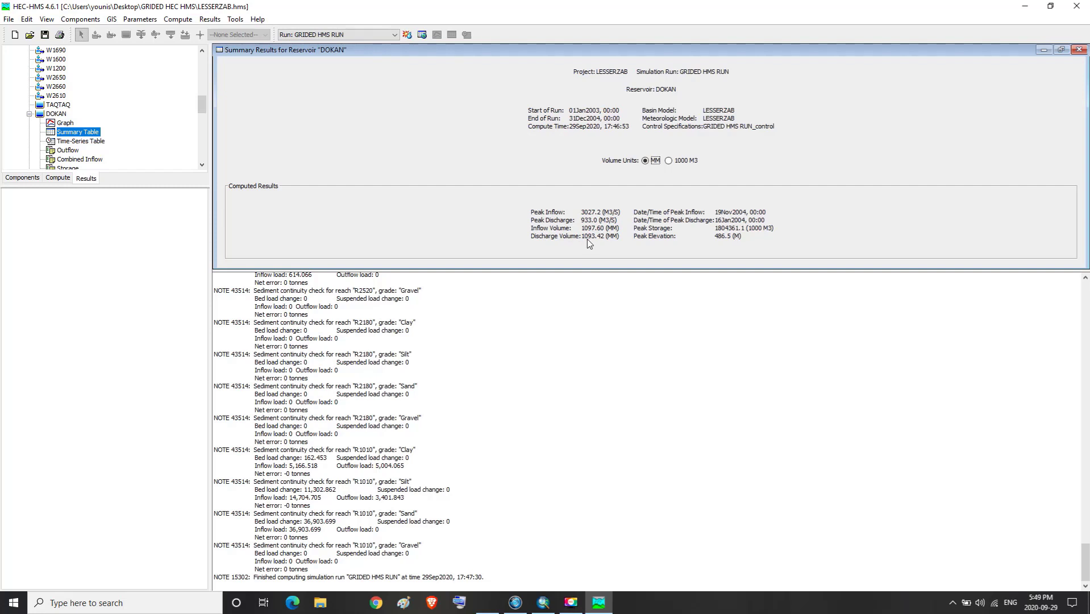
{"action": "left_click", "coordinate": [1079, 49]}
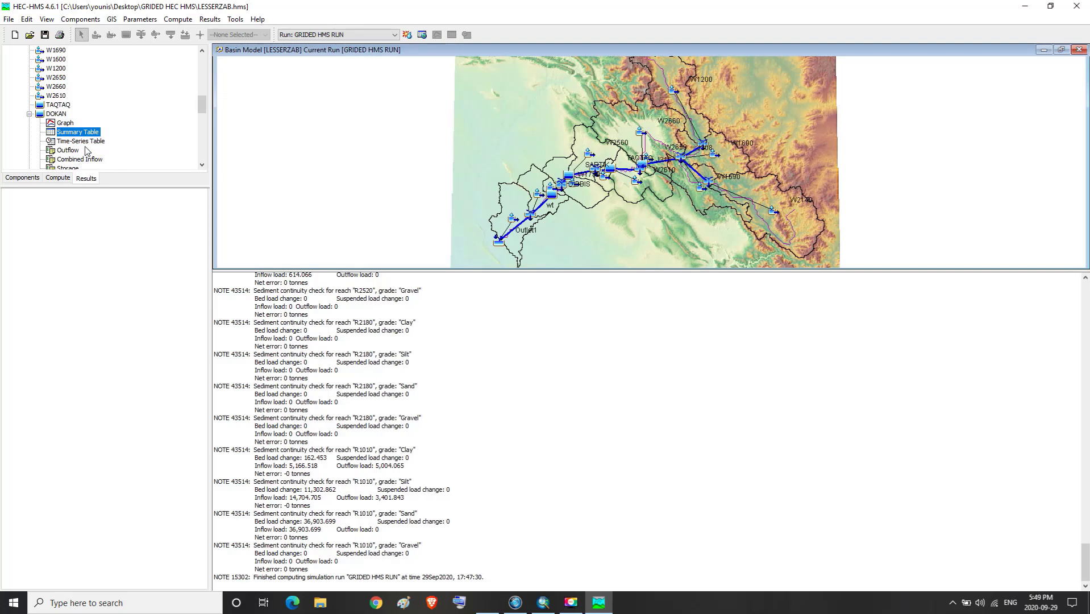
- Preview reservoir DOKAN's outflow, combined inflow, storage, pool elevation and reservoir area result series
{"action": "scroll", "coordinate": [202, 162], "scroll_direction": "down", "scroll_amount": 5}
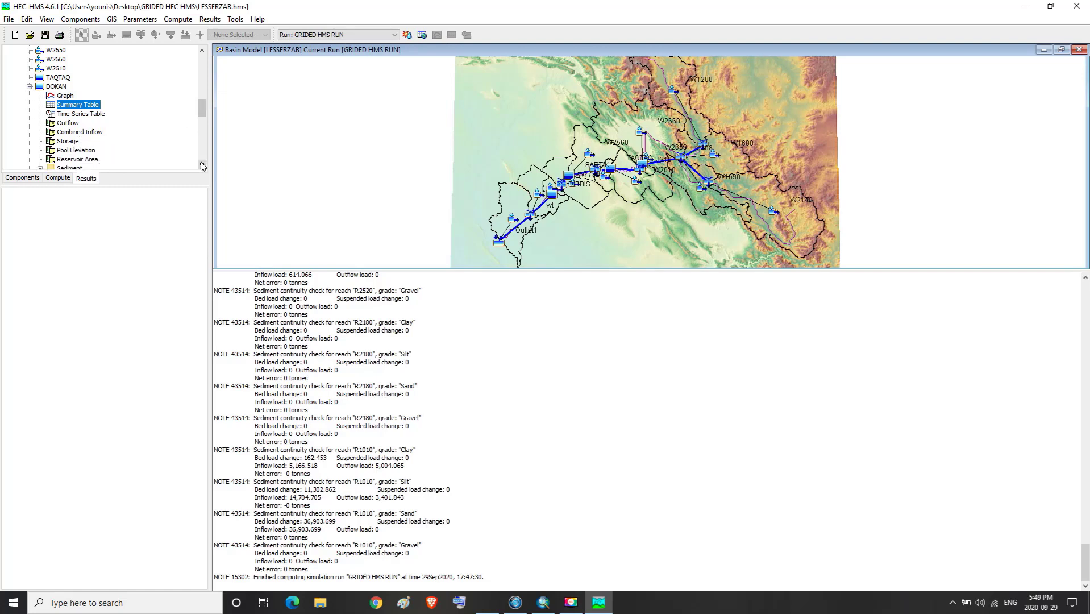
{"action": "left_click", "coordinate": [69, 105]}
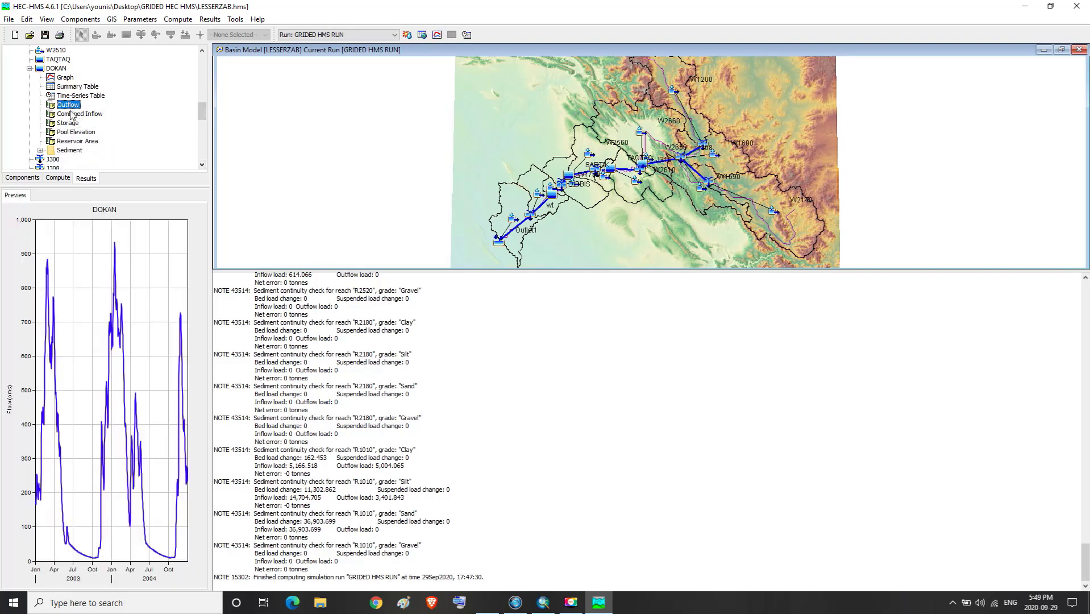
{"action": "left_click", "coordinate": [72, 115]}
{"action": "left_click", "coordinate": [67, 123]}
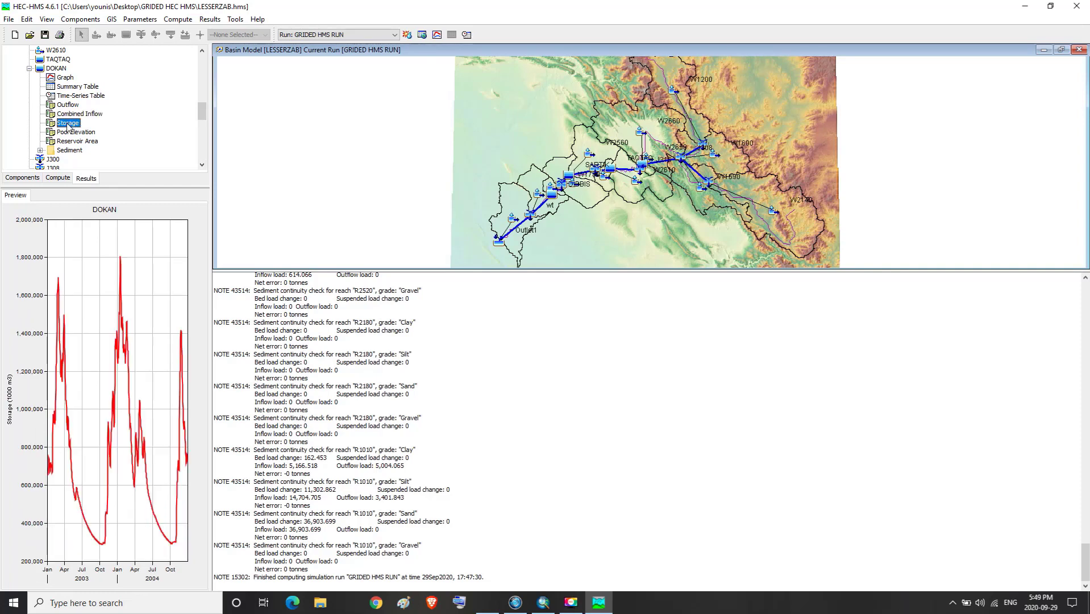
{"action": "left_click", "coordinate": [67, 132]}
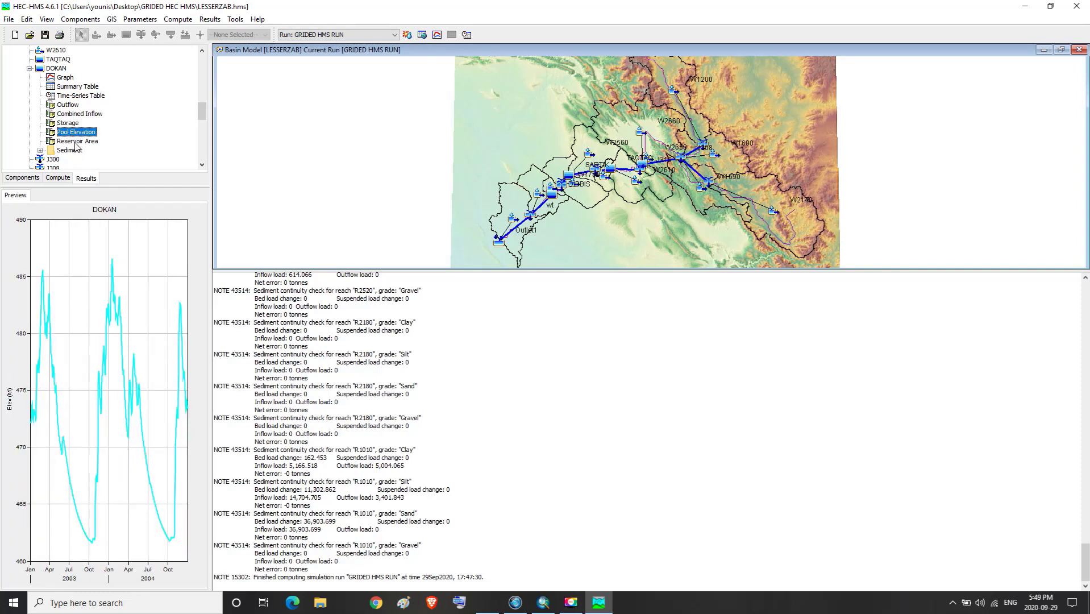
{"action": "left_click", "coordinate": [77, 141]}
- Expand DOKAN's sediment results and preview the total, clay, silt, sand and gravel sediment load series
{"action": "left_click", "coordinate": [39, 150]}
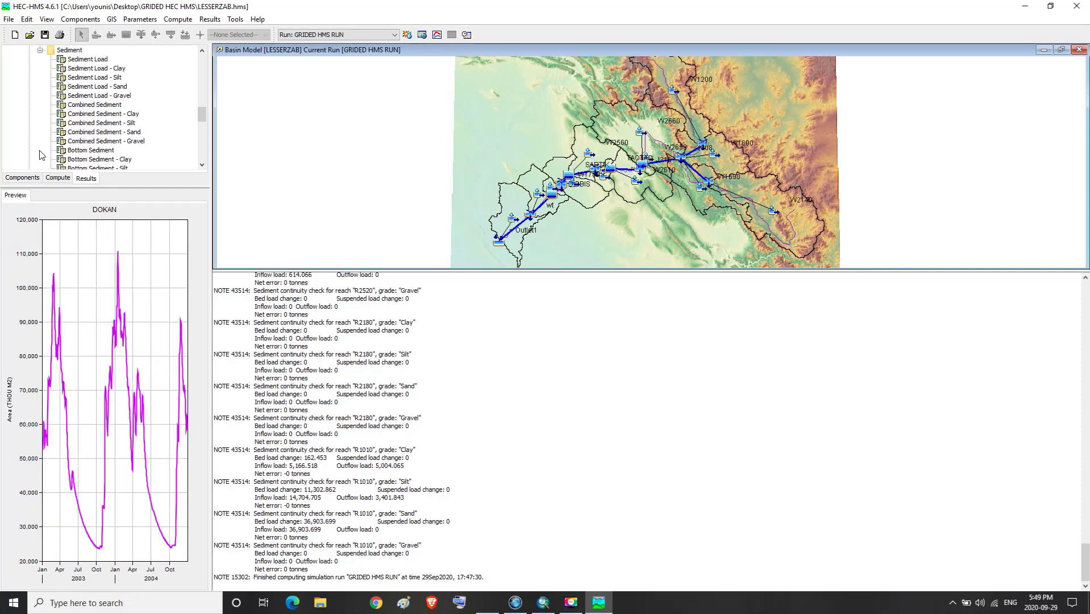
{"action": "left_click", "coordinate": [83, 61]}
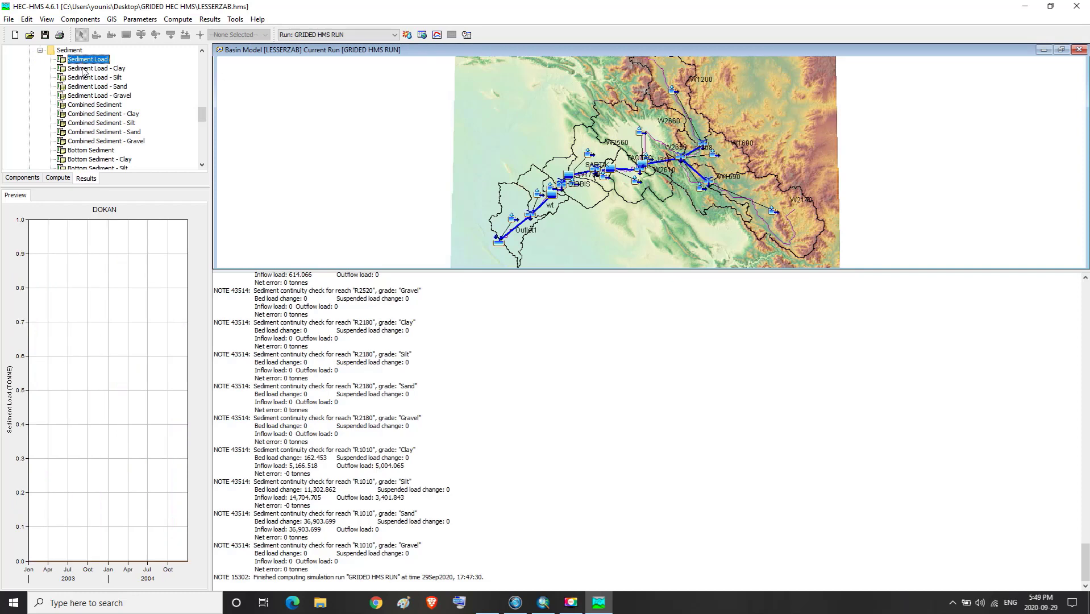
{"action": "left_click", "coordinate": [83, 68]}
{"action": "left_click", "coordinate": [83, 78]}
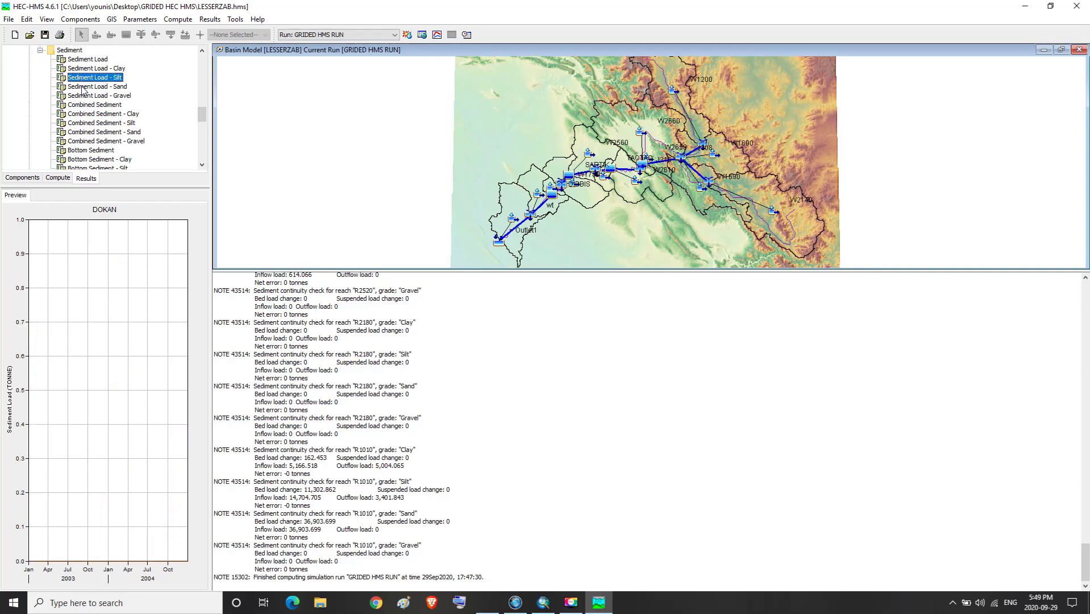
{"action": "left_click", "coordinate": [84, 87]}
{"action": "left_click", "coordinate": [83, 96]}
- Preview DOKAN's combined sediment series in total and for clay, silt, sand and gravel
{"action": "left_click", "coordinate": [89, 105]}
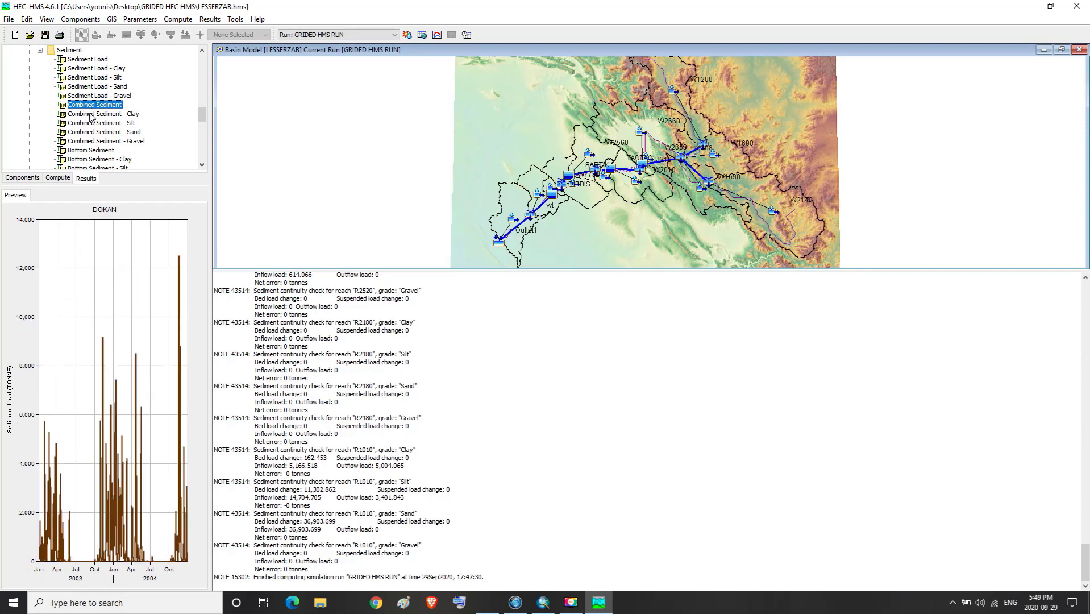
{"action": "left_click", "coordinate": [91, 115]}
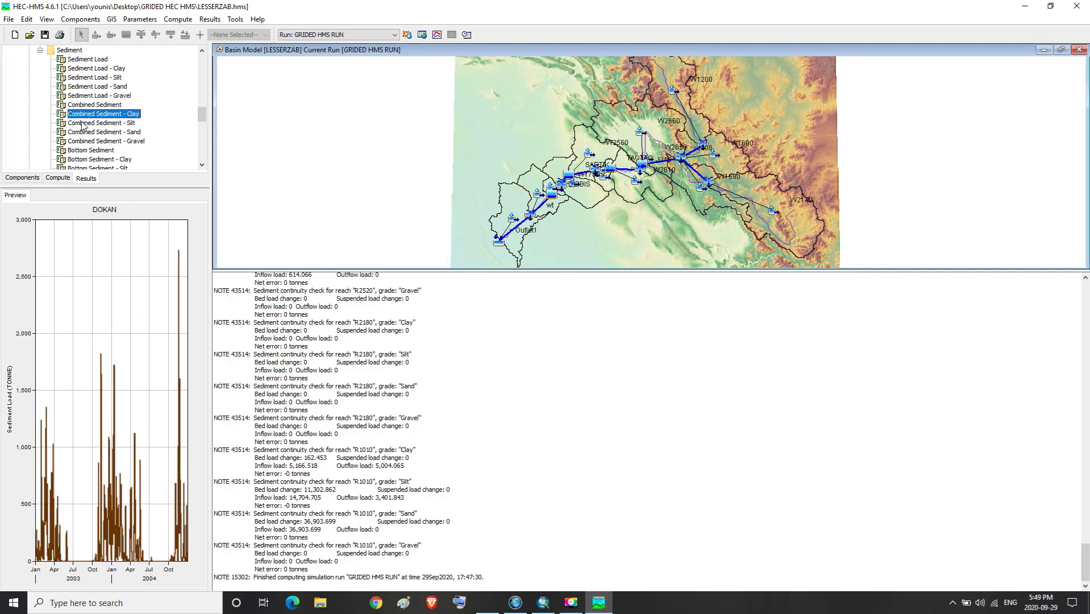
{"action": "left_click", "coordinate": [83, 124]}
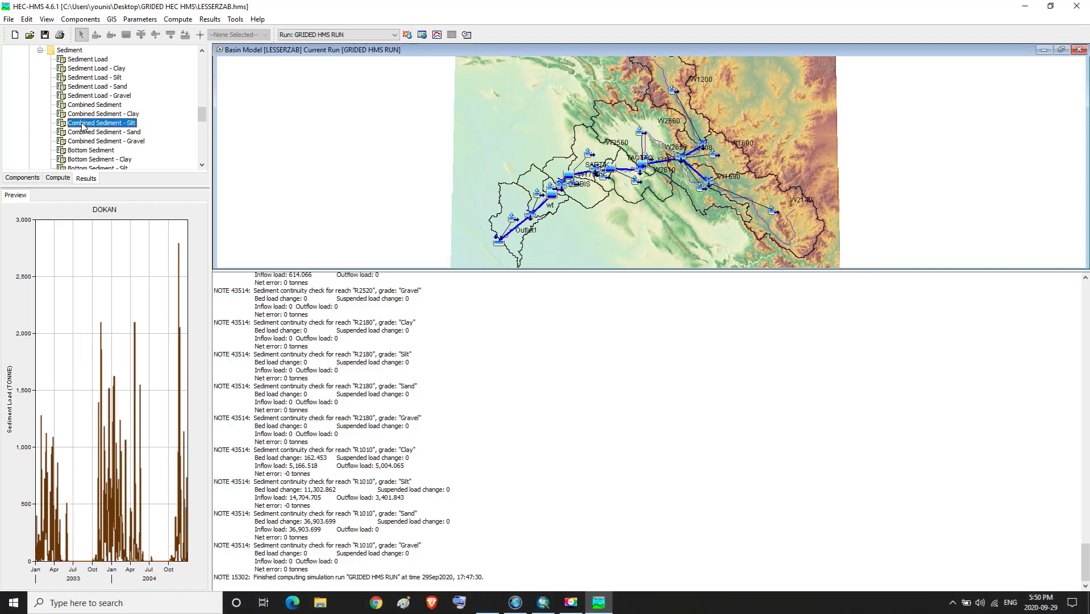
{"action": "left_click", "coordinate": [83, 134]}
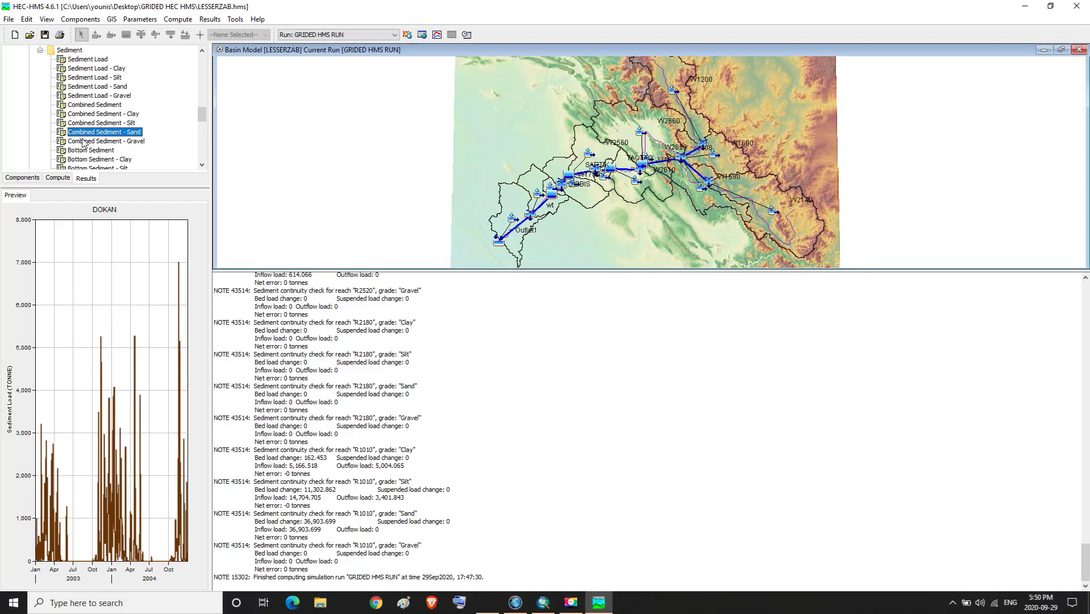
{"action": "left_click", "coordinate": [83, 141]}
- Preview DOKAN's bottom sediment series in total and for clay, silt, sand and gravel
{"action": "left_click", "coordinate": [82, 151]}
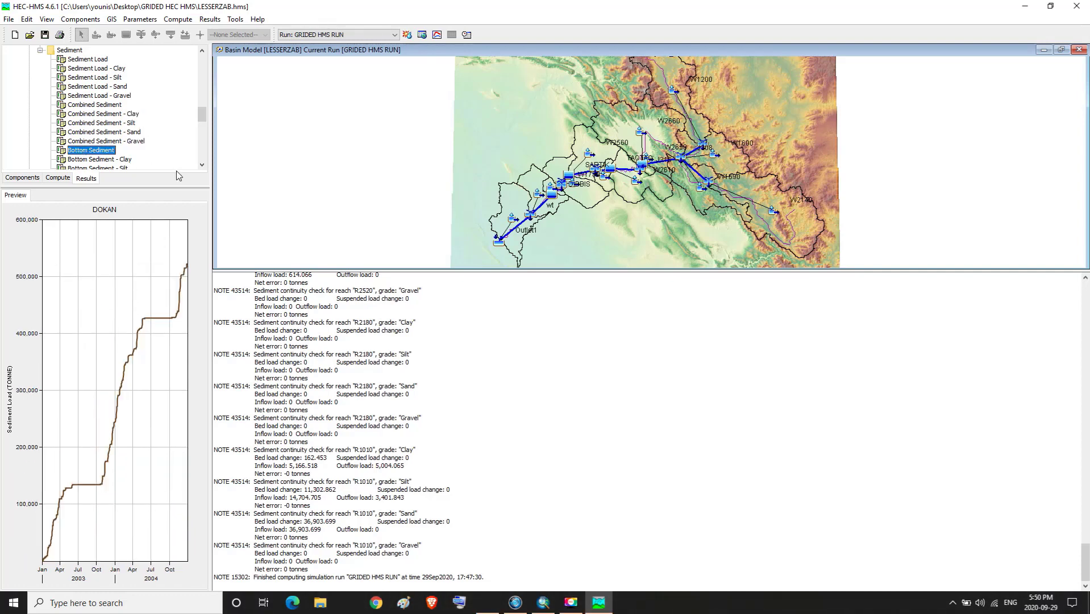
{"action": "left_click", "coordinate": [202, 165]}
{"action": "left_click", "coordinate": [201, 165]}
{"action": "left_click", "coordinate": [201, 165]}
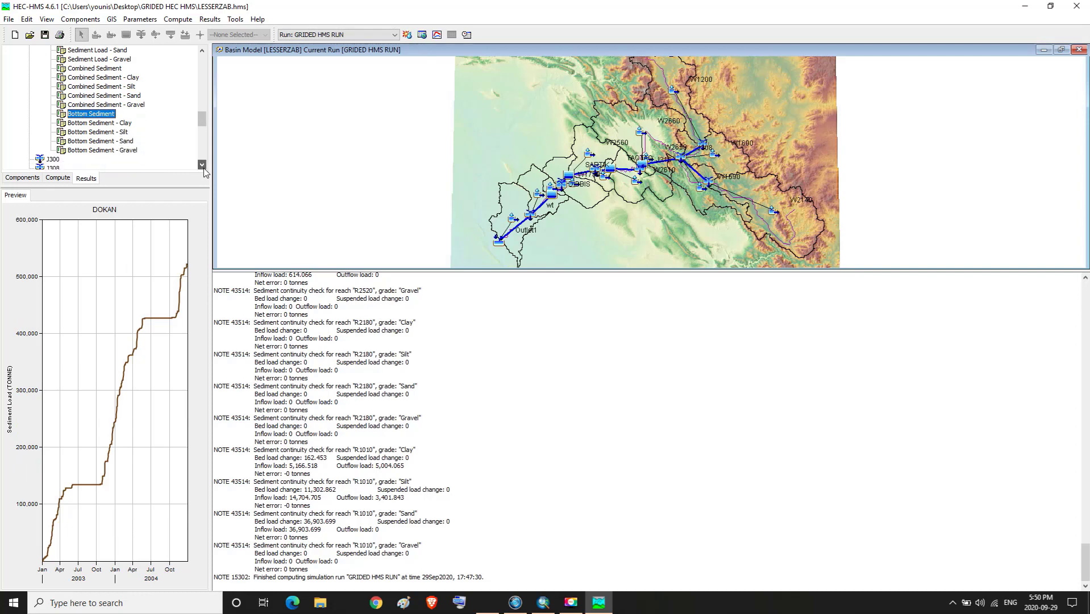
{"action": "left_click", "coordinate": [114, 124]}
{"action": "left_click", "coordinate": [95, 133]}
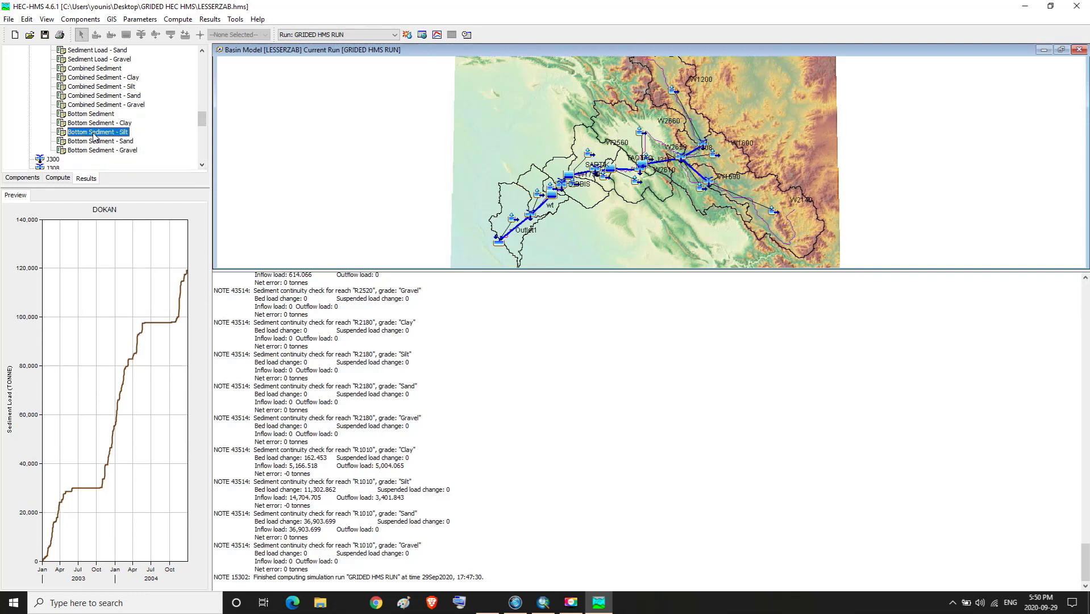
{"action": "left_click", "coordinate": [95, 143]}
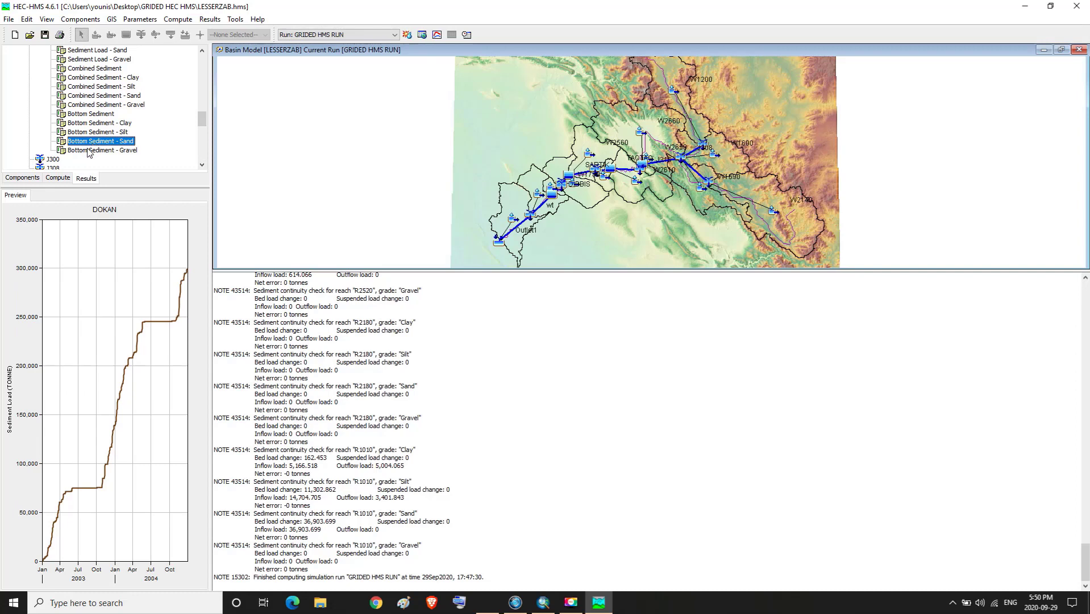
{"action": "left_click", "coordinate": [89, 151]}
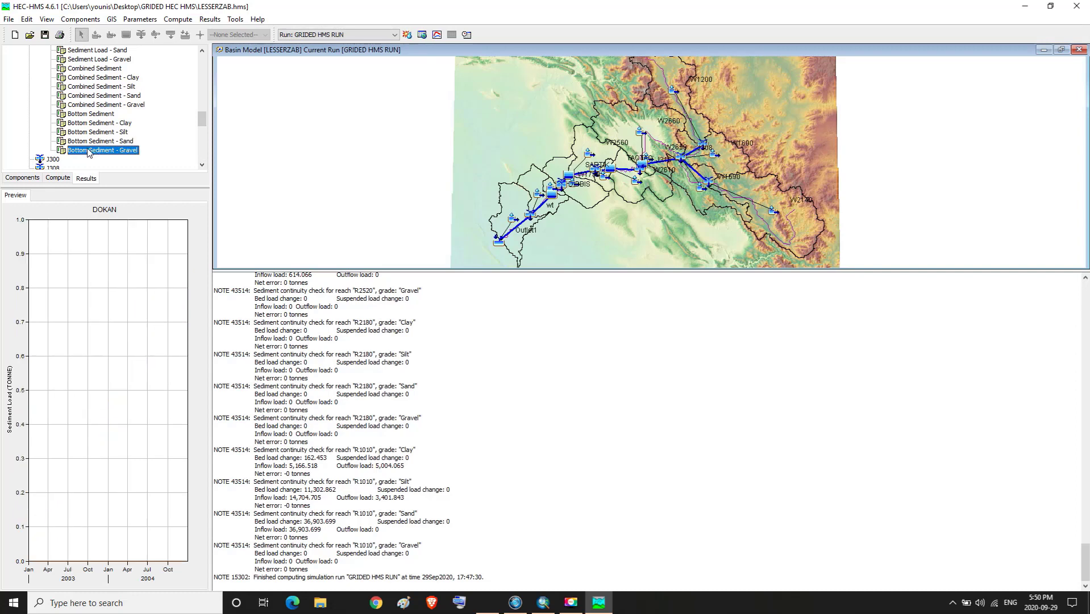
- View junction J308's result graph of observed flow and outflows for GRIDED HMS RUN, and close it
{"action": "double_click", "coordinate": [201, 164]}
{"action": "left_click", "coordinate": [201, 165]}
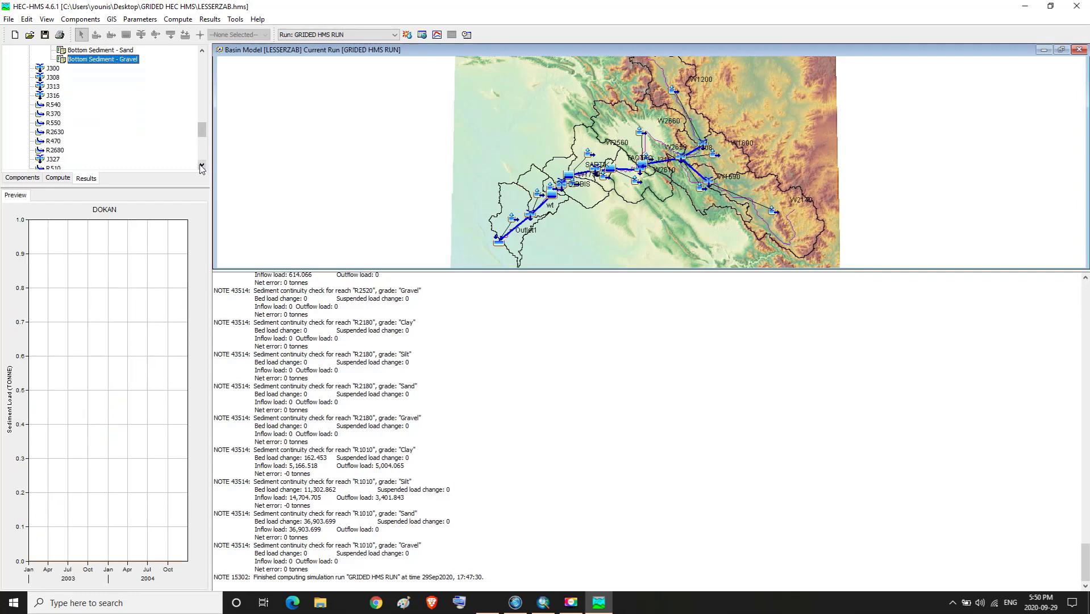
{"action": "left_click", "coordinate": [200, 165]}
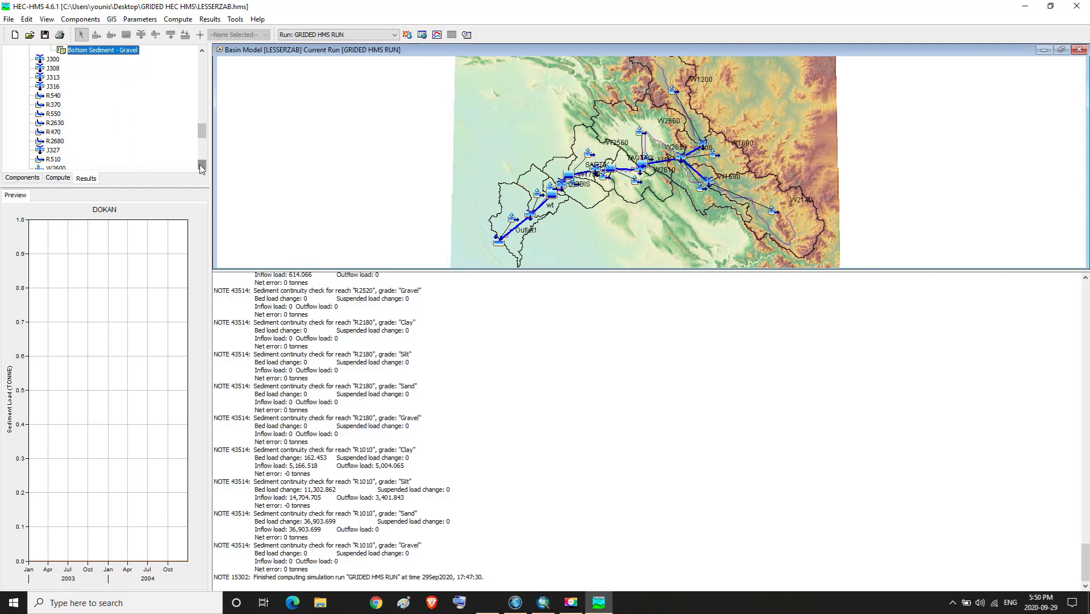
{"action": "double_click", "coordinate": [54, 69]}
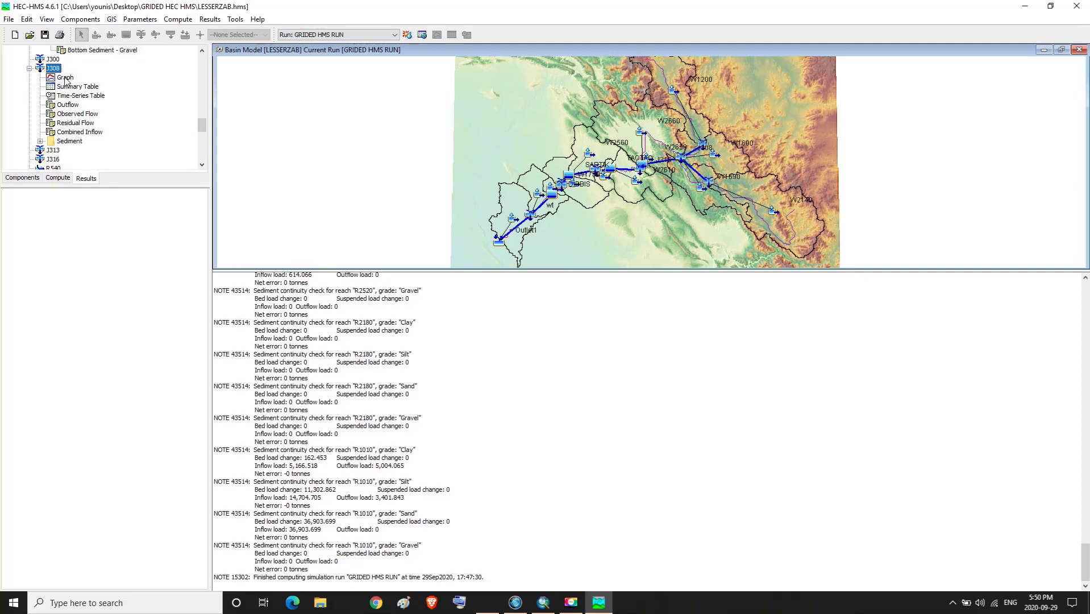
{"action": "left_click", "coordinate": [66, 78]}
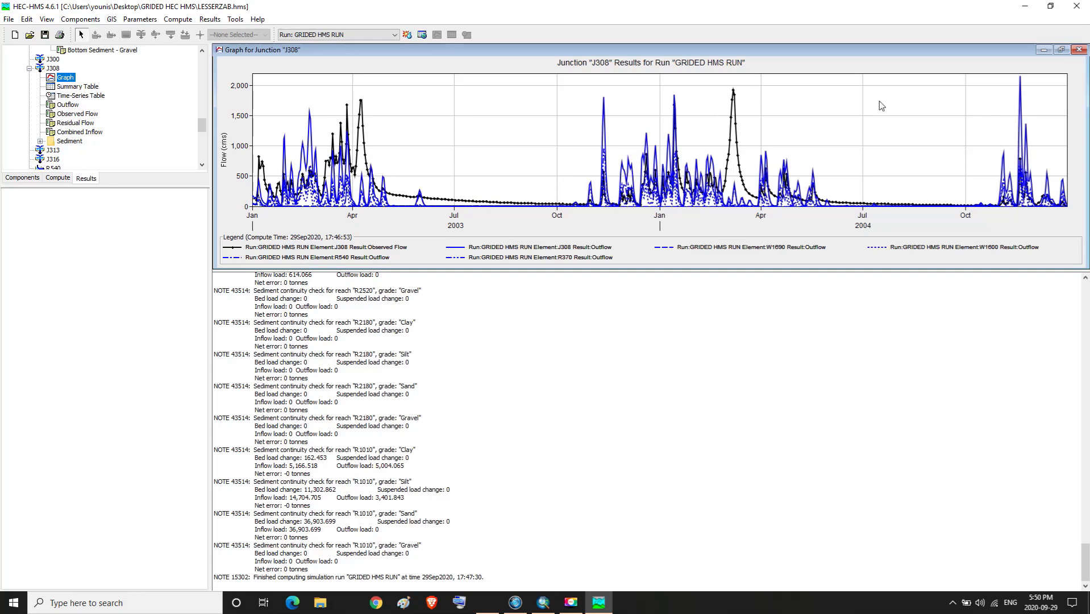
{"action": "left_click", "coordinate": [1079, 50]}
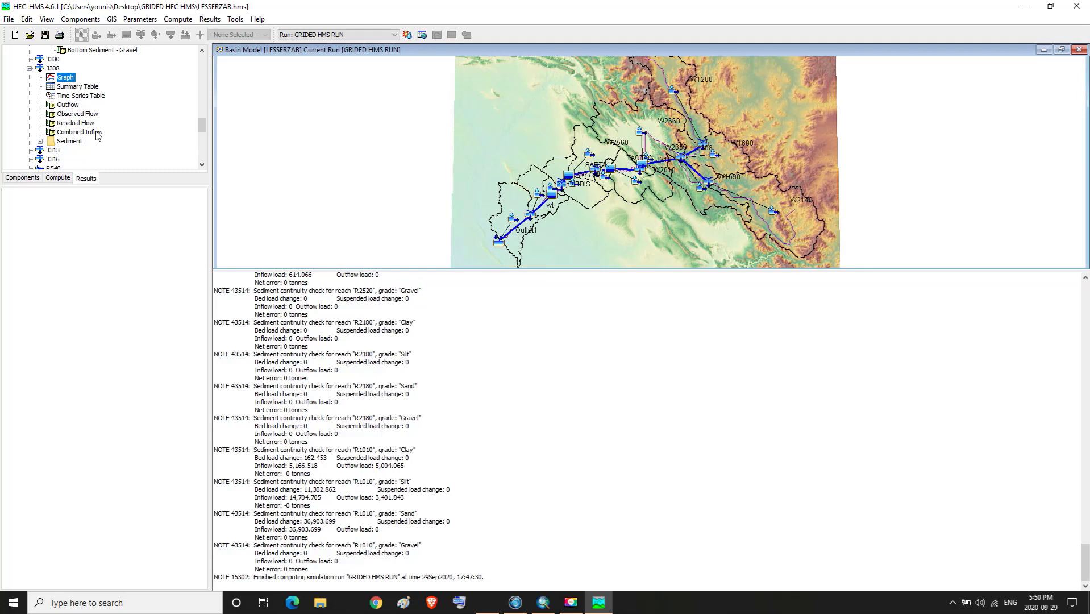
- View junction J308's summary table, and preview its outflow, observed flow, residual flow and combined inflow series
{"action": "left_click", "coordinate": [72, 88]}
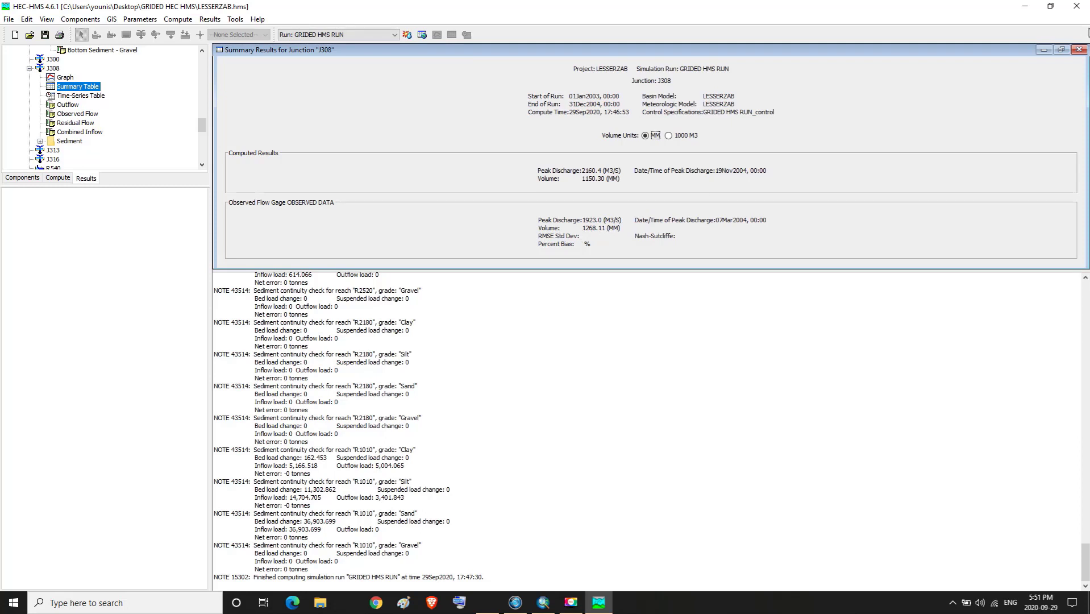
{"action": "left_click", "coordinate": [1080, 51]}
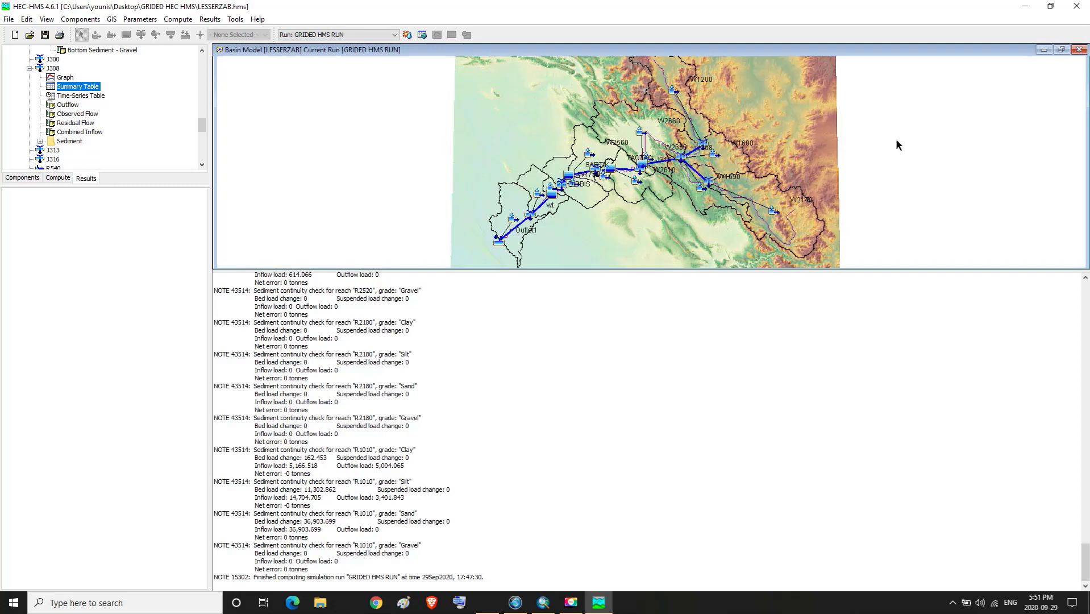
{"action": "left_click", "coordinate": [79, 105]}
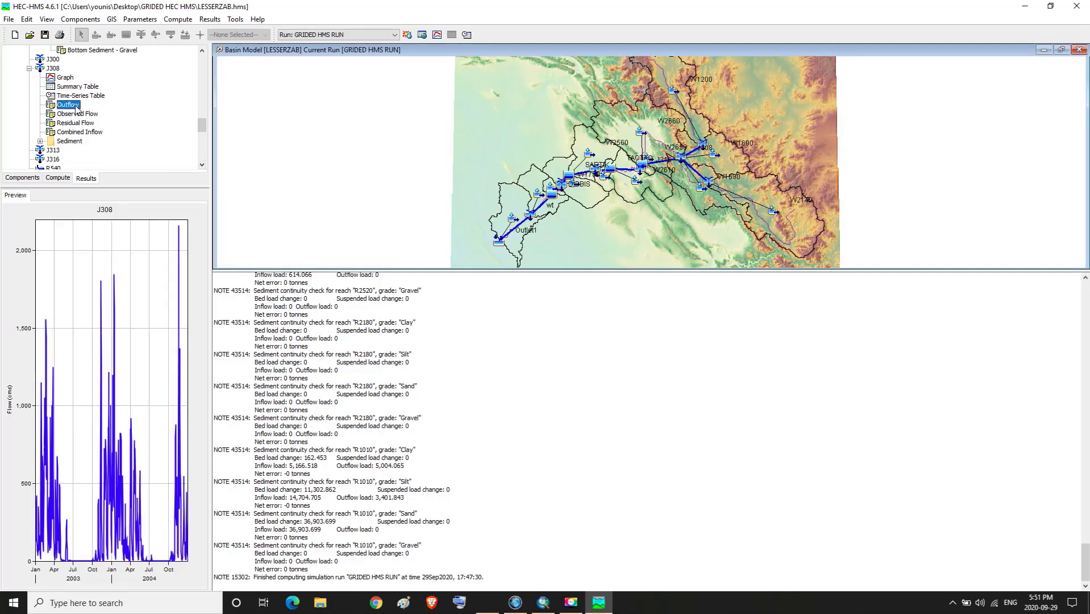
{"action": "left_click", "coordinate": [78, 115]}
{"action": "left_click", "coordinate": [77, 123]}
{"action": "left_click", "coordinate": [74, 131]}
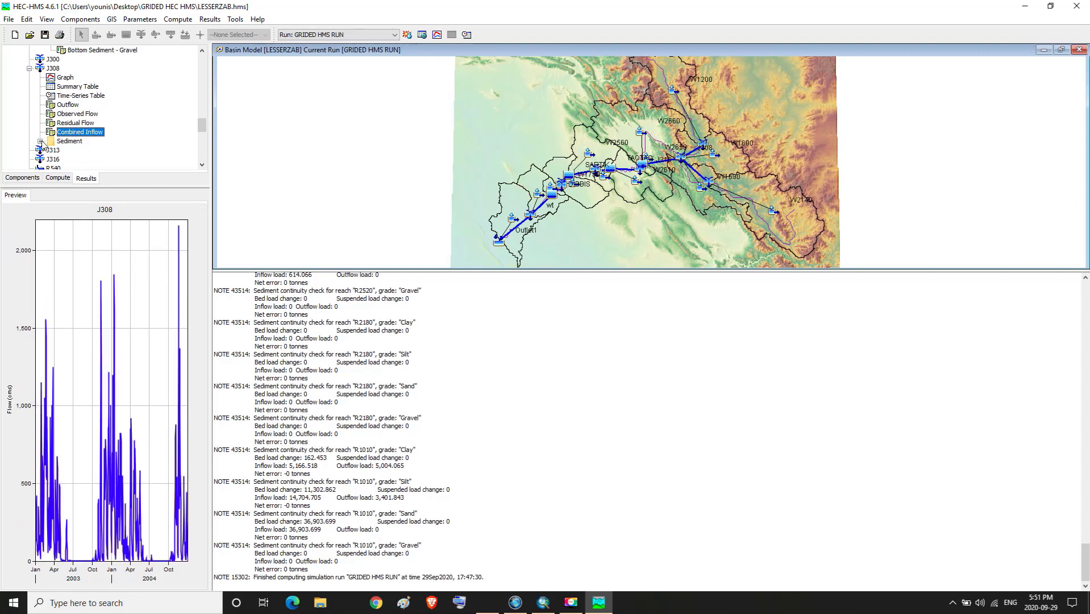
- Expand J308's sediment results and preview the total, clay, silt, sand and gravel sediment load series
{"action": "left_click", "coordinate": [40, 141]}
{"action": "left_click", "coordinate": [83, 129]}
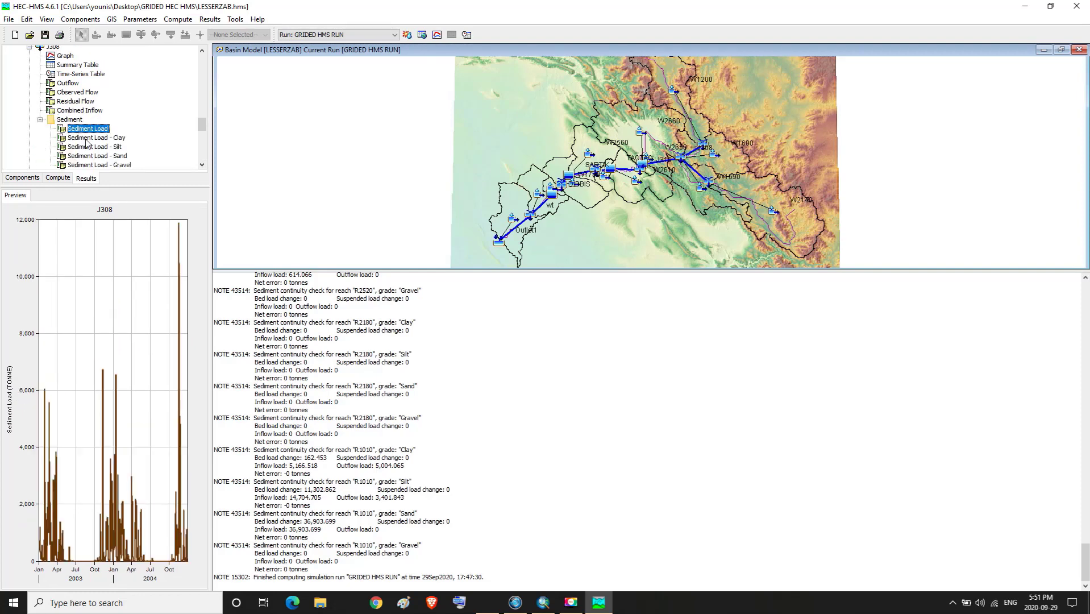
{"action": "left_click", "coordinate": [88, 138]}
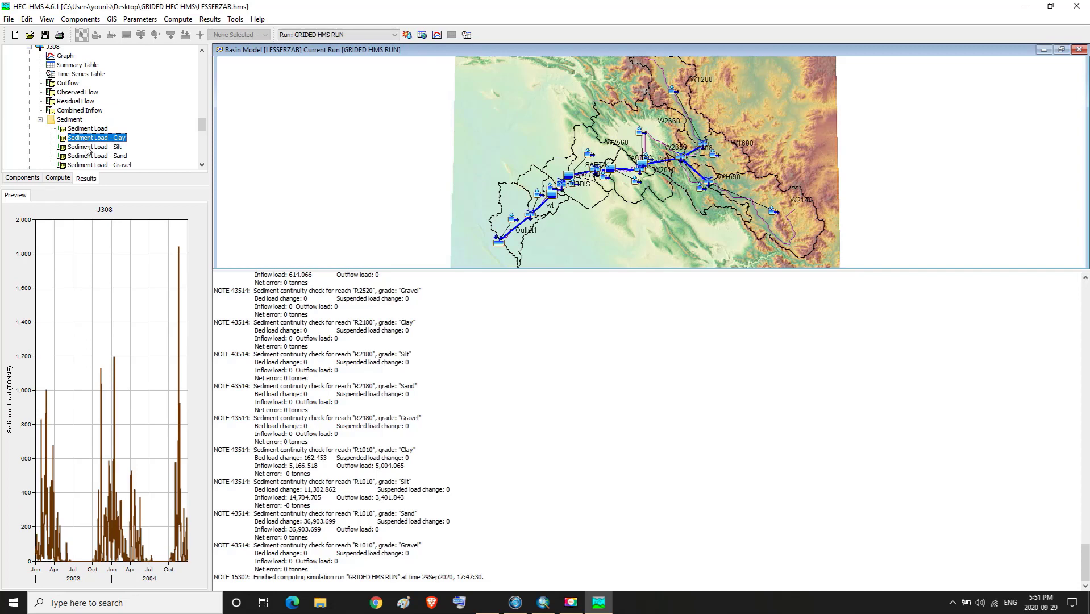
{"action": "left_click", "coordinate": [90, 147]}
{"action": "left_click", "coordinate": [94, 157]}
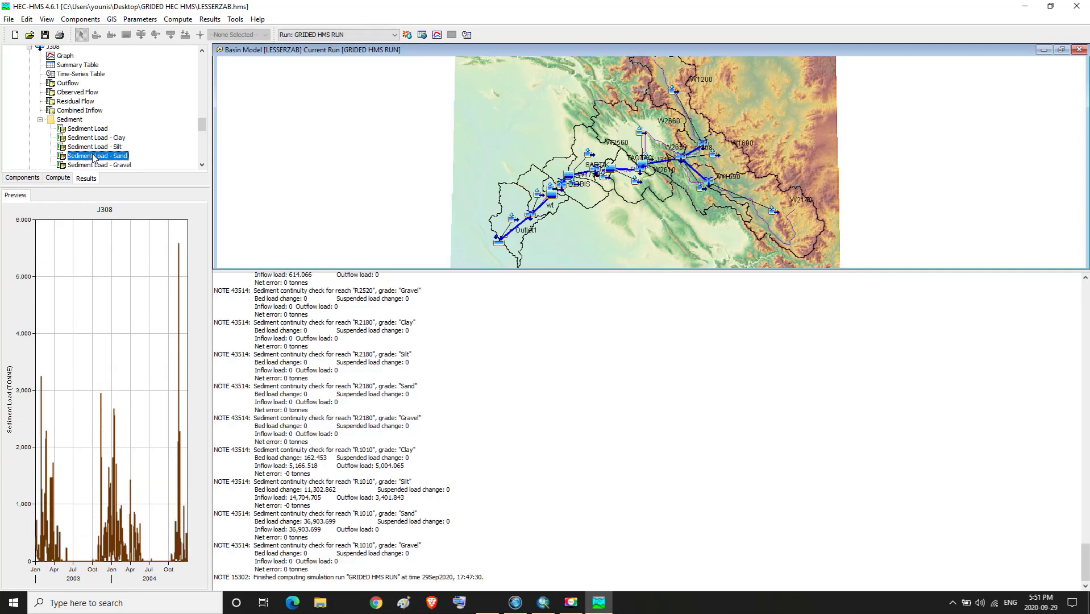
{"action": "left_click", "coordinate": [97, 165]}
- View reach R2680's result graph and summary table for GRIDED HMS RUN, and close both
{"action": "left_click", "coordinate": [201, 166]}
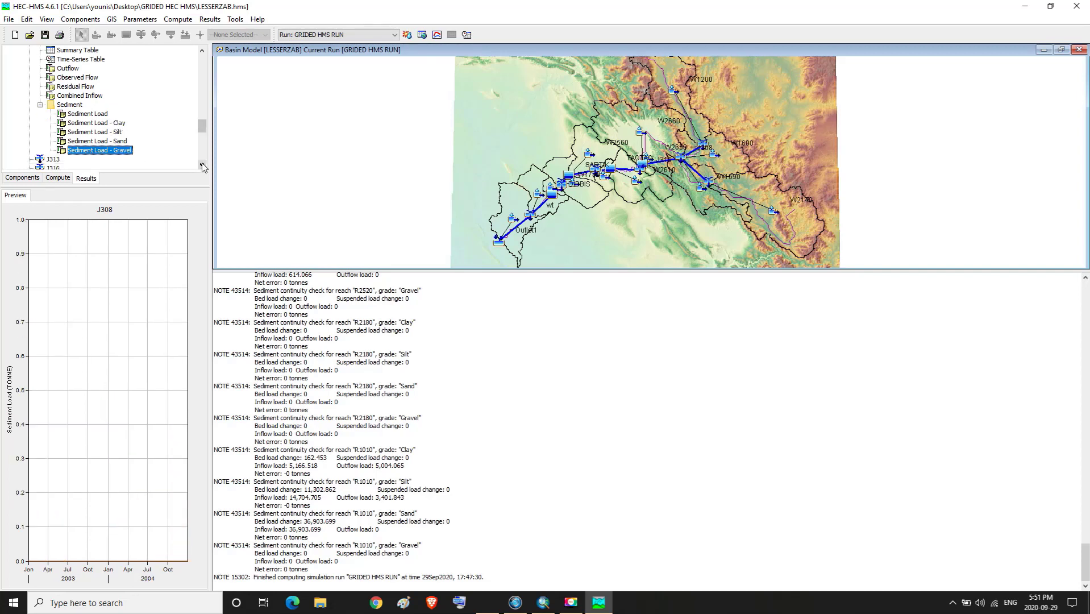
{"action": "left_click", "coordinate": [201, 166]}
{"action": "left_click", "coordinate": [202, 166]}
{"action": "left_click", "coordinate": [202, 166]}
{"action": "left_click", "coordinate": [201, 164]}
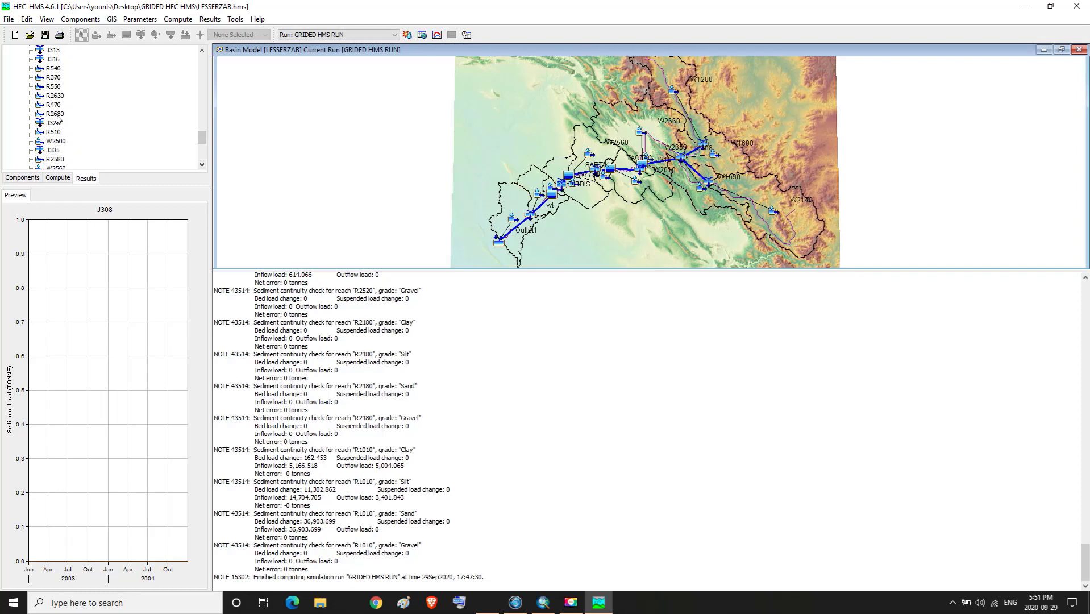
{"action": "double_click", "coordinate": [55, 114]}
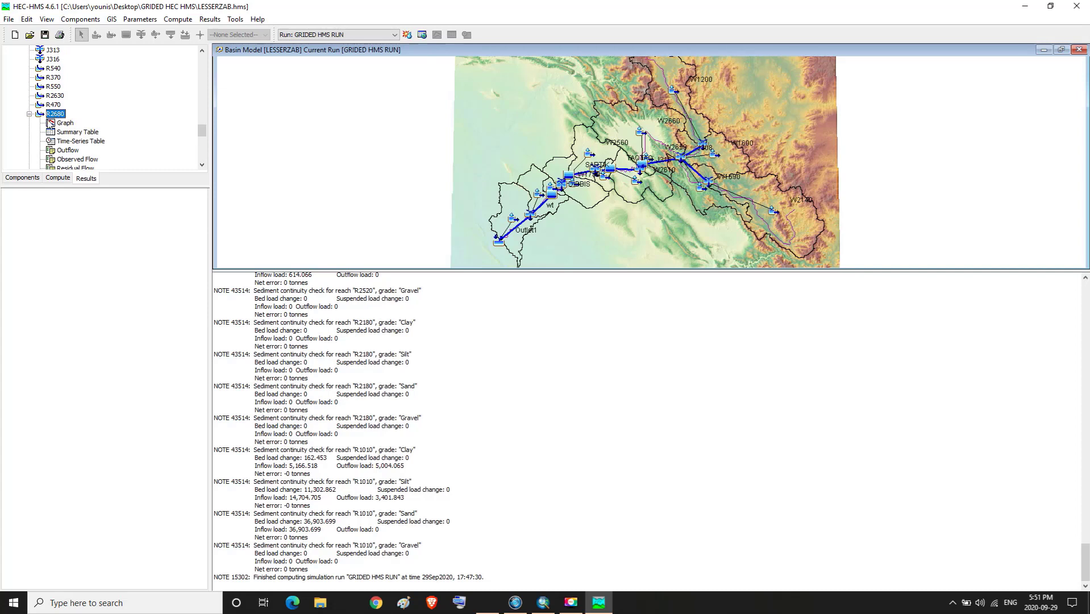
{"action": "left_click", "coordinate": [64, 123]}
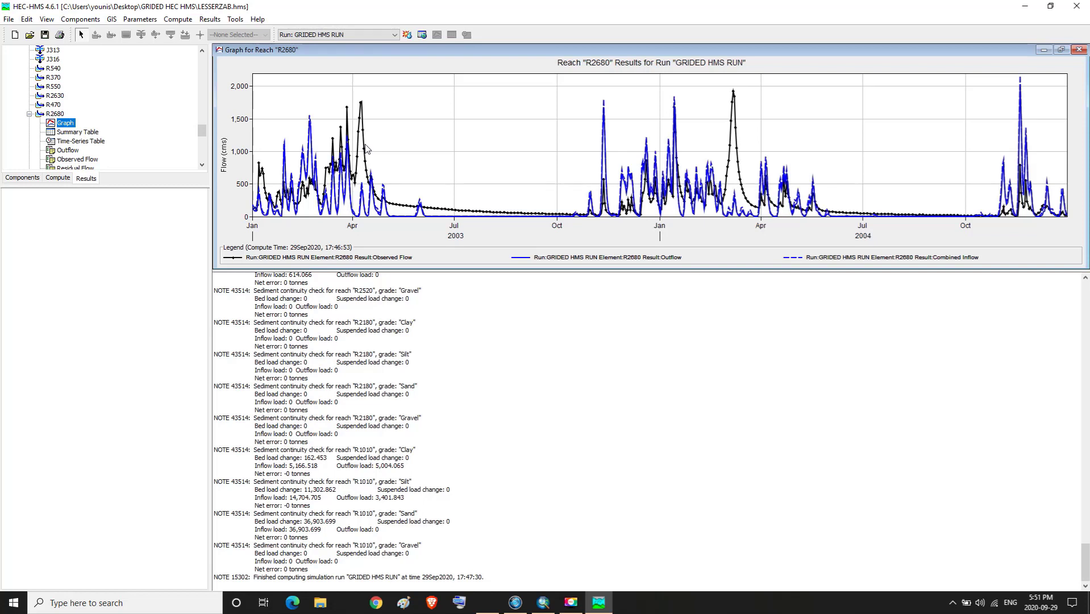
{"action": "mouse_move", "coordinate": [366, 203]}
{"action": "left_click", "coordinate": [78, 132]}
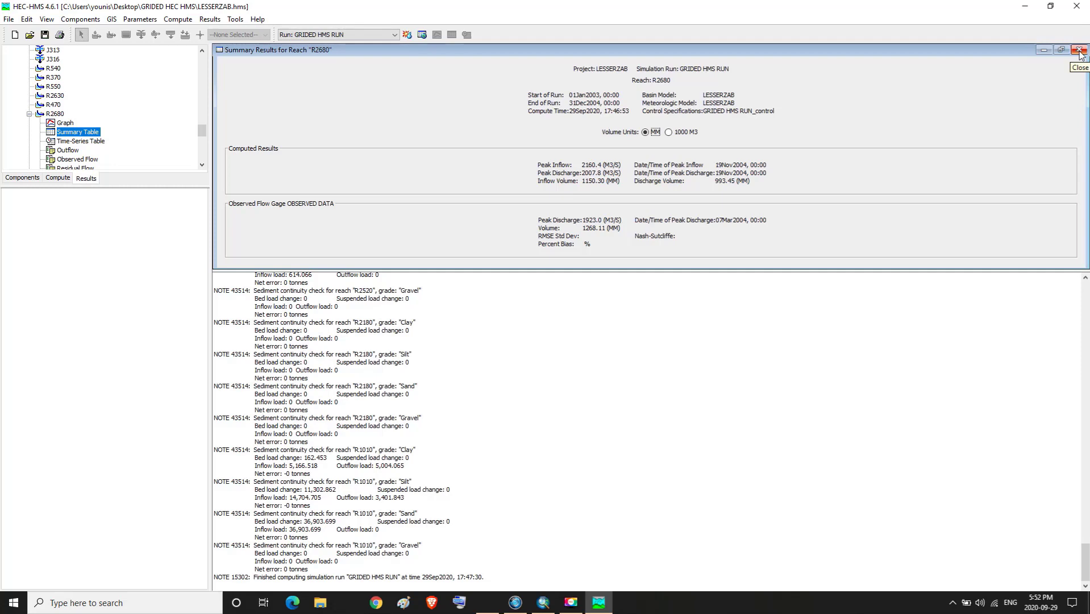
{"action": "left_click", "coordinate": [1079, 51]}
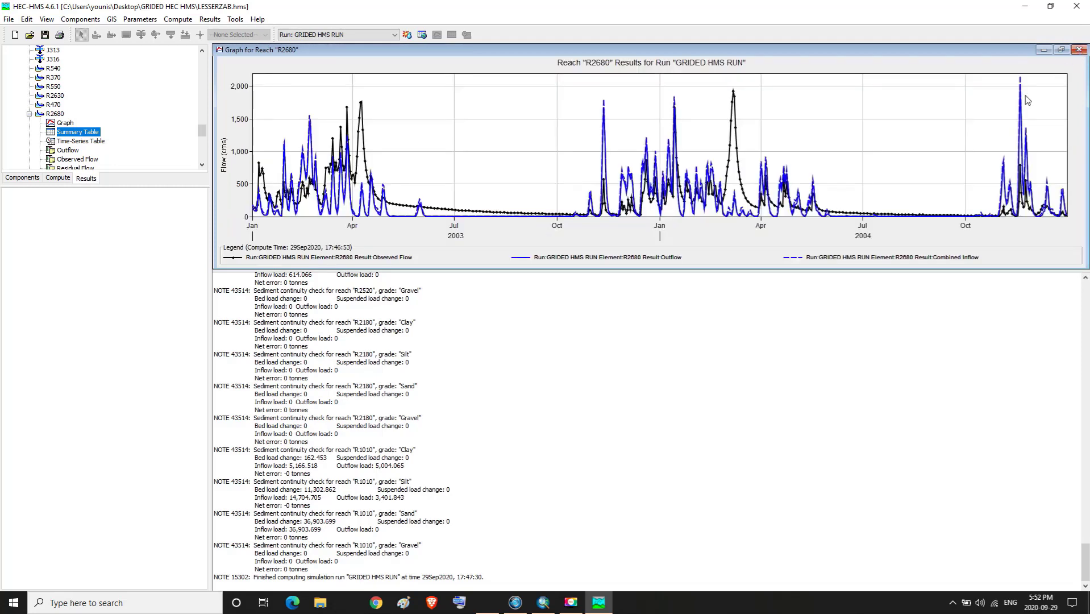
{"action": "left_click", "coordinate": [1079, 51]}
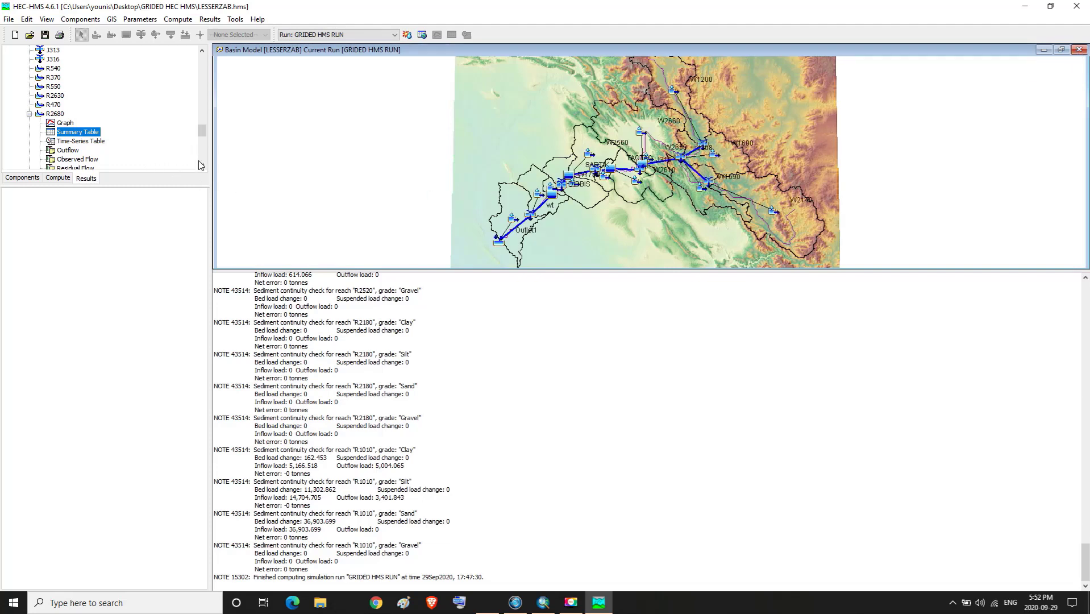
- Preview reach R2680's outflow, observed flow, residual flow, combined inflow, flow velocity and channel loss series
{"action": "scroll", "coordinate": [201, 164], "scroll_direction": "down", "scroll_amount": 5}
{"action": "left_click", "coordinate": [63, 106]}
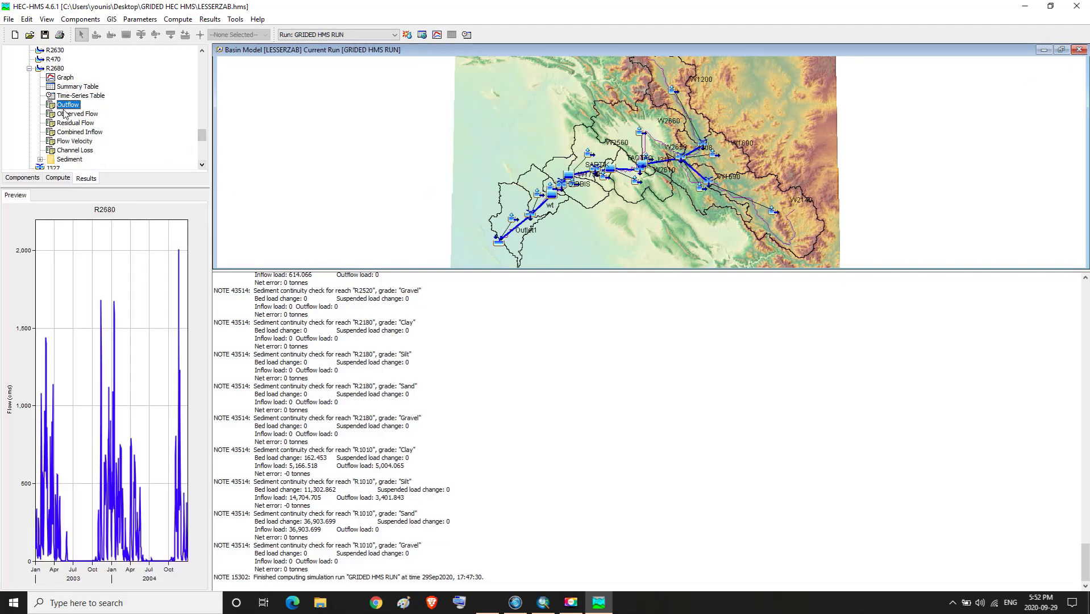
{"action": "left_click", "coordinate": [63, 116]}
{"action": "left_click", "coordinate": [64, 123]}
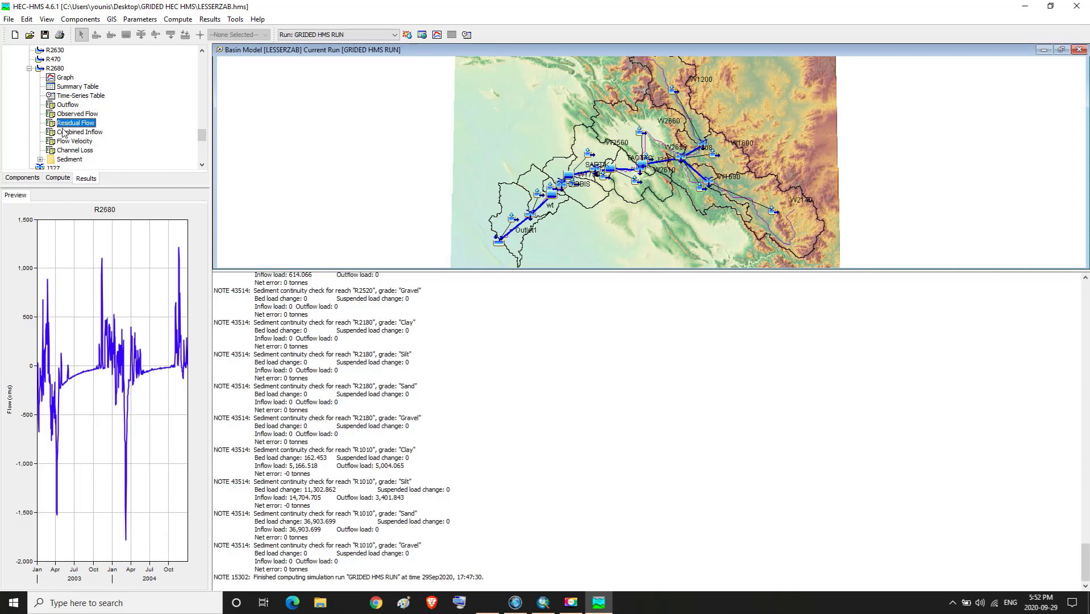
{"action": "left_click", "coordinate": [64, 133]}
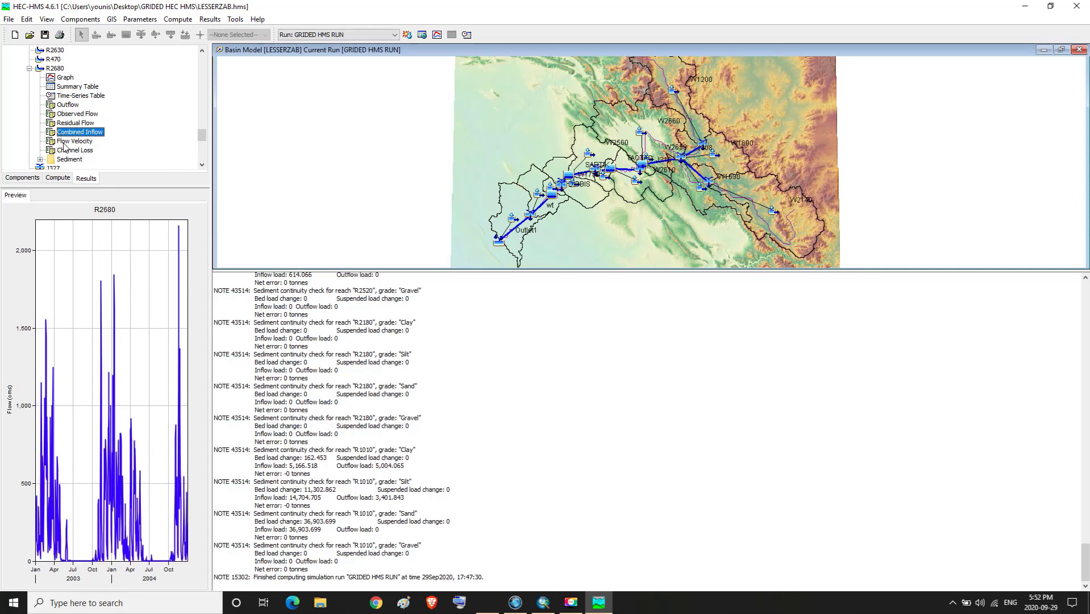
{"action": "left_click", "coordinate": [64, 142]}
{"action": "left_click", "coordinate": [66, 150]}
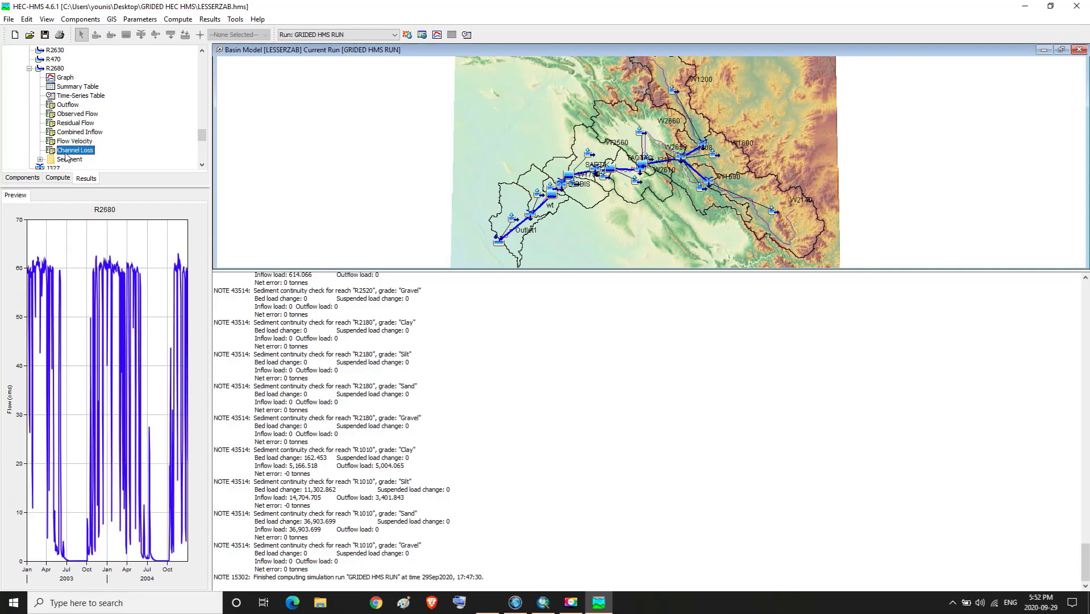
- Expand R2680's sediment results and preview the total, clay, silt, sand and gravel sediment load series
{"action": "left_click", "coordinate": [202, 164]}
{"action": "left_click", "coordinate": [202, 164]}
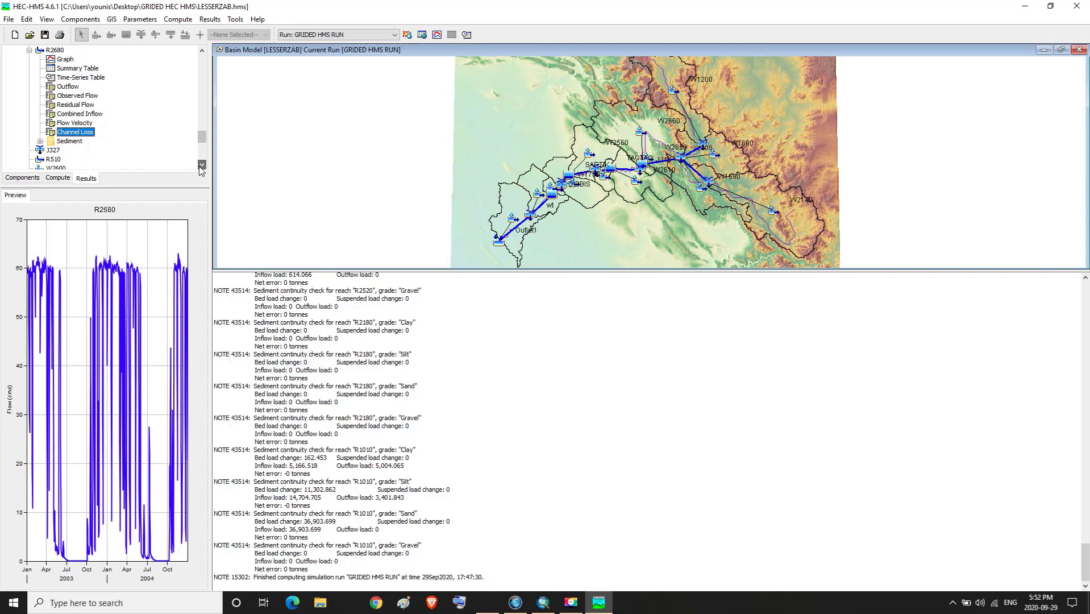
{"action": "left_click", "coordinate": [39, 141]}
{"action": "left_click", "coordinate": [83, 60]}
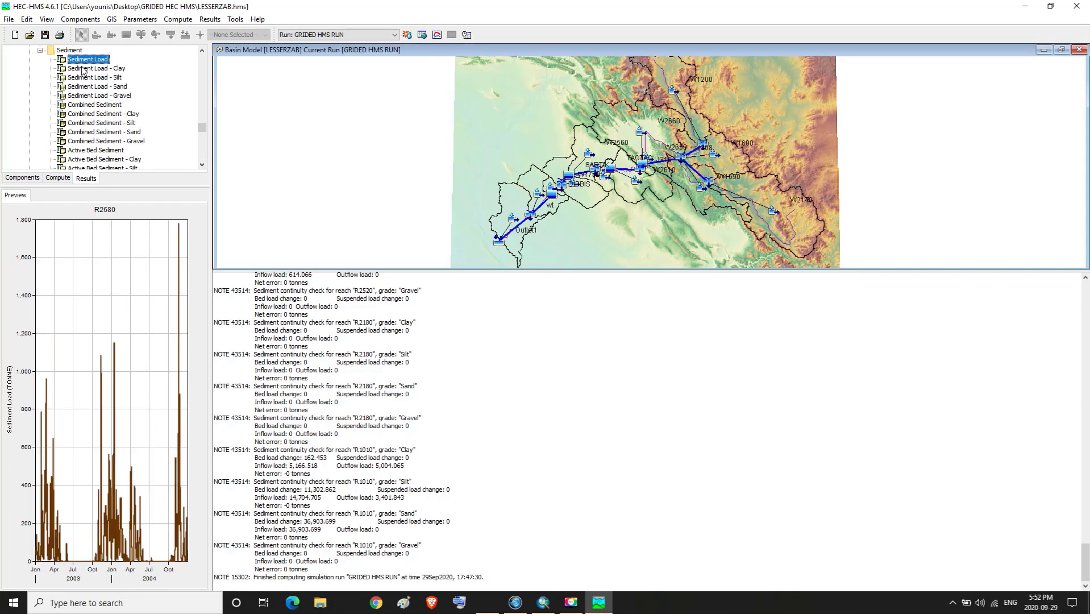
{"action": "left_click", "coordinate": [83, 69]}
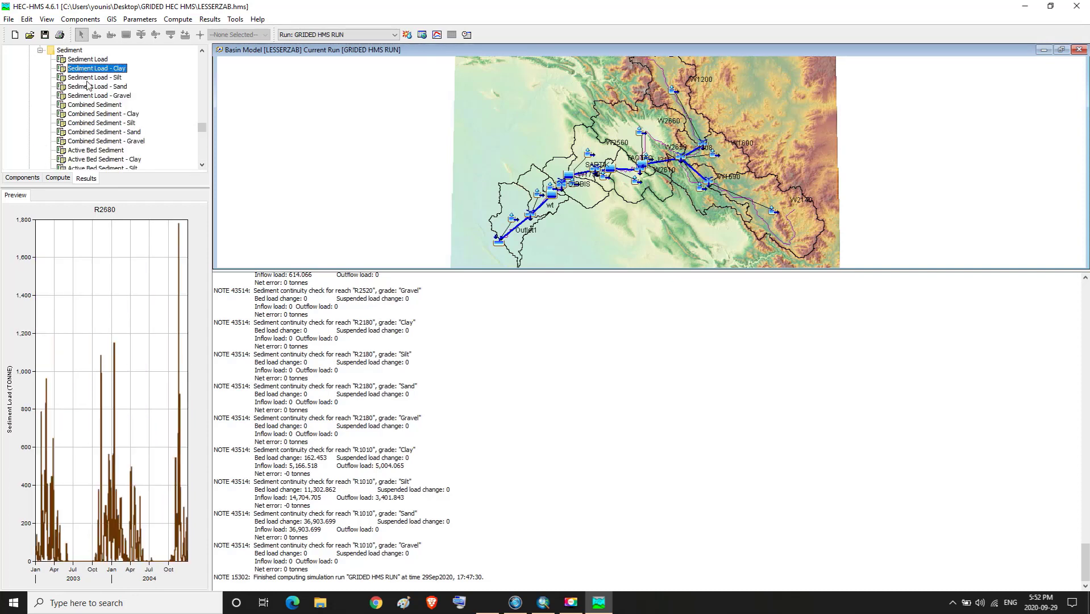
{"action": "left_click", "coordinate": [92, 77]}
{"action": "left_click", "coordinate": [90, 87]}
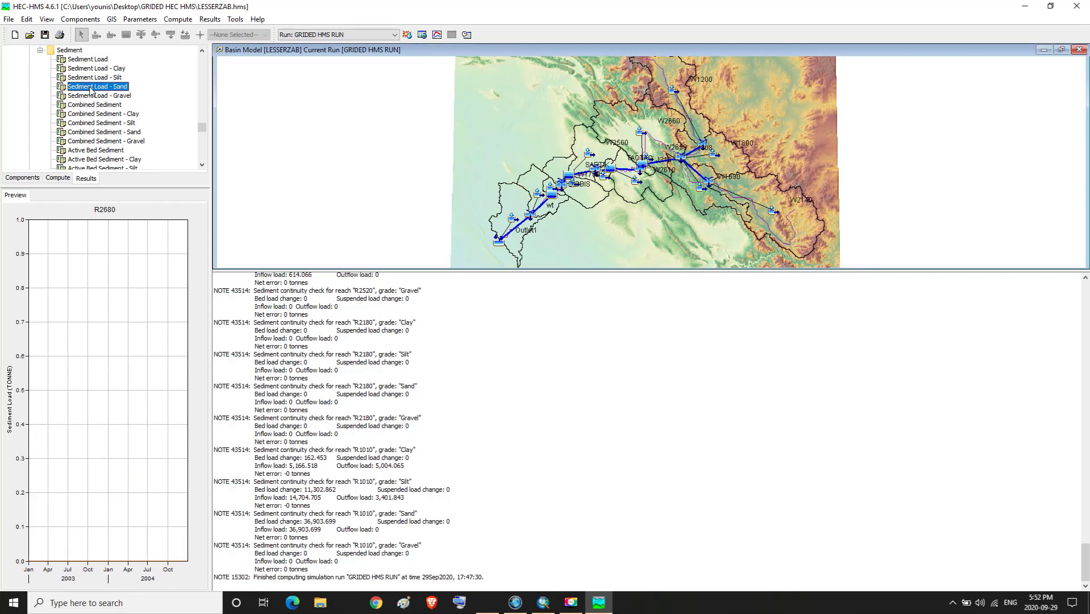
{"action": "left_click", "coordinate": [91, 96]}
- Preview R2680's combined sediment series in total and for clay, silt, sand and gravel
{"action": "left_click", "coordinate": [91, 105]}
{"action": "left_click", "coordinate": [91, 115]}
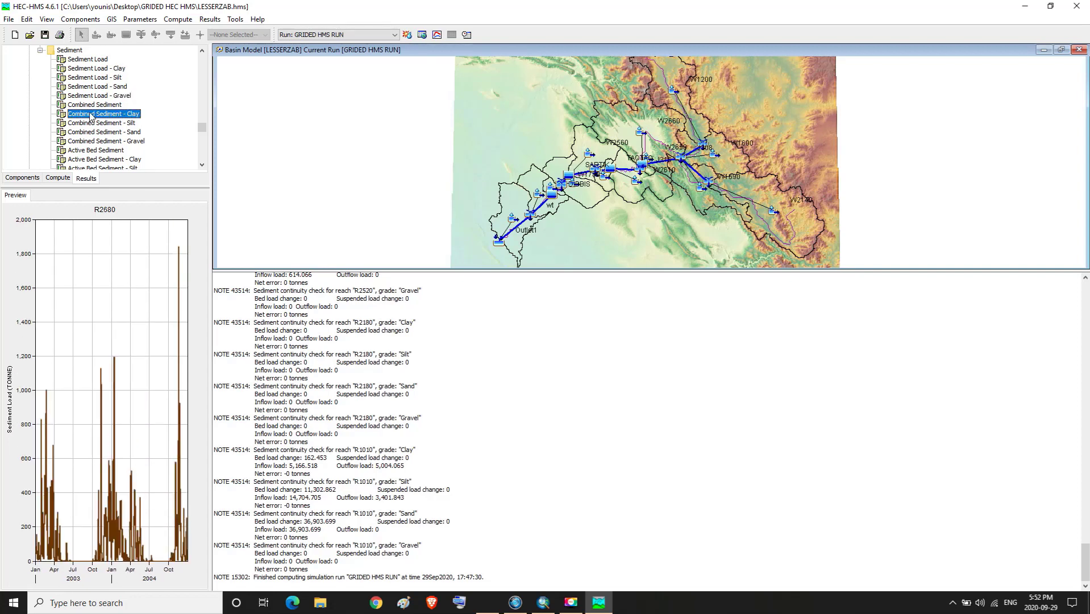
{"action": "left_click", "coordinate": [90, 123]}
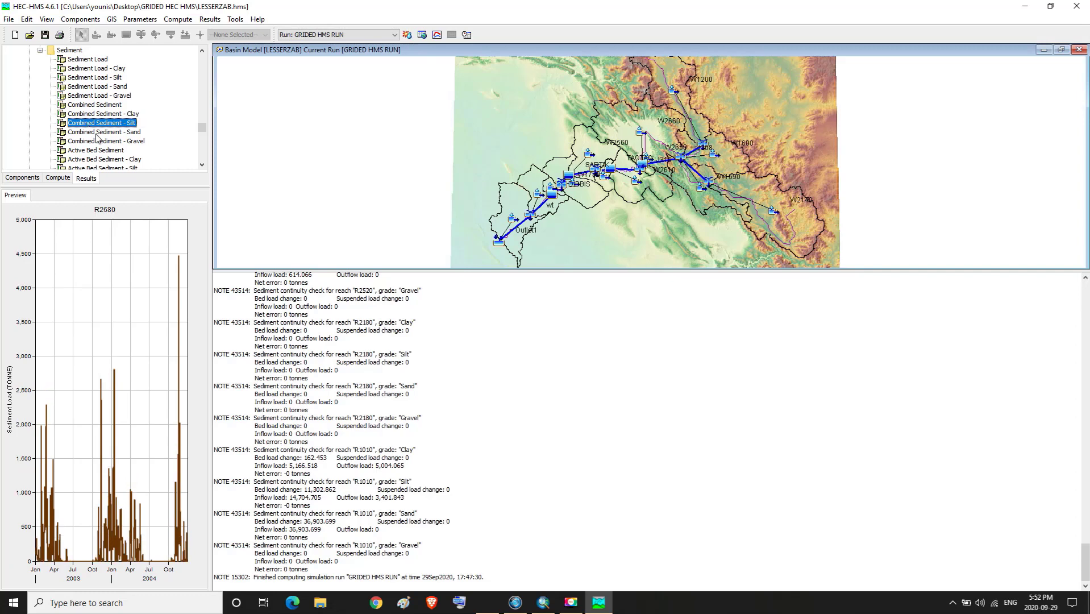
{"action": "left_click", "coordinate": [99, 132]}
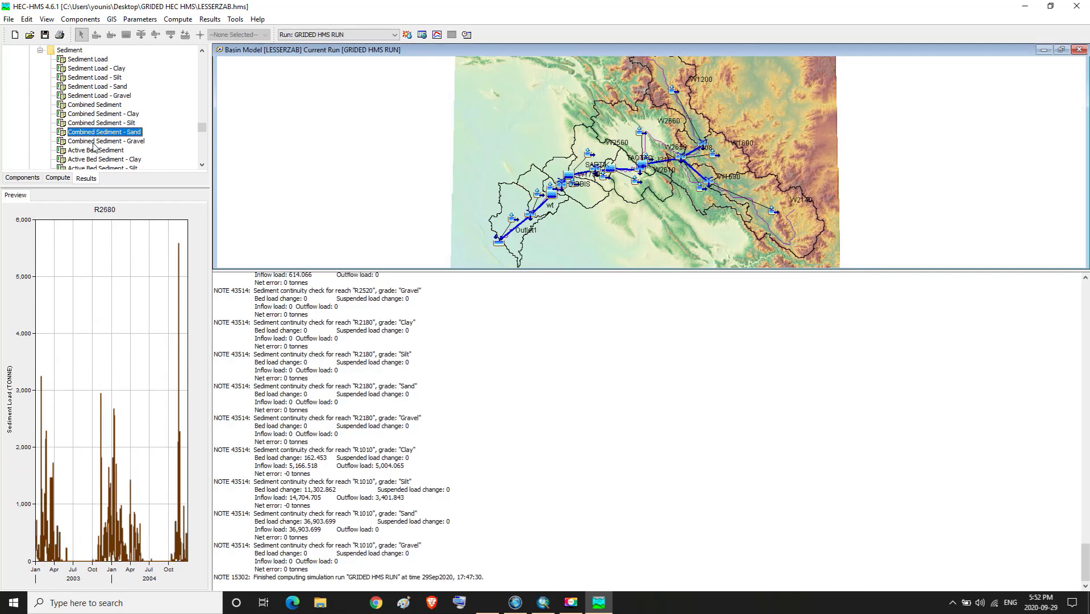
{"action": "left_click", "coordinate": [95, 142]}
- Preview R2680's active bed sediment series in total and for clay, silt, sand and gravel
{"action": "left_click", "coordinate": [95, 150]}
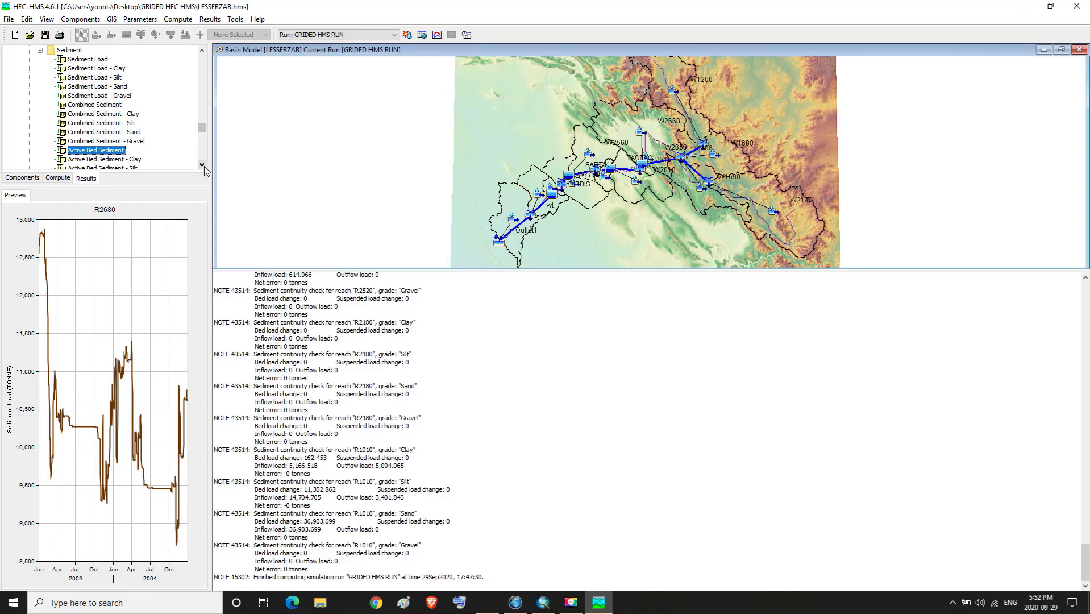
{"action": "scroll", "coordinate": [203, 166], "scroll_direction": "down", "scroll_amount": 2}
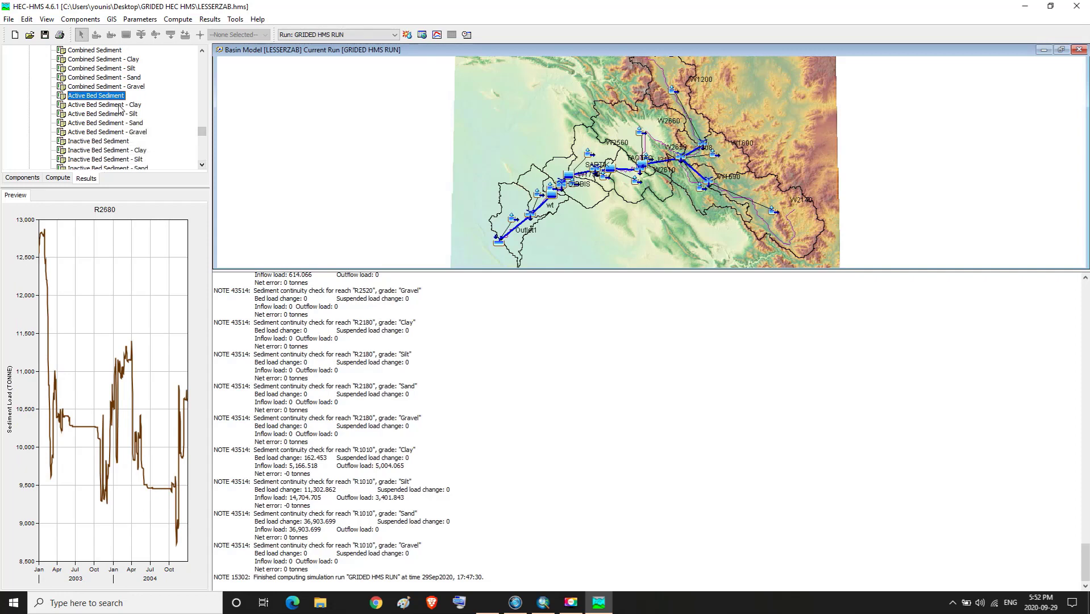
{"action": "left_click", "coordinate": [119, 106]}
{"action": "left_click", "coordinate": [113, 114]}
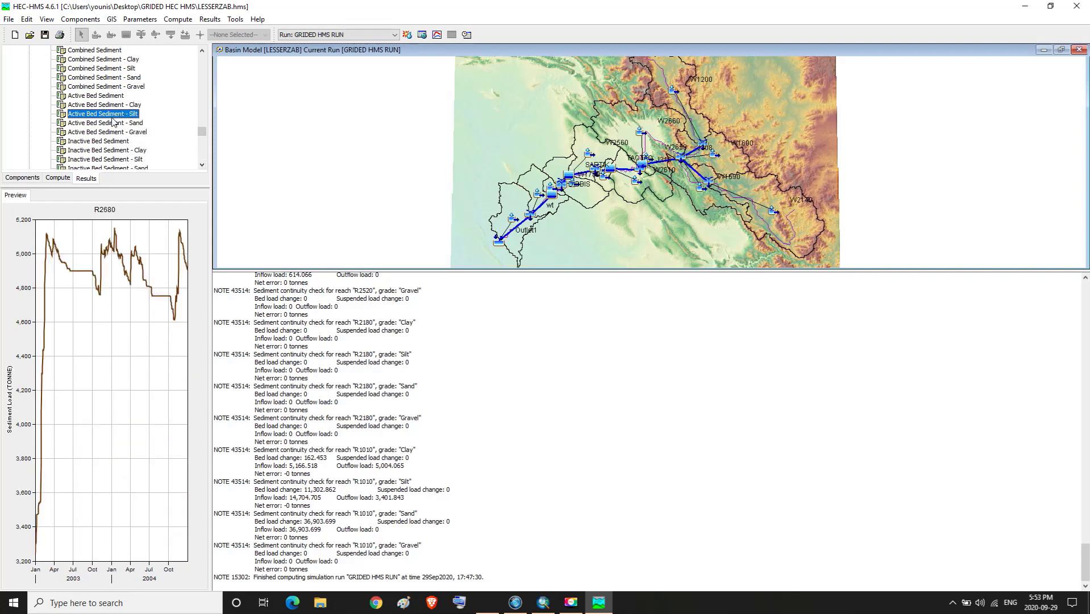
{"action": "left_click", "coordinate": [115, 124]}
{"action": "left_click", "coordinate": [110, 132]}
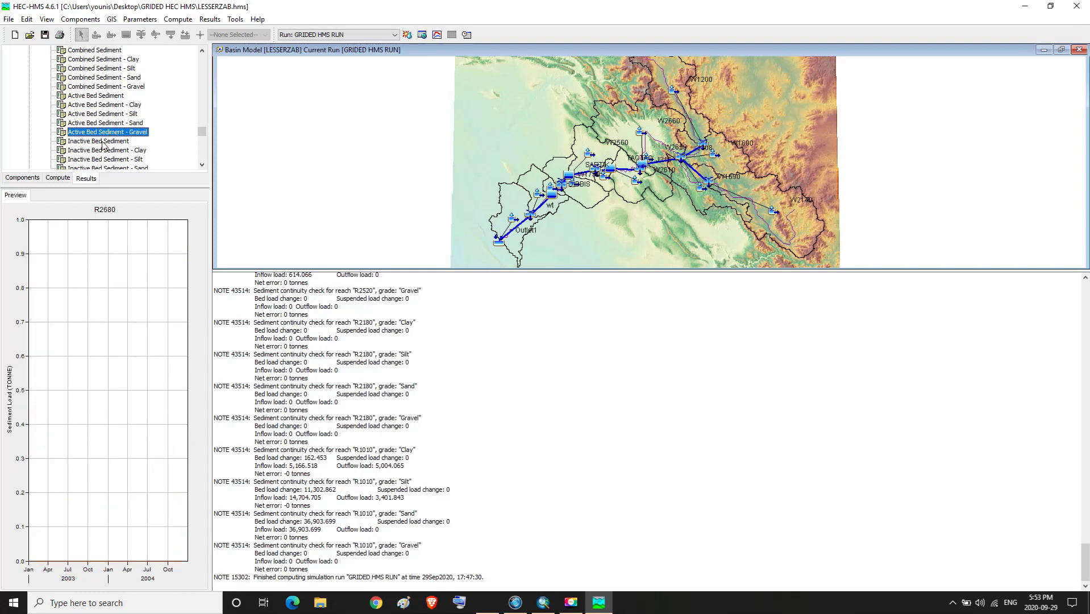
- Preview R2680's inactive bed sediment series in total and for clay, silt, sand and gravel
{"action": "left_click", "coordinate": [101, 143]}
{"action": "left_click", "coordinate": [203, 165]}
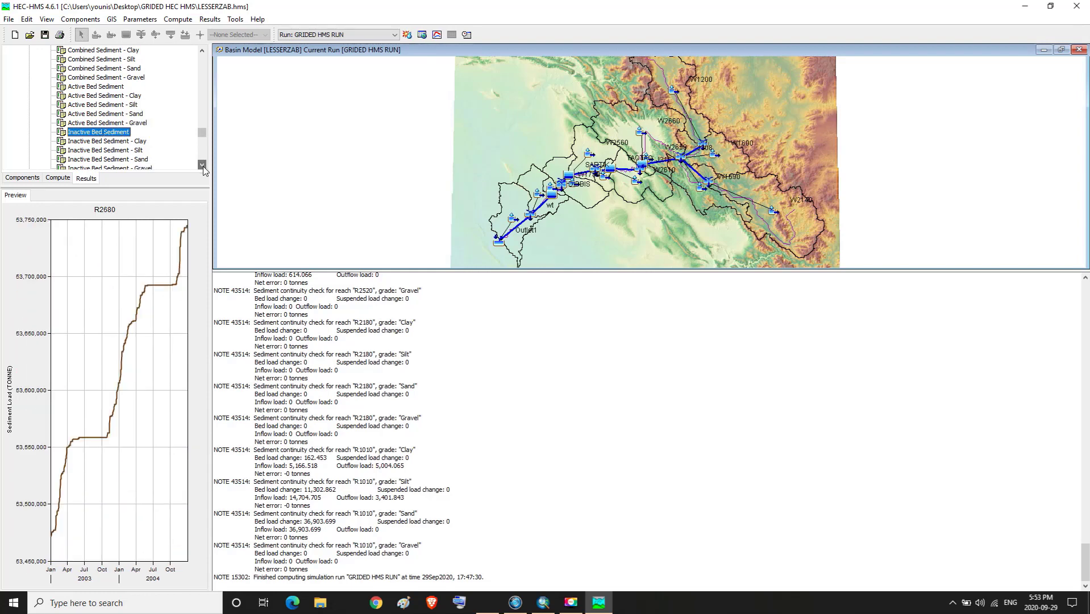
{"action": "left_click", "coordinate": [203, 165]}
{"action": "left_click", "coordinate": [123, 115]}
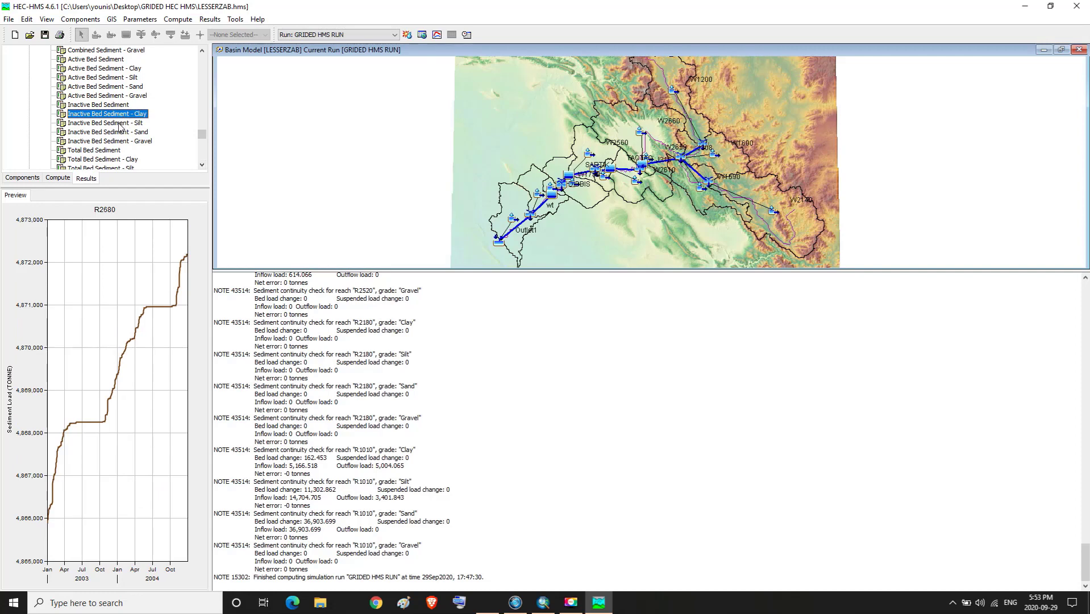
{"action": "left_click", "coordinate": [119, 123]}
{"action": "left_click", "coordinate": [117, 132]}
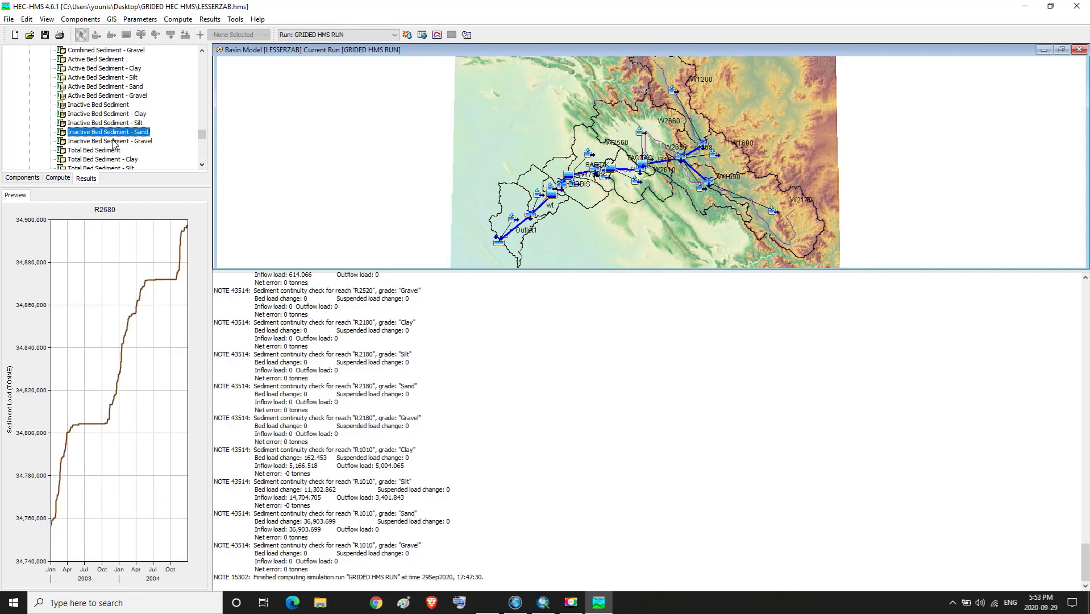
{"action": "left_click", "coordinate": [113, 142]}
- Preview R2680's total bed sediment series in total and for clay, sand and gravel
{"action": "left_click", "coordinate": [91, 150]}
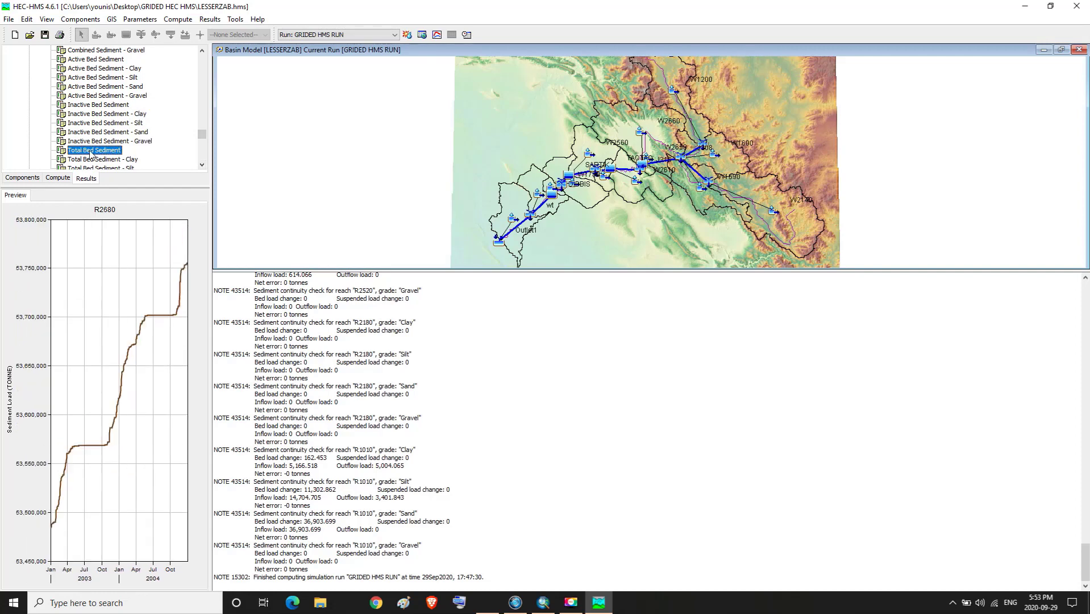
{"action": "left_click", "coordinate": [98, 160]}
{"action": "left_click_drag", "start_coordinate": [202, 165], "coordinate": [202, 165]}
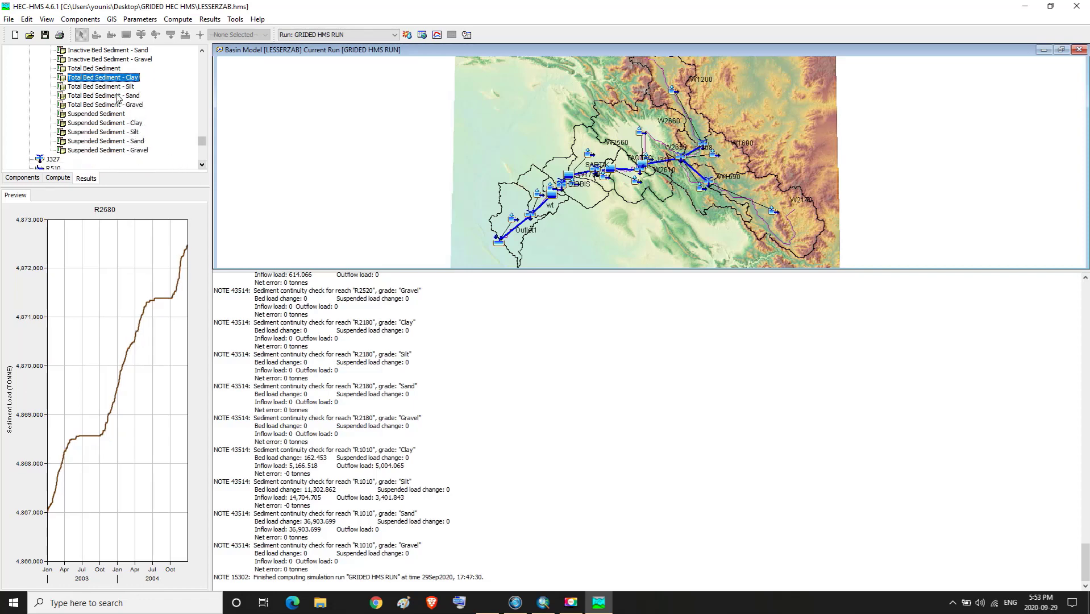
{"action": "left_click", "coordinate": [114, 94]}
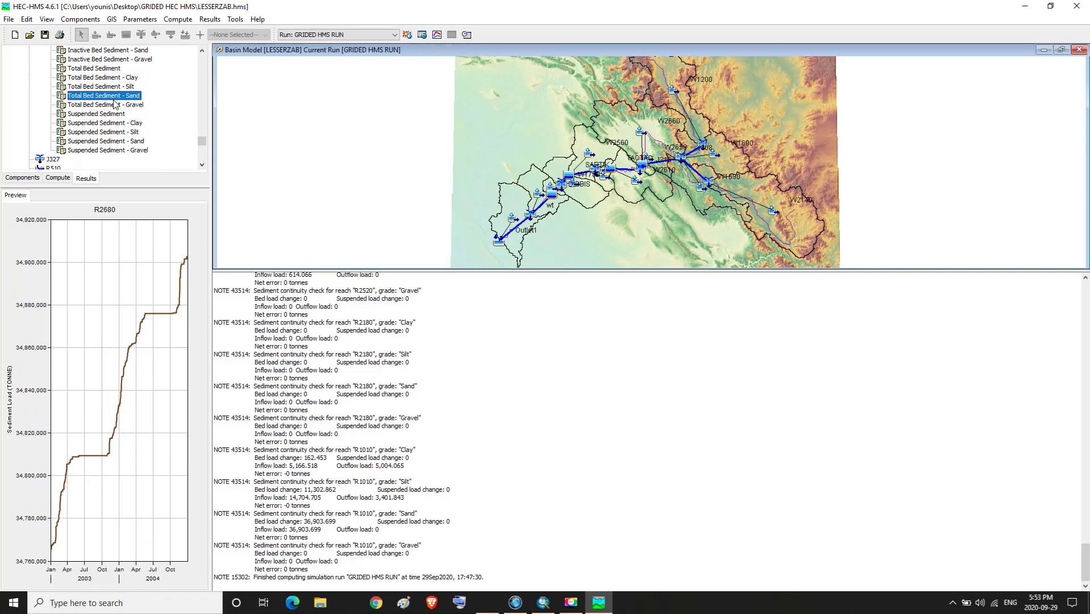
{"action": "left_click", "coordinate": [116, 105]}
- Preview R2680's suspended sediment series in total and for clay, silt, sand and gravel
{"action": "left_click", "coordinate": [118, 115]}
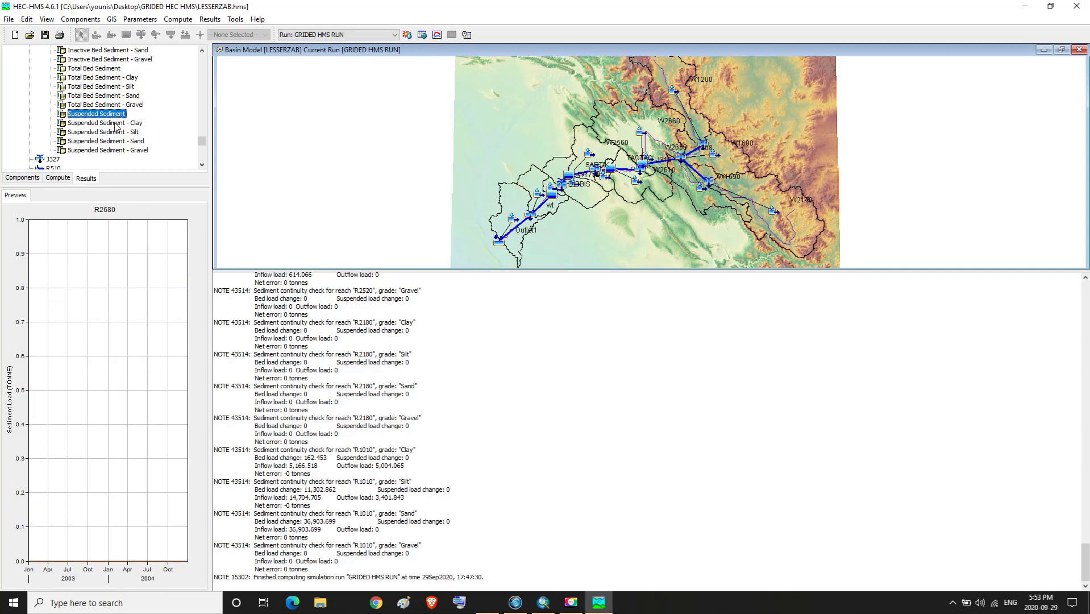
{"action": "left_click", "coordinate": [116, 123]}
{"action": "left_click", "coordinate": [117, 131]}
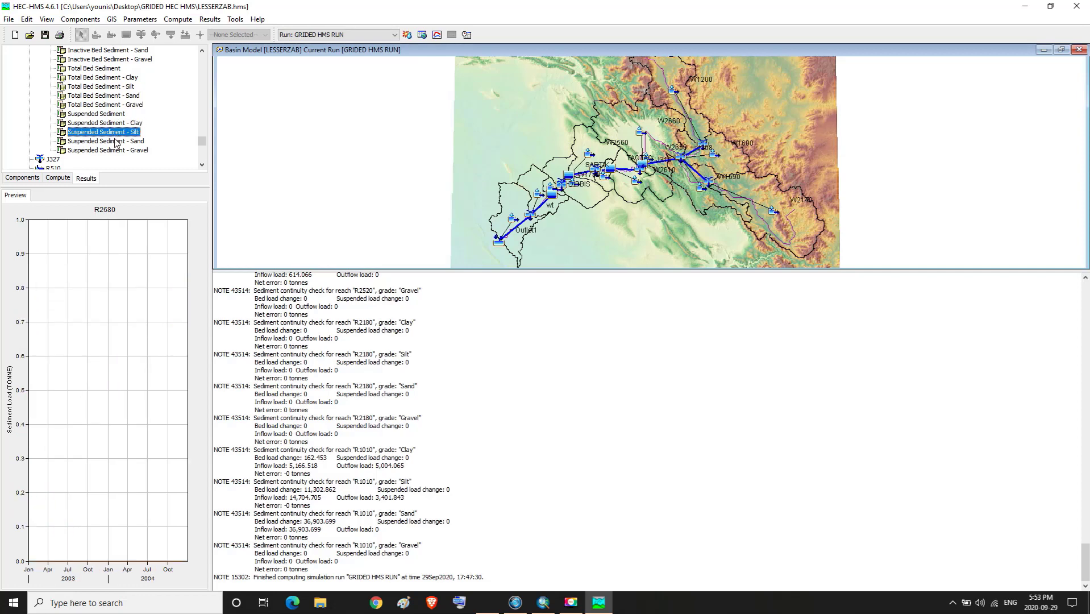
{"action": "left_click", "coordinate": [116, 142]}
{"action": "left_click", "coordinate": [112, 151]}
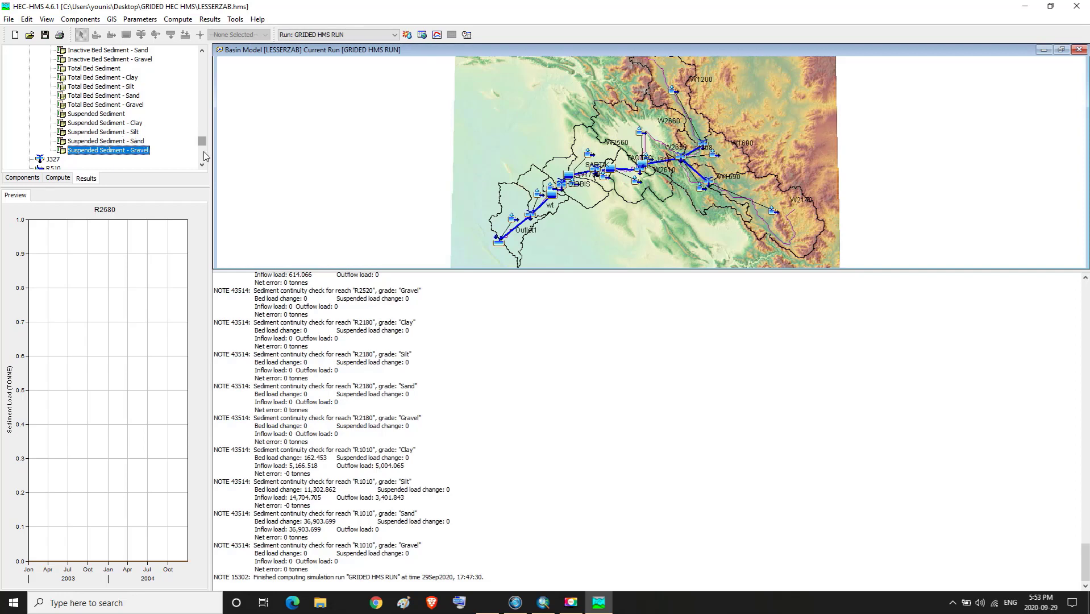
- Review junction J308's results graph and summary table for the GRIDED HMS RUN, and close both
{"action": "left_click_drag", "start_coordinate": [203, 142], "coordinate": [207, 50]}
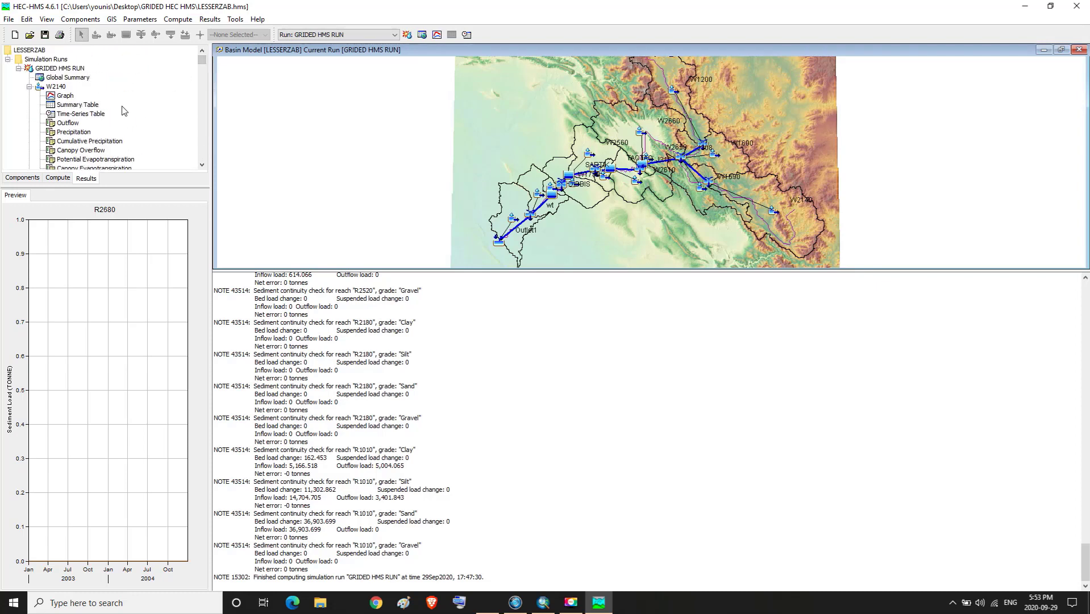
{"action": "left_click_drag", "start_coordinate": [201, 61], "coordinate": [201, 106]}
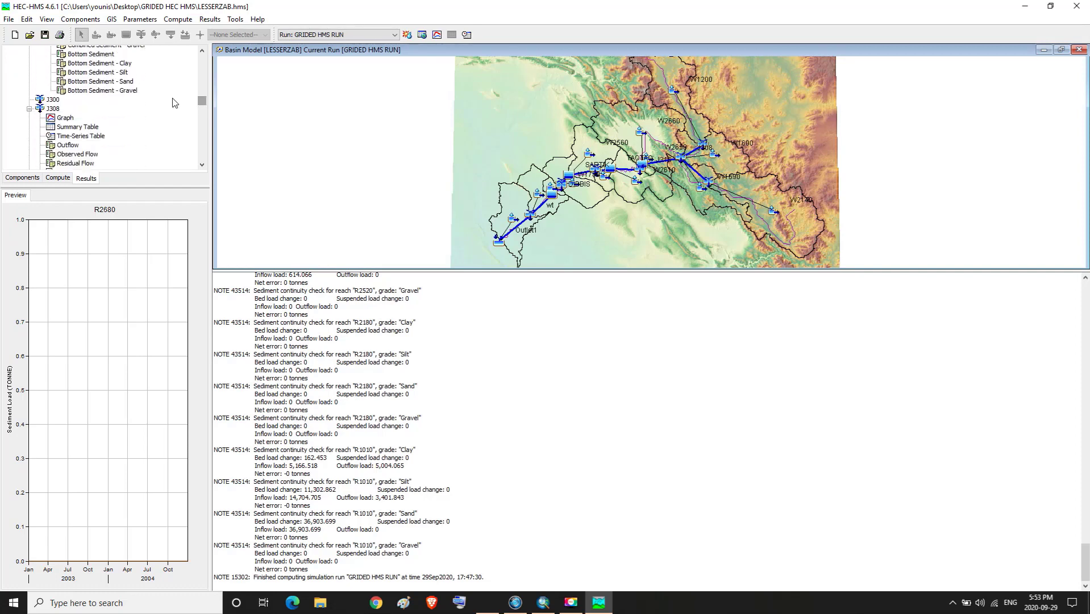
{"action": "left_click", "coordinate": [64, 118]}
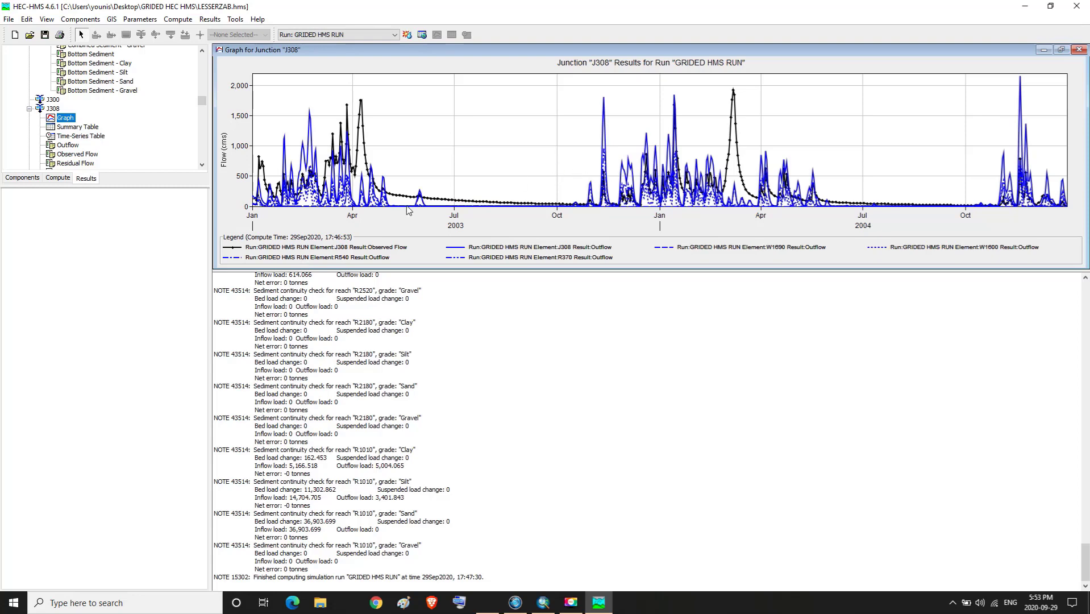
{"action": "left_click", "coordinate": [78, 127]}
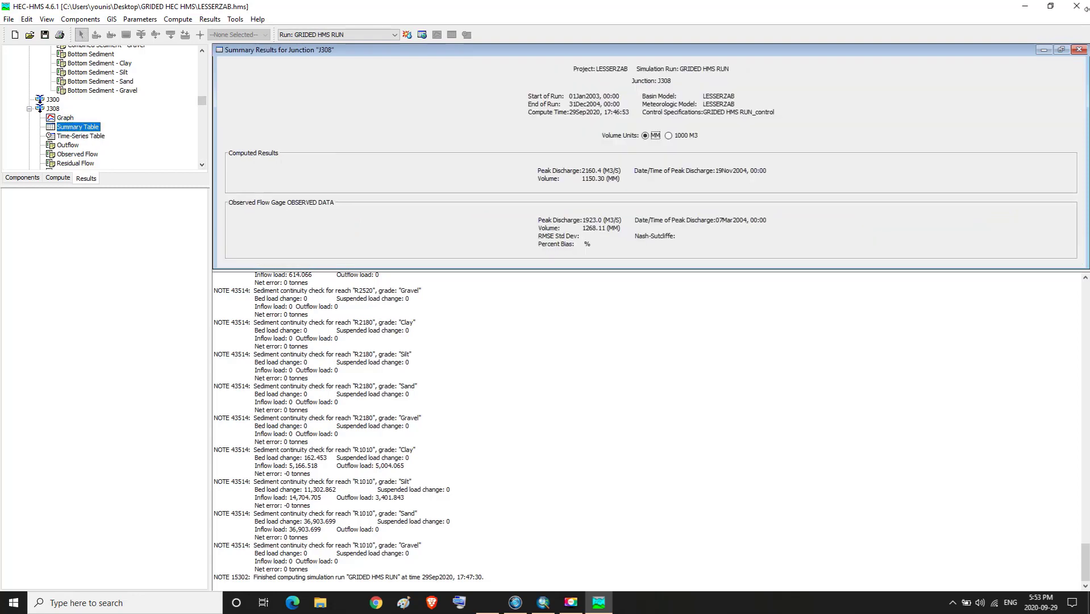
{"action": "left_click", "coordinate": [1079, 50]}
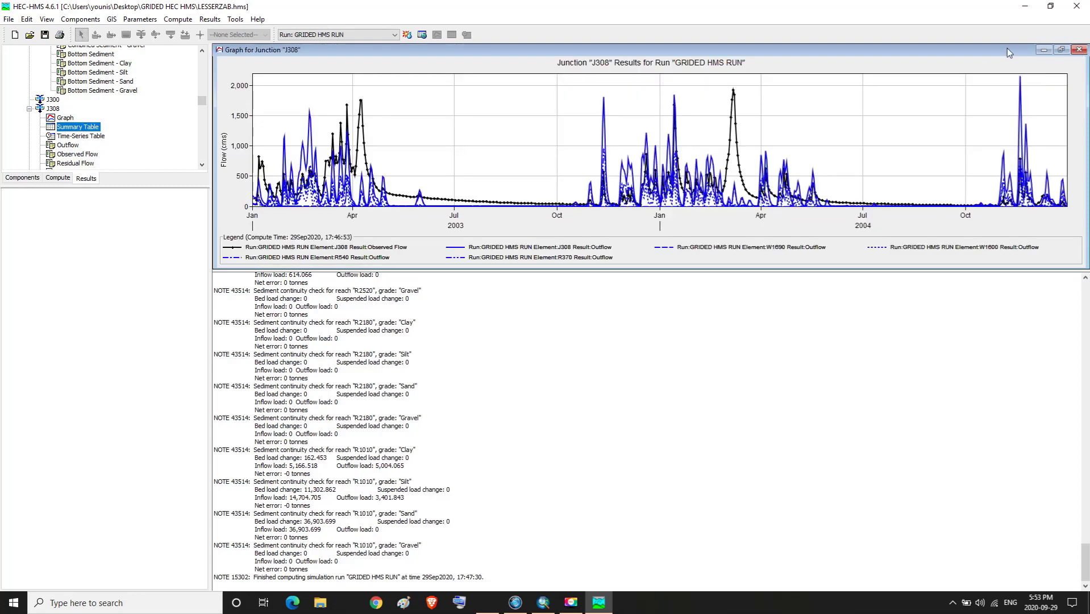
{"action": "left_click", "coordinate": [1079, 50]}
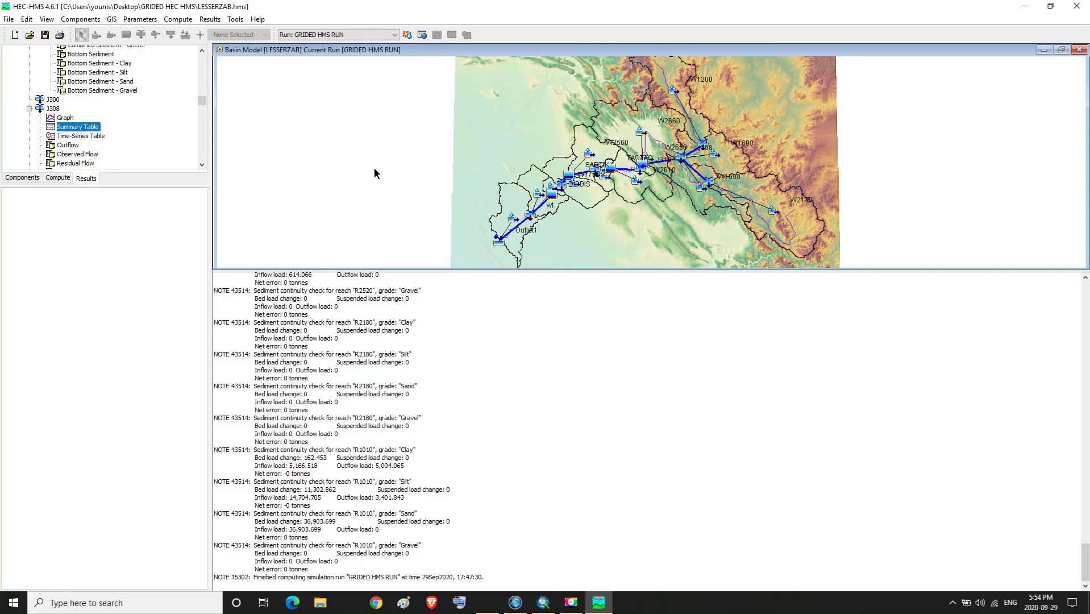
- Return to the LESSERZAB basin model's component settings and save the current project
{"action": "left_click", "coordinate": [26, 178]}
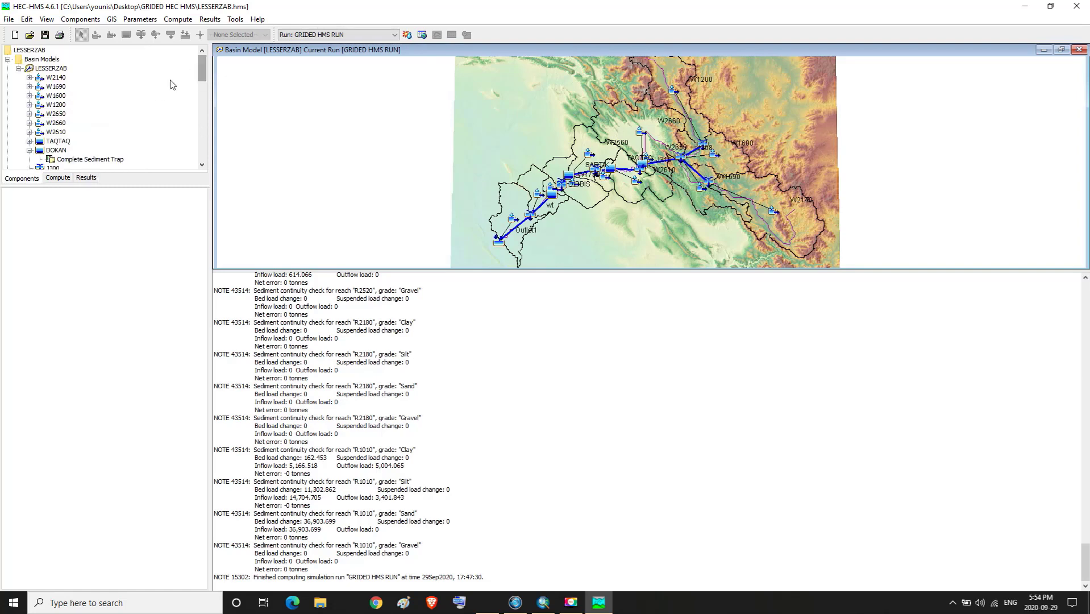
{"action": "left_click", "coordinate": [44, 69]}
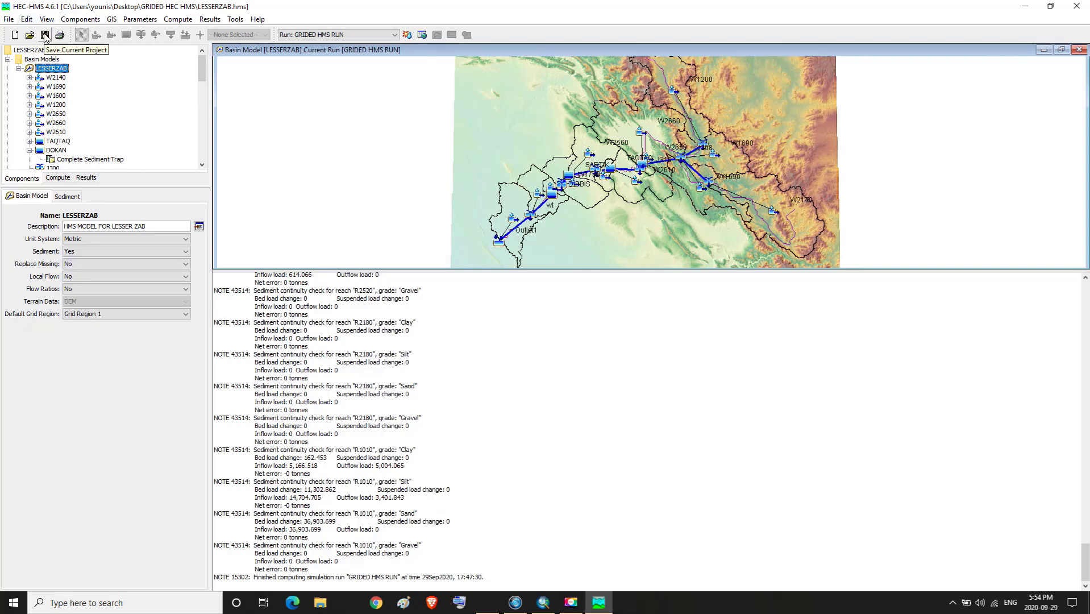
{"action": "left_click", "coordinate": [45, 36]}
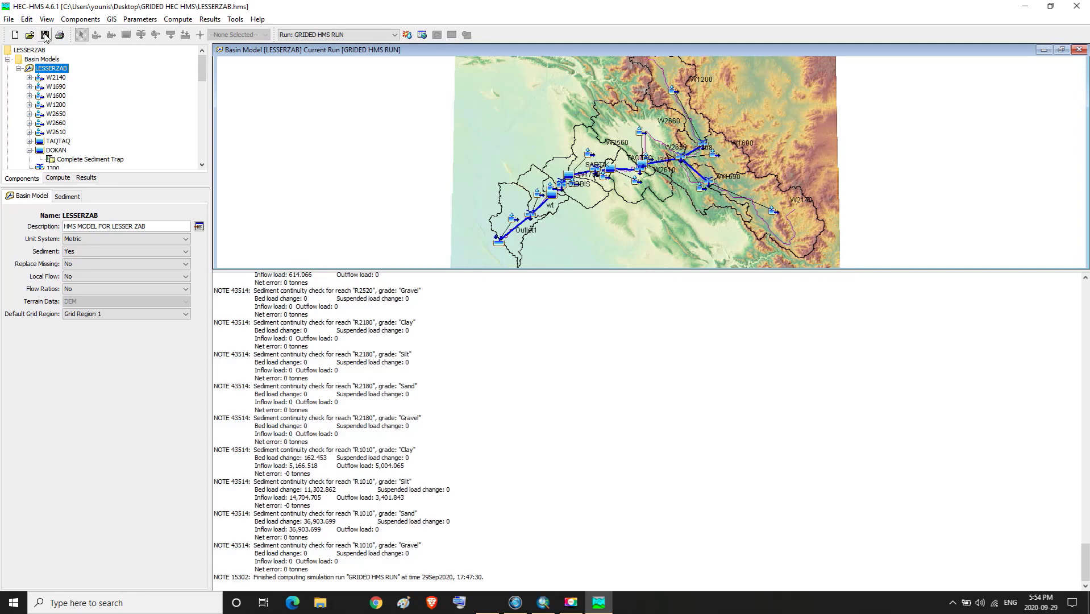